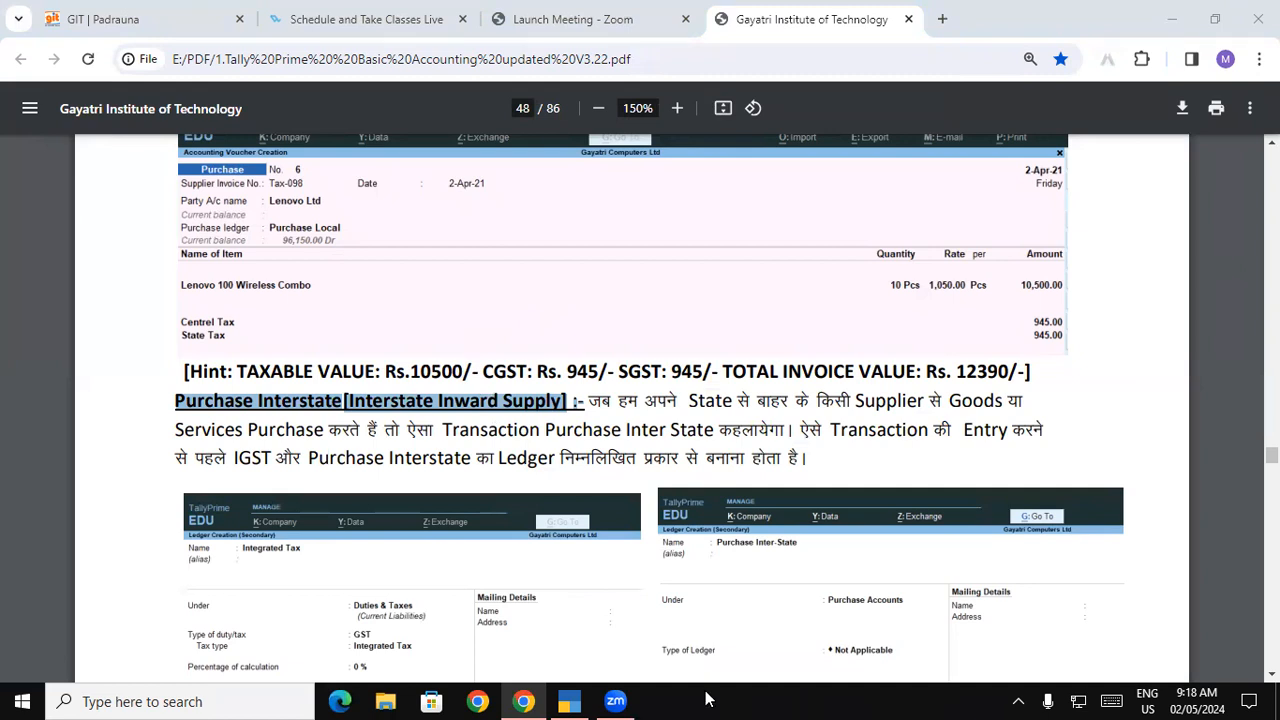
Read the Purchase Interstate section, covering its definition and the IGST and Purchase Interstate ledgers needed before the entry.
drag(704, 371, 712, 371)
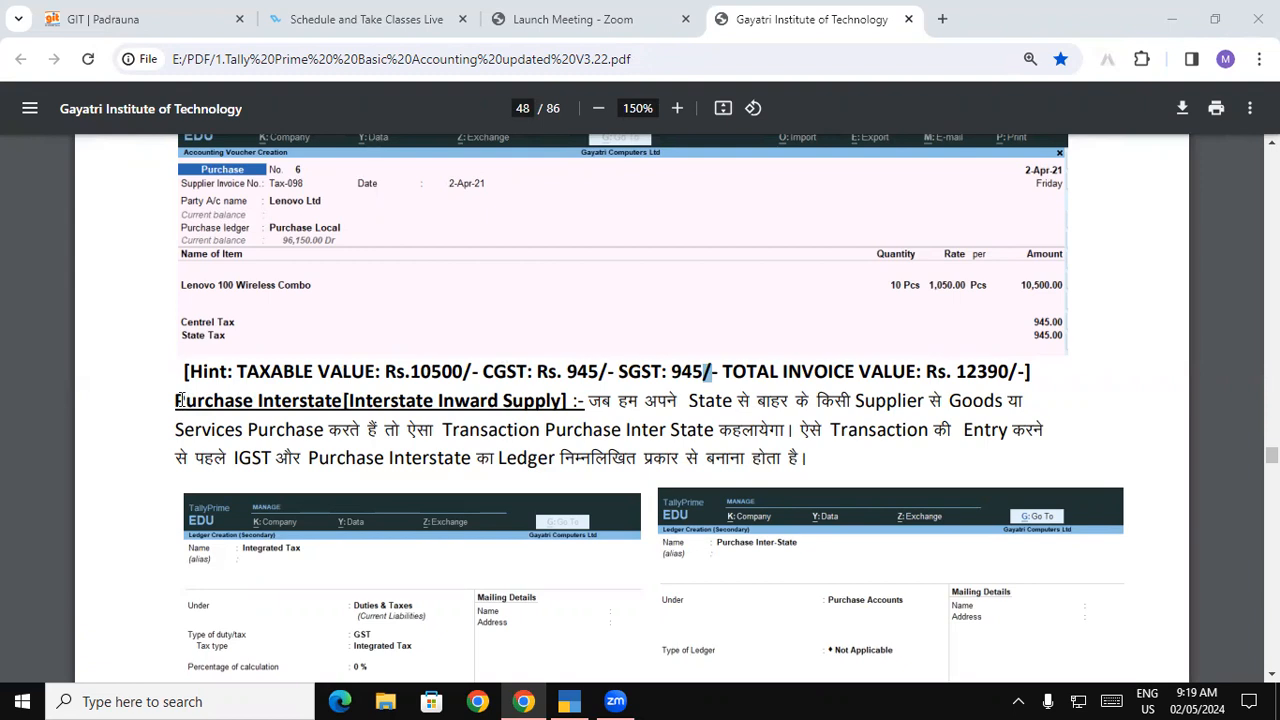
click(361, 399)
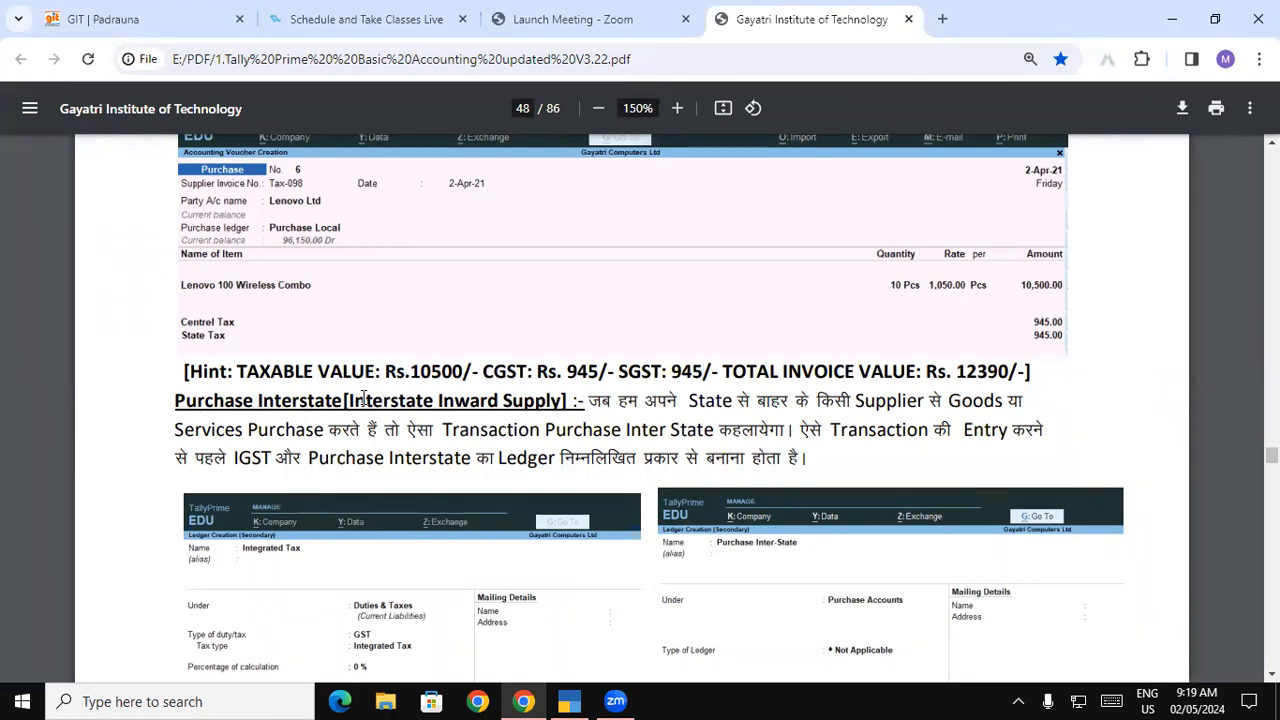
drag(363, 399, 566, 400)
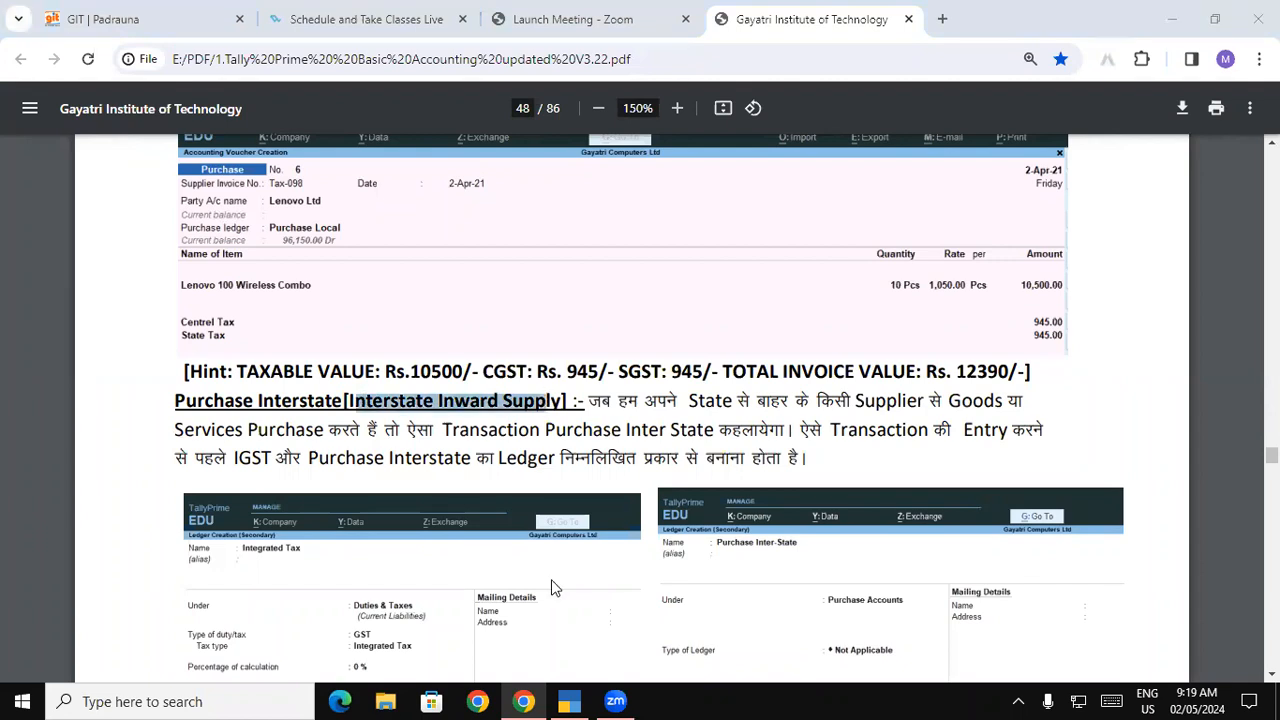
click(553, 393)
drag(590, 404, 1004, 400)
drag(219, 430, 790, 430)
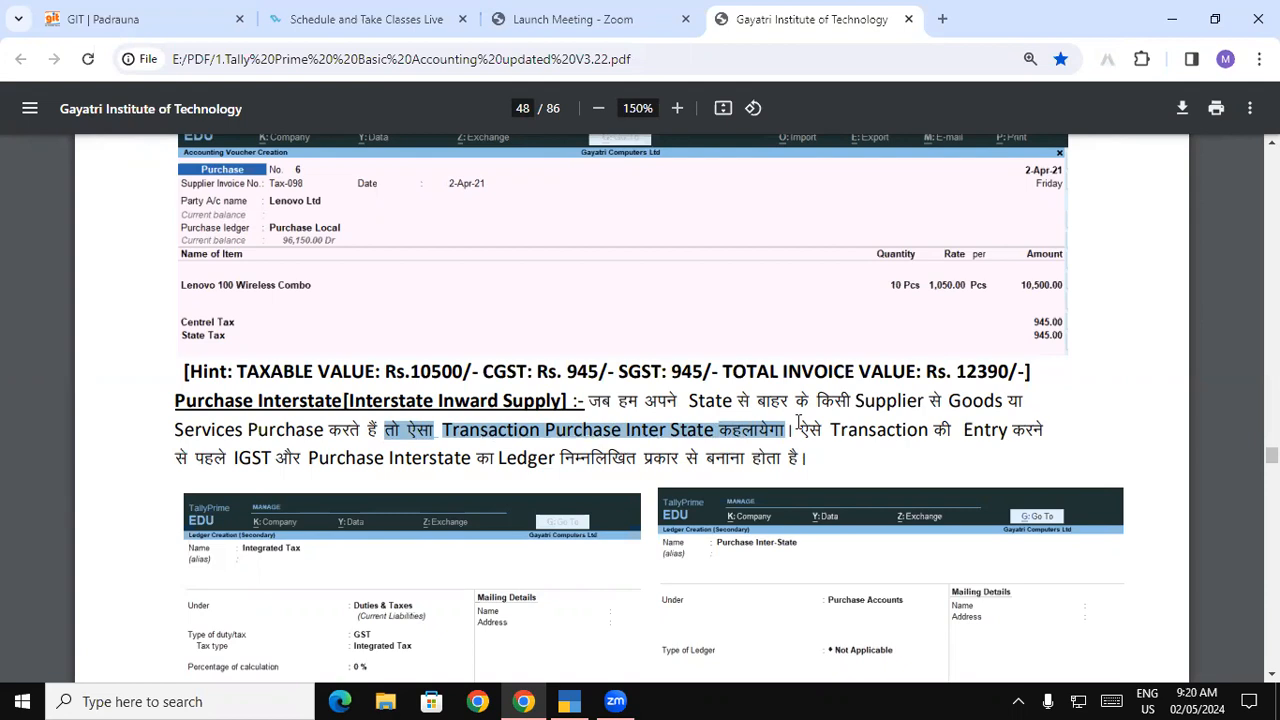
drag(829, 430, 1038, 425)
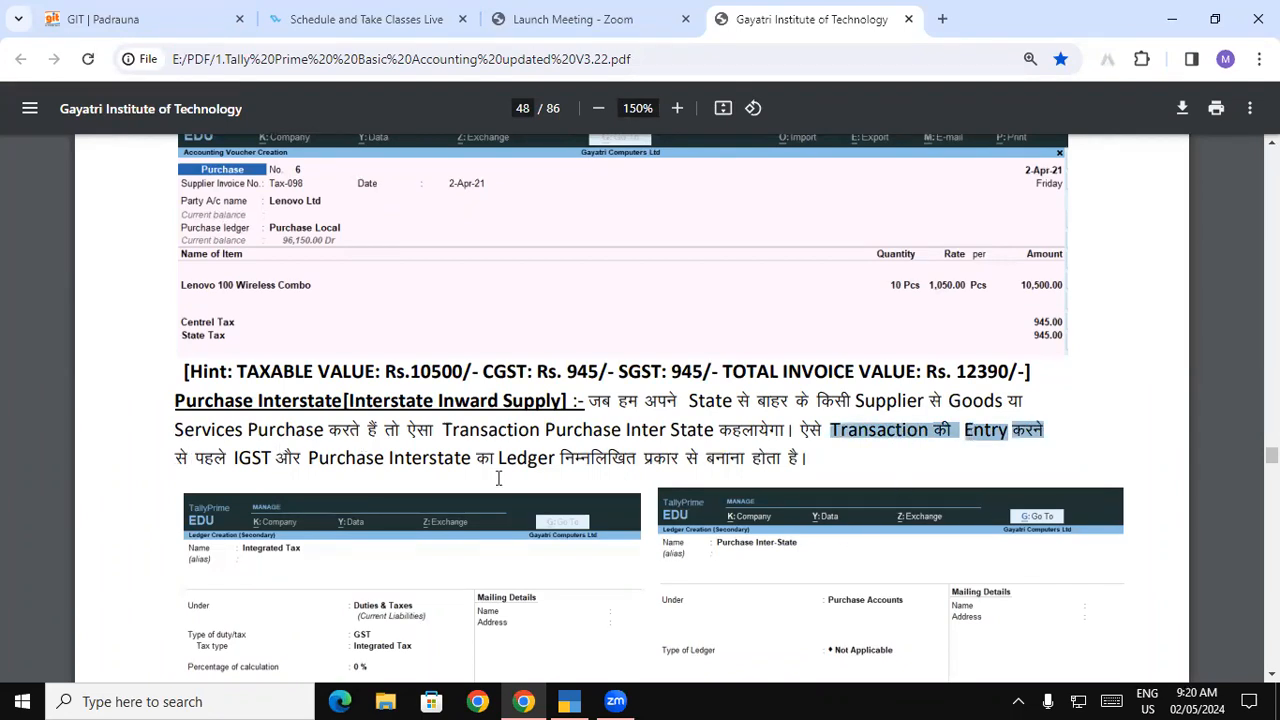
drag(214, 458, 298, 460)
drag(308, 458, 770, 458)
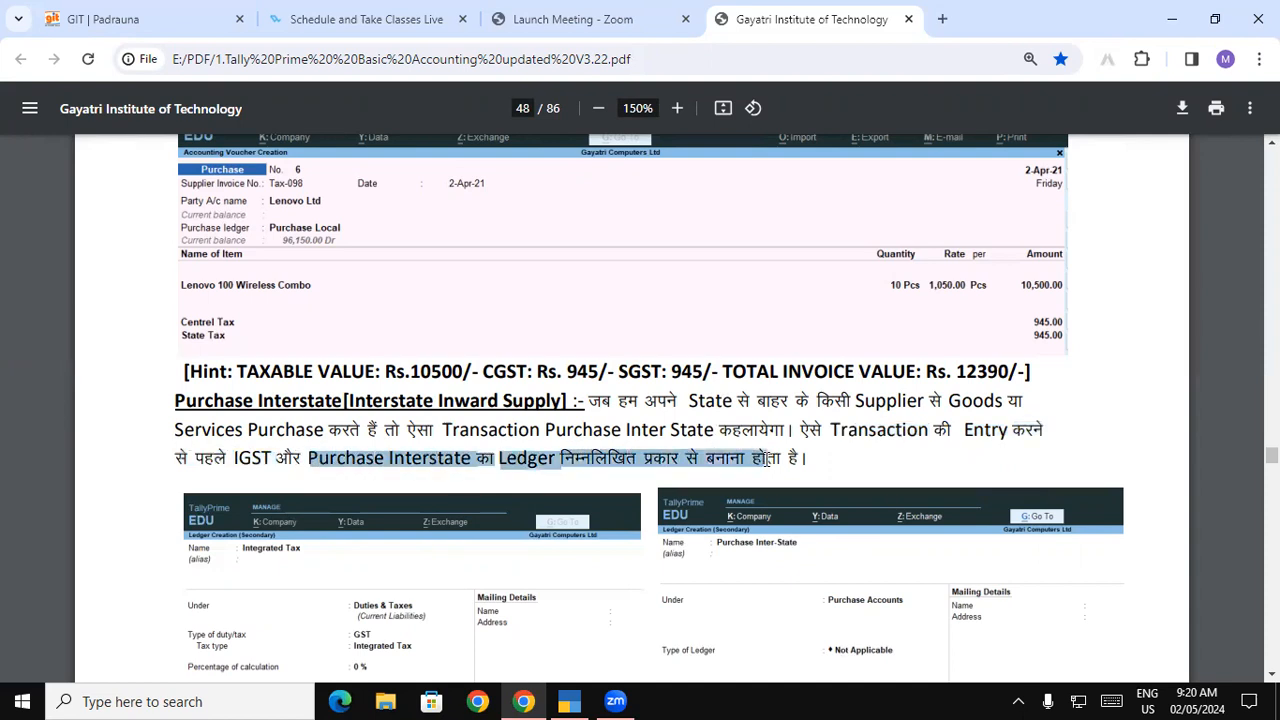
click(305, 458)
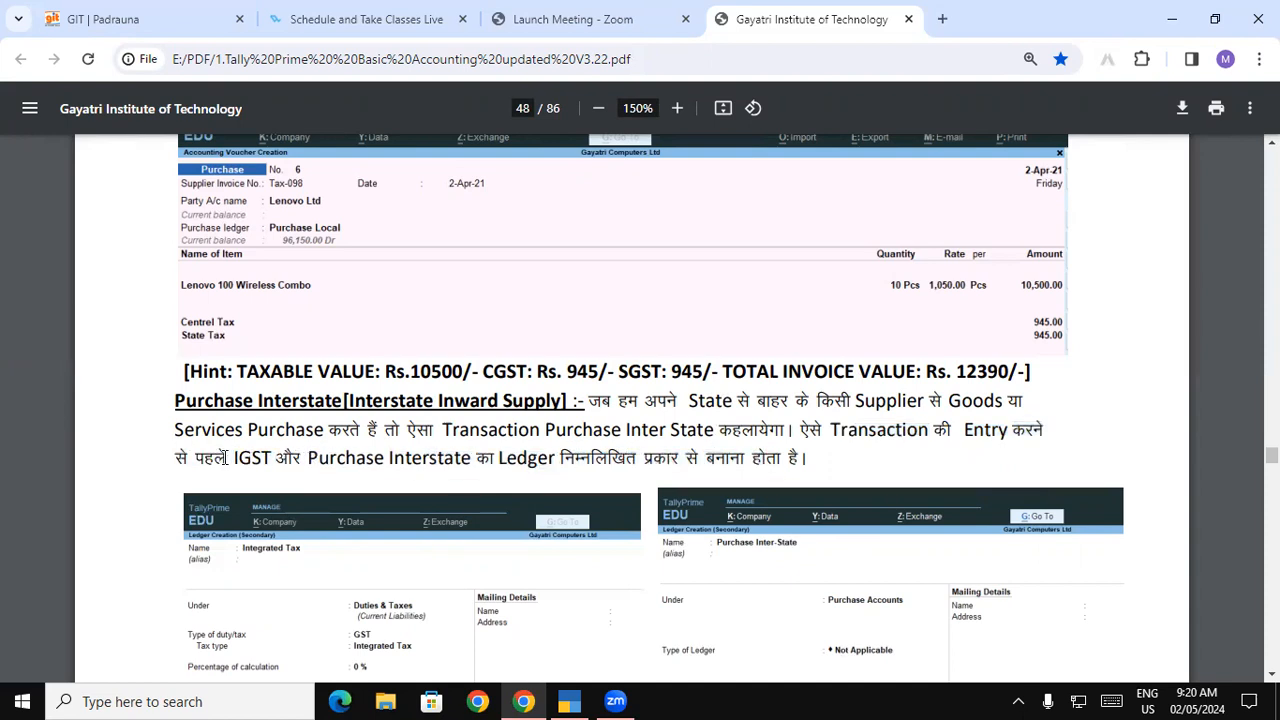
drag(234, 458, 269, 457)
click(345, 457)
drag(312, 458, 472, 457)
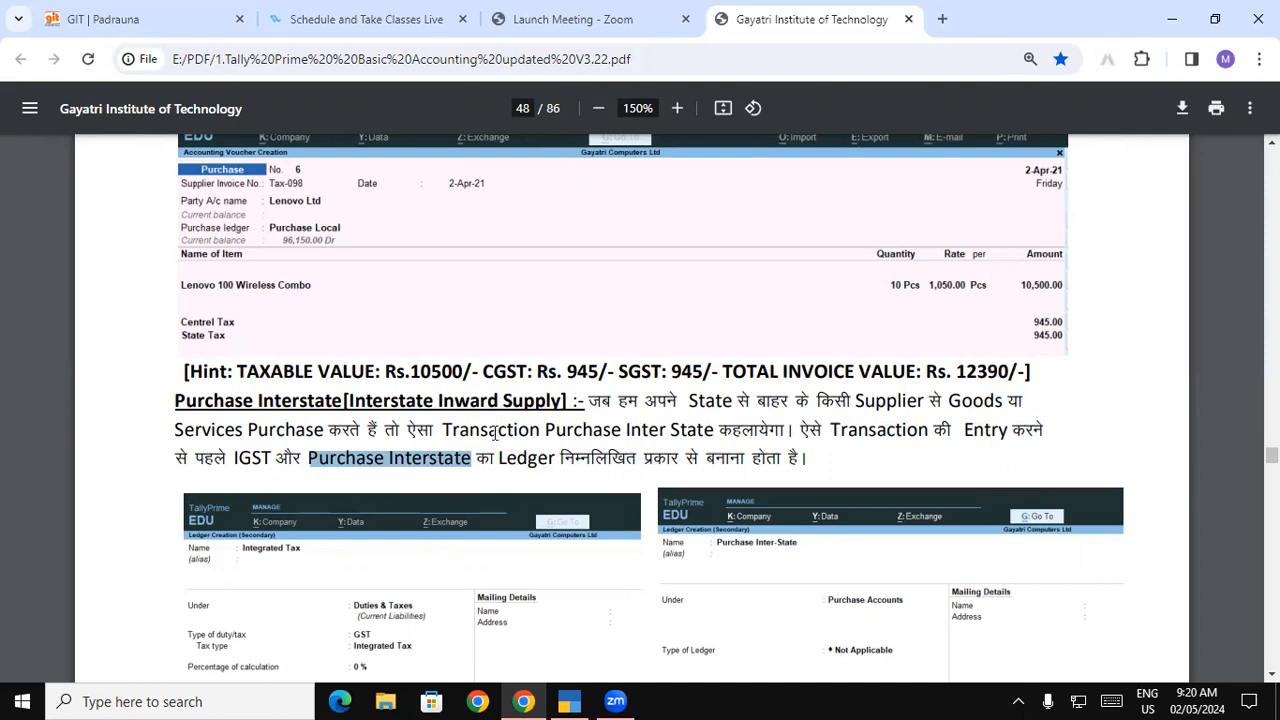
drag(355, 458, 822, 454)
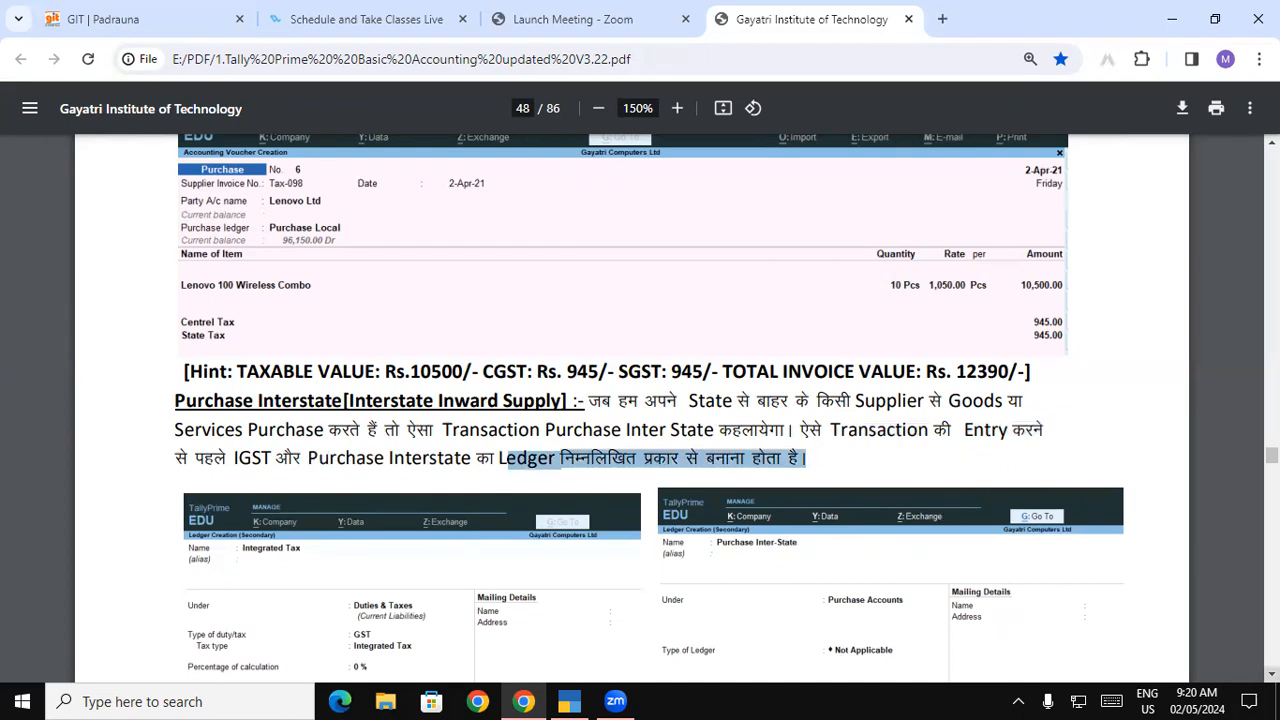
Examine the sample ledger creation screens for Integrated Tax and Purchase Inter-State beneath the paragraph.
click(1272, 675)
scroll(1272, 675, down, 2)
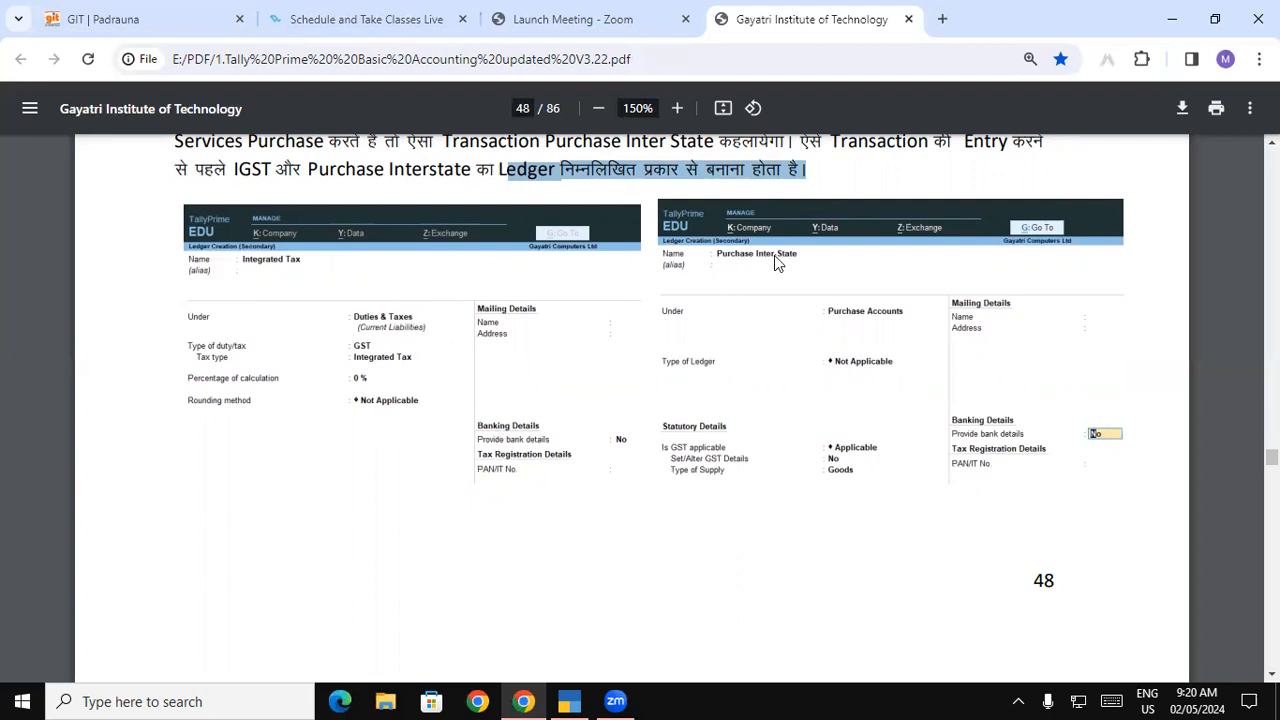
click(847, 316)
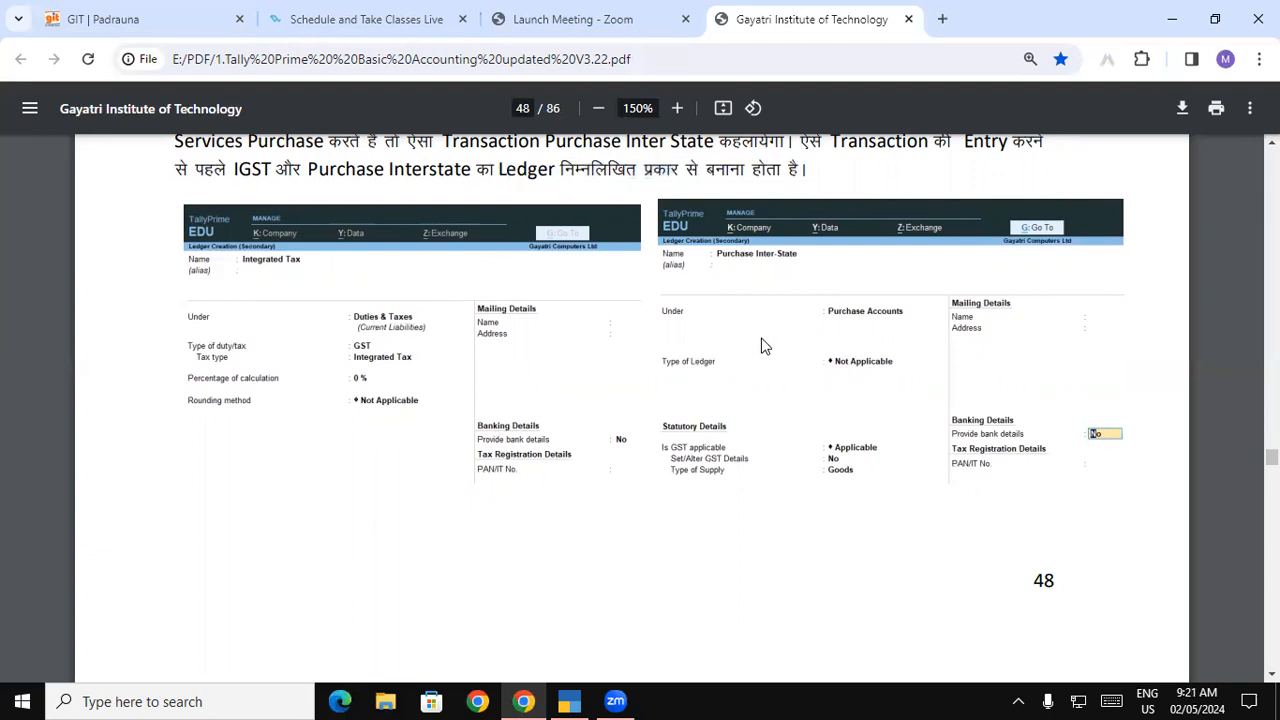
scroll(760, 346, down, 1)
scroll(632, 387, up, 3)
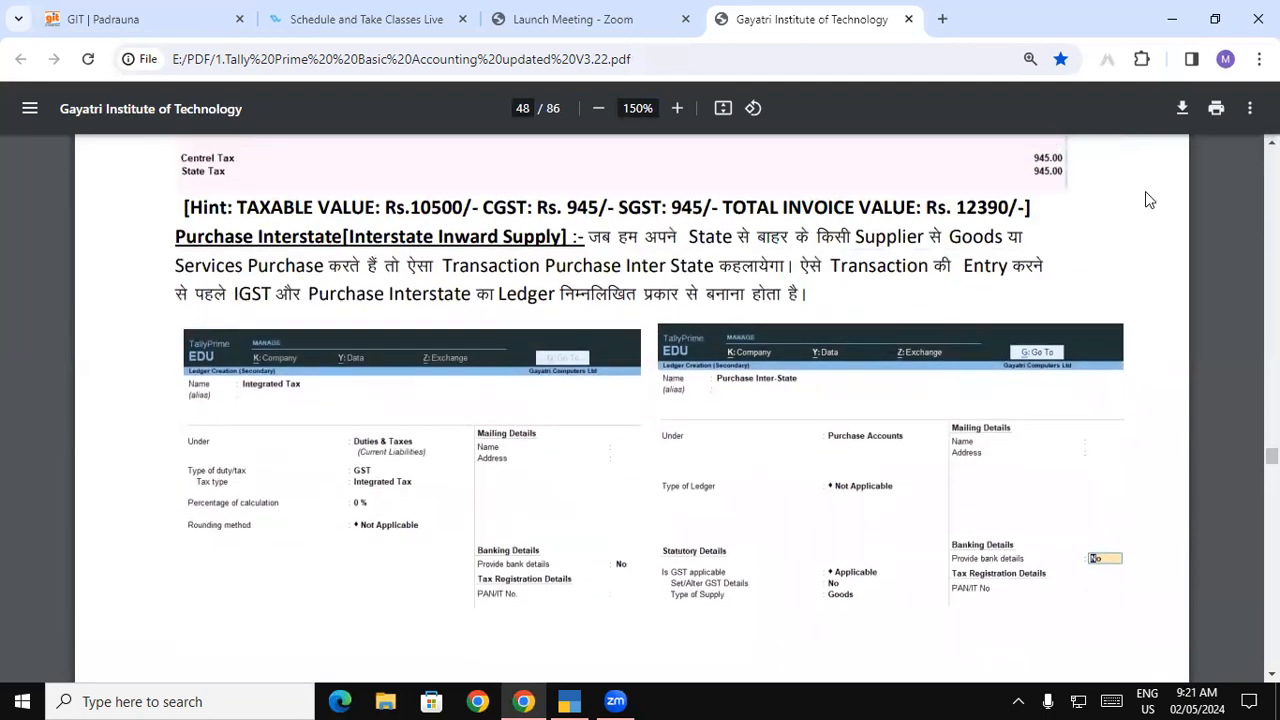
drag(310, 294, 471, 295)
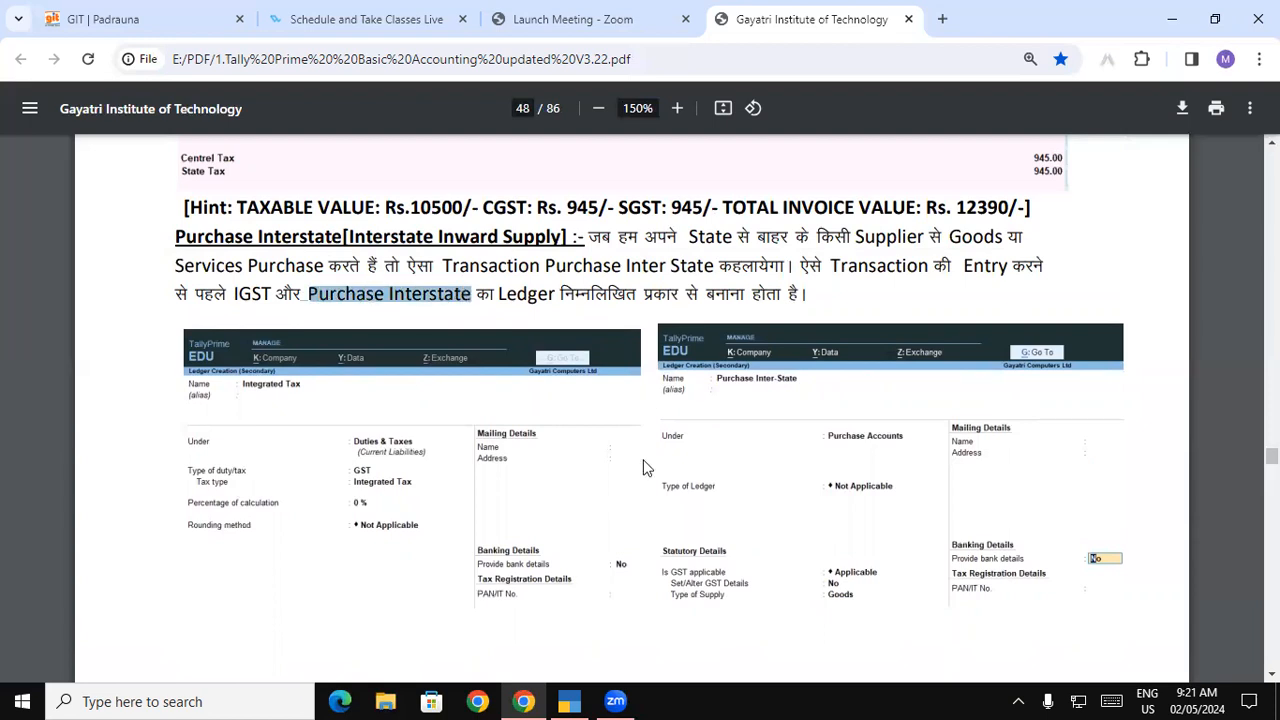
Switch to TallyPrime and start a new ledger named Purchase Interstate, leaving the alias blank.
key(alt)
click(569, 701)
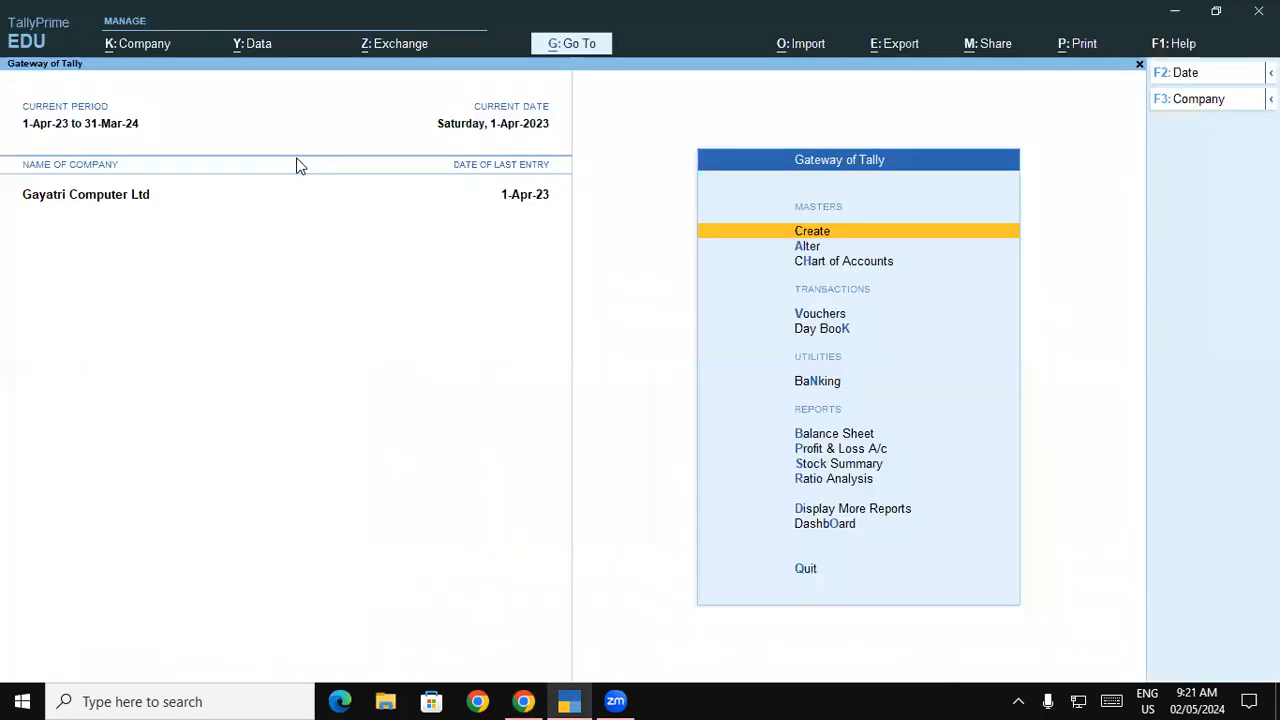
click(880, 232)
key(Down)
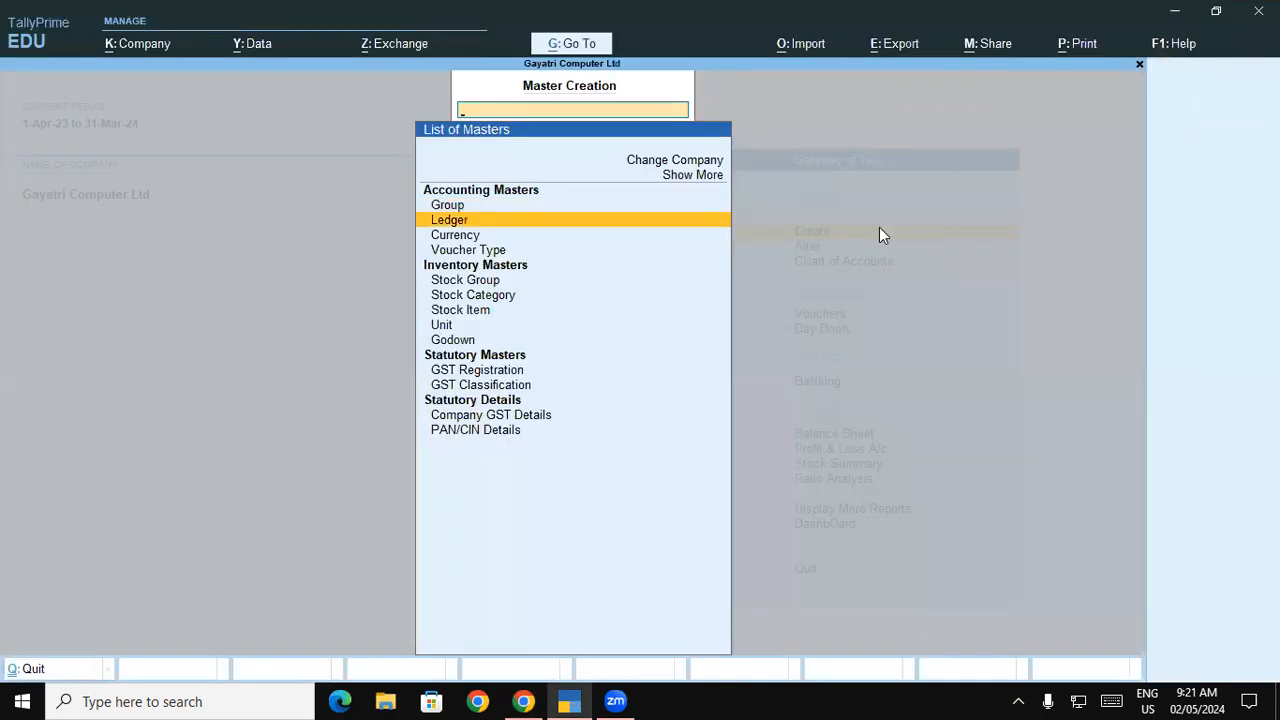
key(Return)
key(ctrl)
text(Purchase Interstate)
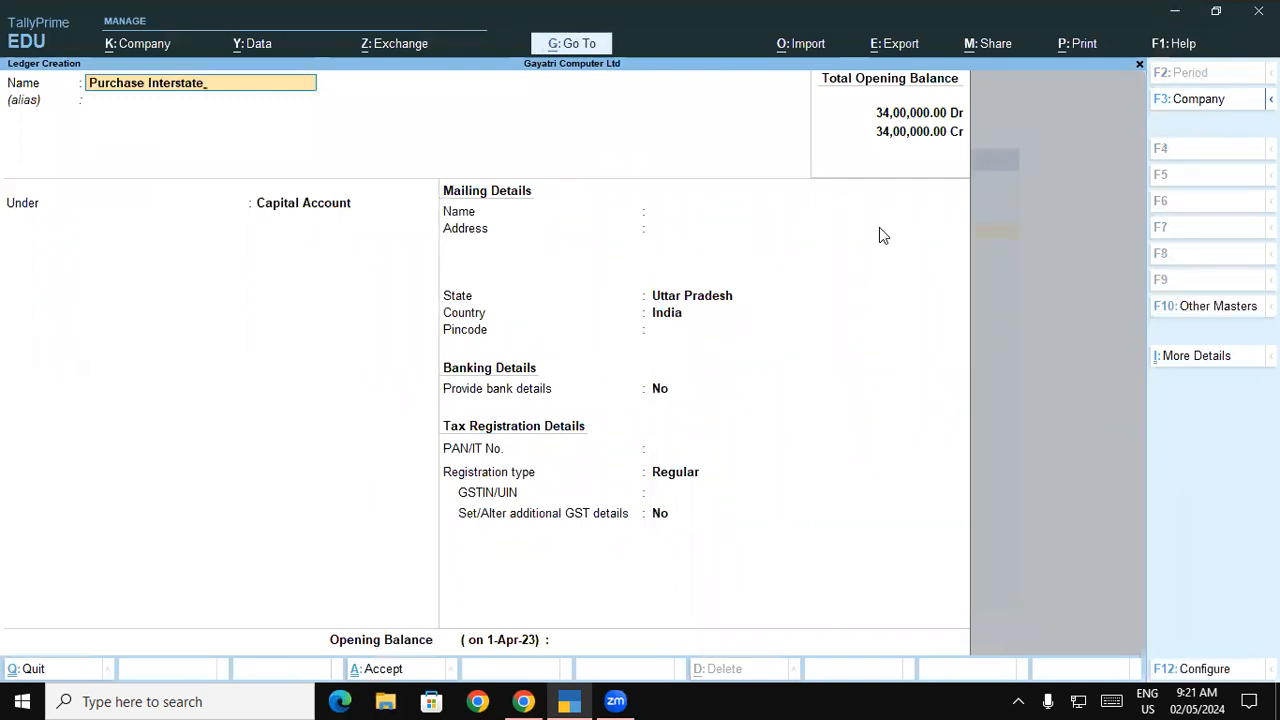
key(Return)
key(Return)
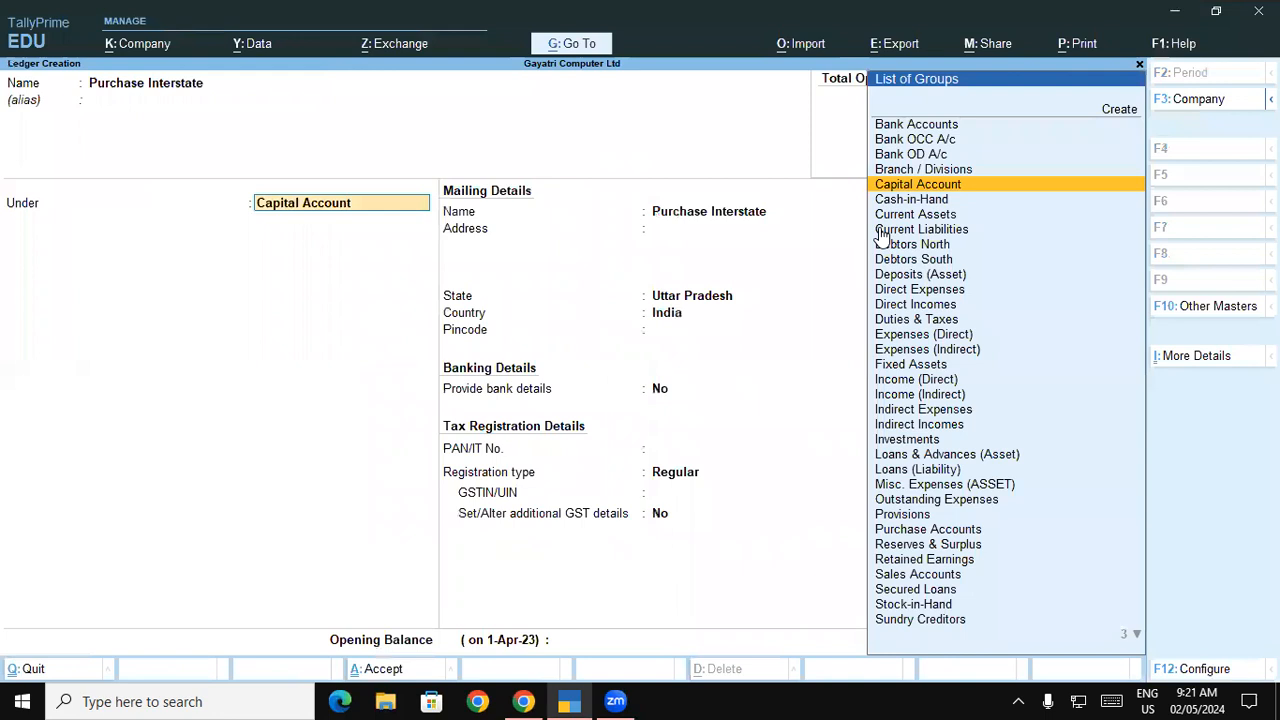
Put the ledger under Purchase Accounts, keep ledger type and assessable value inclusion Not Applicable and GST Applicable, and save it.
text(Pu)
key(Return)
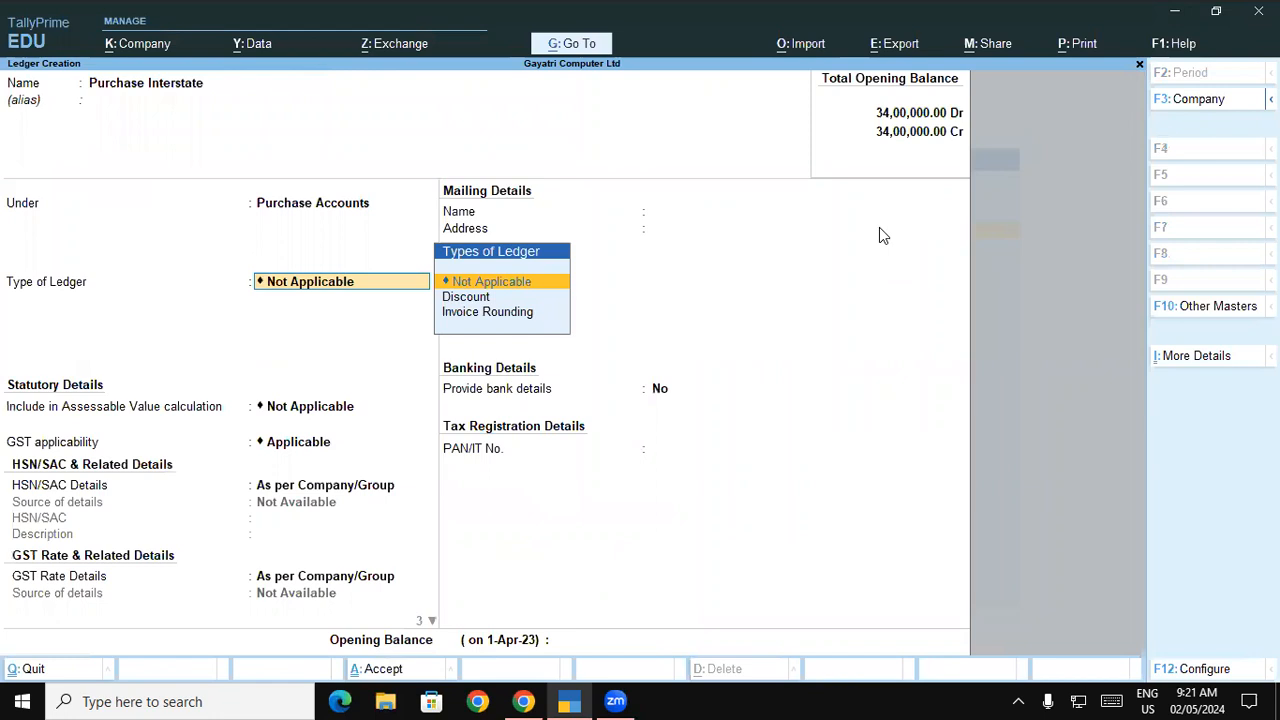
key(Return)
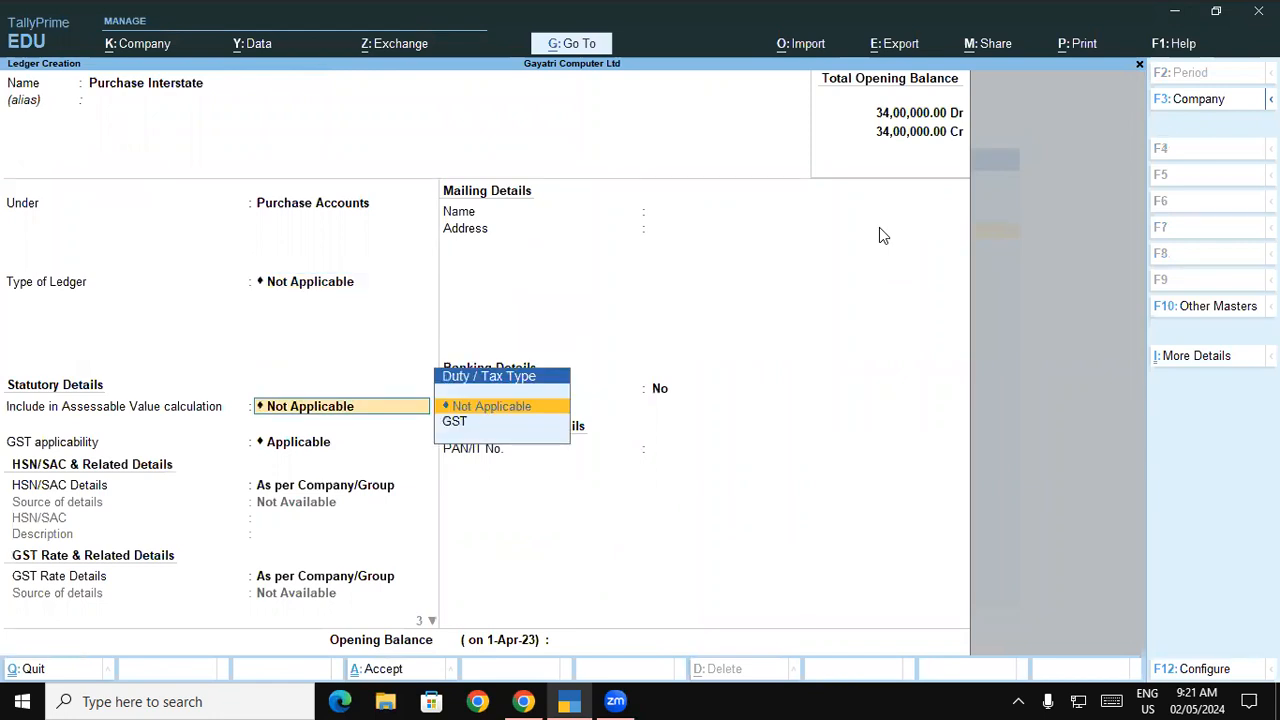
key(Return)
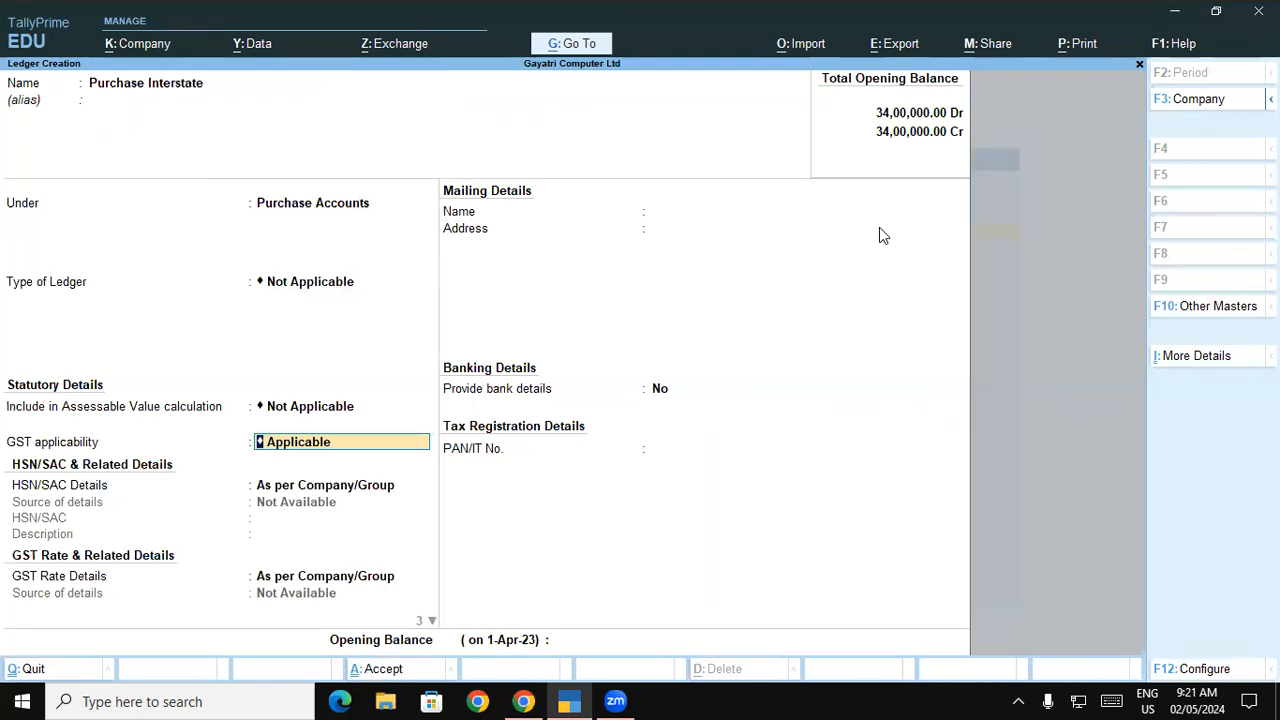
key(ctrl)
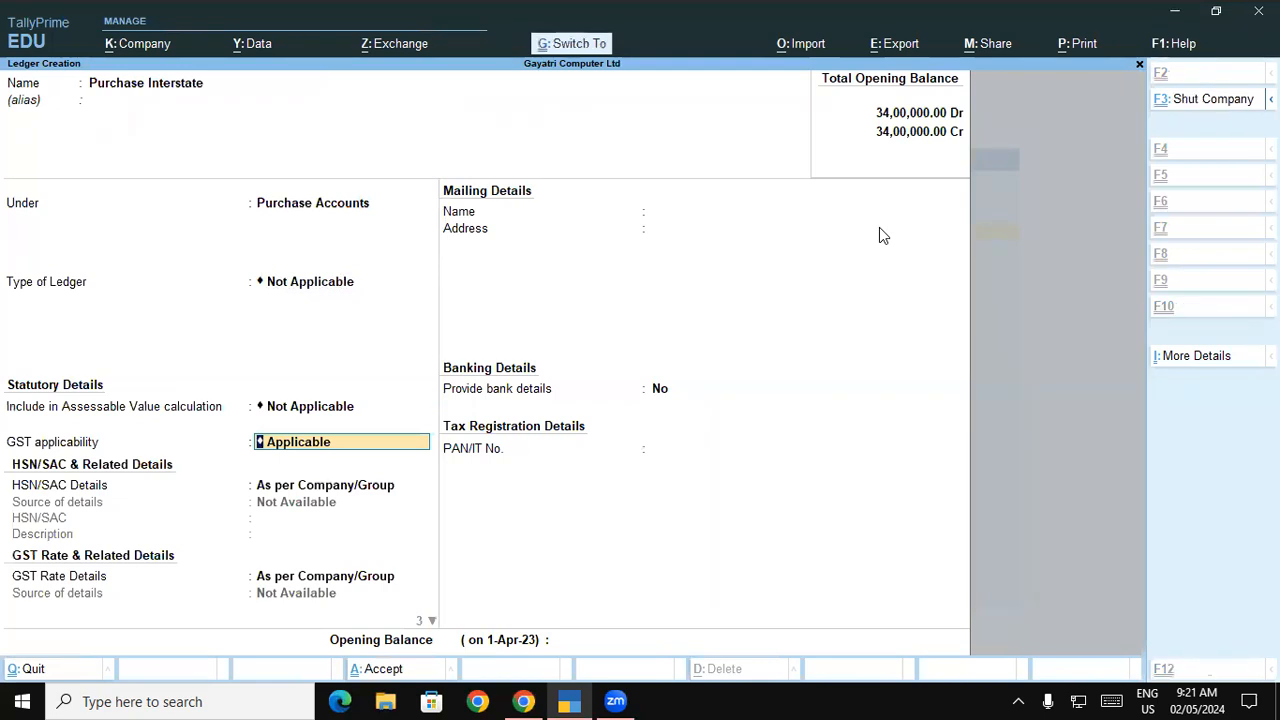
key(ctrl+a)
Name the next ledger IGST, leave the alias blank, and put it under Duties & Taxes.
text(IGST)
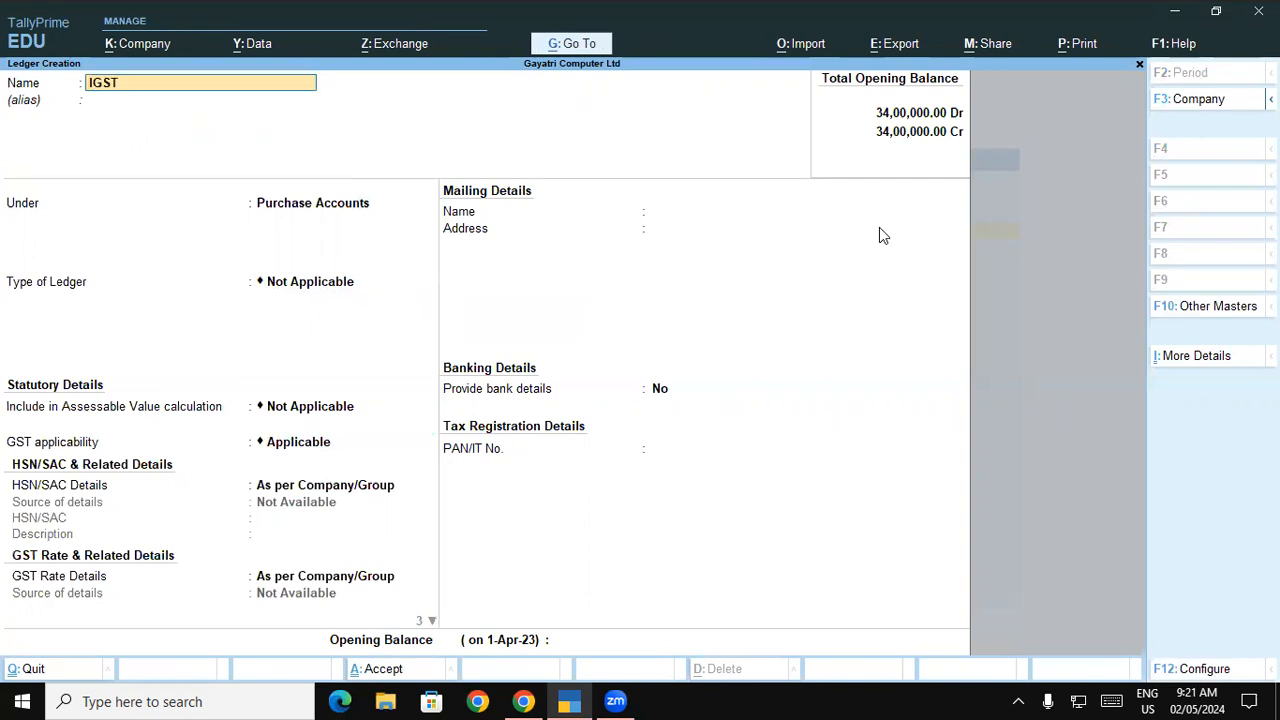
key(Return)
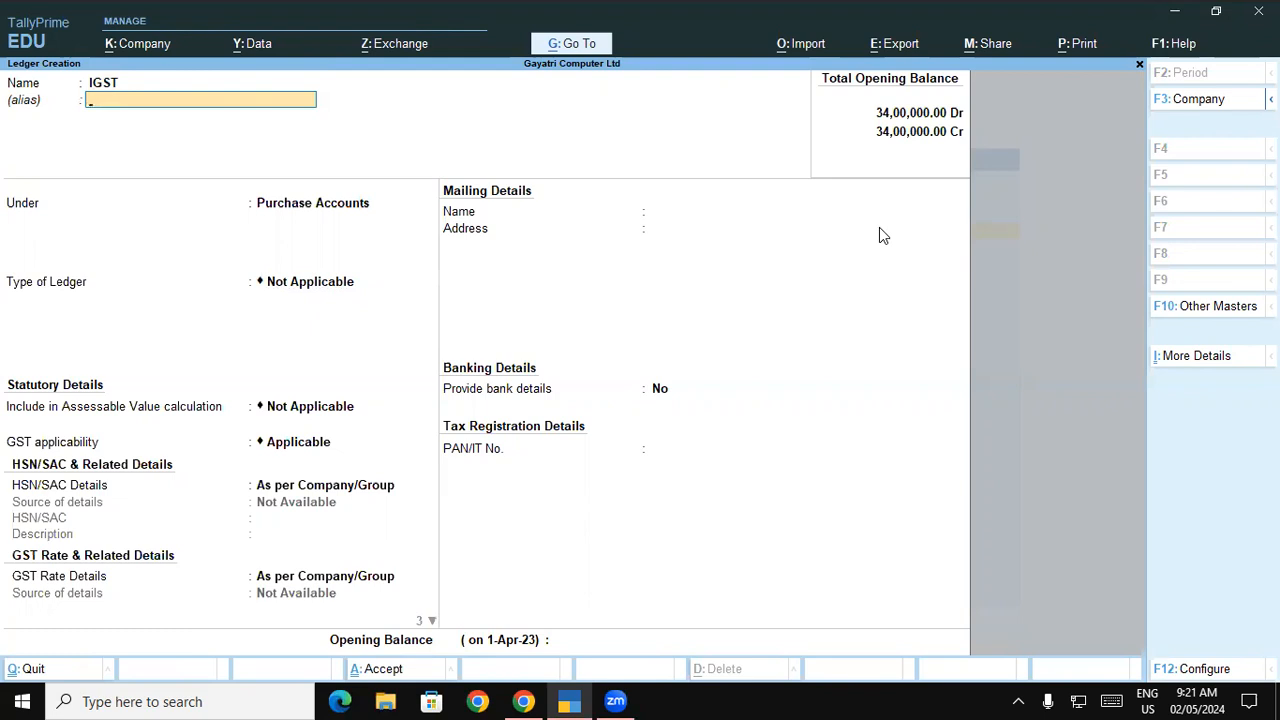
key(Return)
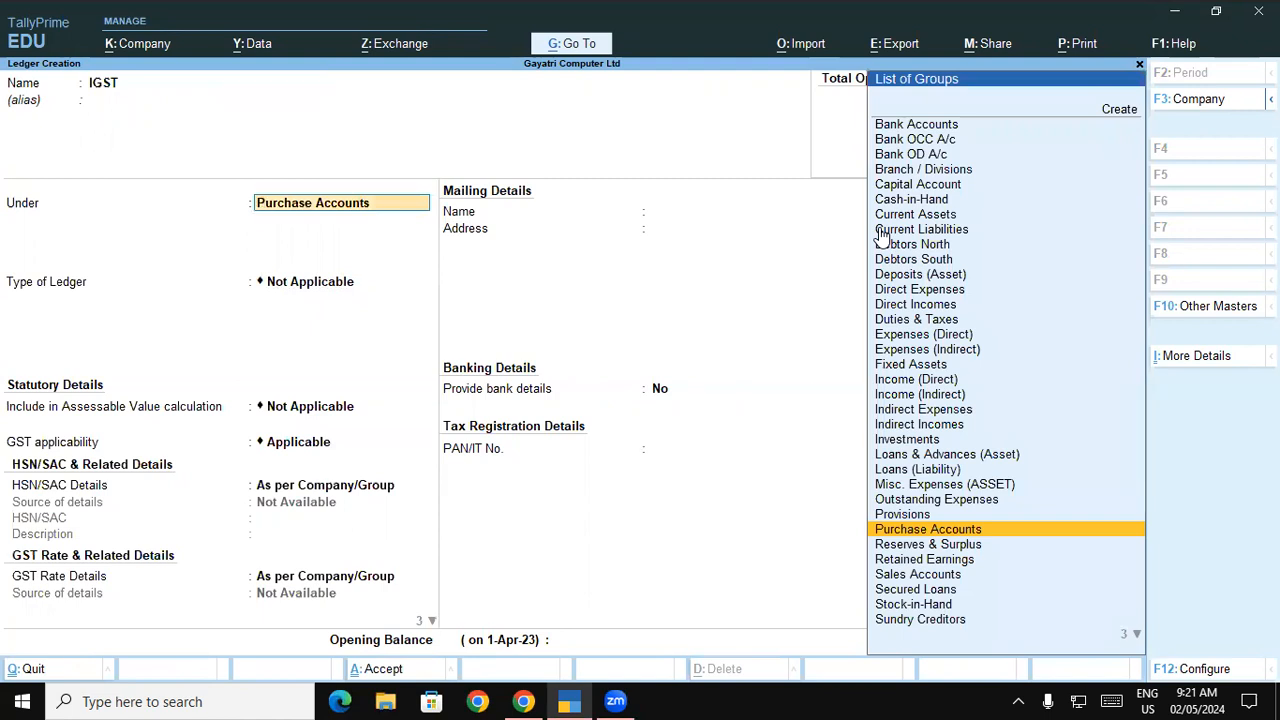
text(Du)
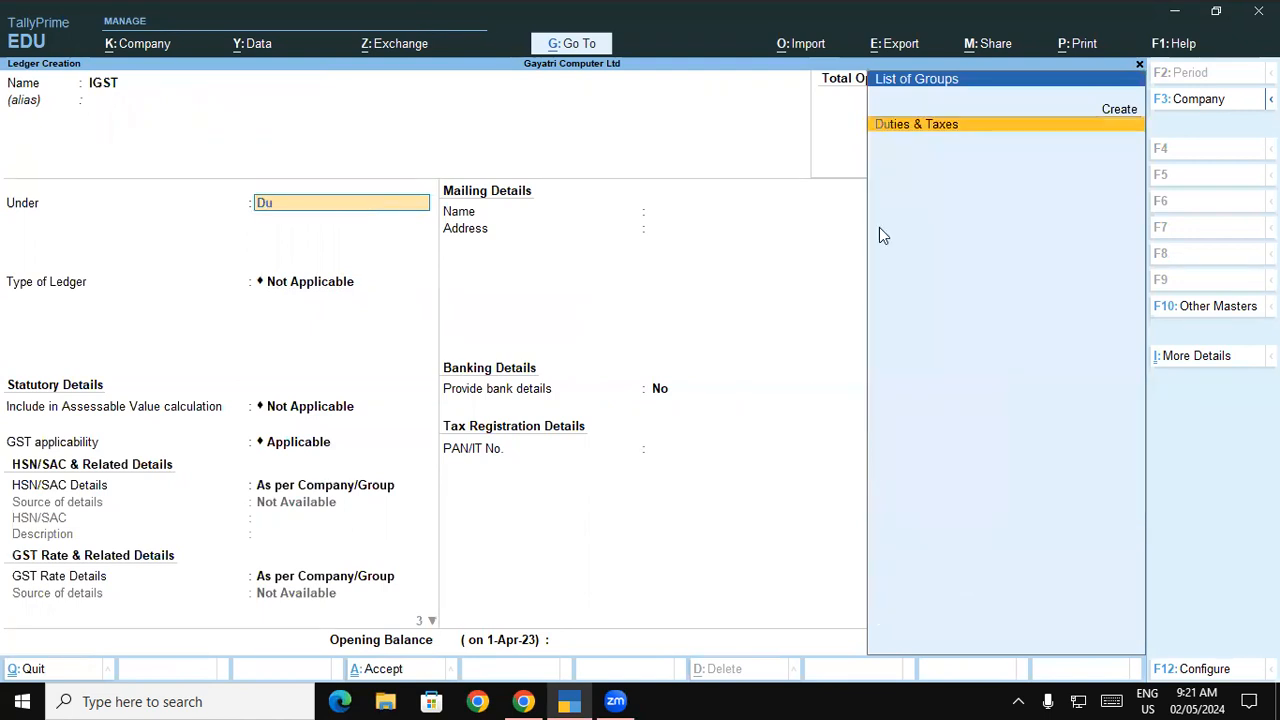
key(Return)
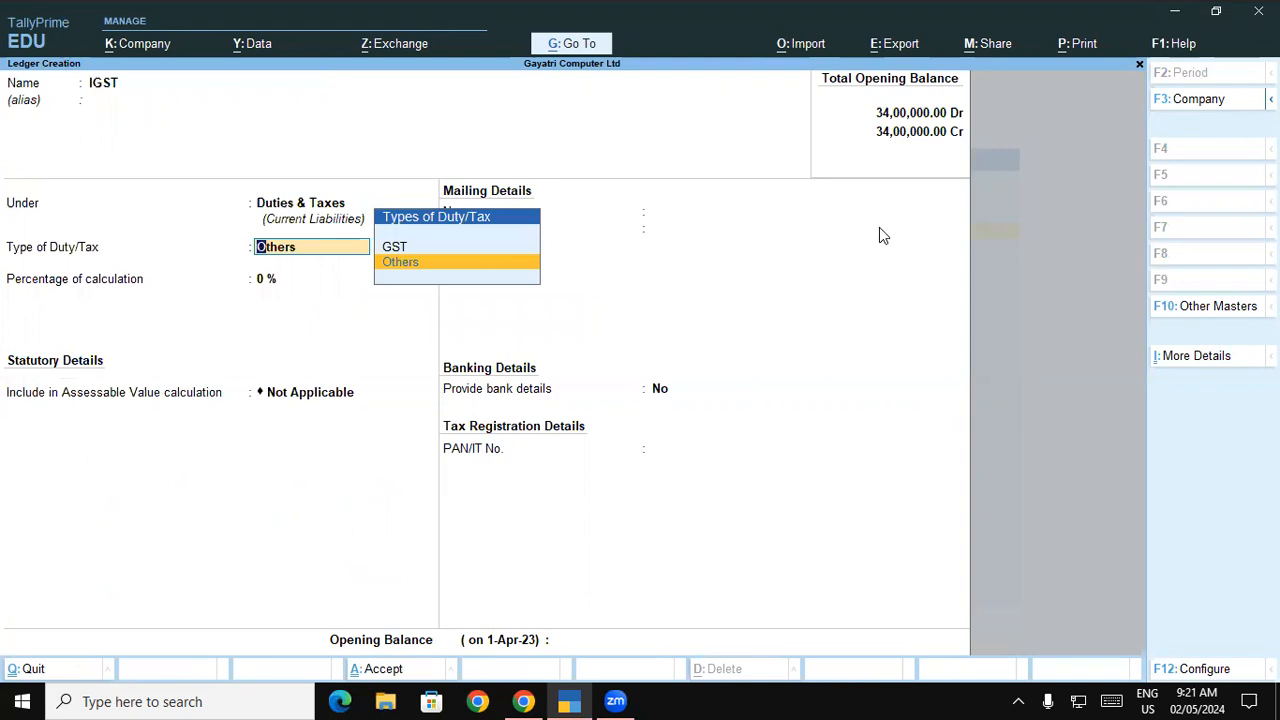
Set the IGST ledger's duty type to GST and tax type to IGST, keep 0 % and rounding Not Applicable, and save it.
key(Up)
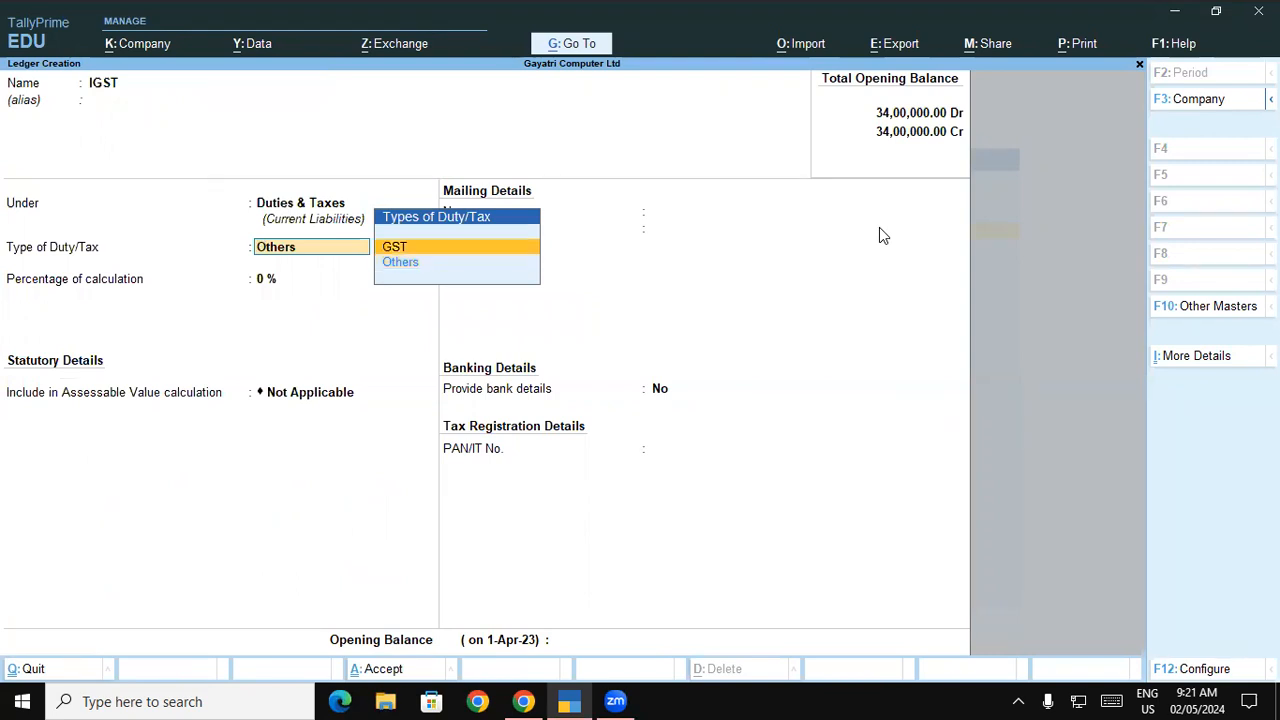
key(Return)
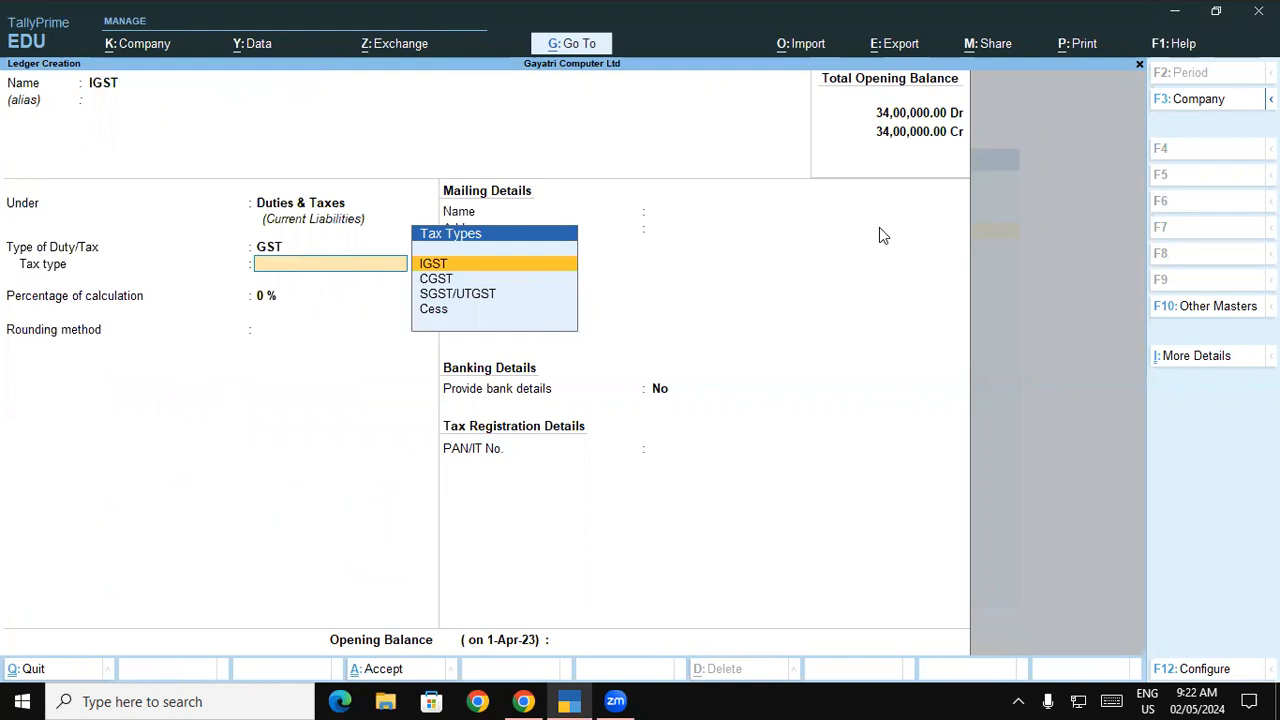
key(Return)
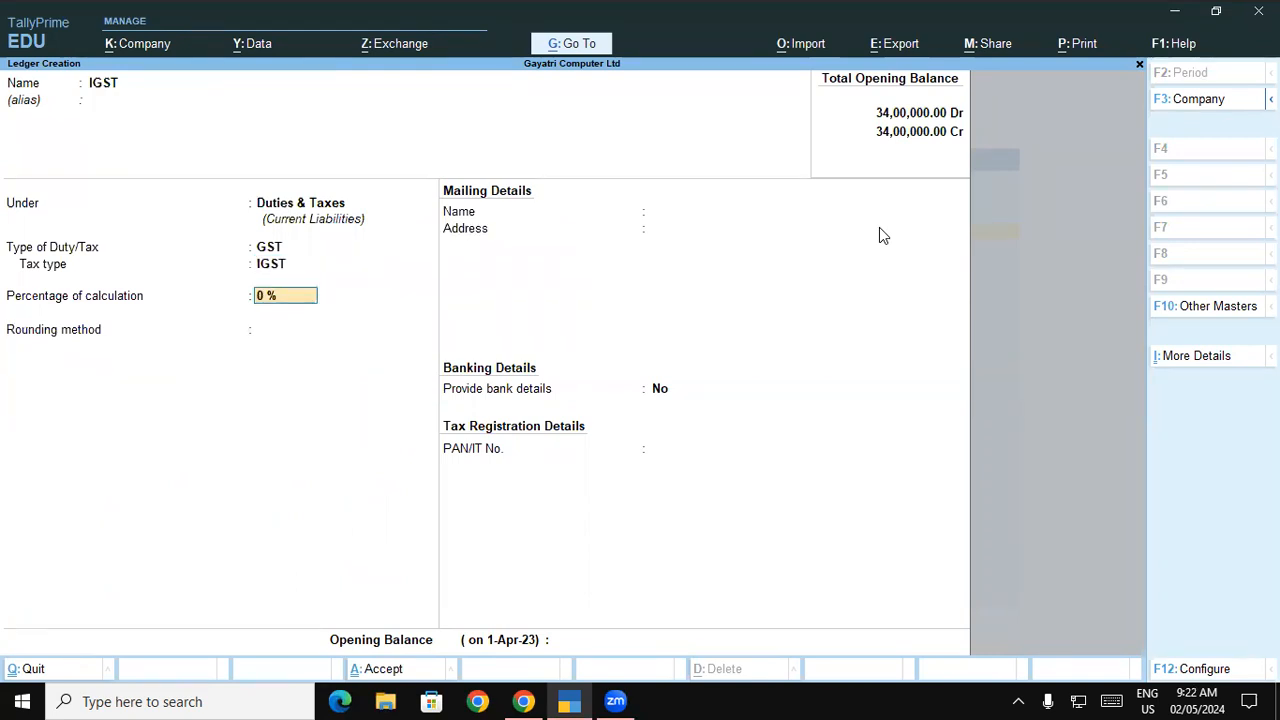
key(Return)
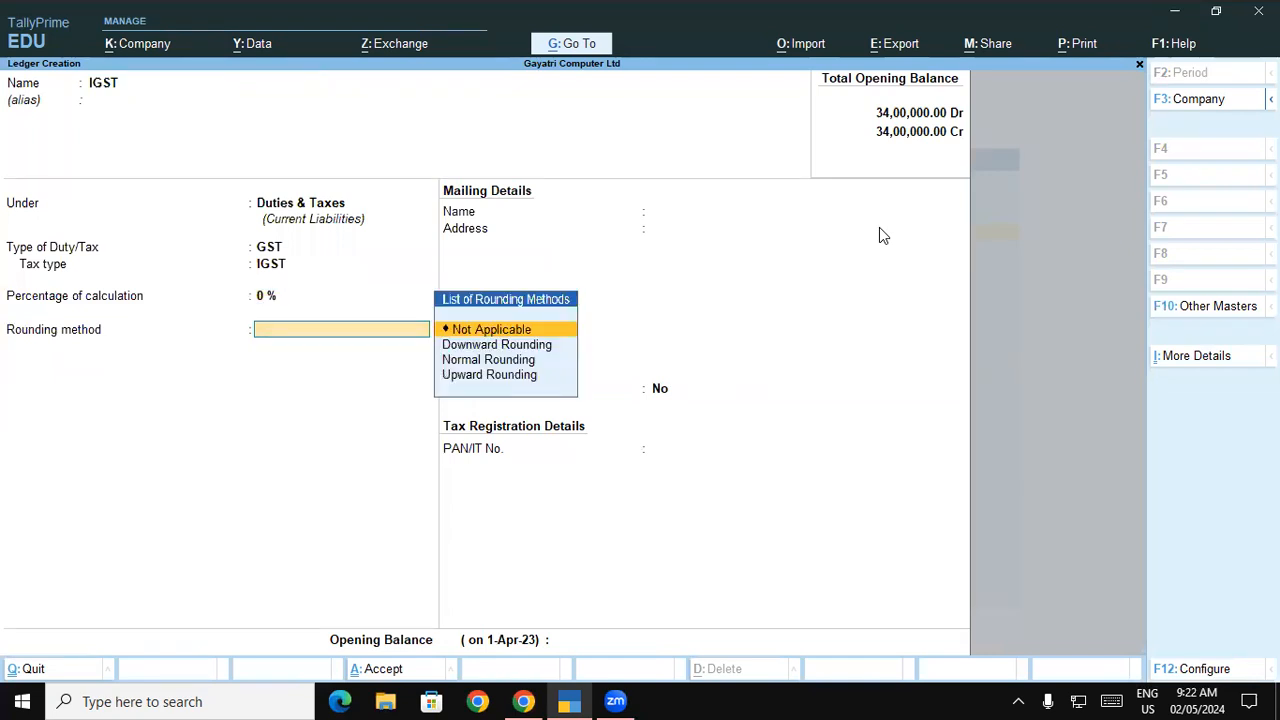
key(Return)
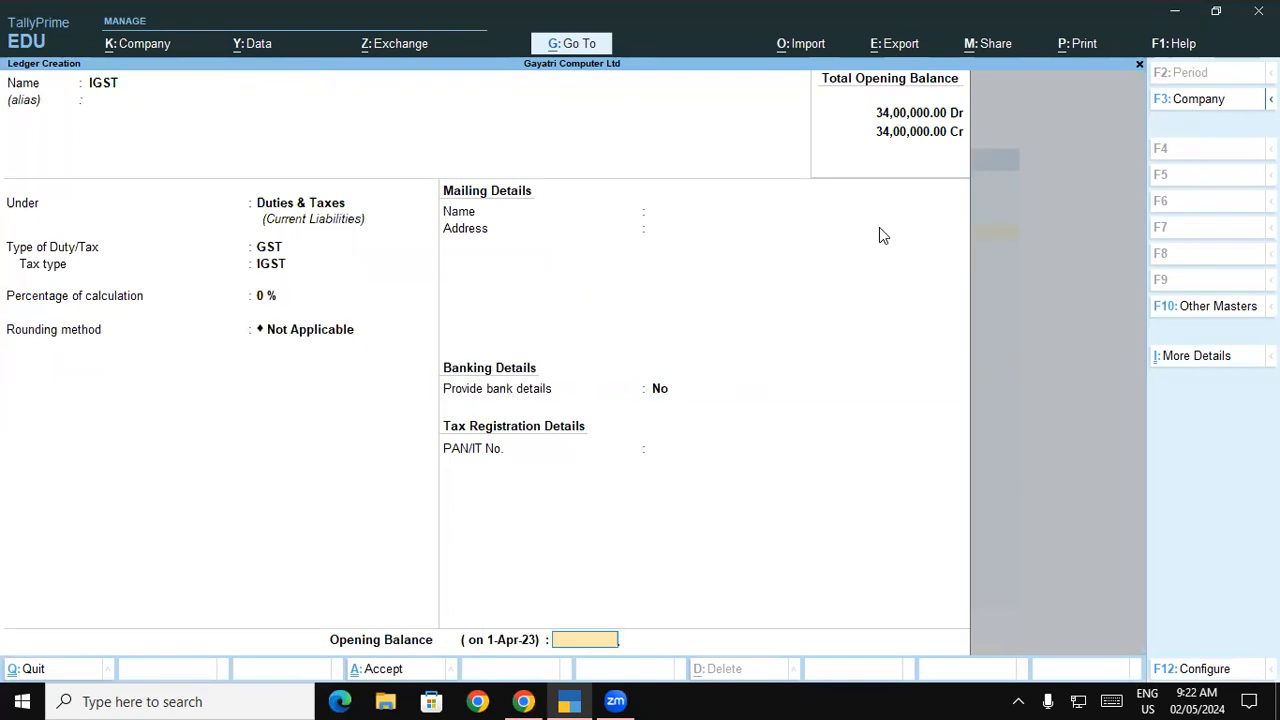
key(Return)
key(Return)
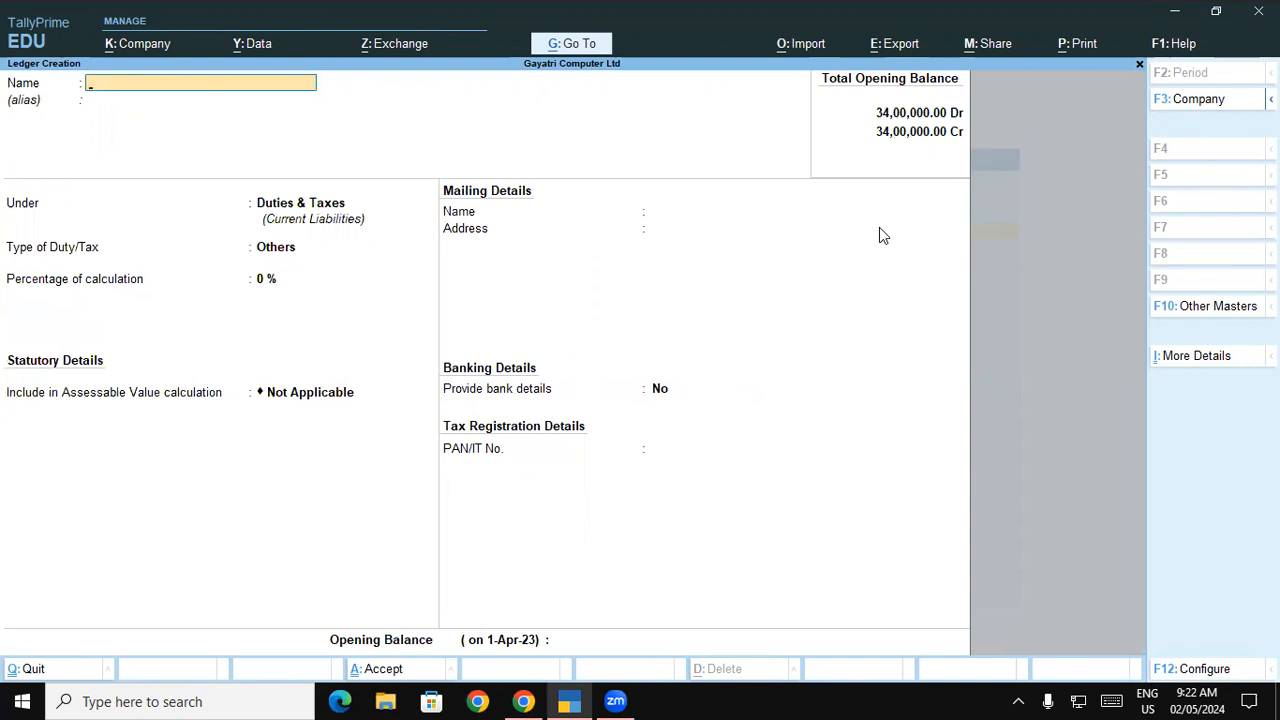
Switch back to the PDF notes in Chrome and highlight "Purchase Interstate" in the ledger requirement sentence.
key(alt+Tab)
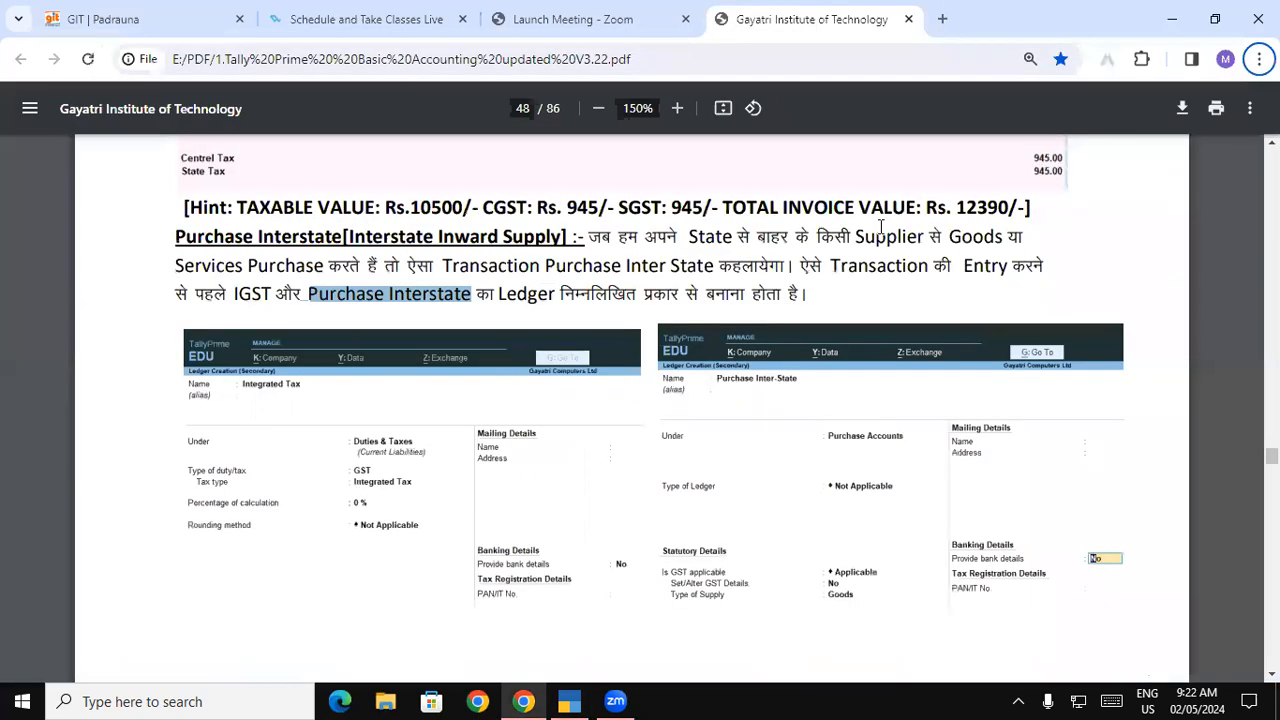
click(364, 294)
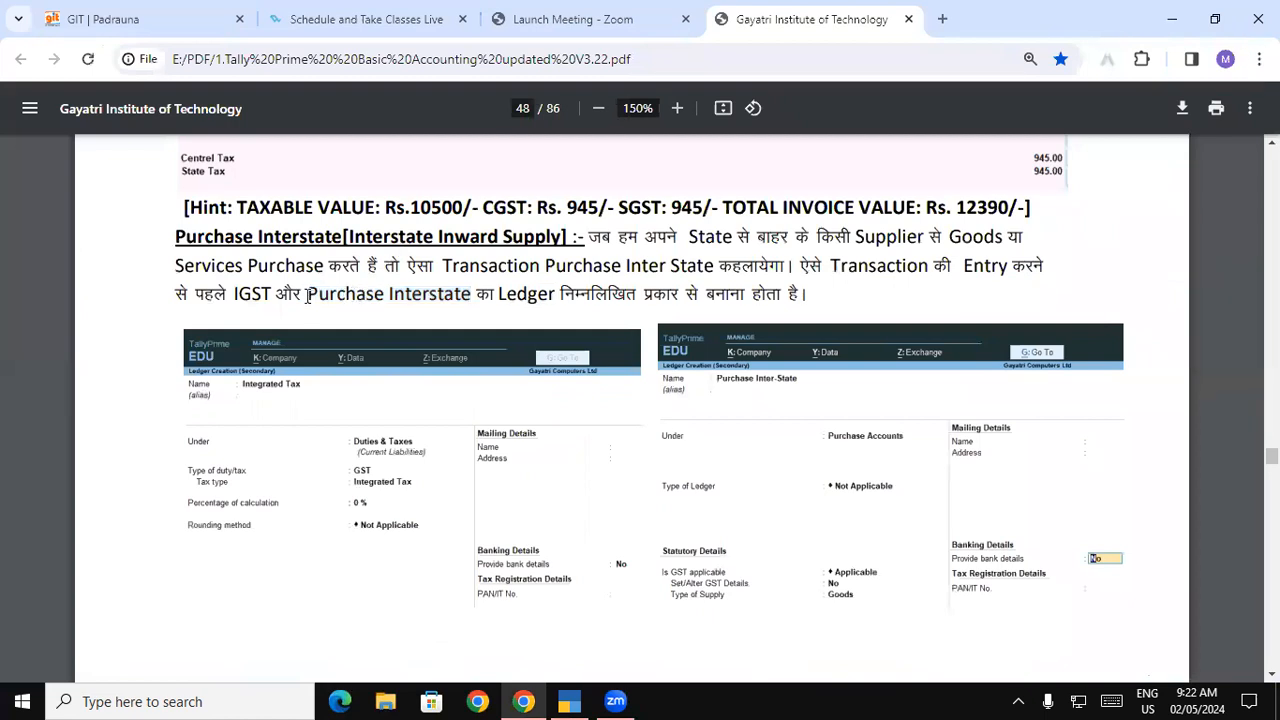
drag(312, 294, 471, 294)
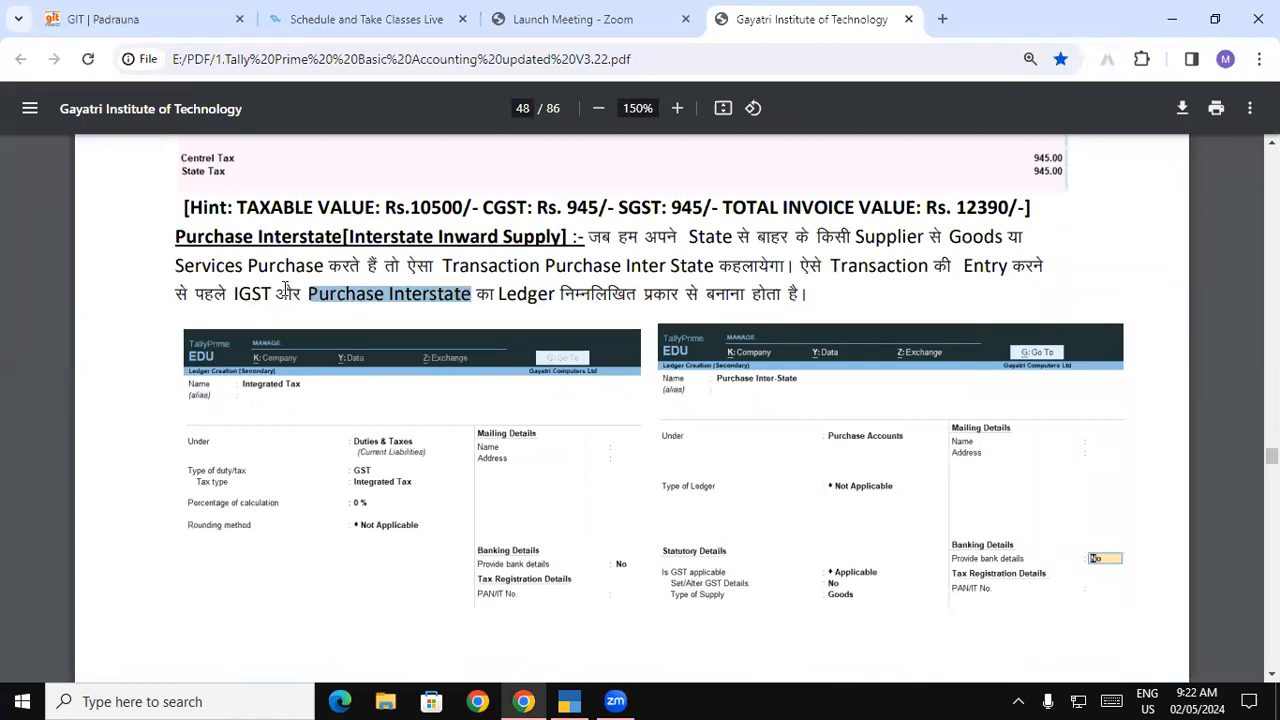
Highlight IGST in the ledger requirement sentence and move on to exercise 6 on the next page of the PDF notes.
drag(237, 294, 271, 295)
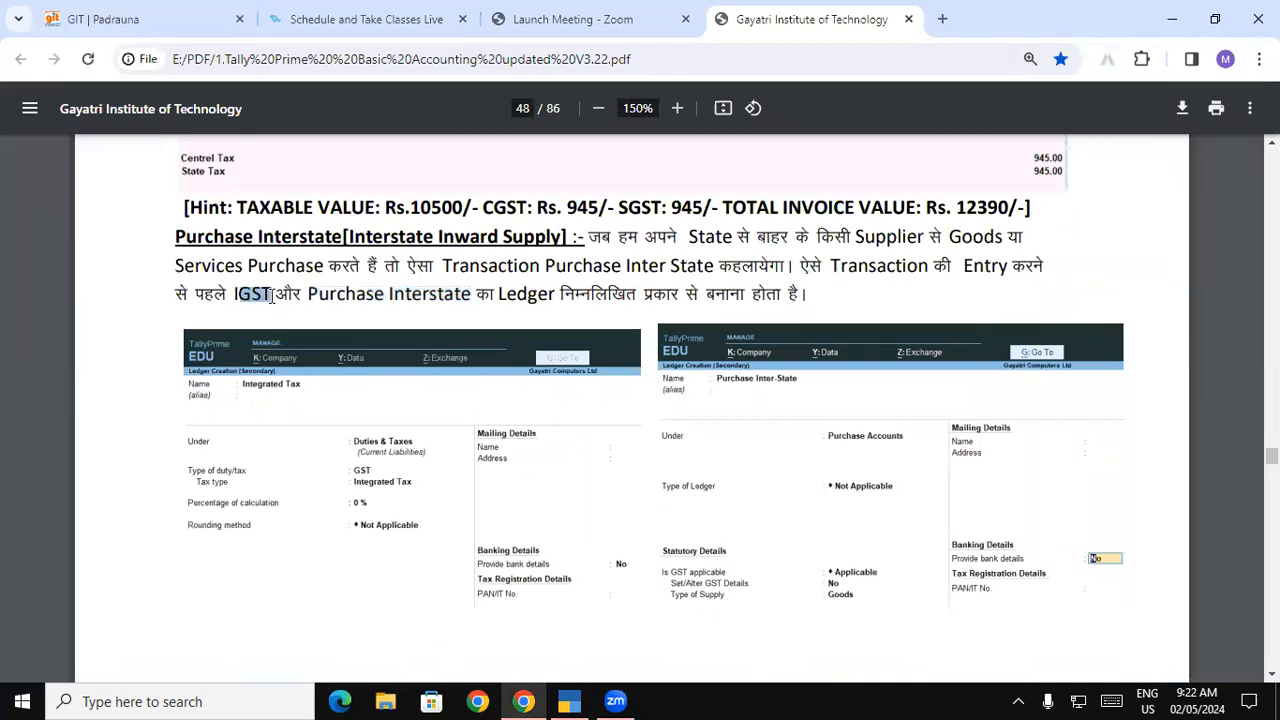
click(977, 540)
click(1271, 673)
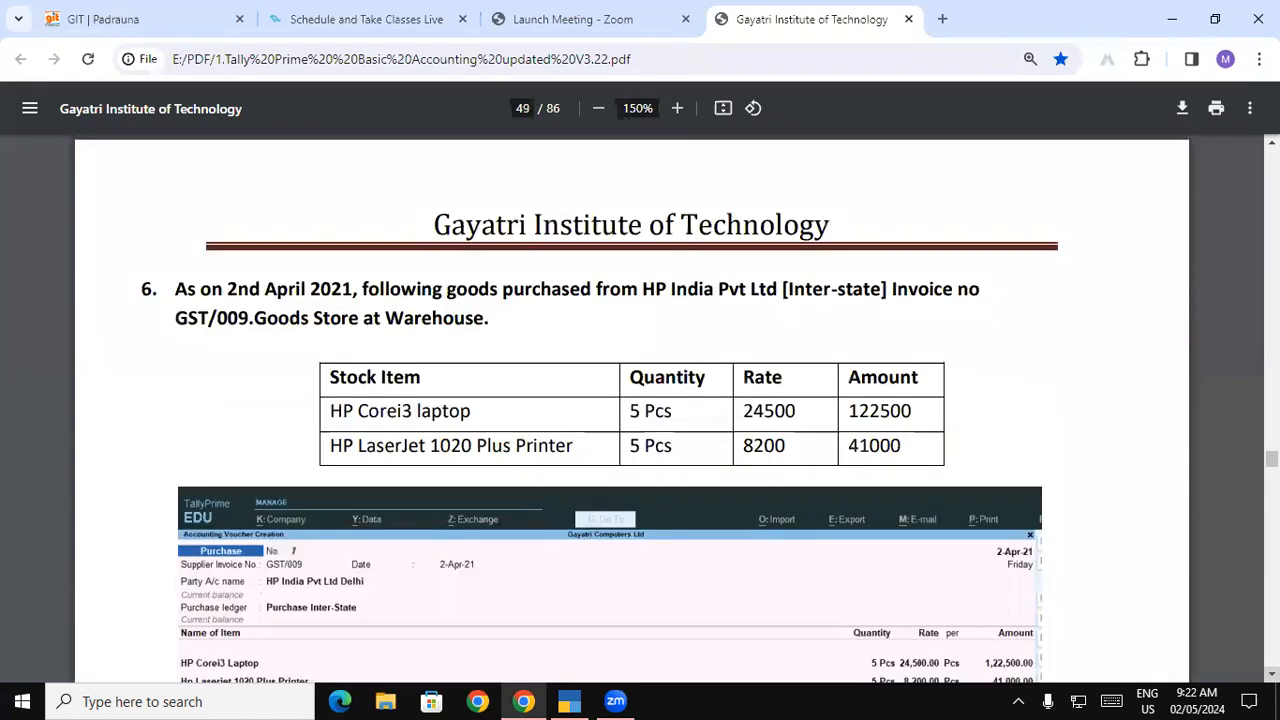
scroll(224, 400, up, 1)
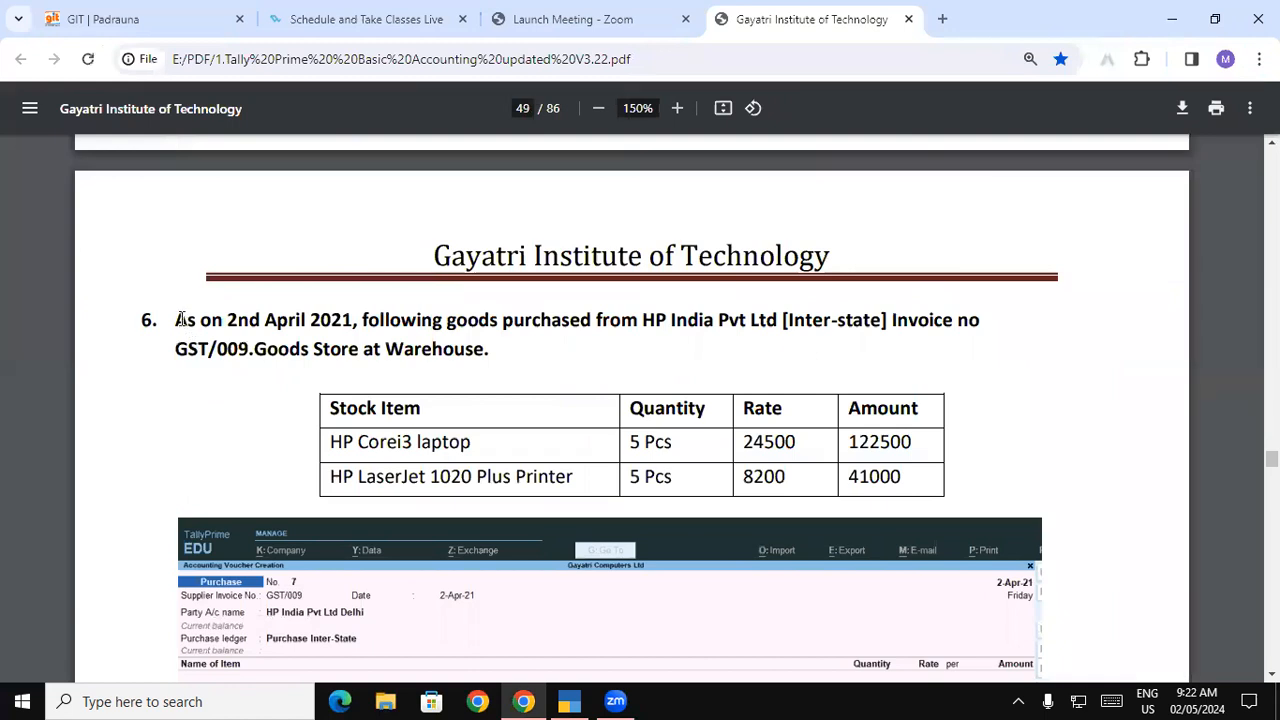
Read exercise 6, highlighting the transaction date, the goods purchased from HP India Pvt Ltd, and the stock item rows.
drag(176, 319, 350, 313)
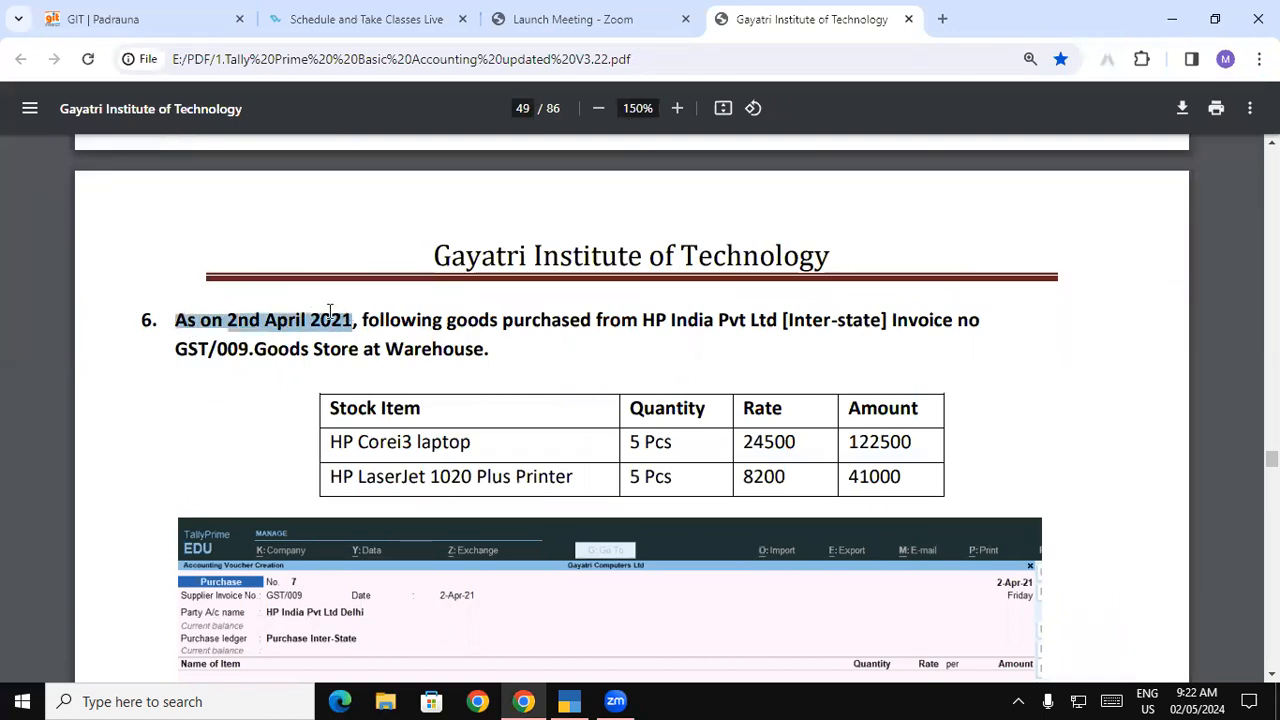
click(306, 318)
drag(363, 321, 776, 320)
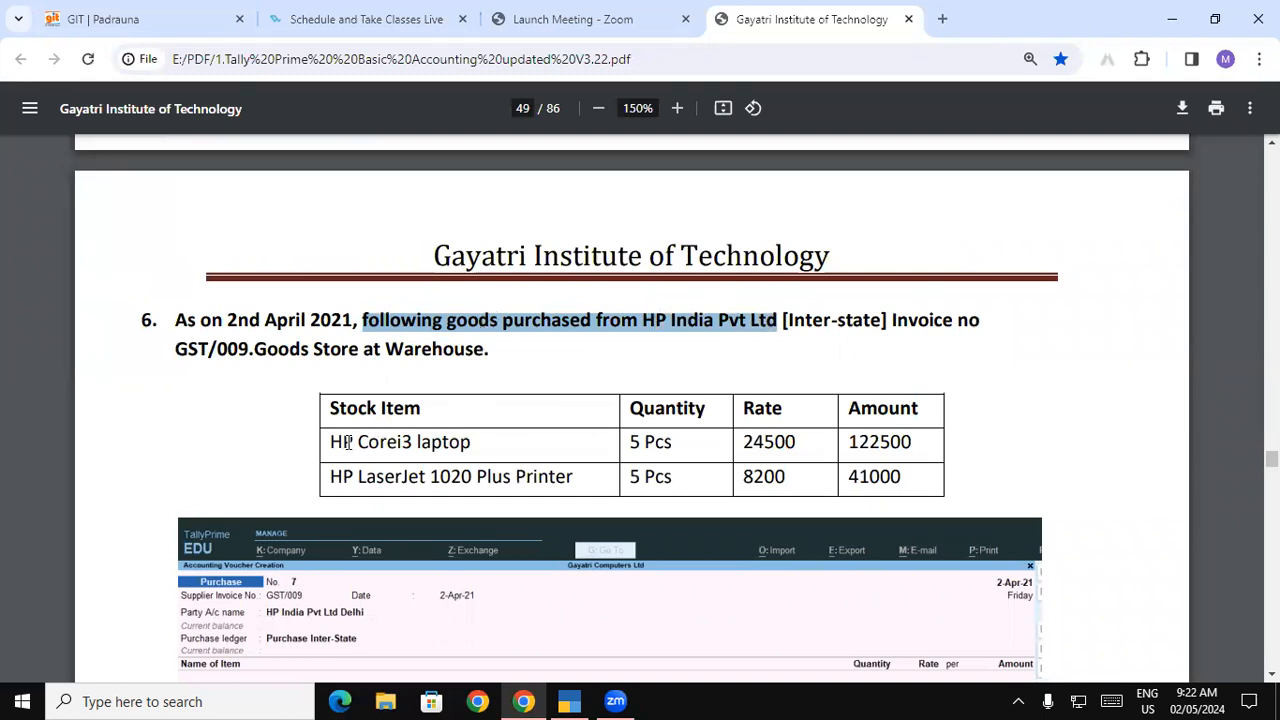
drag(346, 442, 903, 478)
Highlight the Inter-state note, the invoice number, the goods storage location and the supplier name in exercise 6.
drag(643, 320, 884, 320)
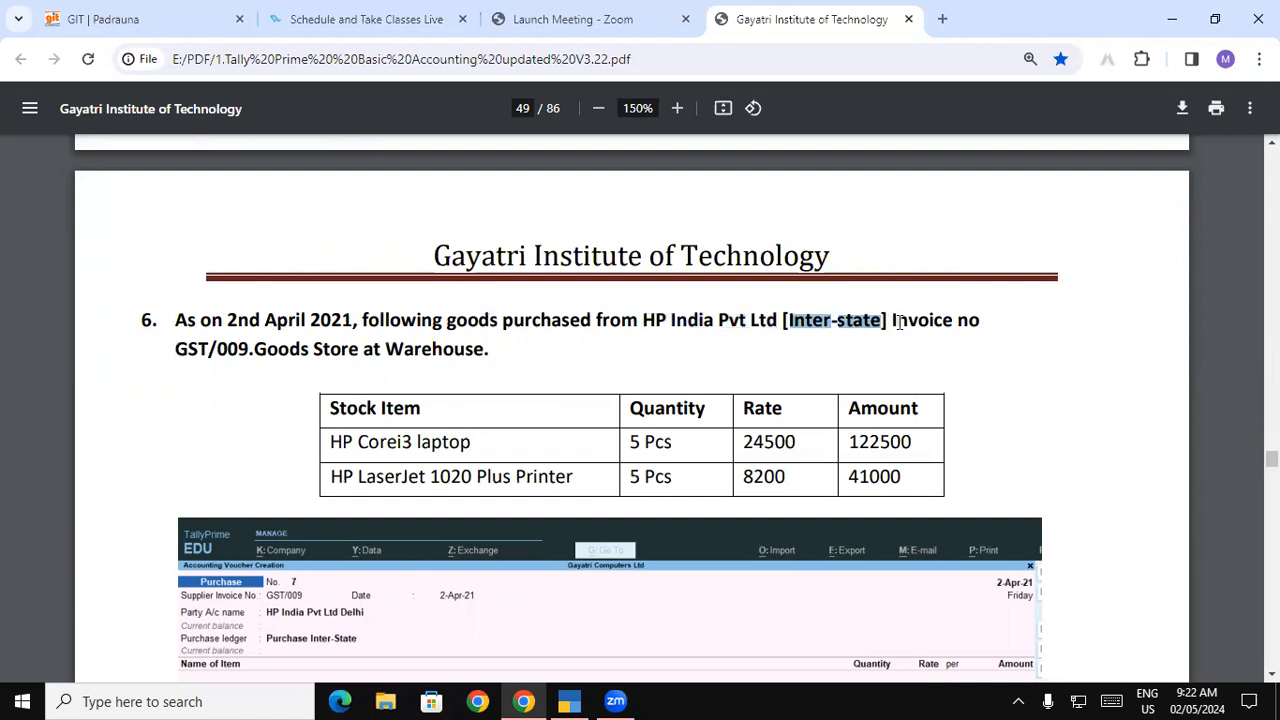
click(961, 318)
drag(982, 320, 892, 320)
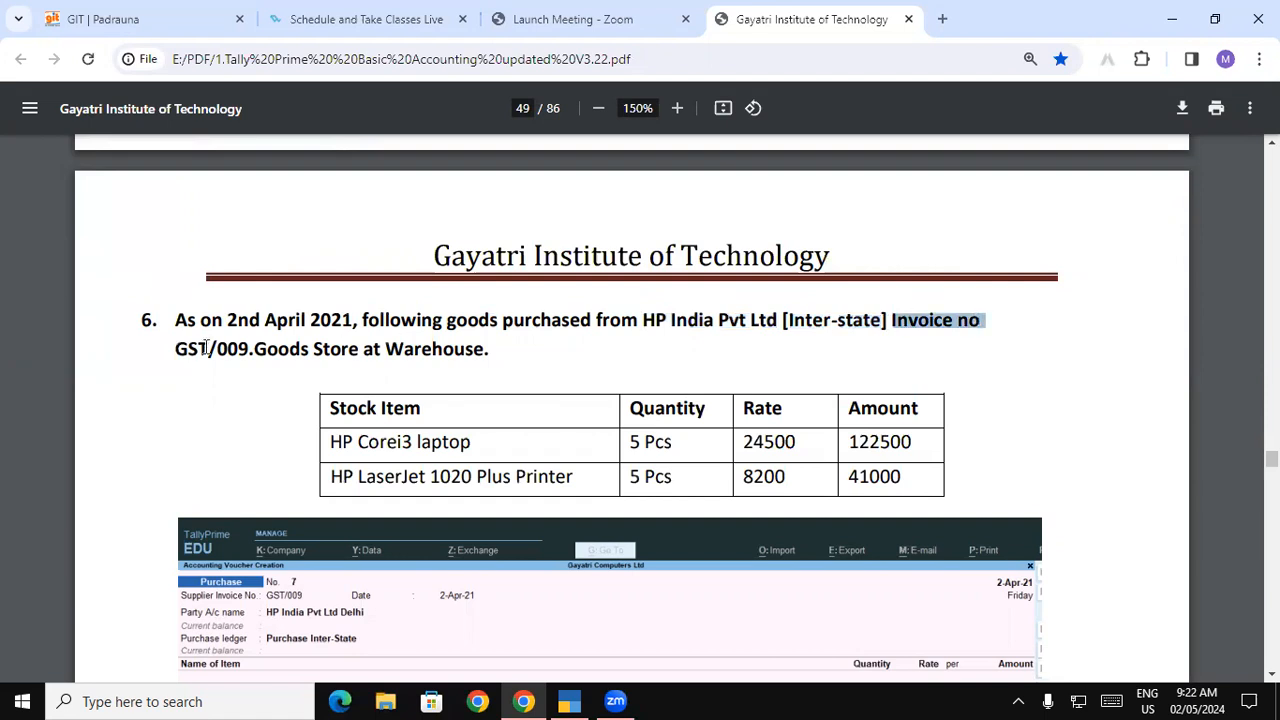
drag(175, 349, 491, 350)
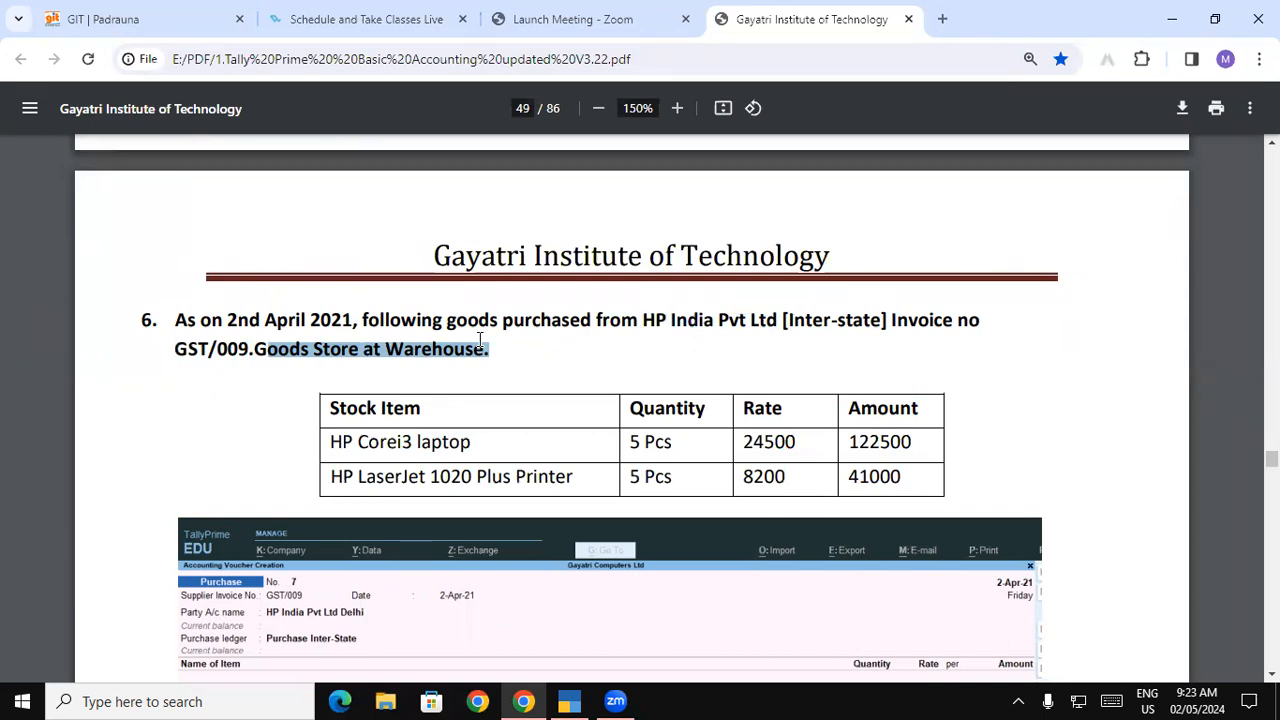
drag(648, 321, 778, 321)
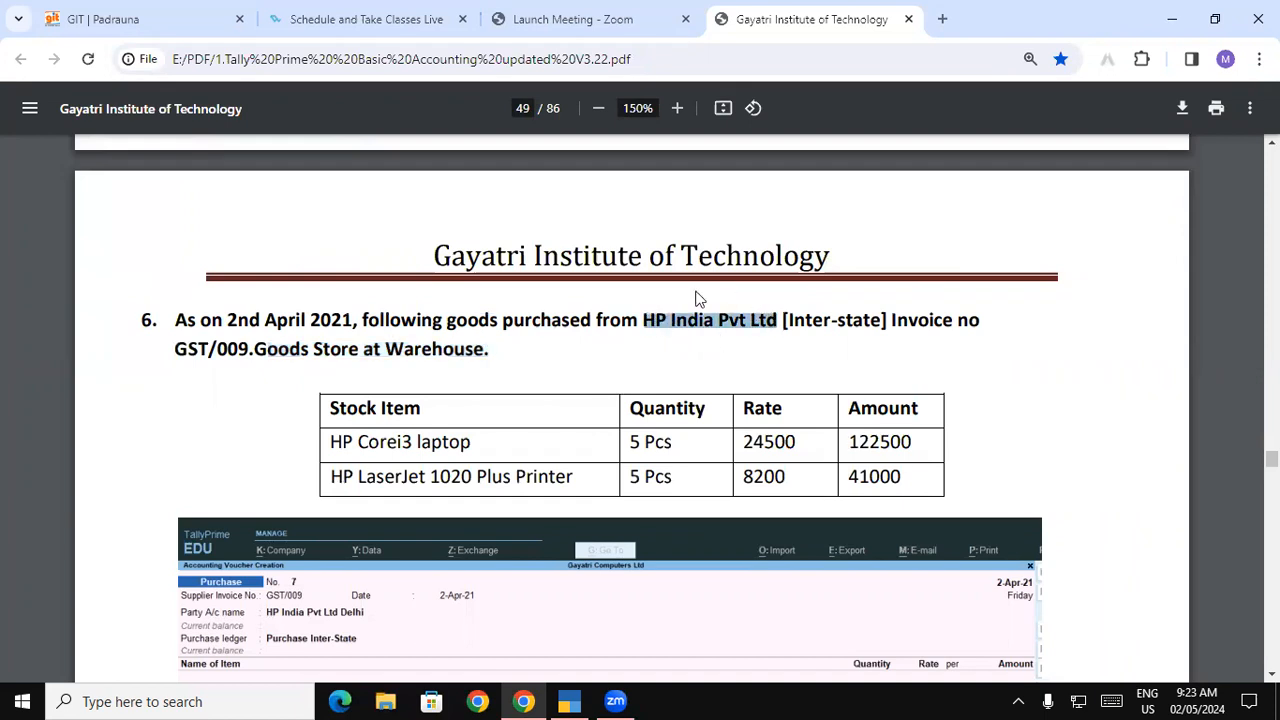
click(180, 333)
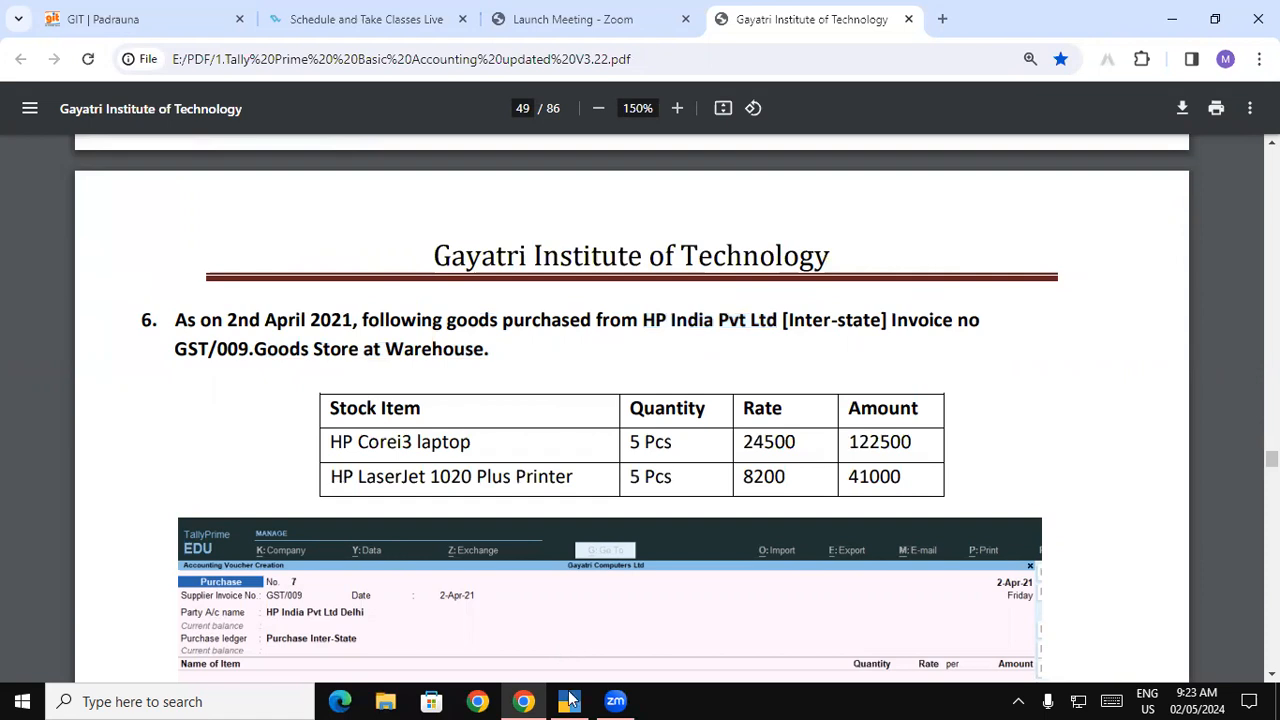
Switch back to TallyPrime, quit ledger creation, and open a new purchase voucher.
click(569, 701)
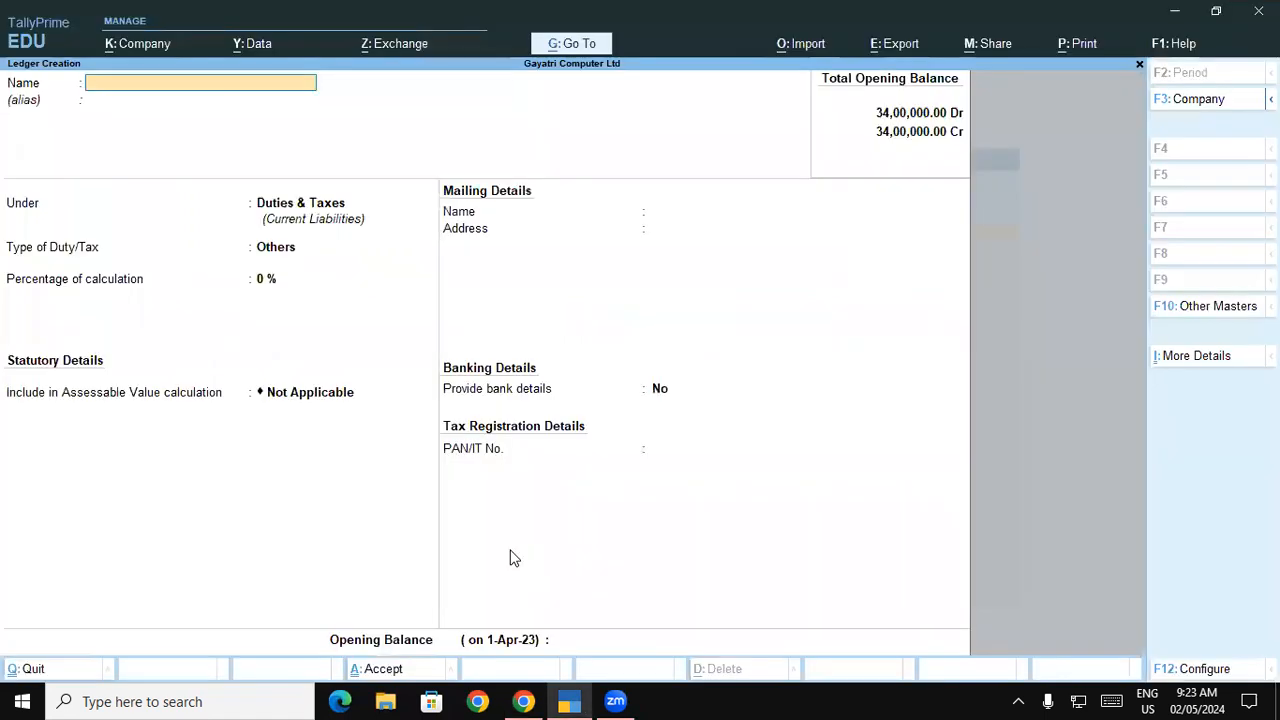
key(Escape)
key(y)
key(Escape)
key(Down)
key(Down)
key(Down)
key(Return)
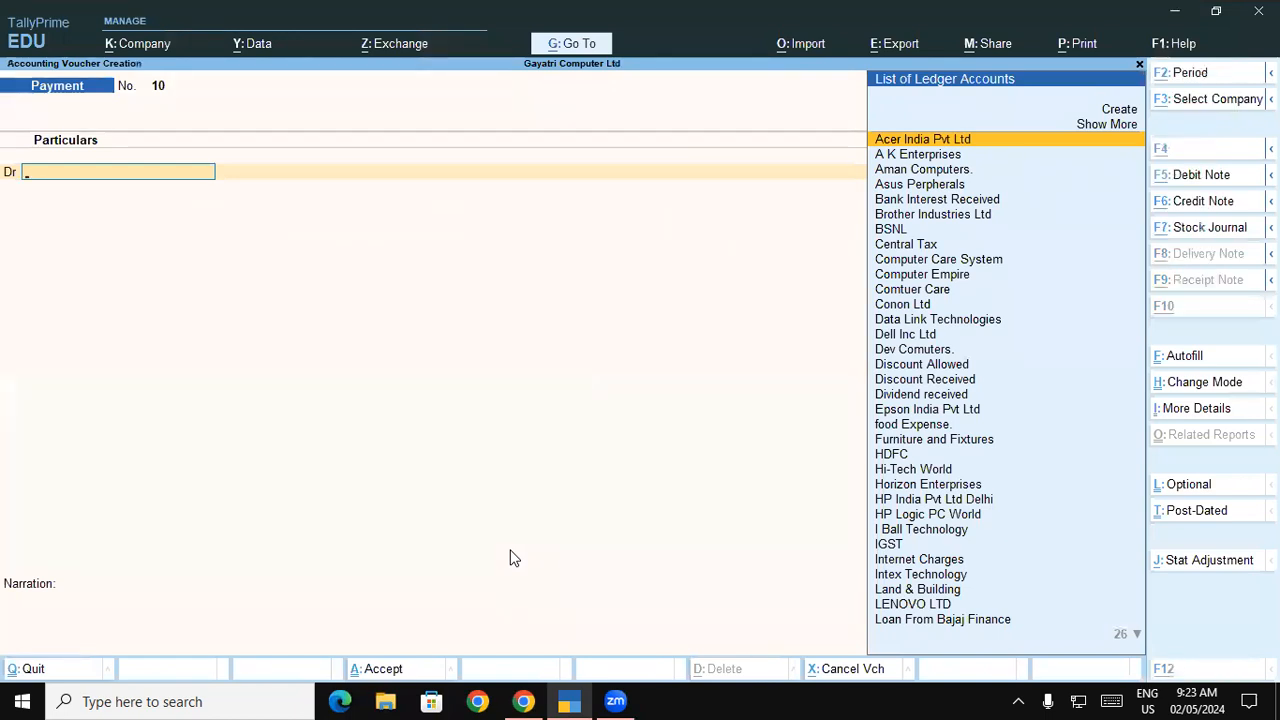
key(alt+Tab)
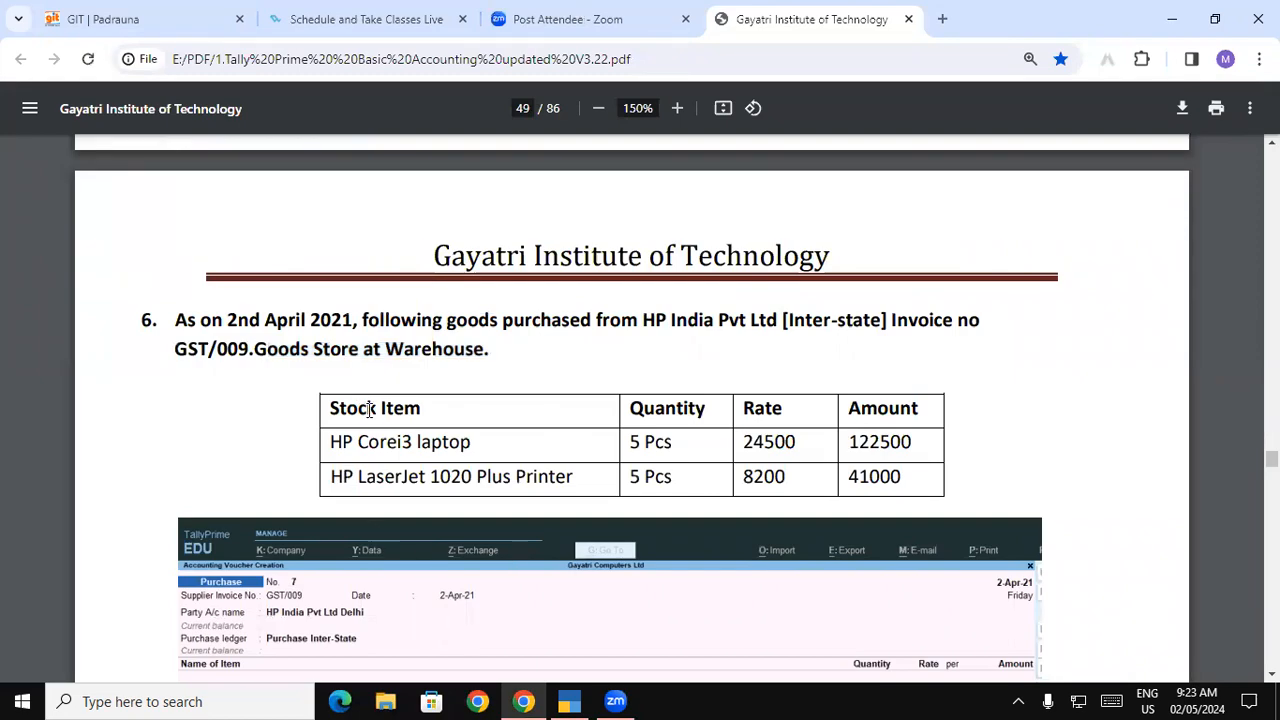
key(alt+Tab)
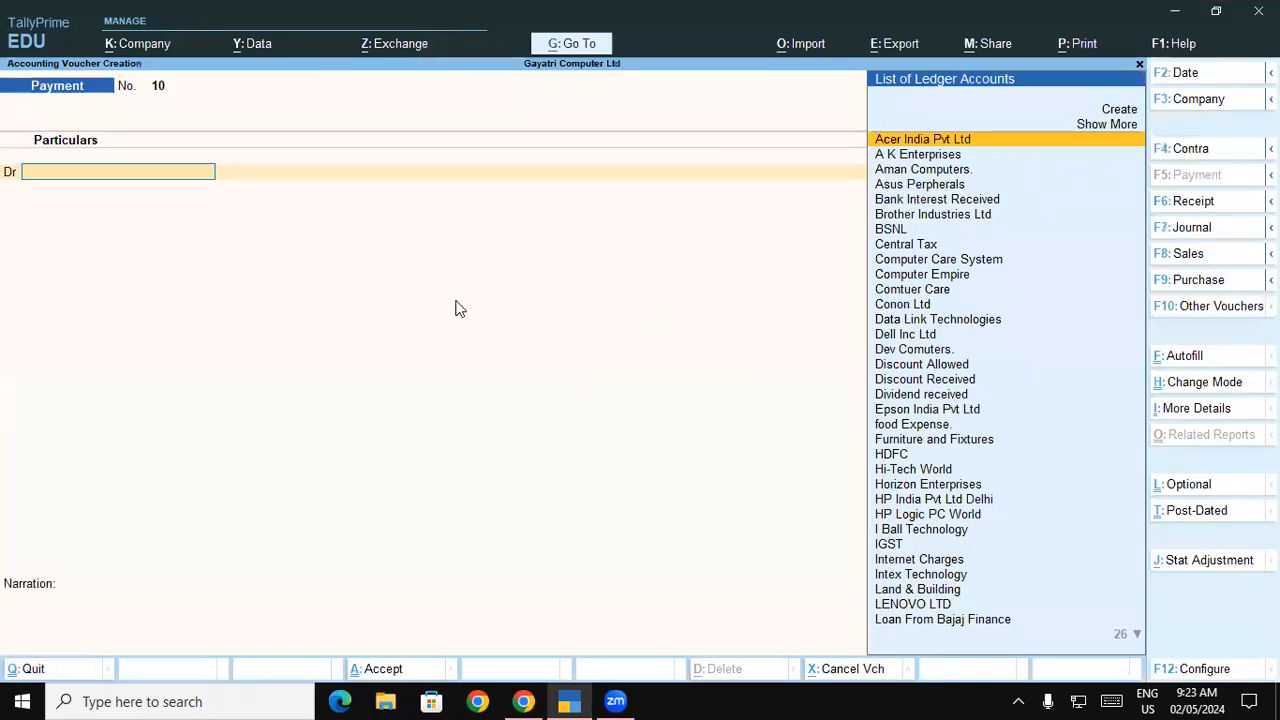
key(F9)
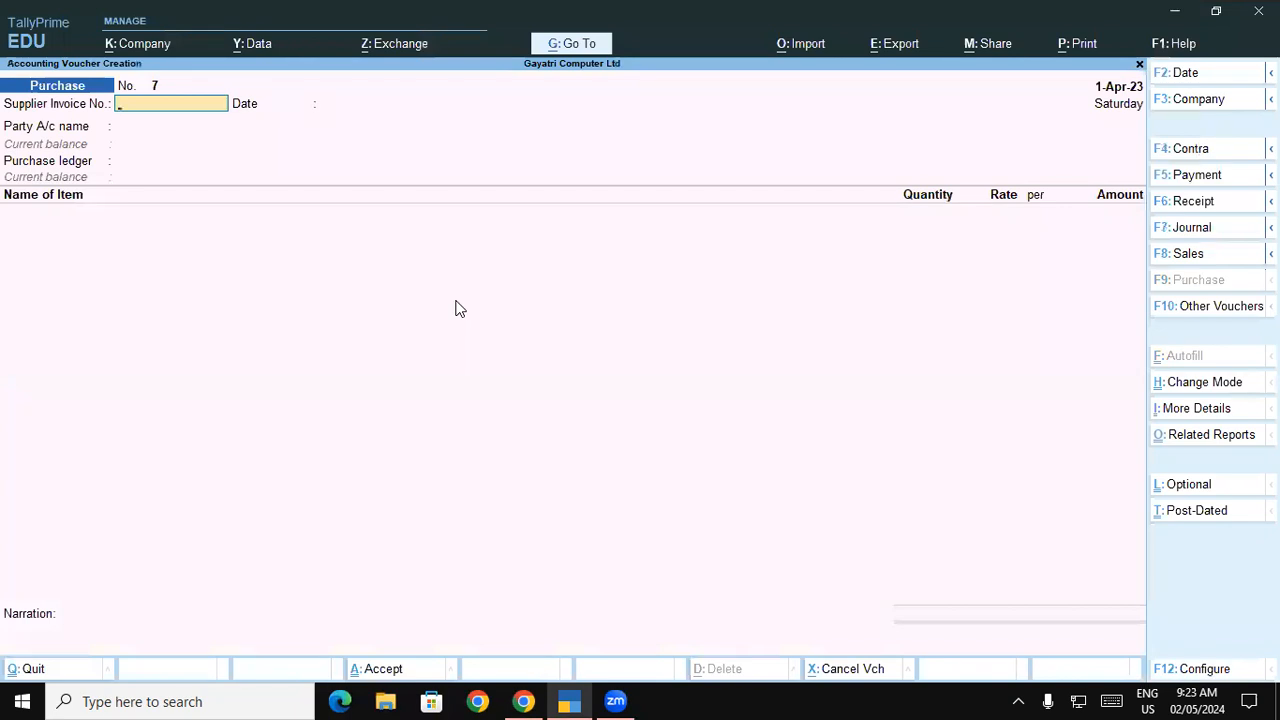
Switch to the PDF notes in Chrome, highlight both stock item rows of exercise 6, and return to TallyPrime.
key(alt+Tab)
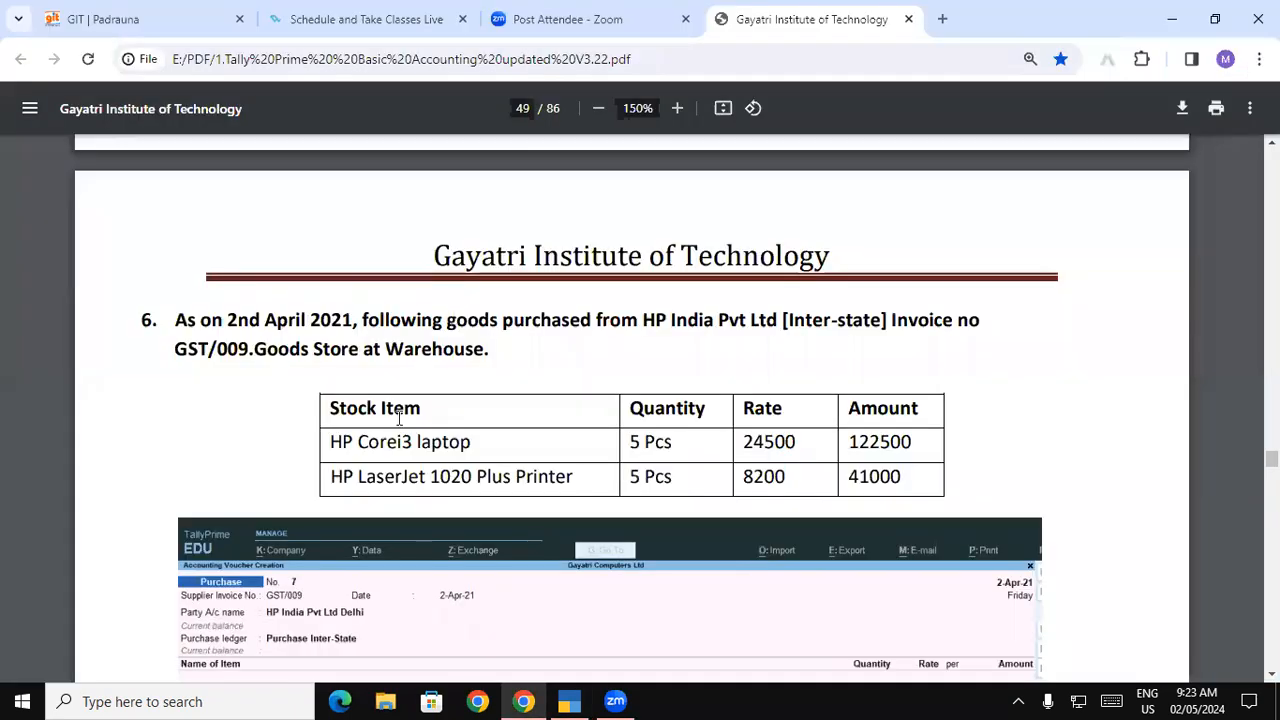
drag(331, 444, 903, 472)
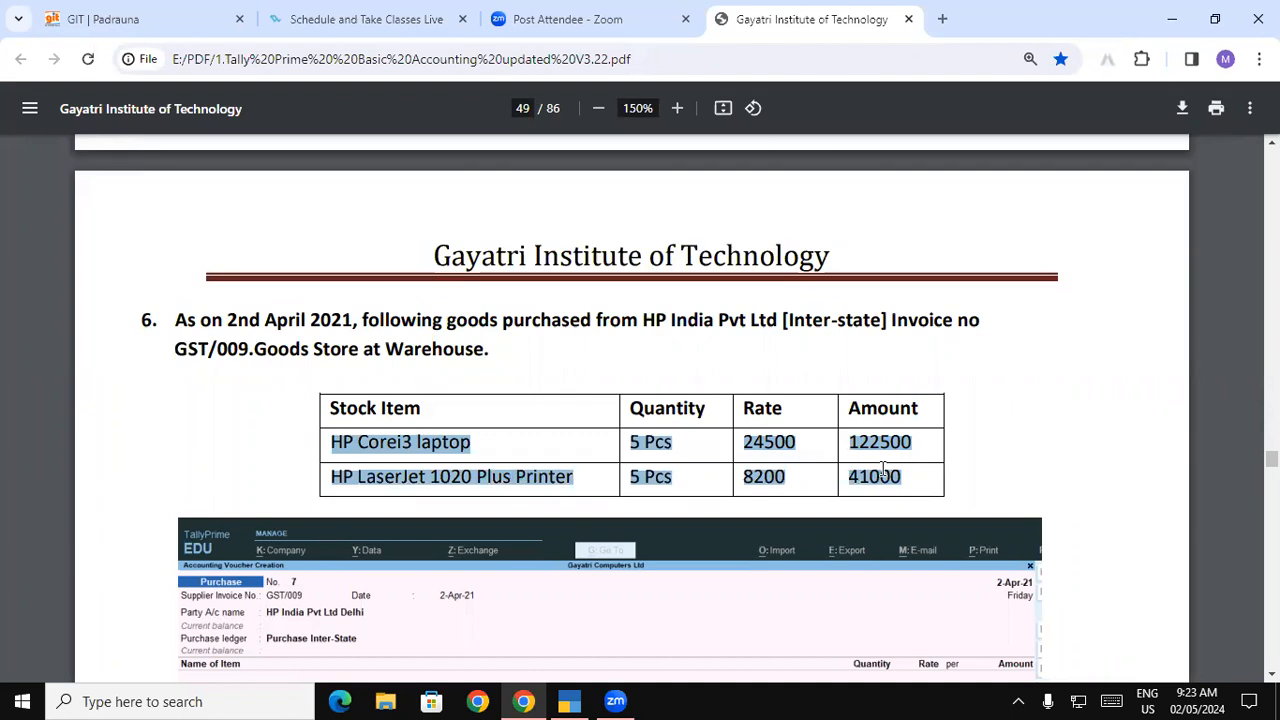
key(alt+Tab)
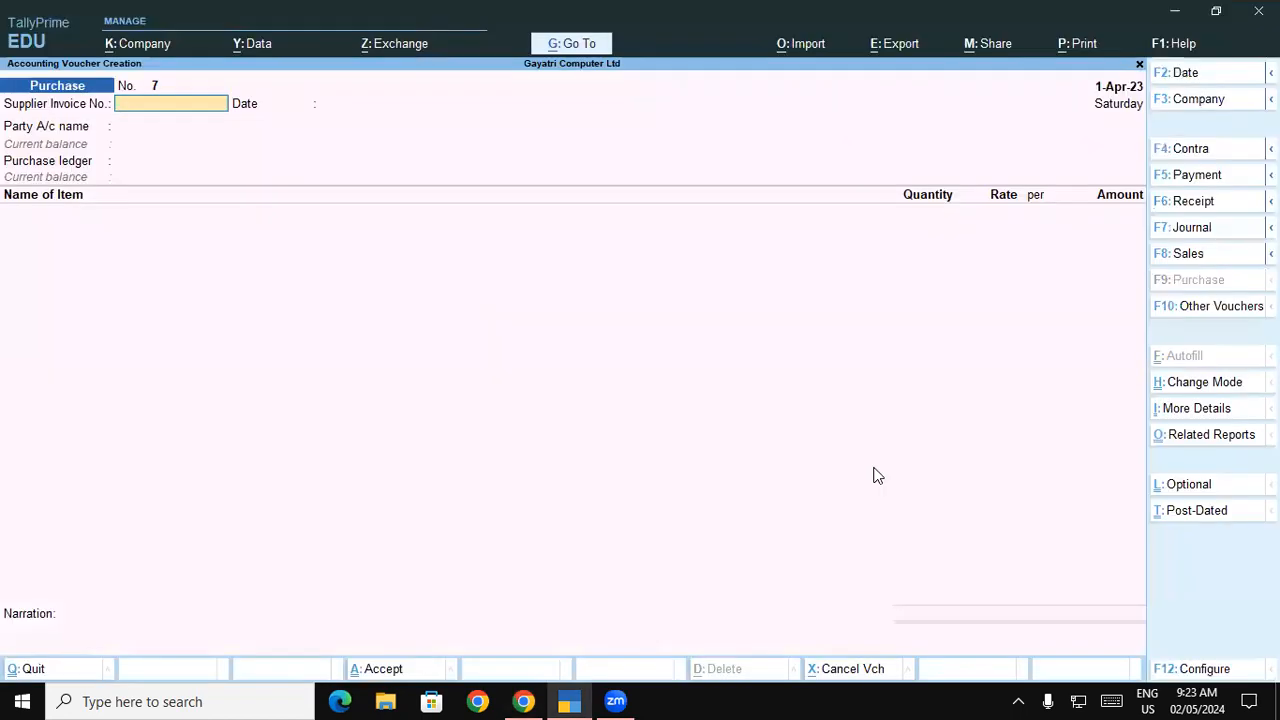
Check the purchase voucher's available modes and leave the mode selection without changing it.
key(ctrl+g)
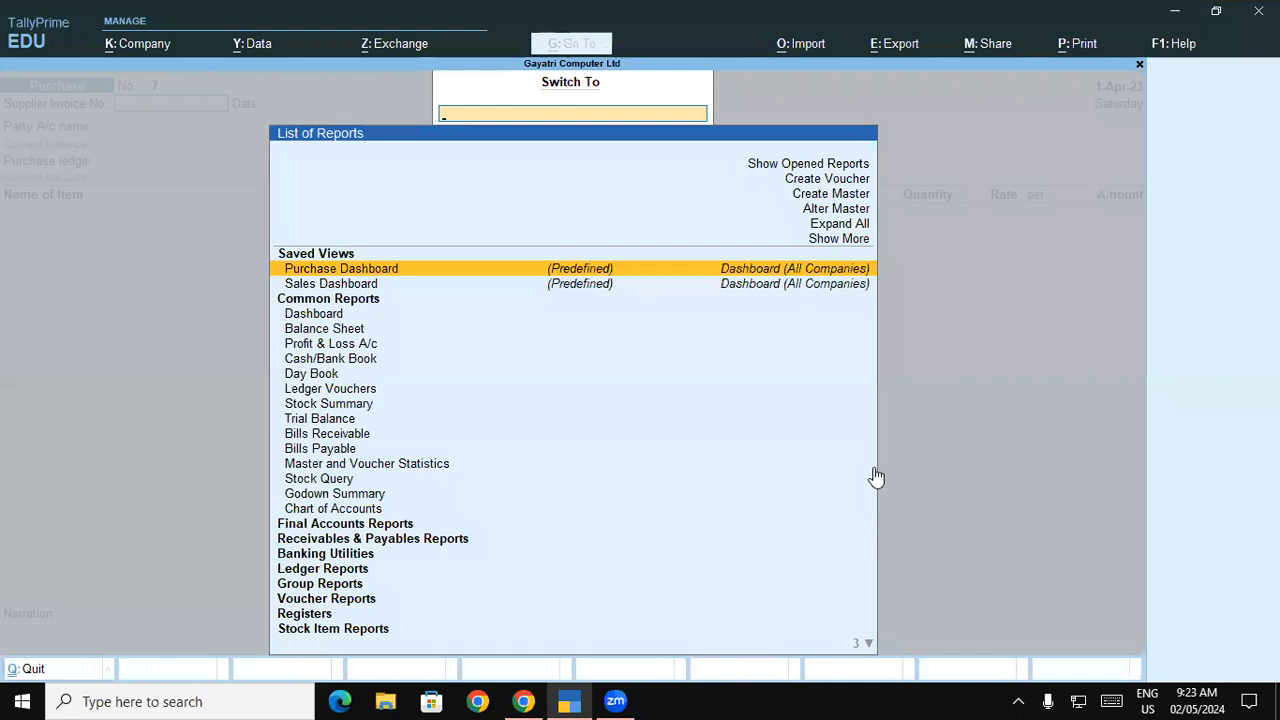
key(Escape)
key(ctrl+h)
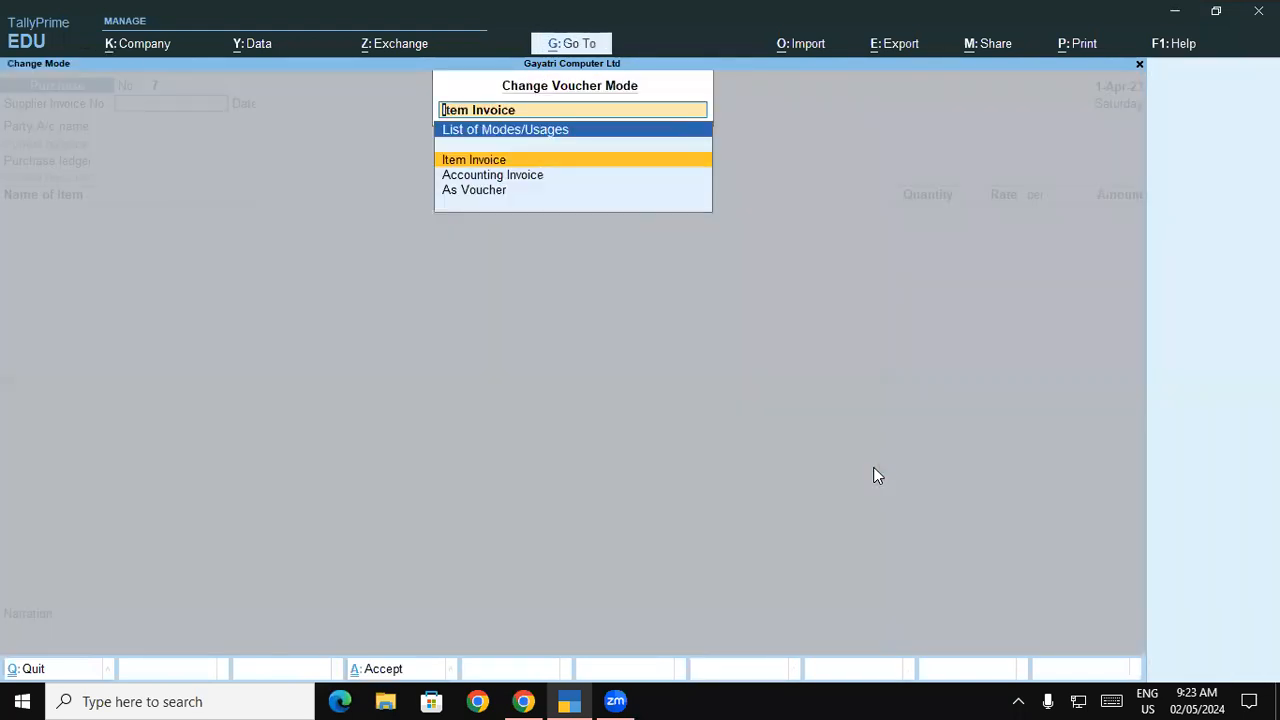
key(Escape)
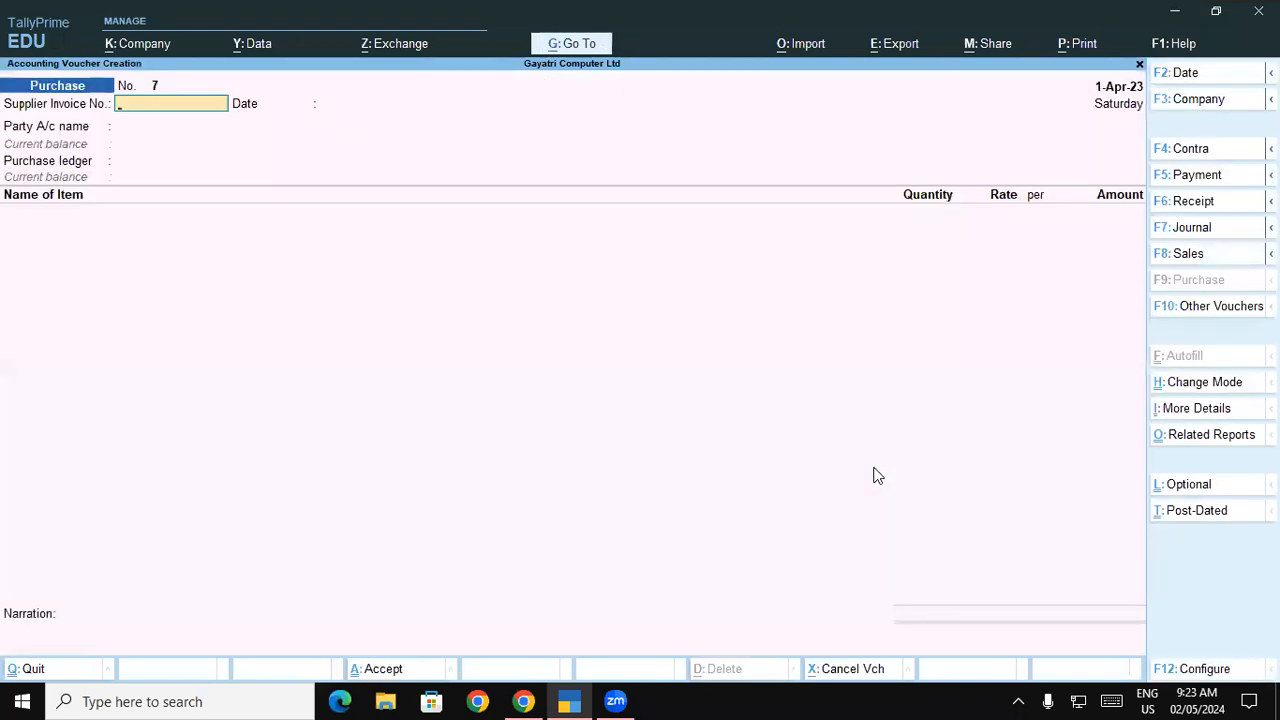
Enter supplier invoice number GST/009, keep the invoice date 1-Apr-23, and choose HP India Pvt Ltd Delhi as the party account.
text(GST/009)
key(Return)
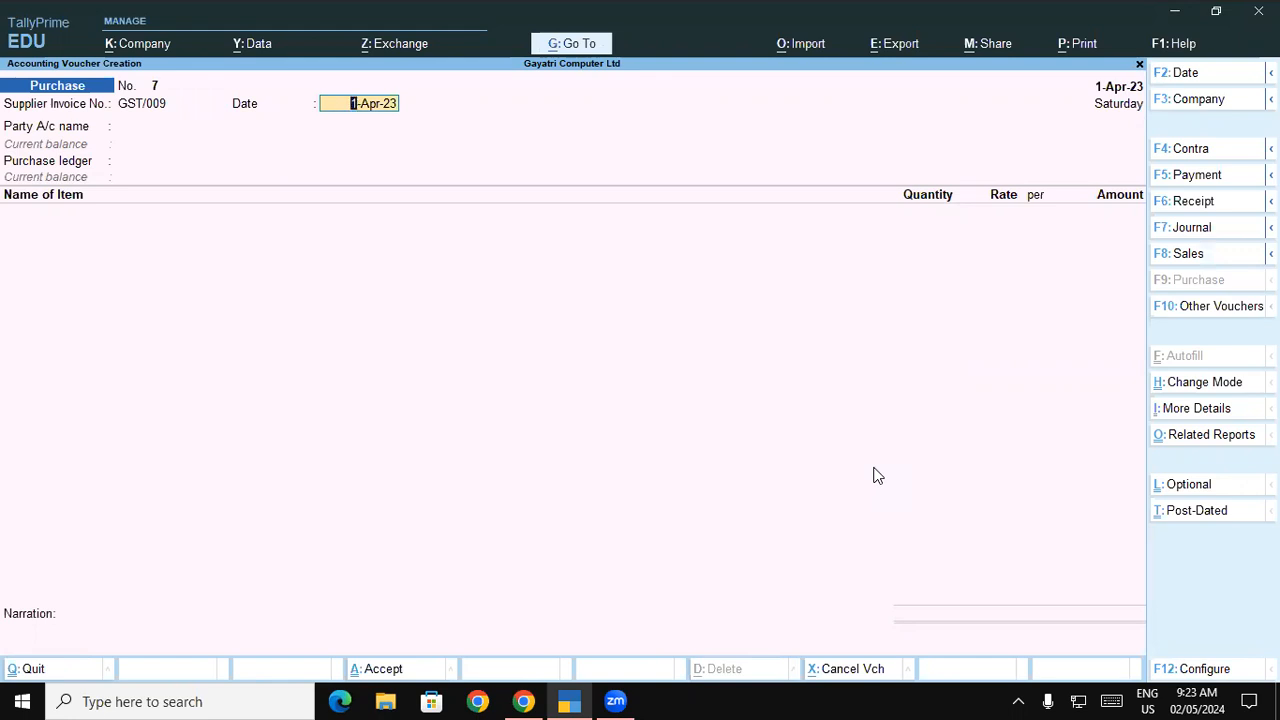
key(Return)
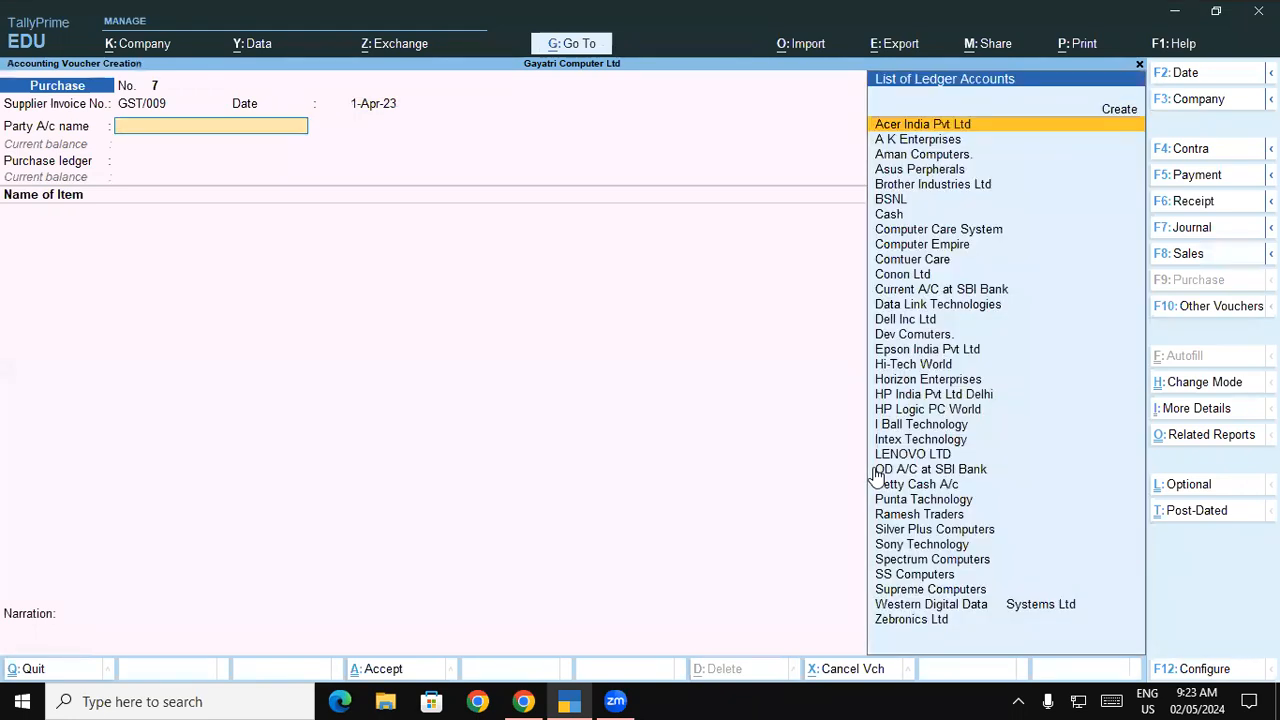
text(Ho)
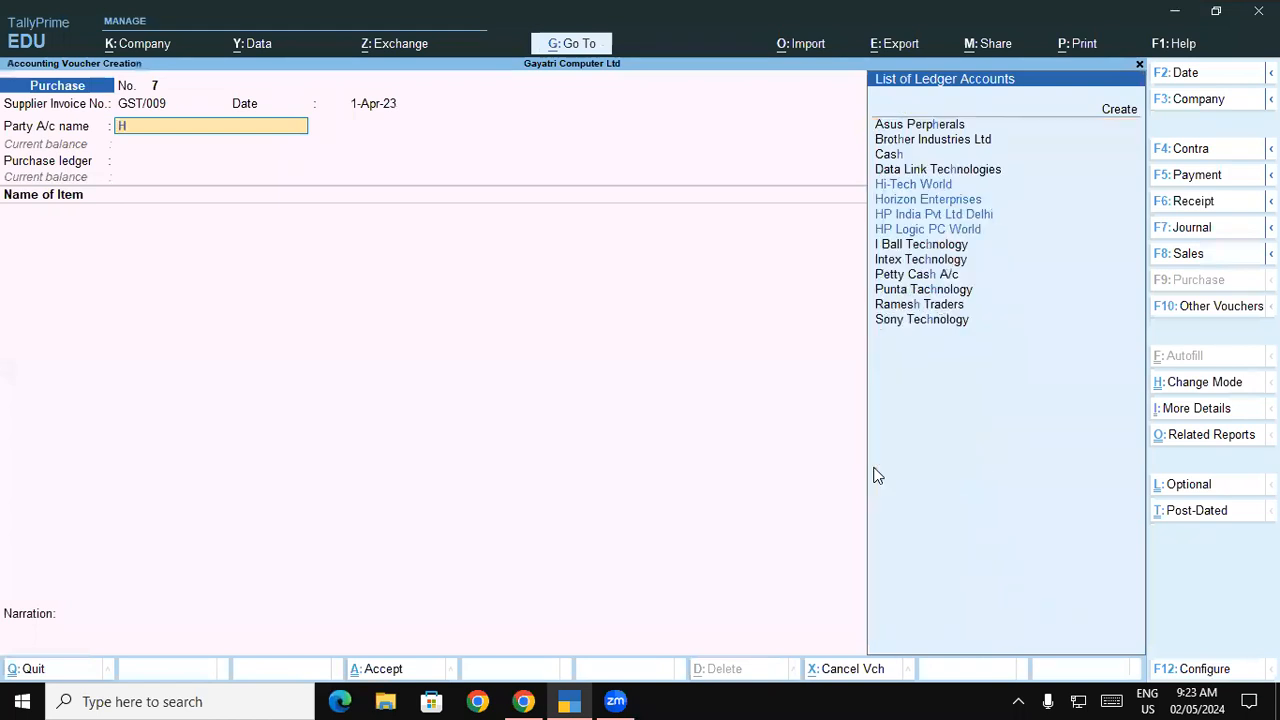
key(BackSpace)
text(p)
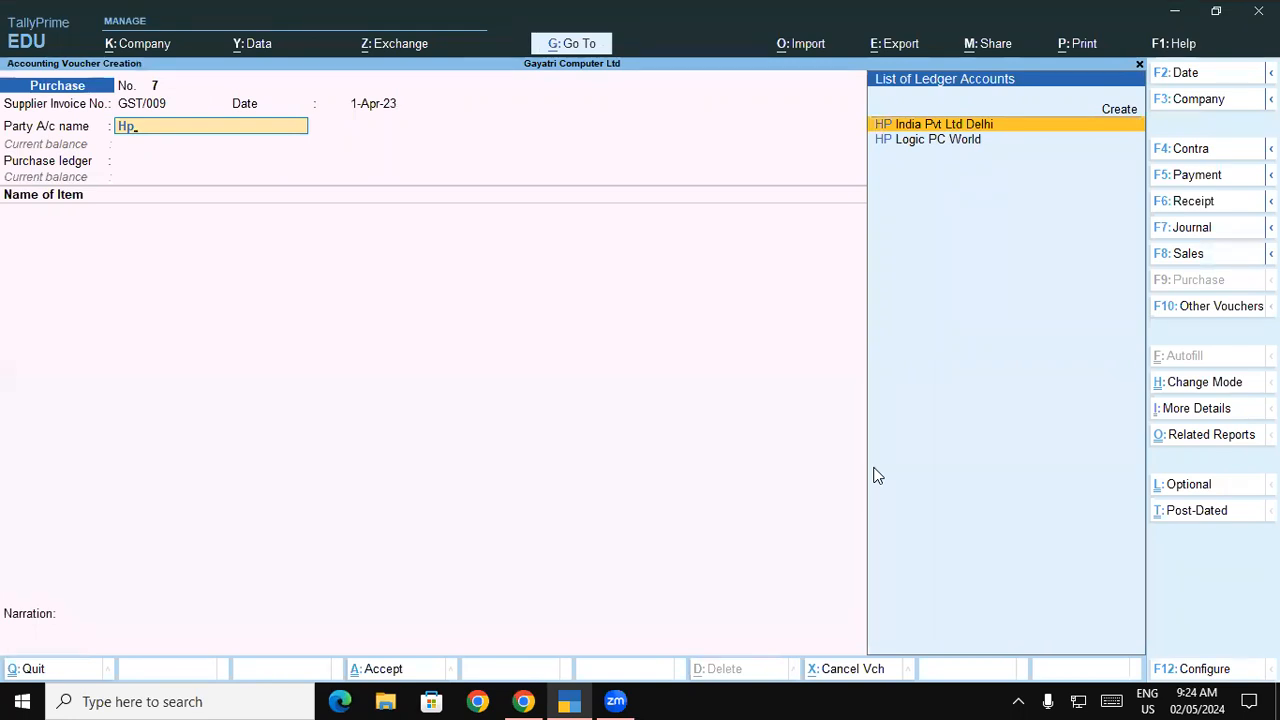
key(Return)
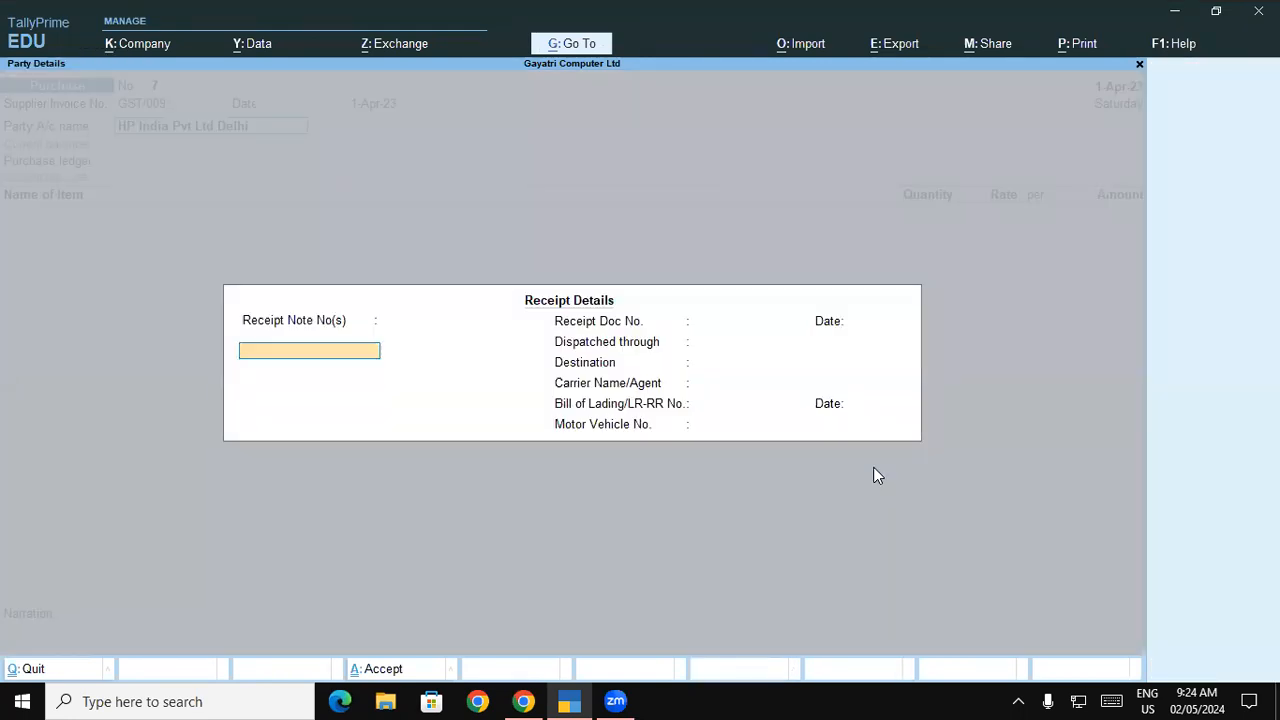
Leave all the receipt details of the purchase voucher blank and continue to the party details.
key(Return)
key(Return)
key(Return)
key(Return)
key(Return)
key(Return)
key(Return)
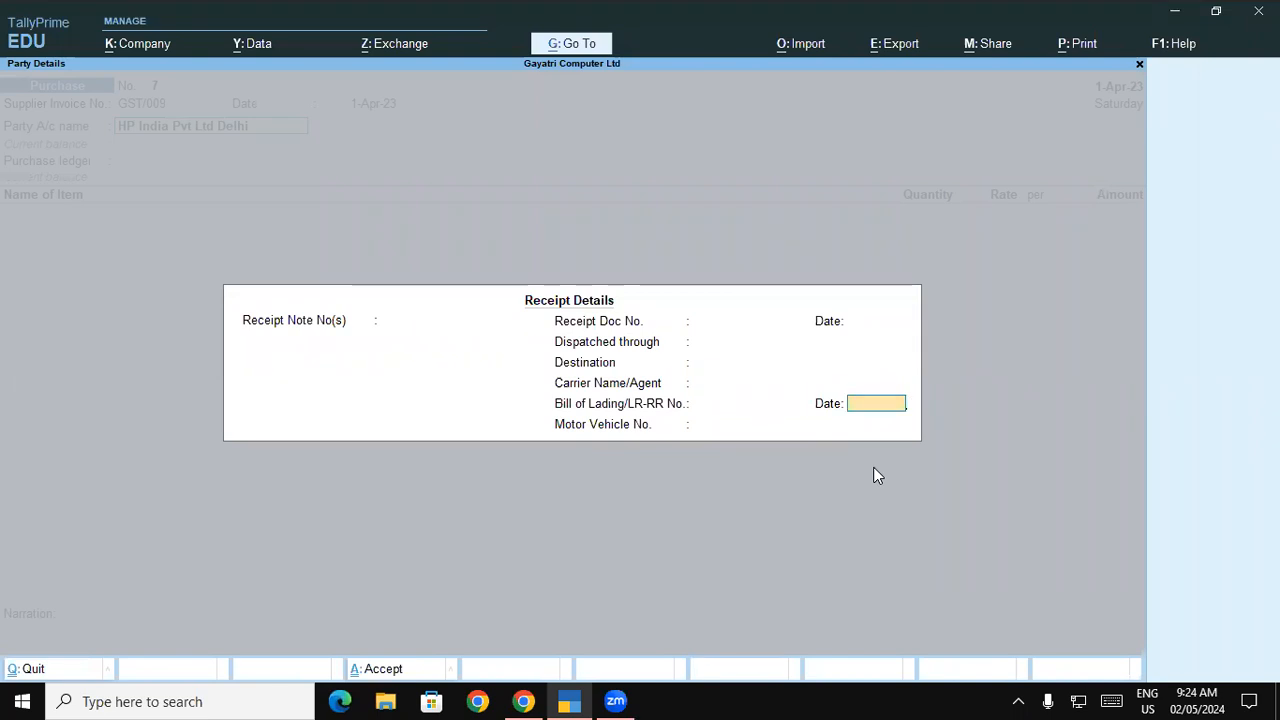
key(Return)
key(Return)
Keep the supplier's mailing details, state Delhi, country India, Regular GST registration and GSTIN, and continue to the place of supply.
key(Return)
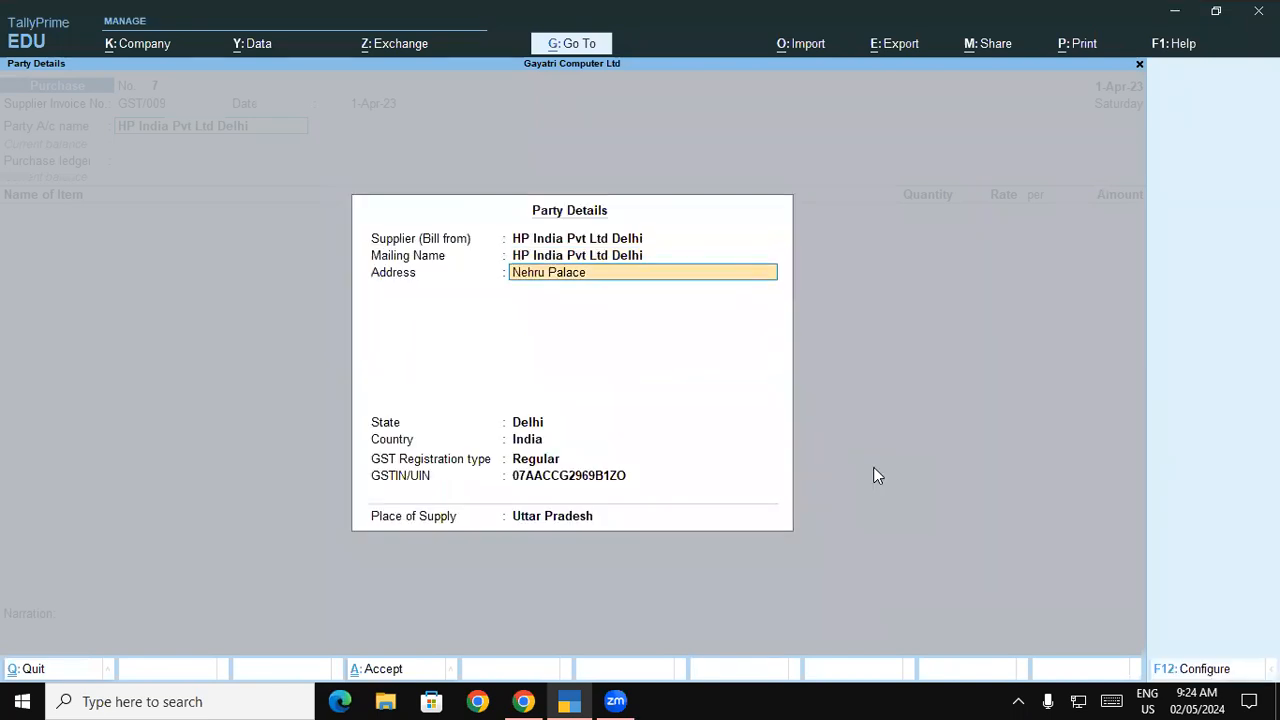
key(Return)
key(Return)
key(Return)
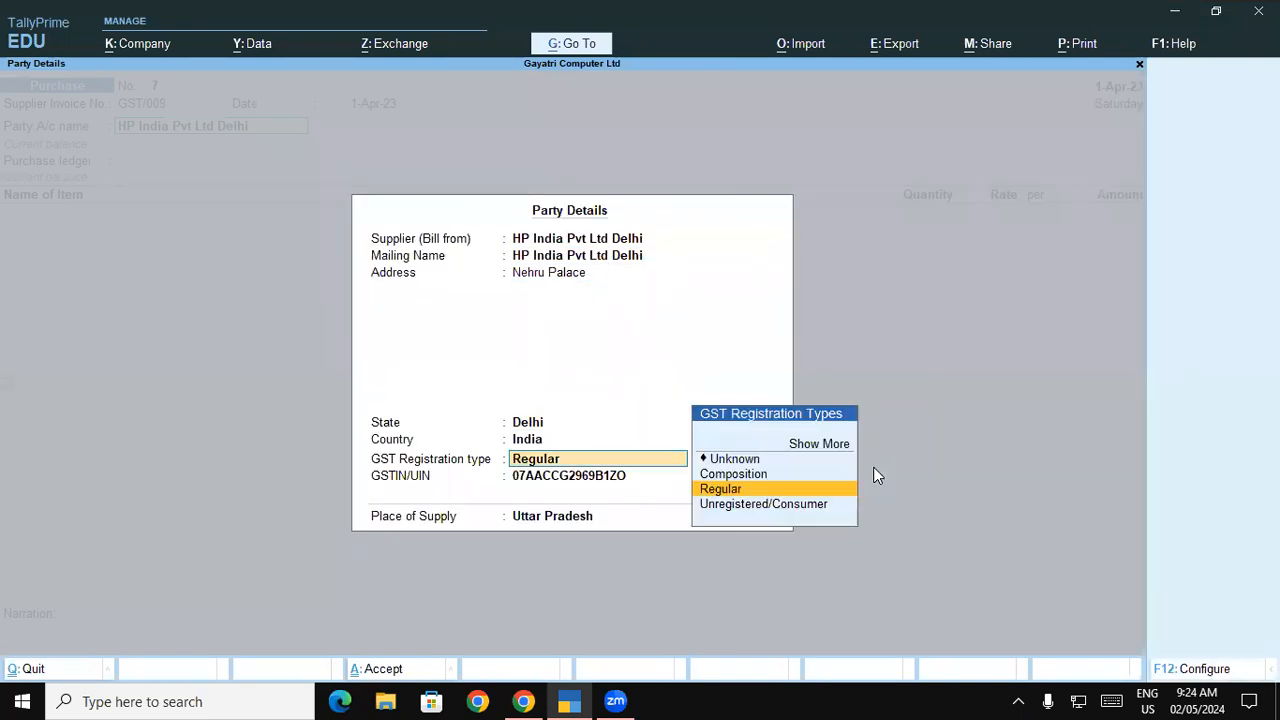
key(Return)
key(Return)
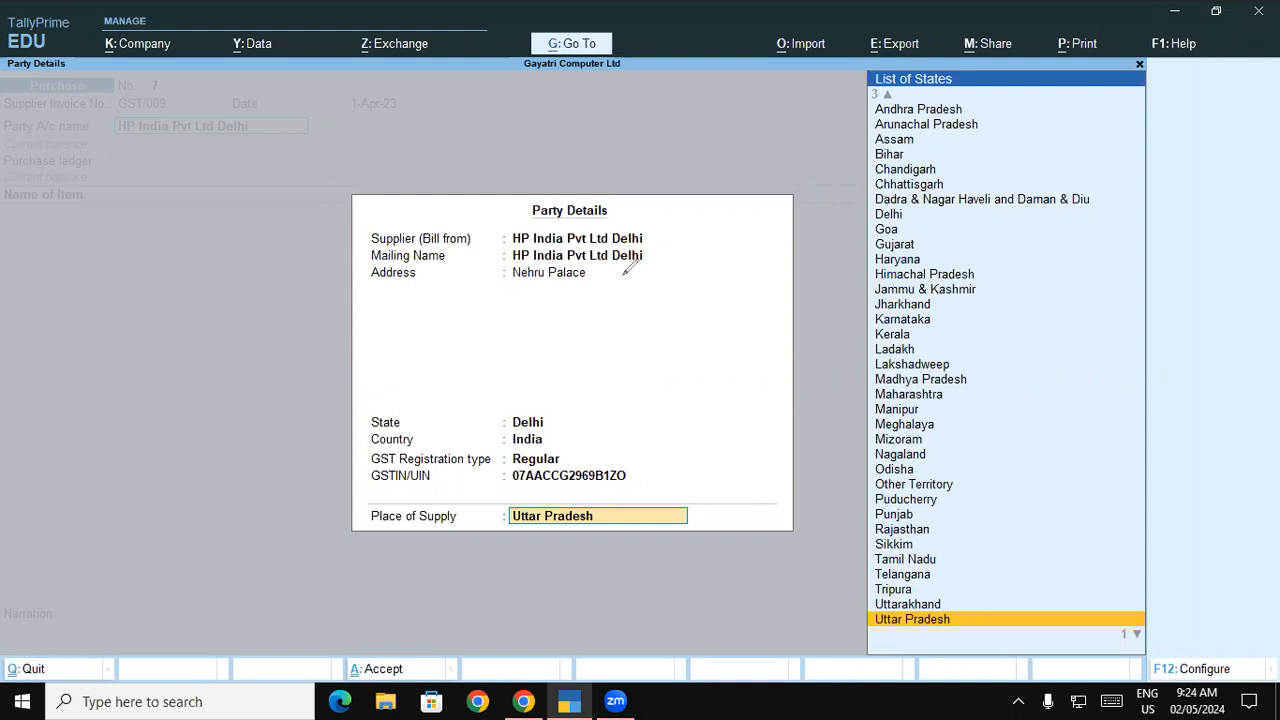
Compare the supplier's state with the place of supply in the party details, circling both and clearing the markings.
mouse_move(537, 402)
mouse_down()
mouse_move(503, 404)
mouse_move(521, 452)
mouse_move(531, 397)
mouse_up()
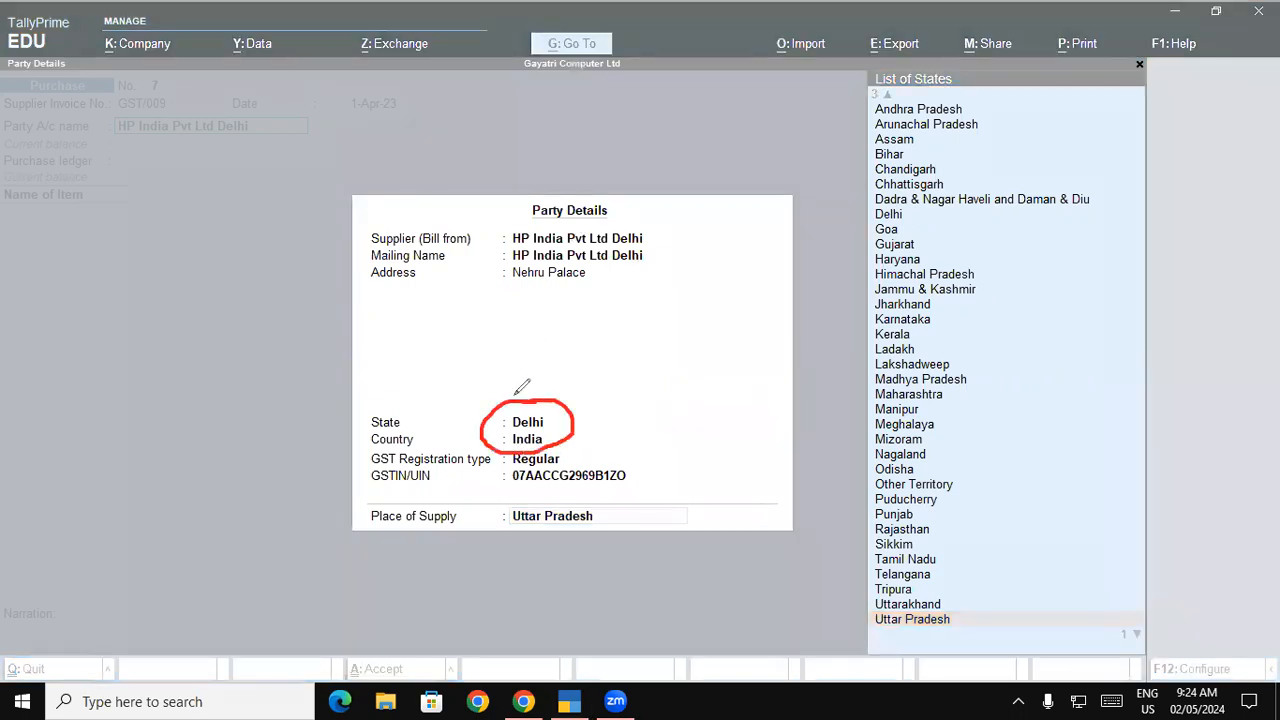
mouse_move(517, 502)
mouse_down()
mouse_move(494, 519)
mouse_move(566, 544)
mouse_move(617, 512)
mouse_move(512, 500)
mouse_up()
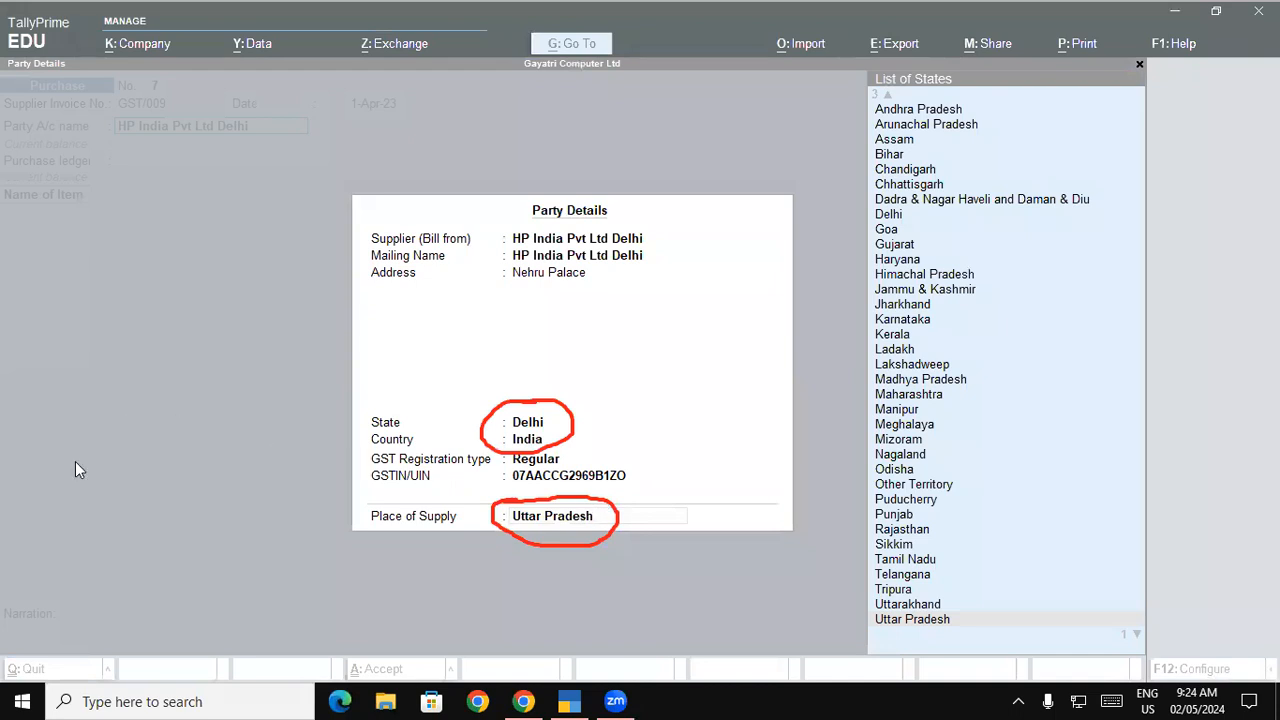
key(e)
mouse_move(528, 402)
mouse_down()
mouse_move(513, 428)
mouse_move(560, 411)
mouse_move(520, 397)
mouse_up()
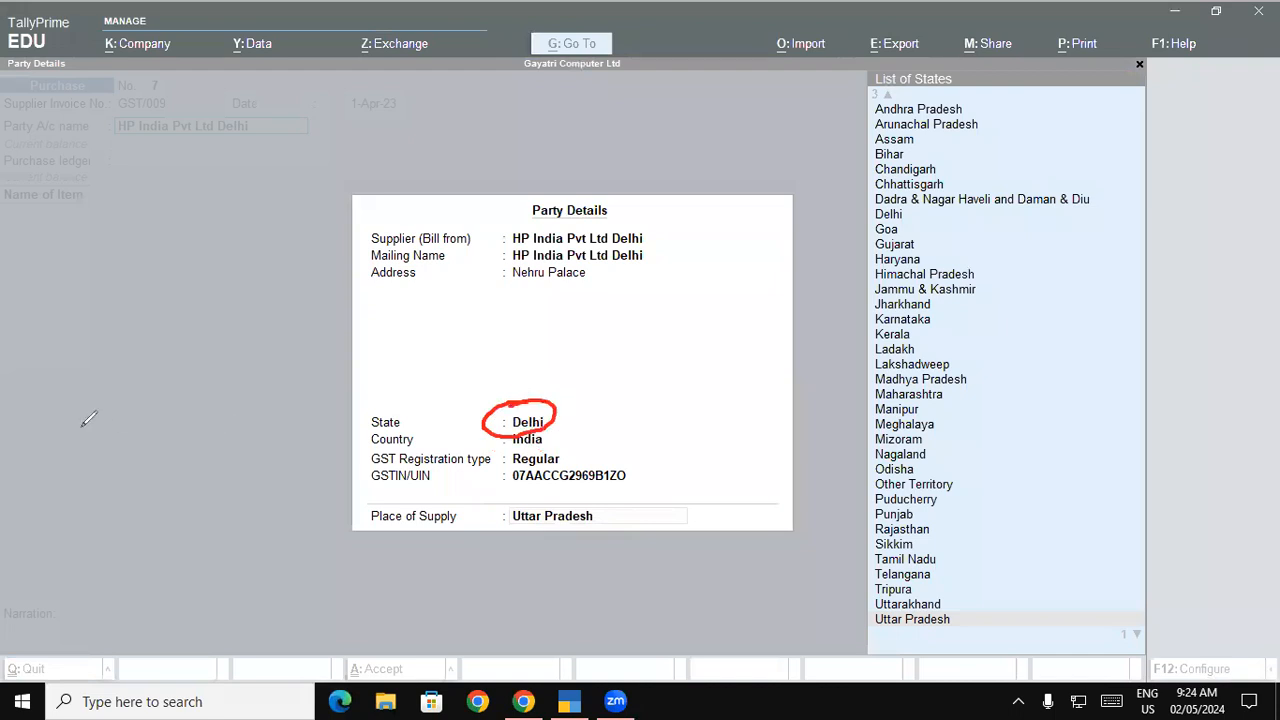
key(e)
mouse_move(534, 500)
mouse_down()
mouse_move(555, 537)
mouse_move(636, 524)
mouse_move(492, 508)
mouse_up()
mouse_move(503, 408)
mouse_down()
mouse_move(558, 408)
mouse_move(500, 392)
mouse_up()
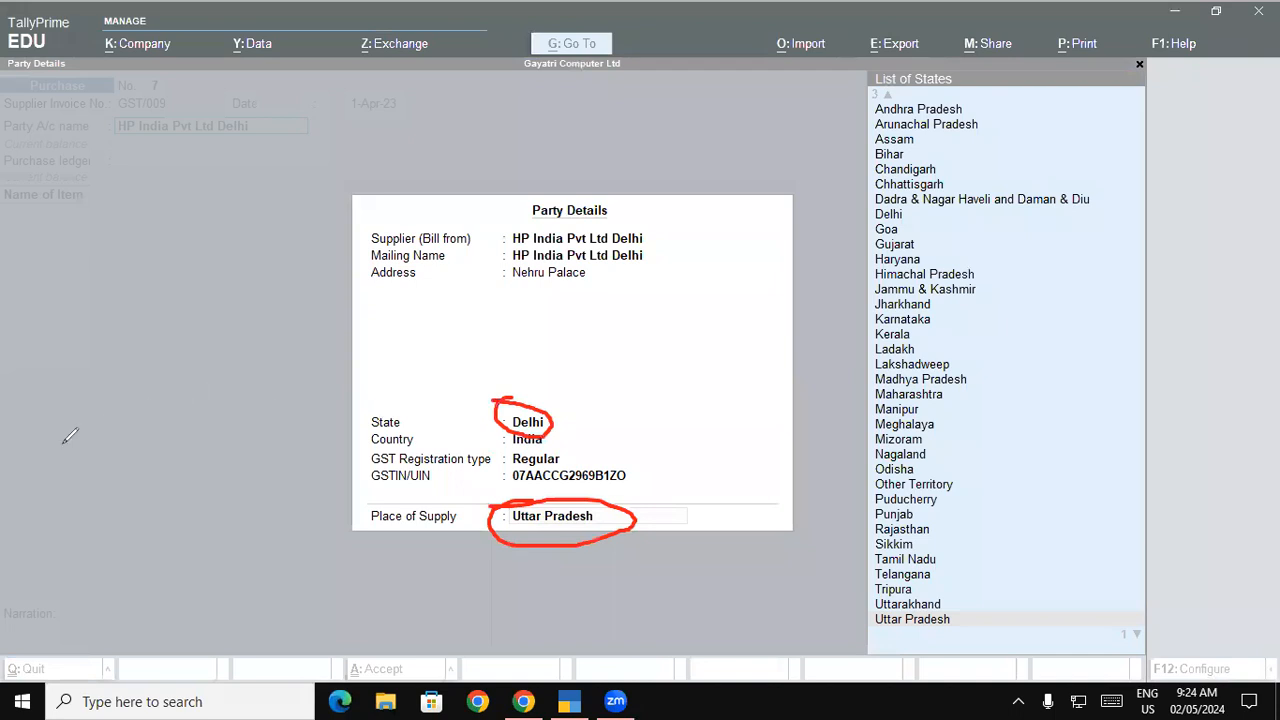
key(e)
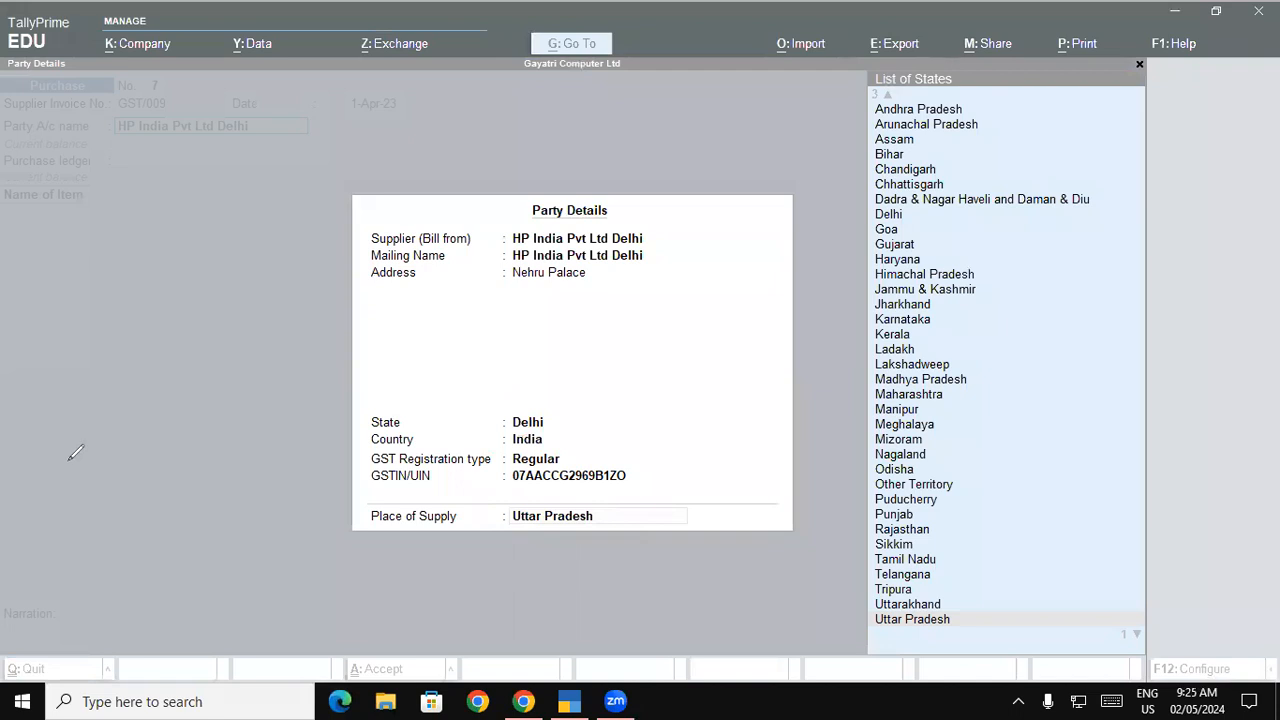
Keep Uttar Pradesh as the place of supply, accept the party details and choose Purchase Interstate as the purchase ledger.
click(579, 360)
key(Return)
key(Return)
key(Return)
key(Return)
key(Return)
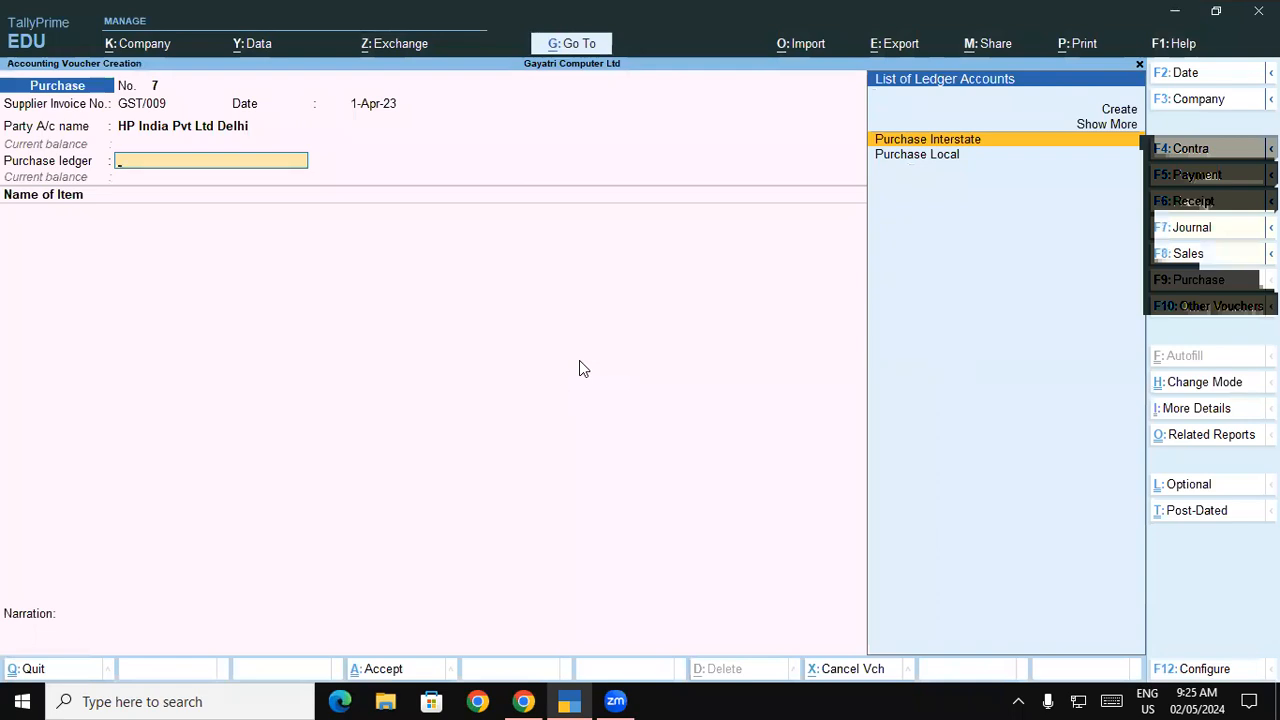
key(Return)
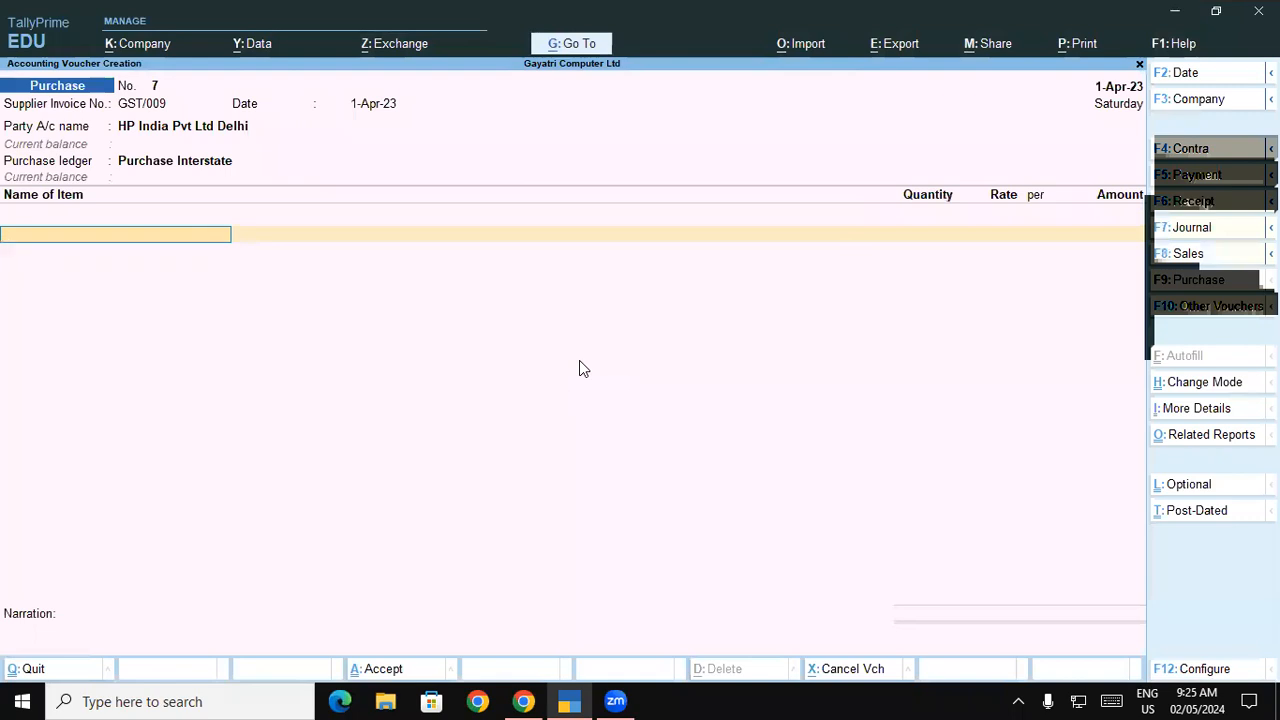
Check exercise 6 in the PDF notes and choose HP Corei3 Laptop as the voucher's first stock item.
key(alt+Tab)
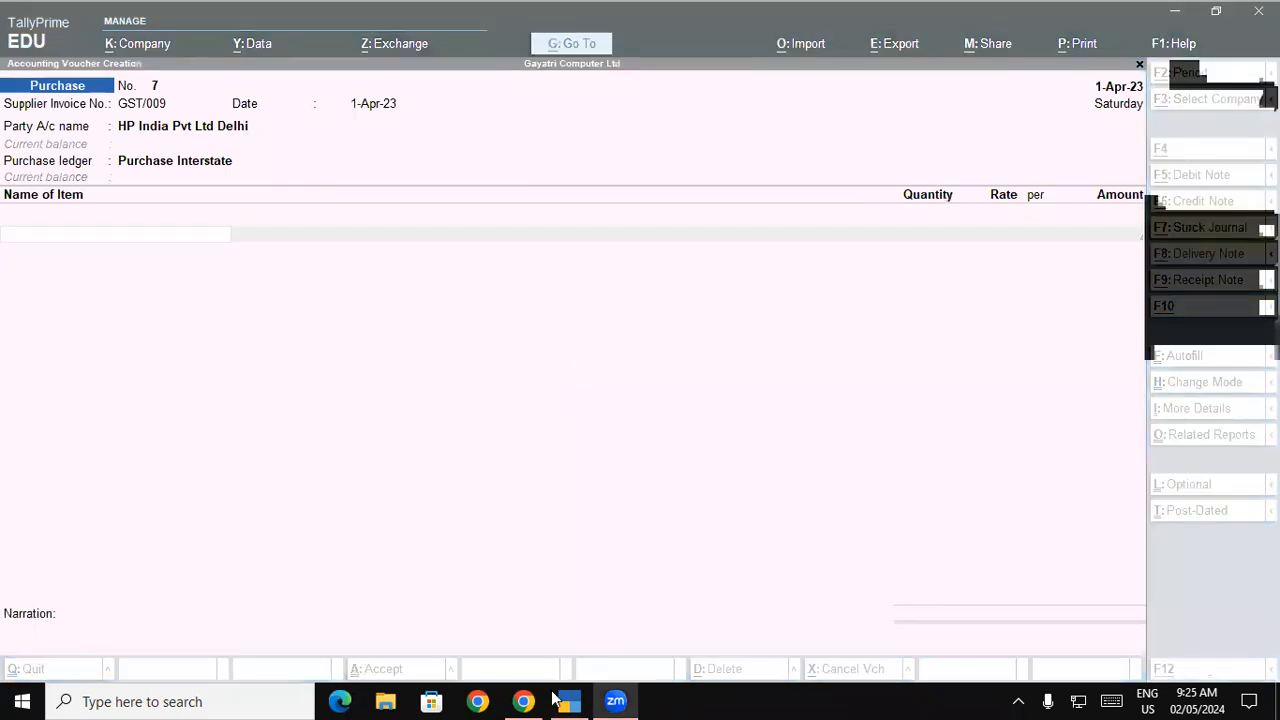
click(523, 701)
click(410, 467)
drag(335, 441, 474, 444)
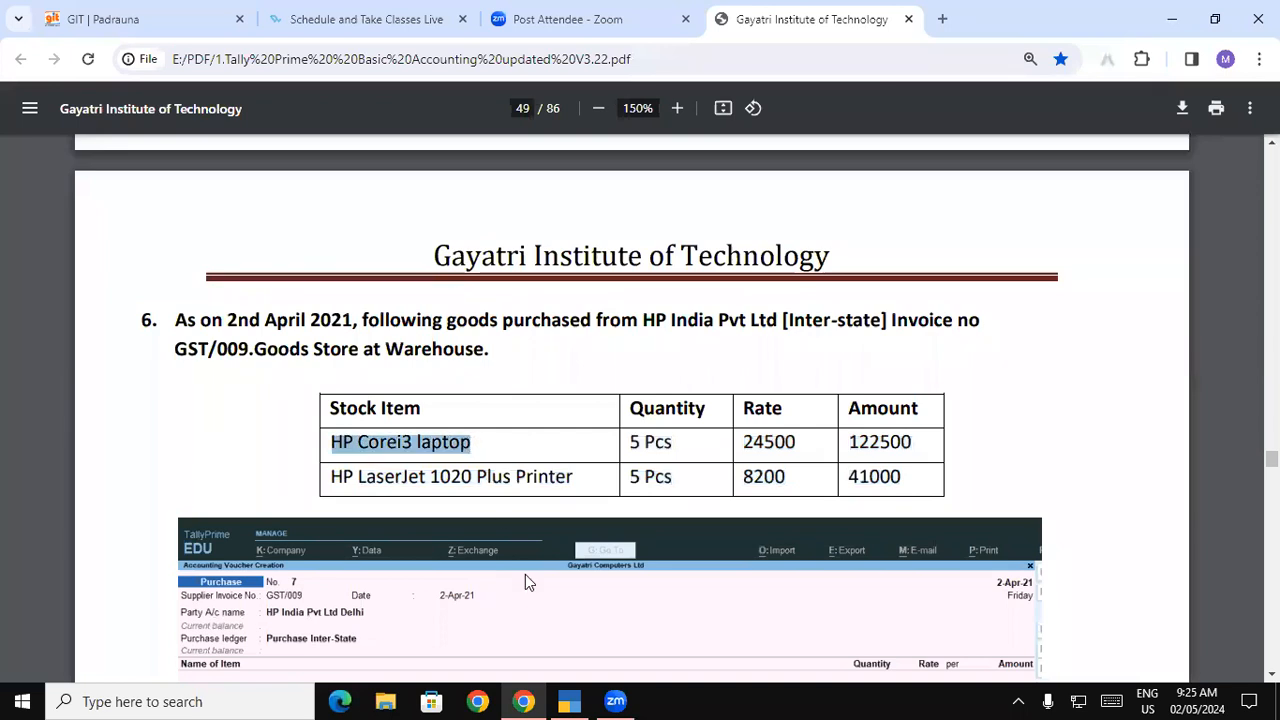
click(569, 701)
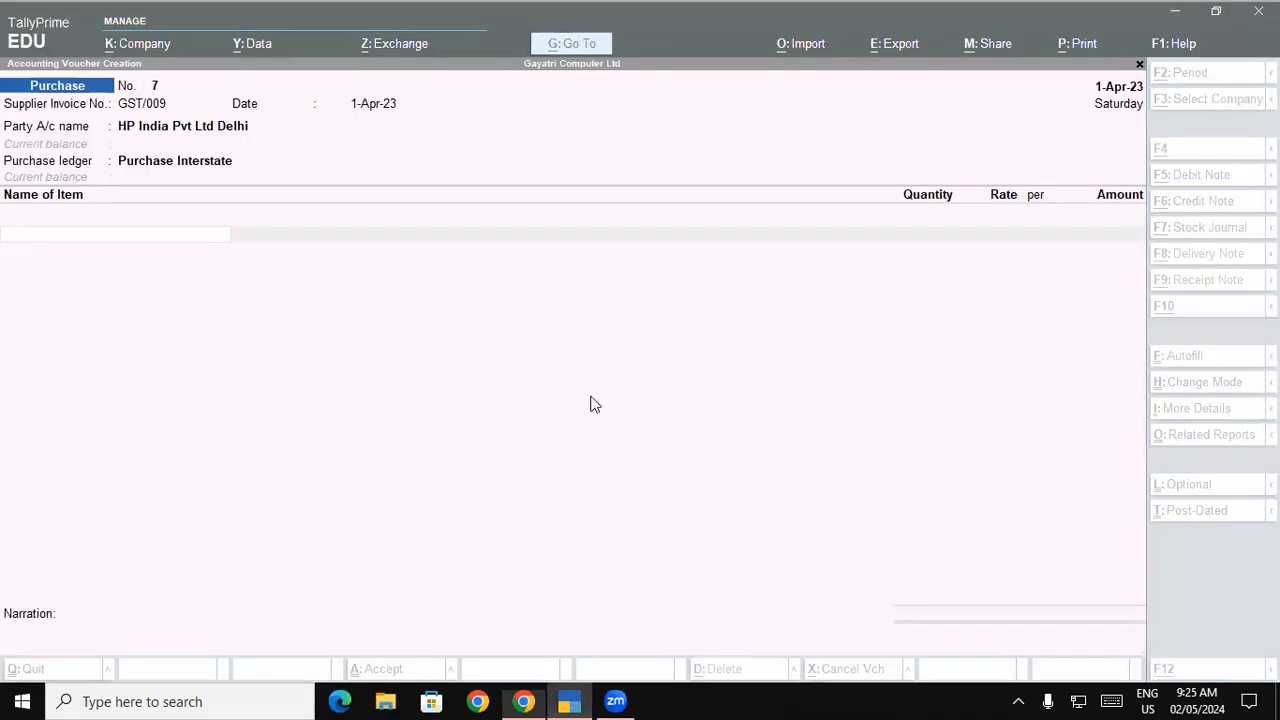
text(Hp)
key(Down)
key(Down)
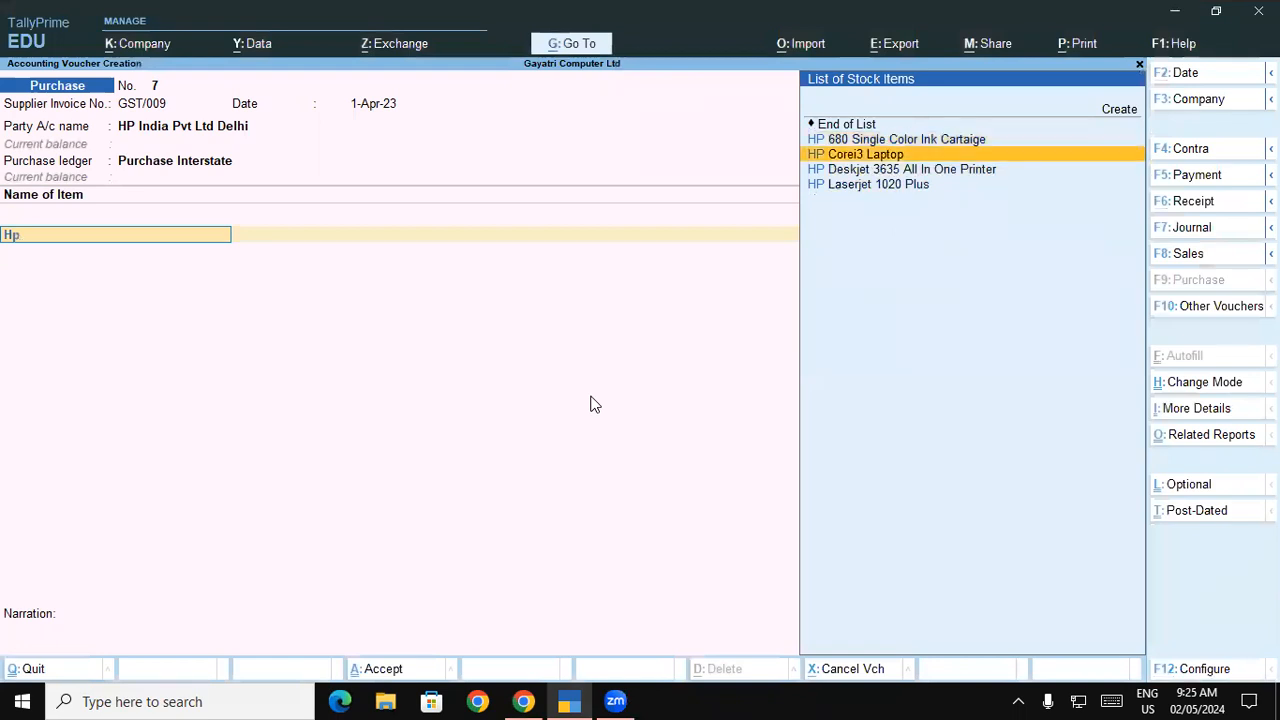
key(Return)
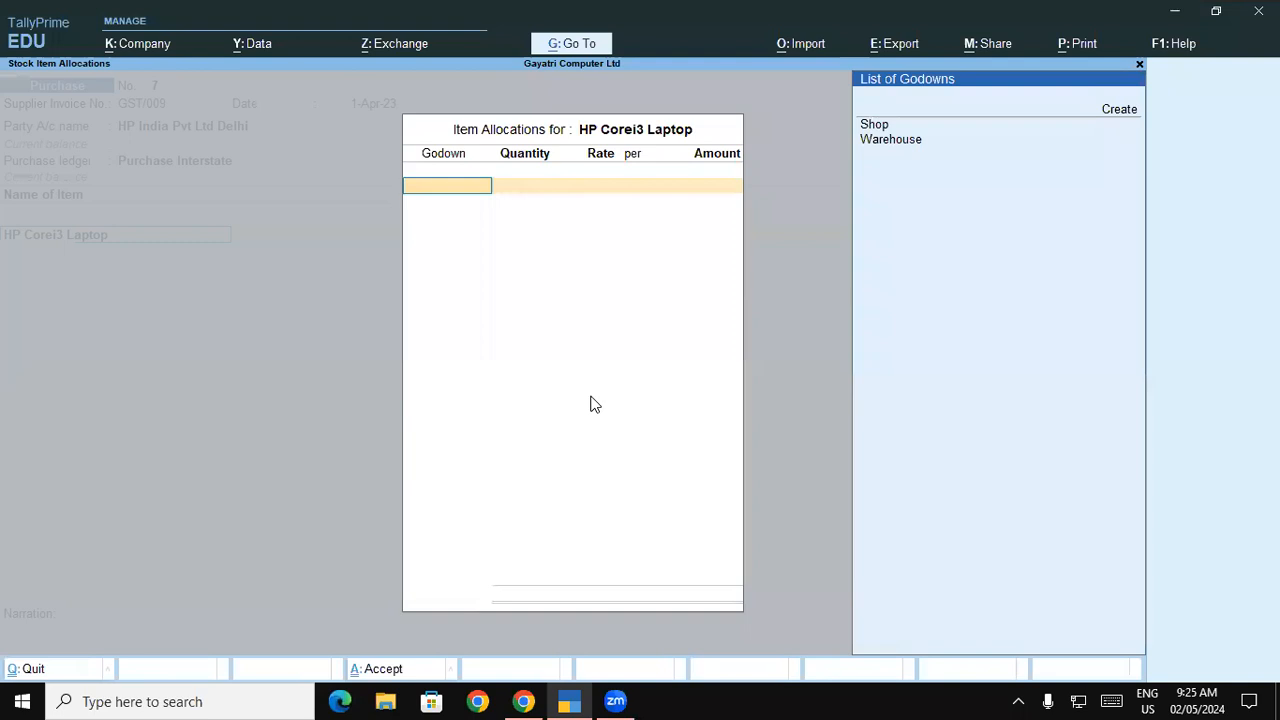
Allocate the HP Corei3 Laptop to the Warehouse godown with 5 Pcs at a rate of 24,500 and accept the line.
key(Down)
key(Down)
key(Return)
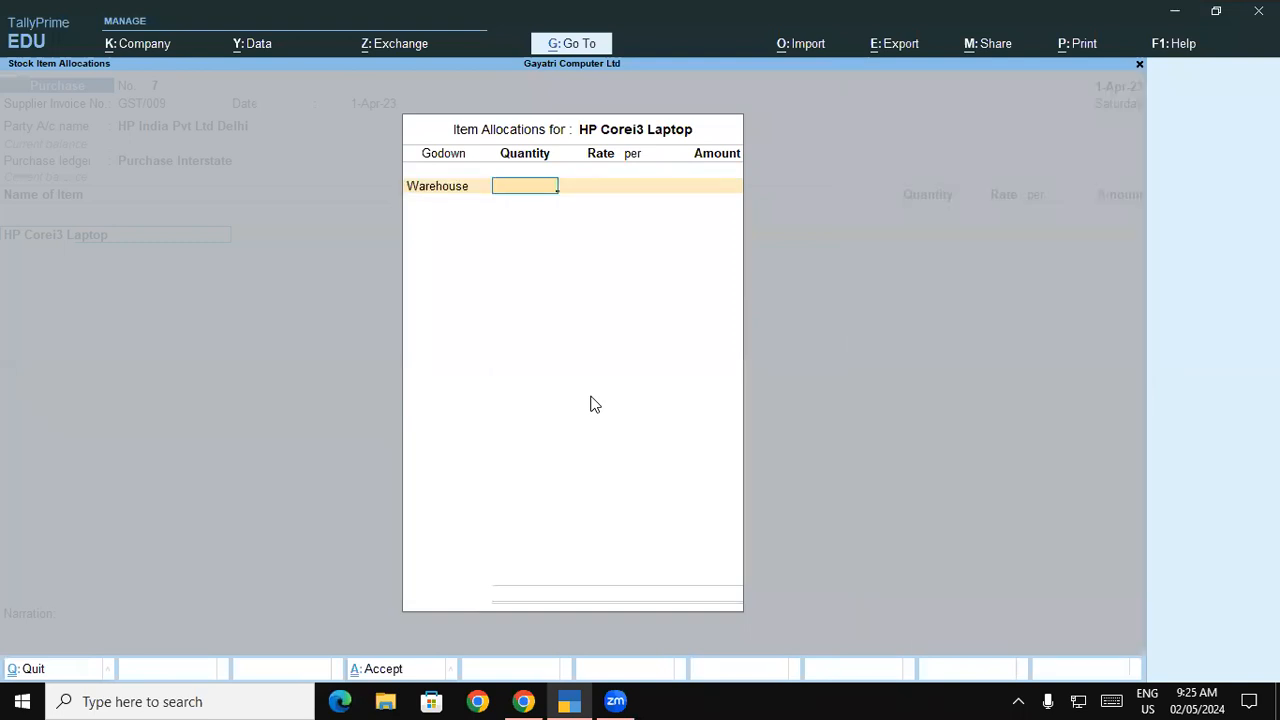
key(alt+Tab)
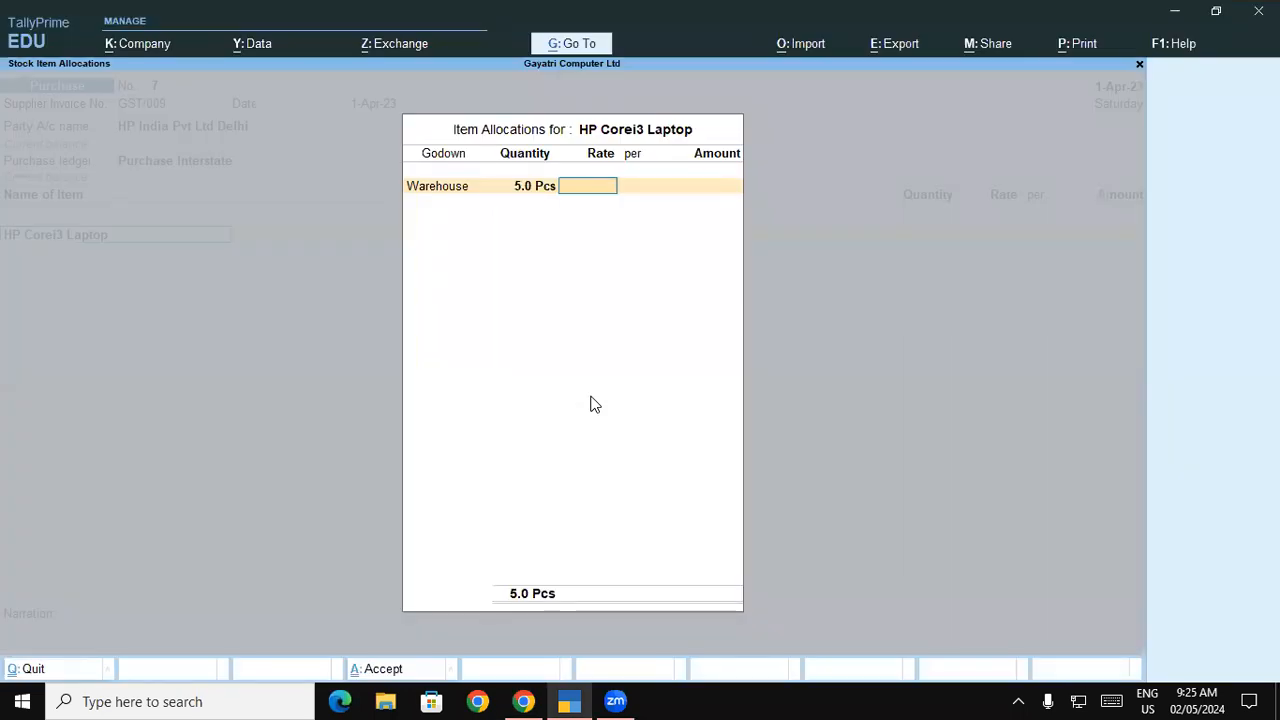
text(24500)
key(Return)
key(Return)
key(Return)
key(Return)
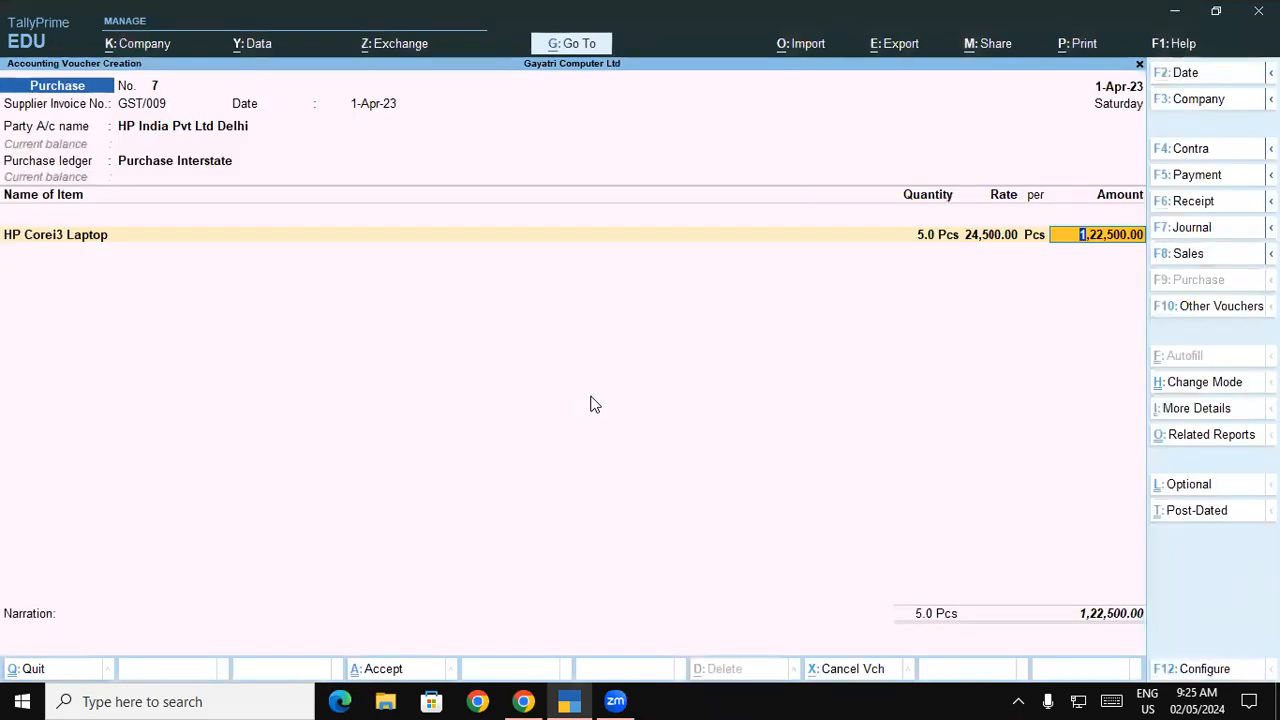
key(Return)
Check the second item in the PDF notes and add HP Laserjet 1020 Plus as the next stock item.
key(alt)
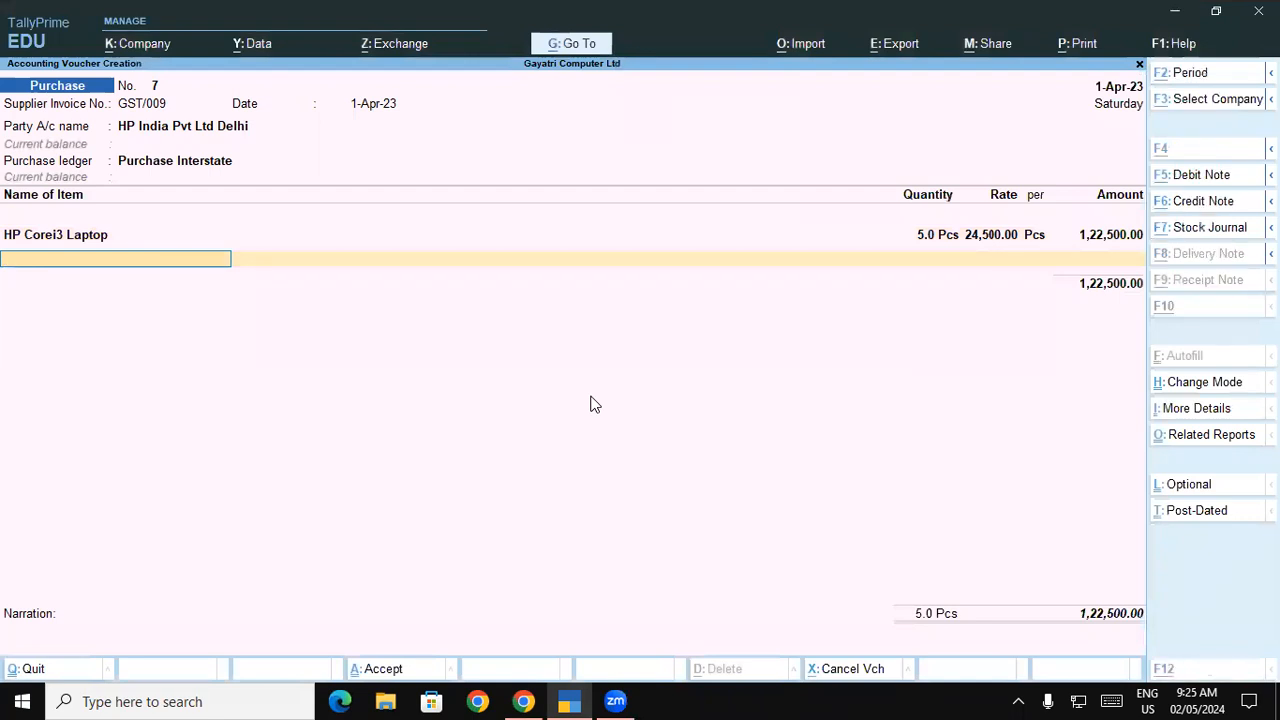
key(alt+Tab)
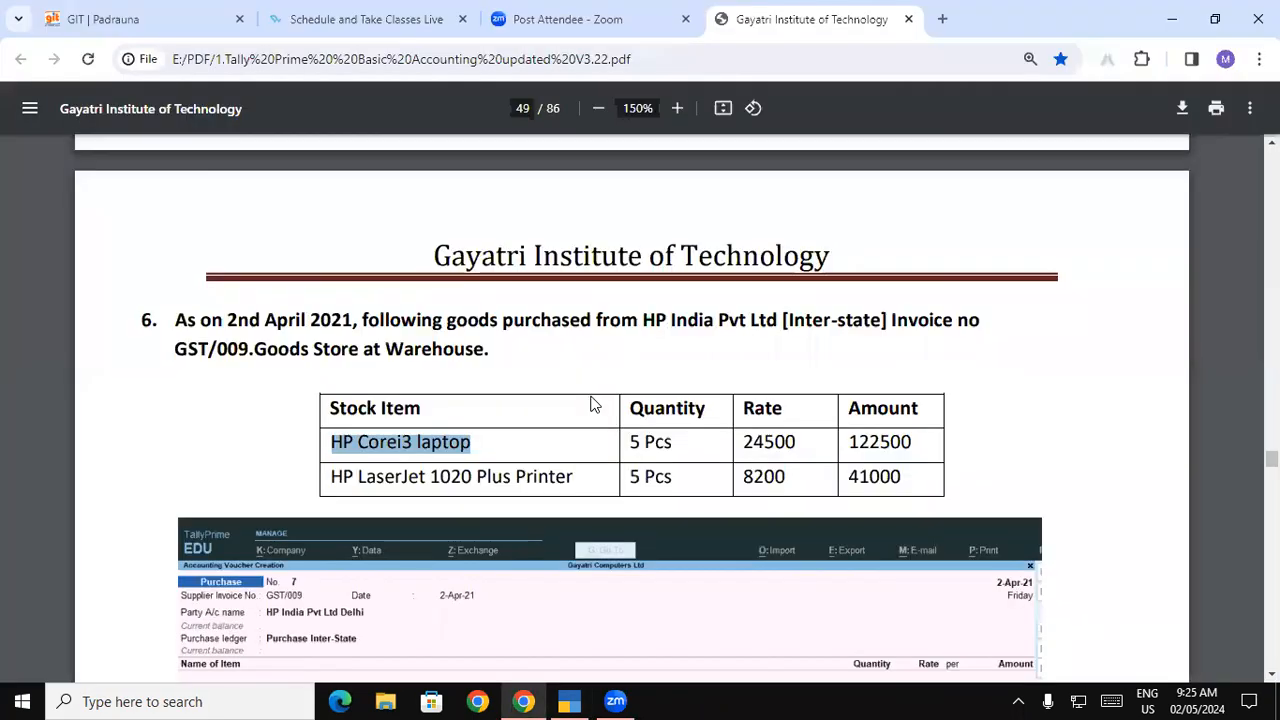
key(alt+Tab)
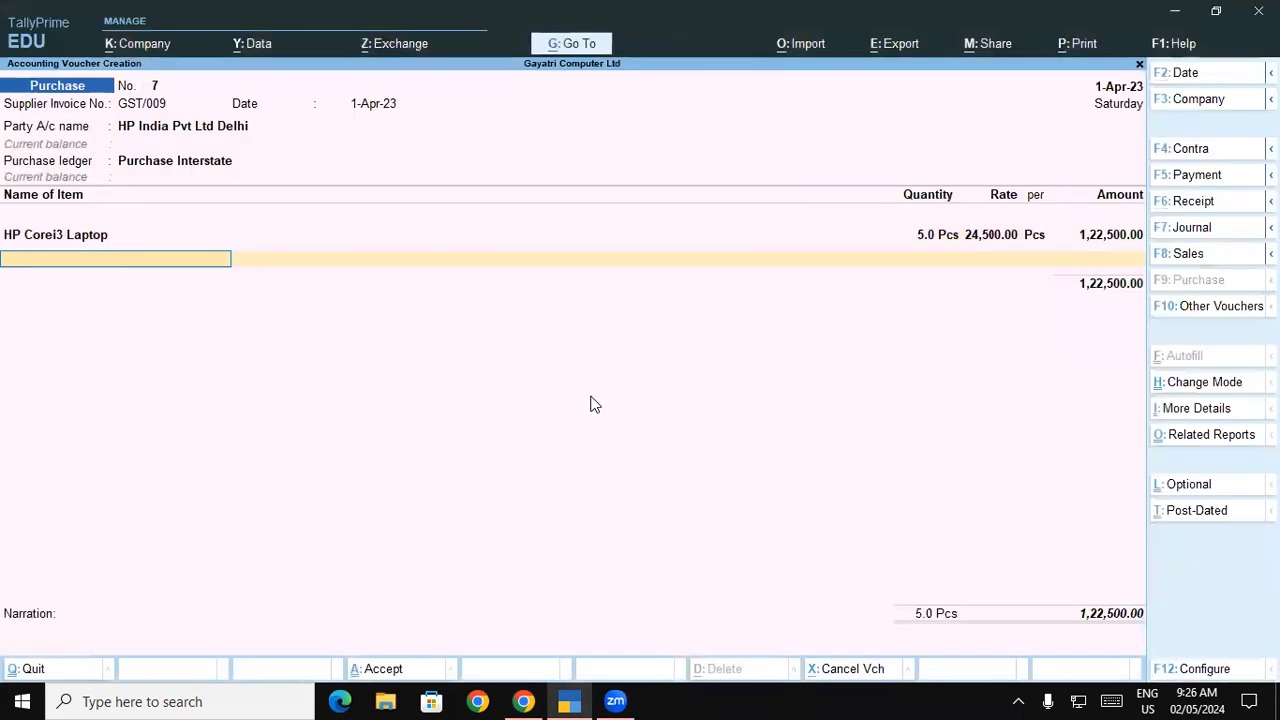
text(Hp)
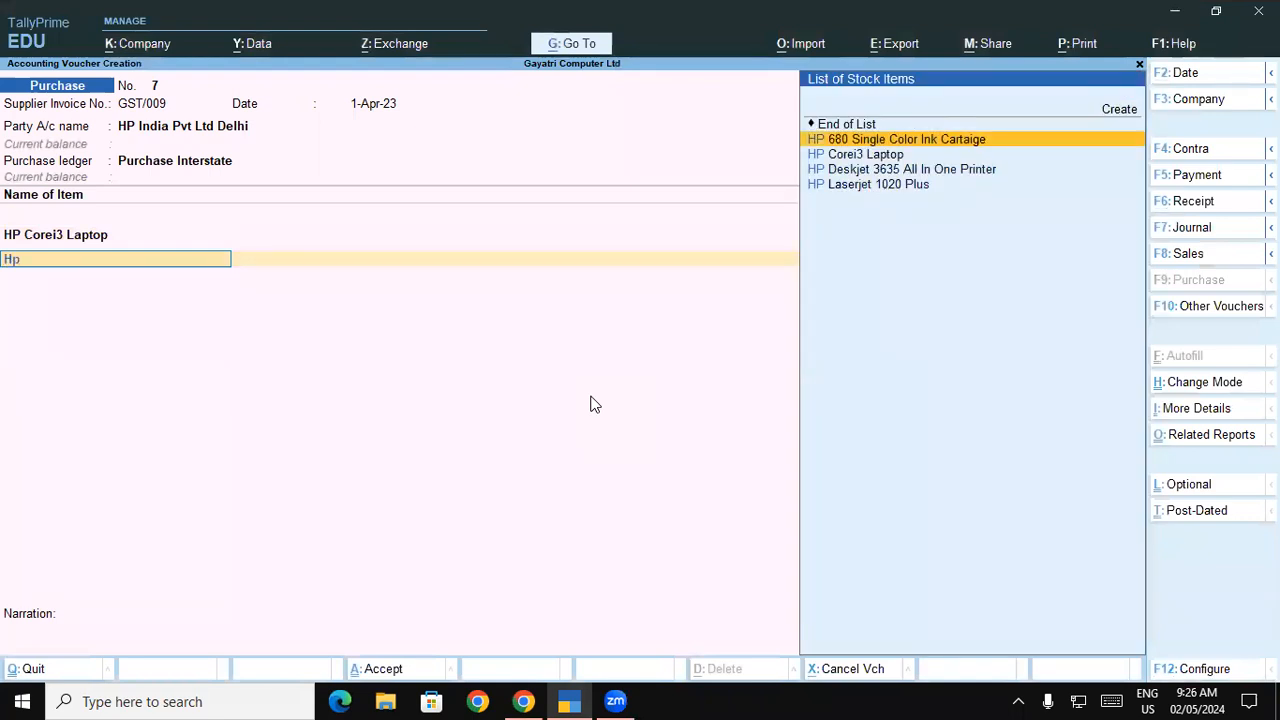
key(Down)
key(Down)
key(Down)
key(Return)
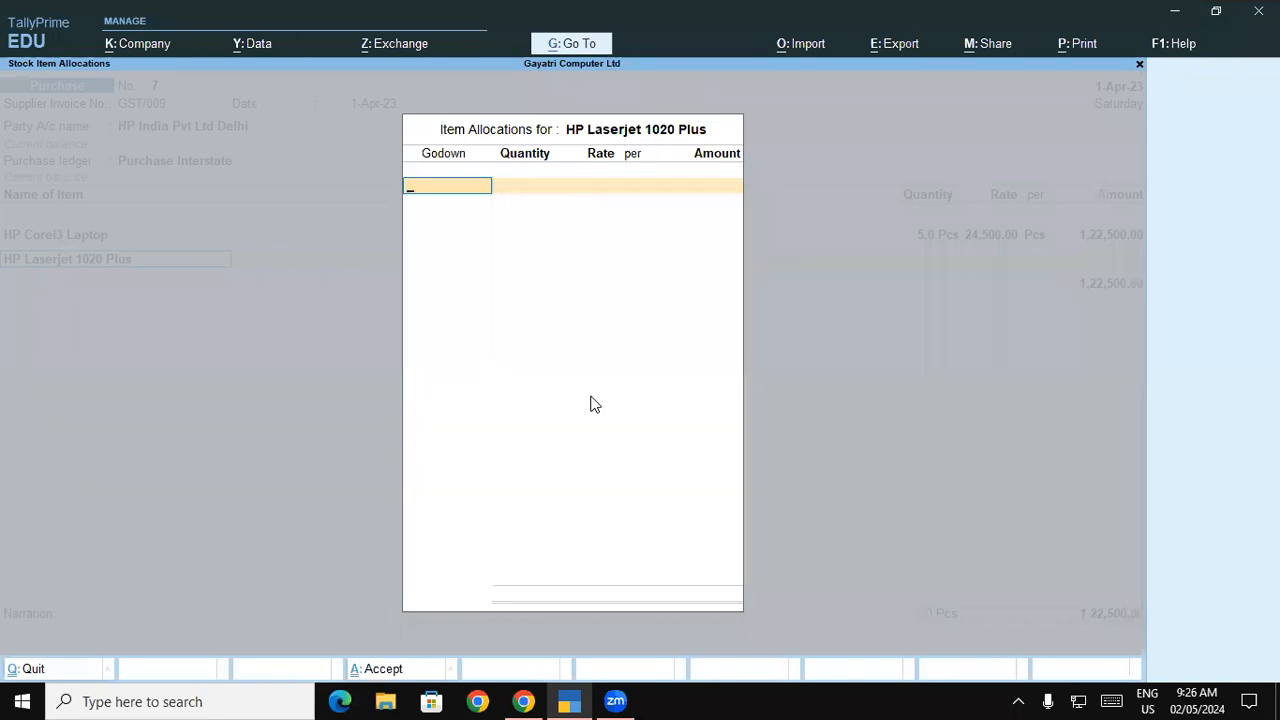
Allocate the HP Laserjet 1020 Plus to Warehouse with 5 Pcs at a rate of 8,200 and end the item list.
key(Down)
key(Down)
key(Return)
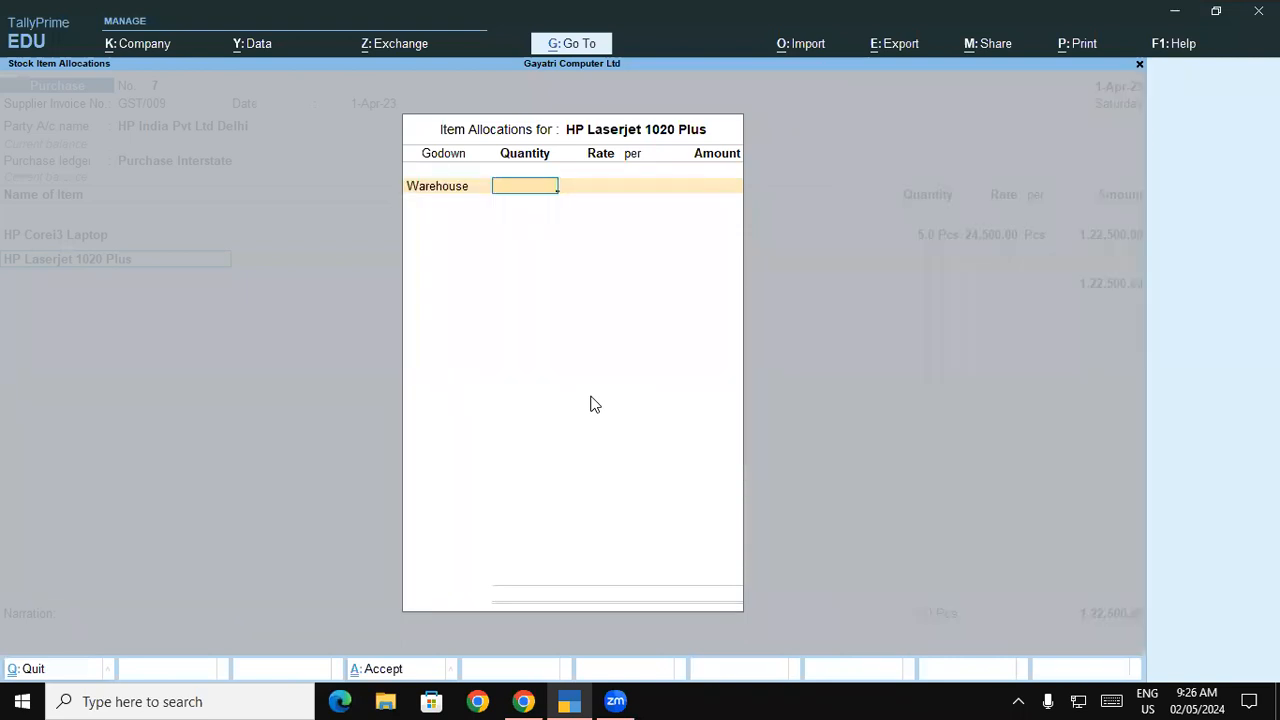
key(alt+Tab)
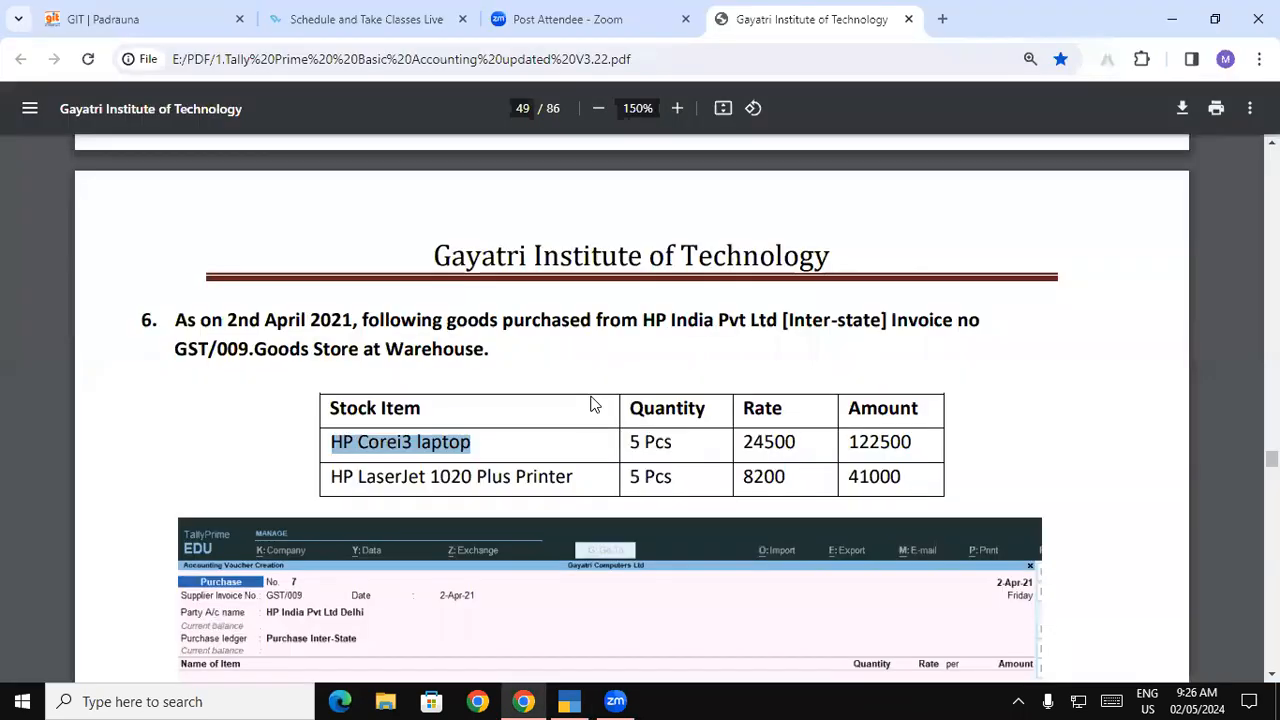
key(alt+Tab)
text(5)
key(Return)
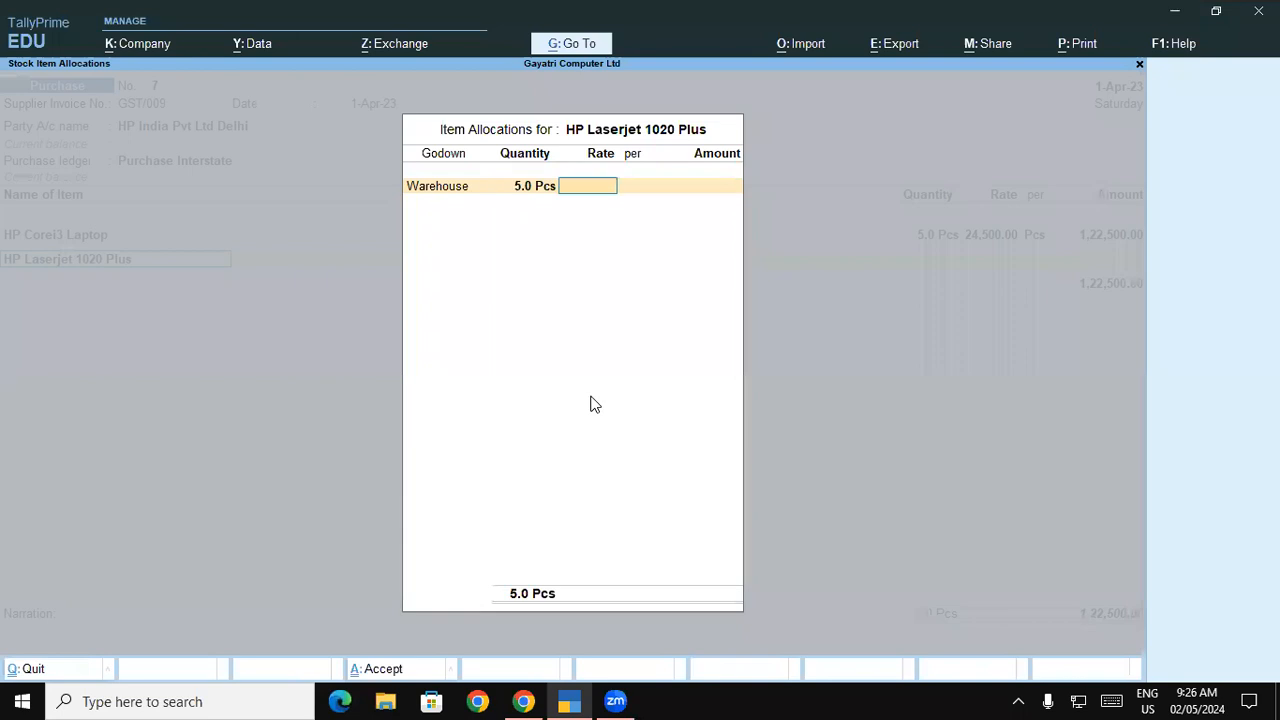
text(8200)
key(Return)
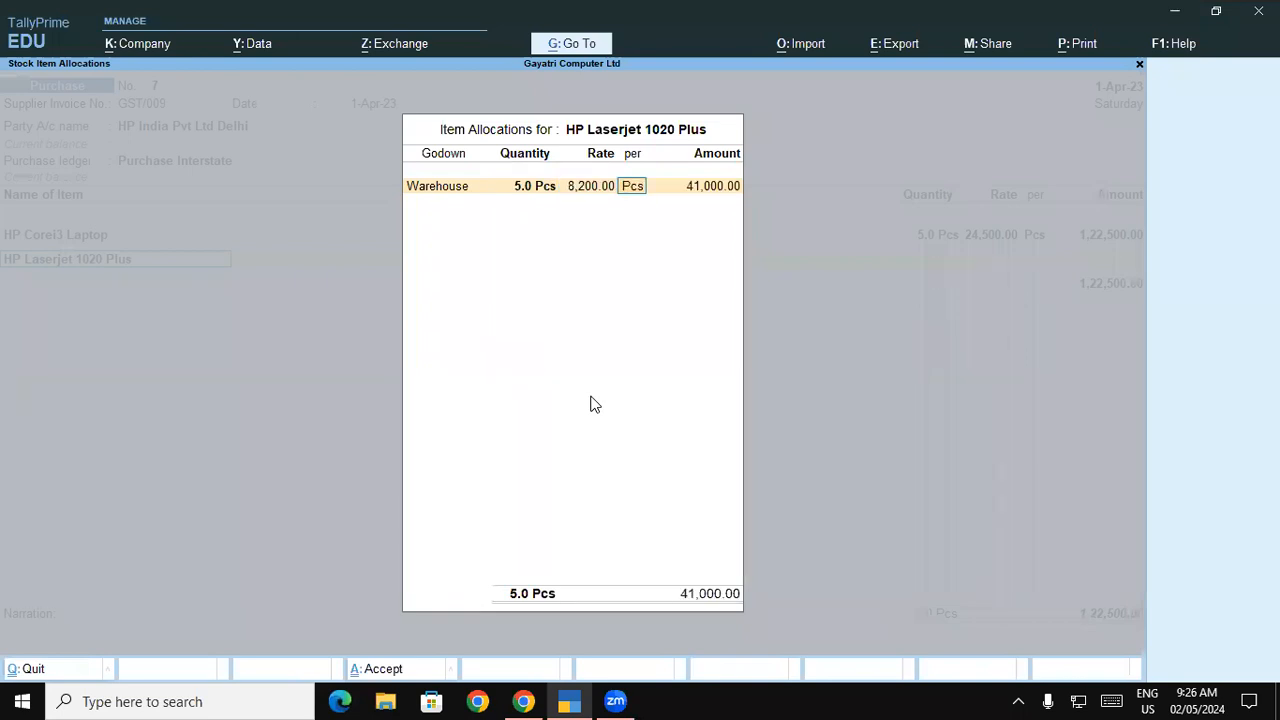
key(Return)
key(Return)
key(Return)
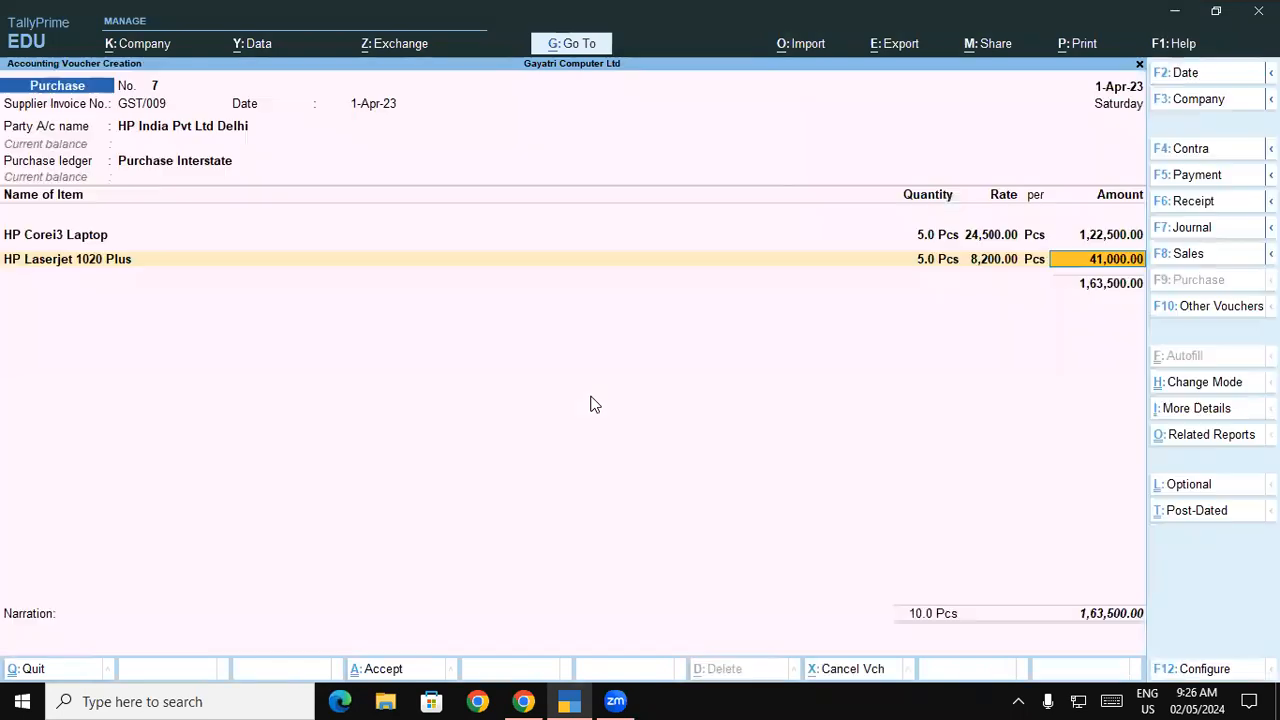
key(Return)
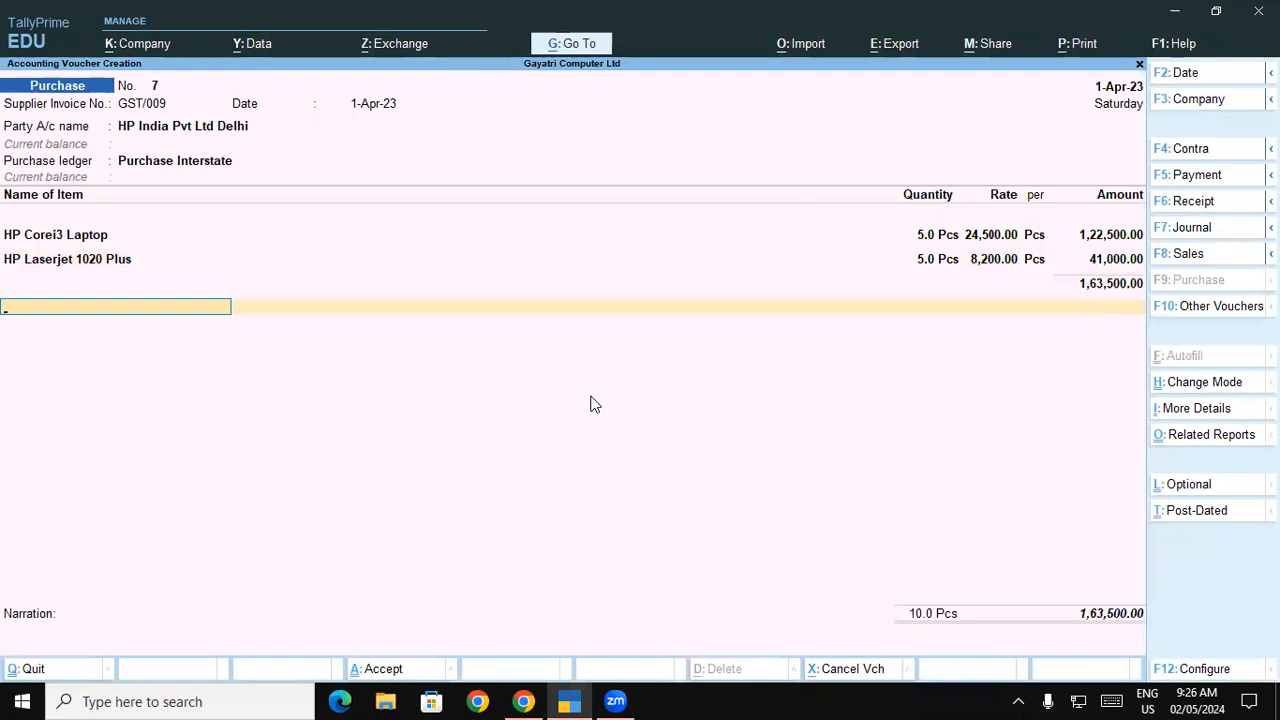
key(Return)
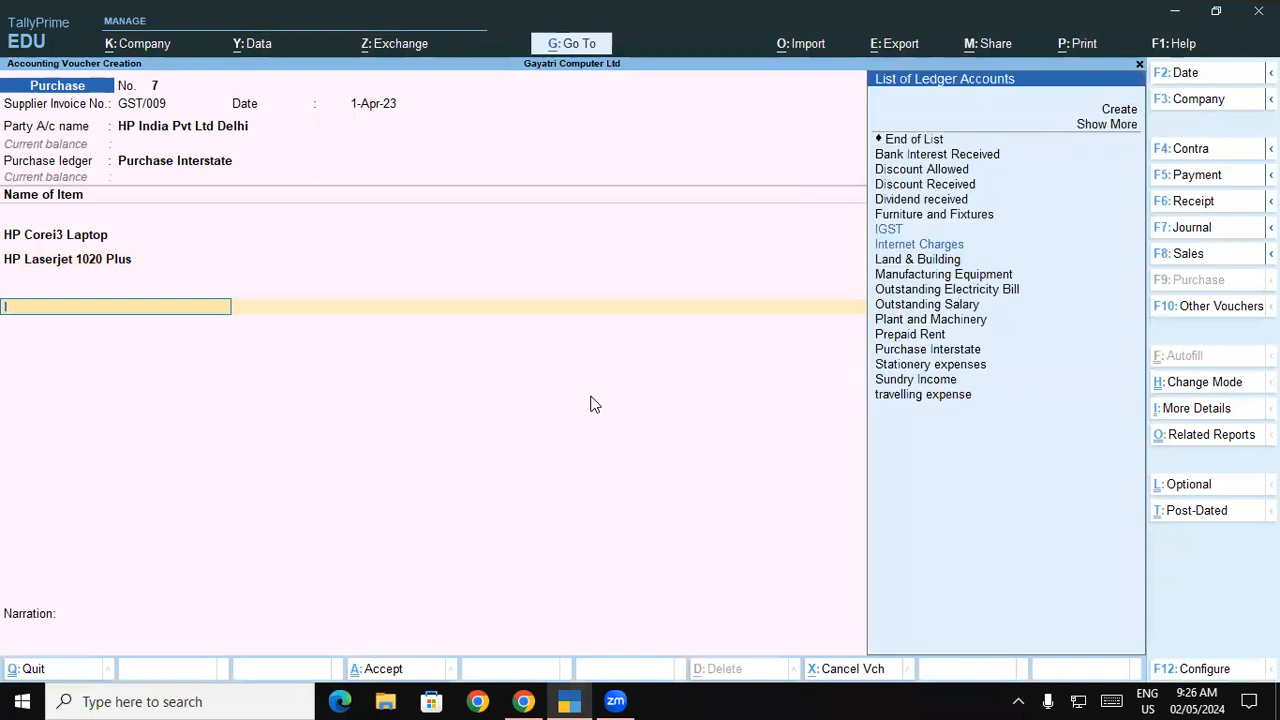
Try adding the Central Tax ledger below the purchased items.
key(BackSpace)
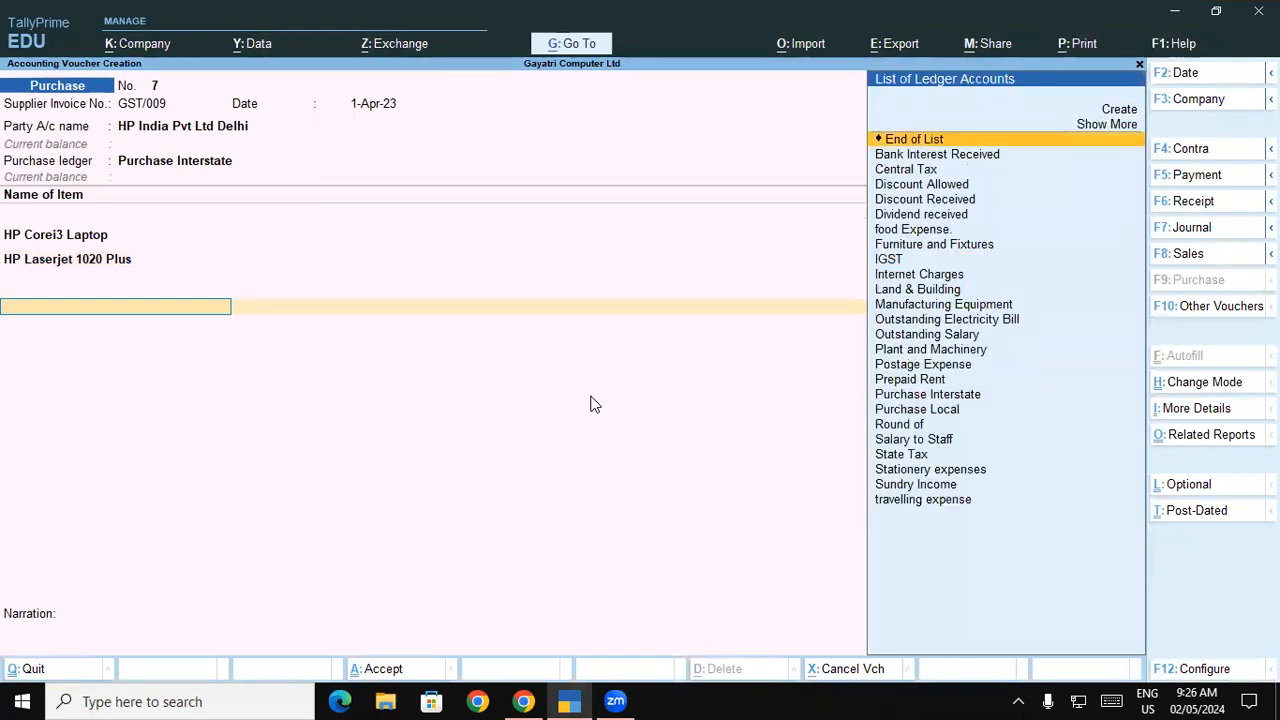
key(Down)
key(Down)
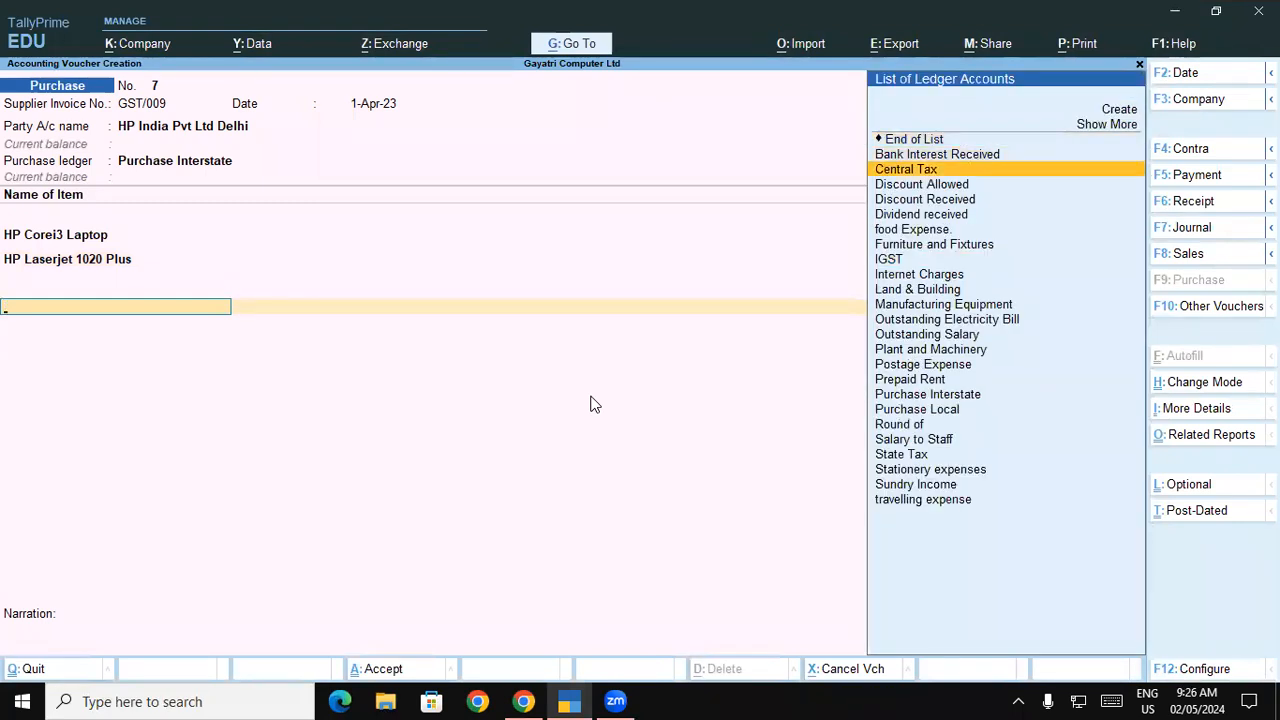
key(Return)
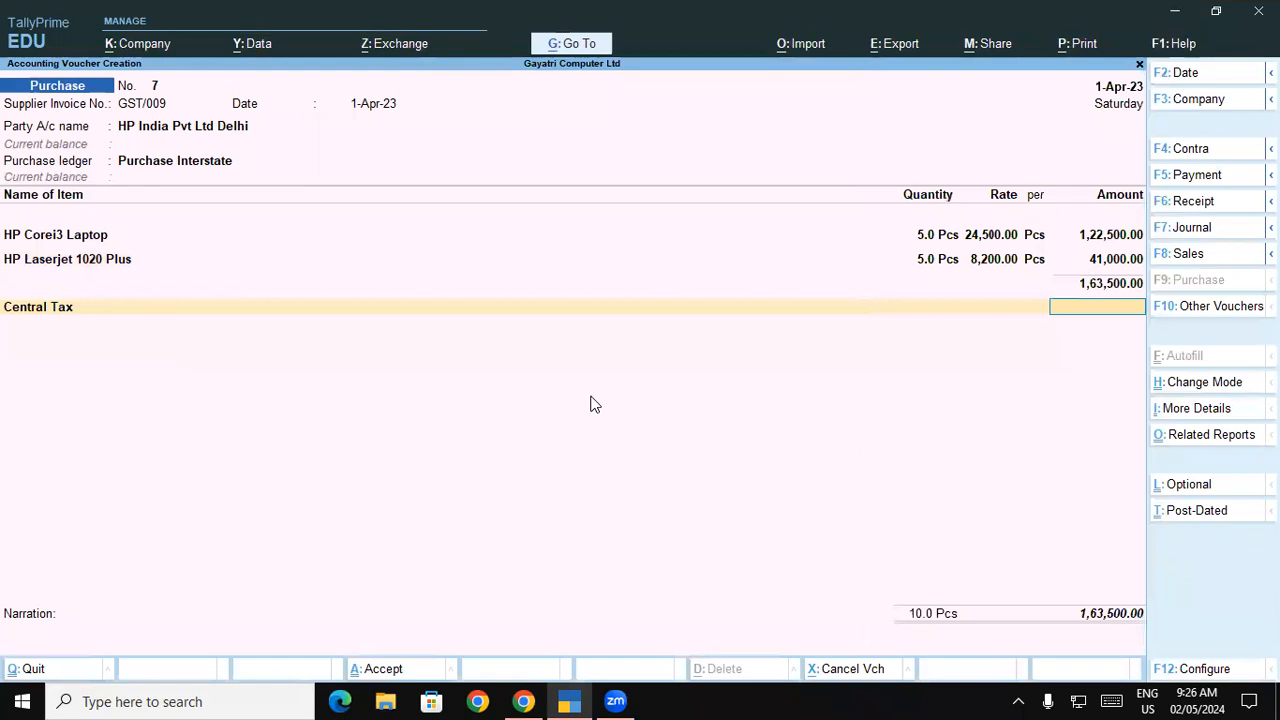
Replace Central Tax with the IGST ledger on the tax line below the items.
key(BackSpace)
key(Down)
key(Down)
key(Down)
key(Down)
key(Down)
key(Down)
key(Return)
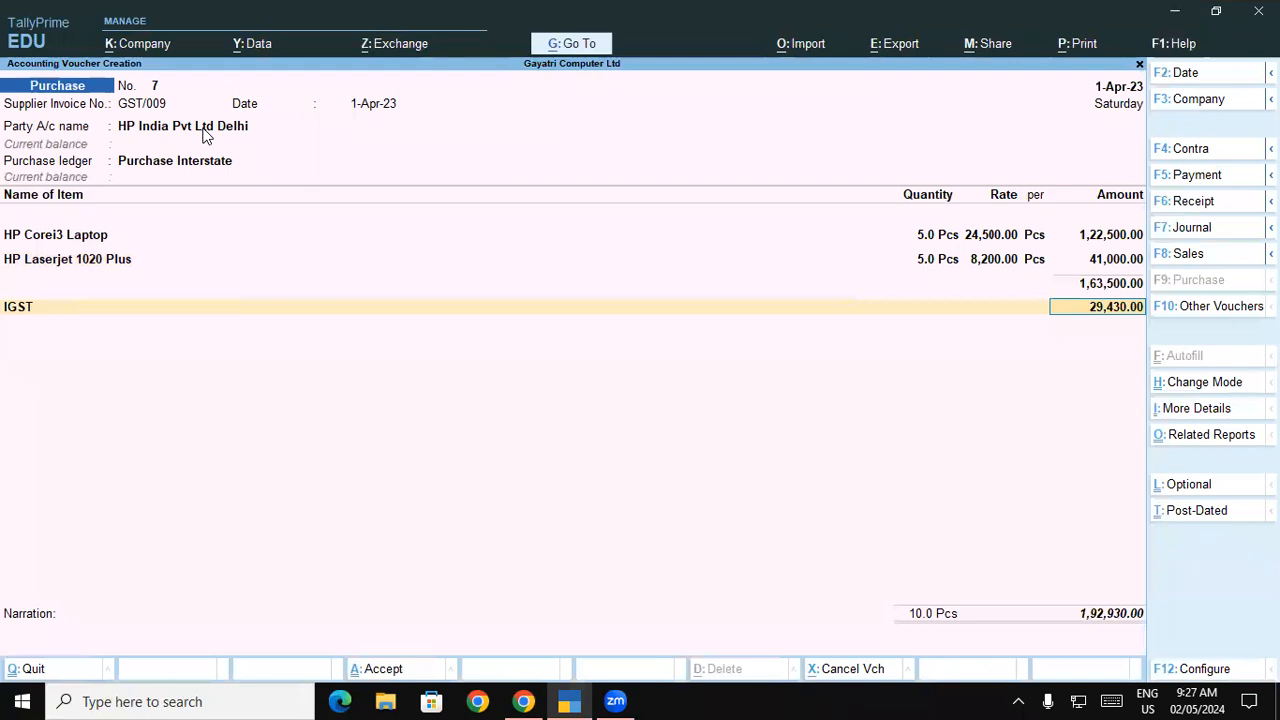
Book the full bill amount as New Ref GST/009 on credit and save the purchase voucher with a blank narration.
key(Return)
key(Return)
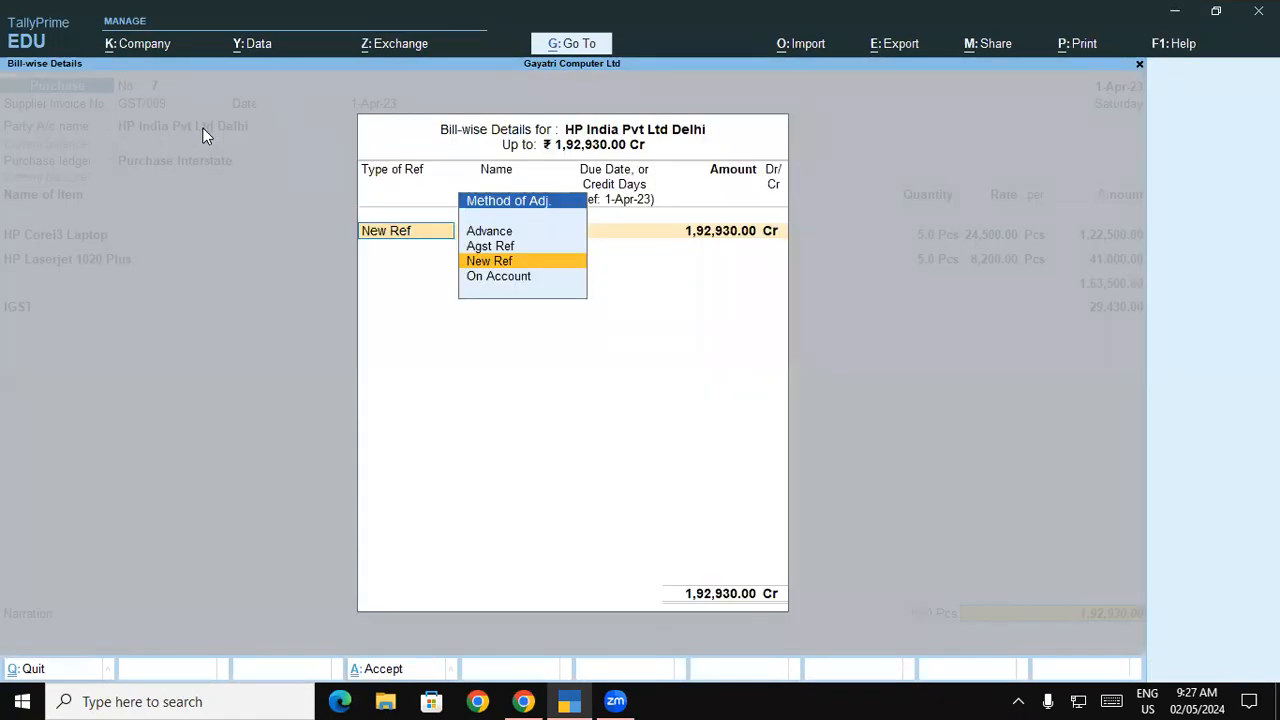
key(Return)
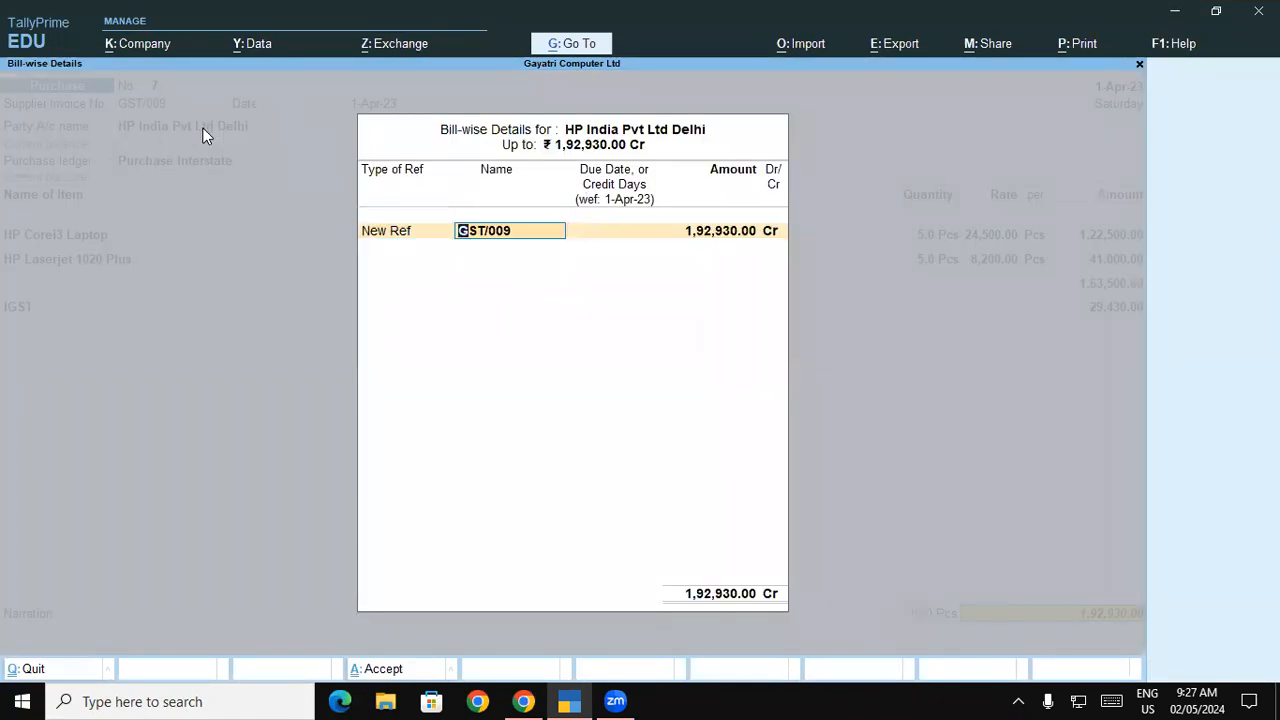
key(BackSpace)
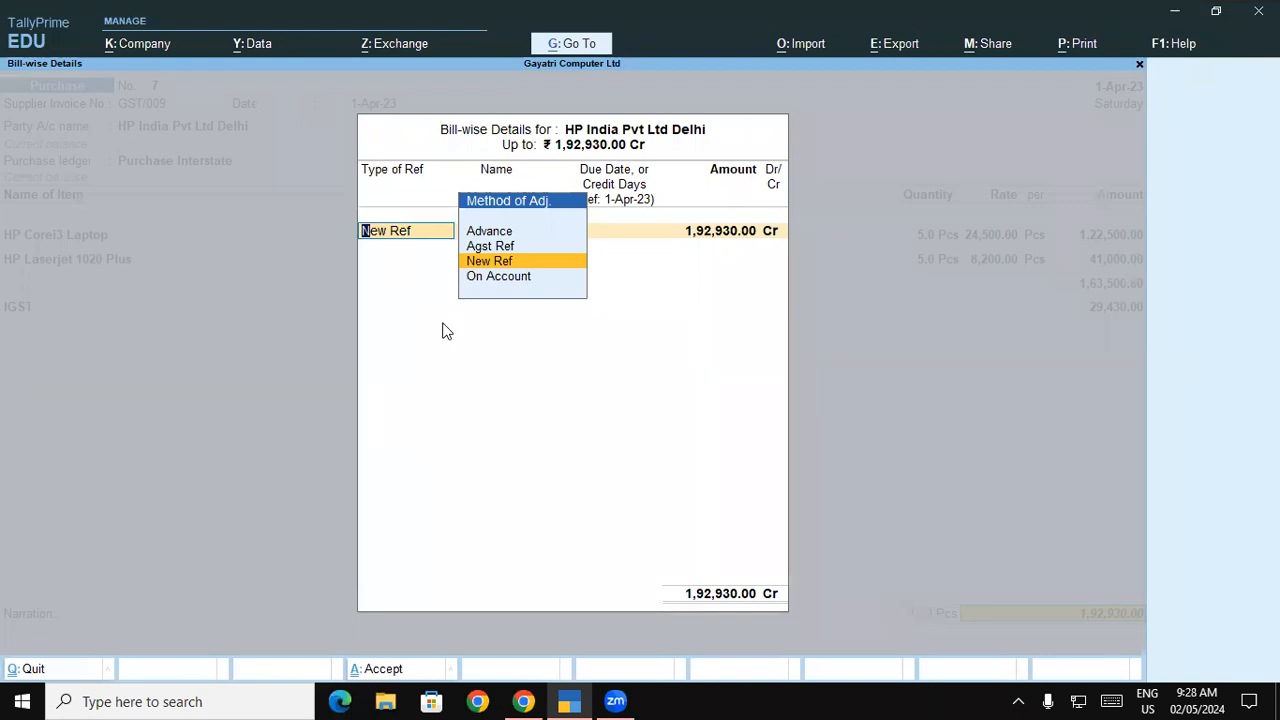
key(Return)
key(Return)
key(Return)
key(Return)
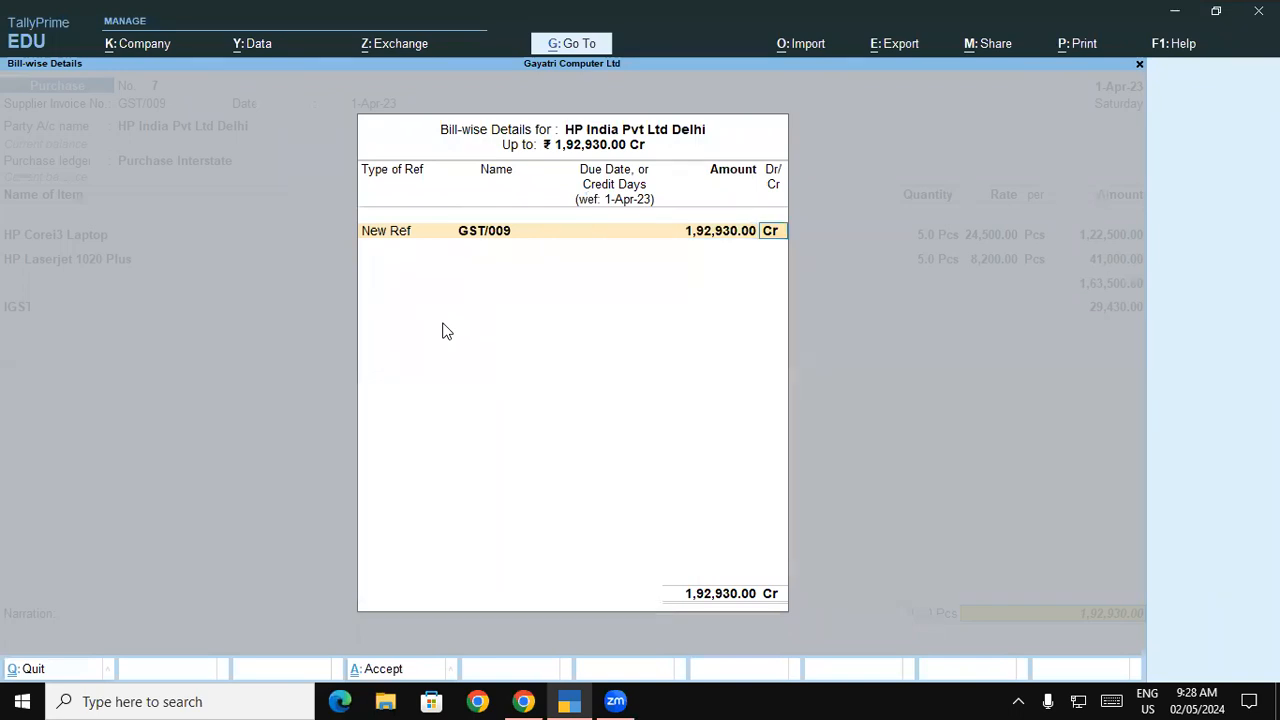
key(Return)
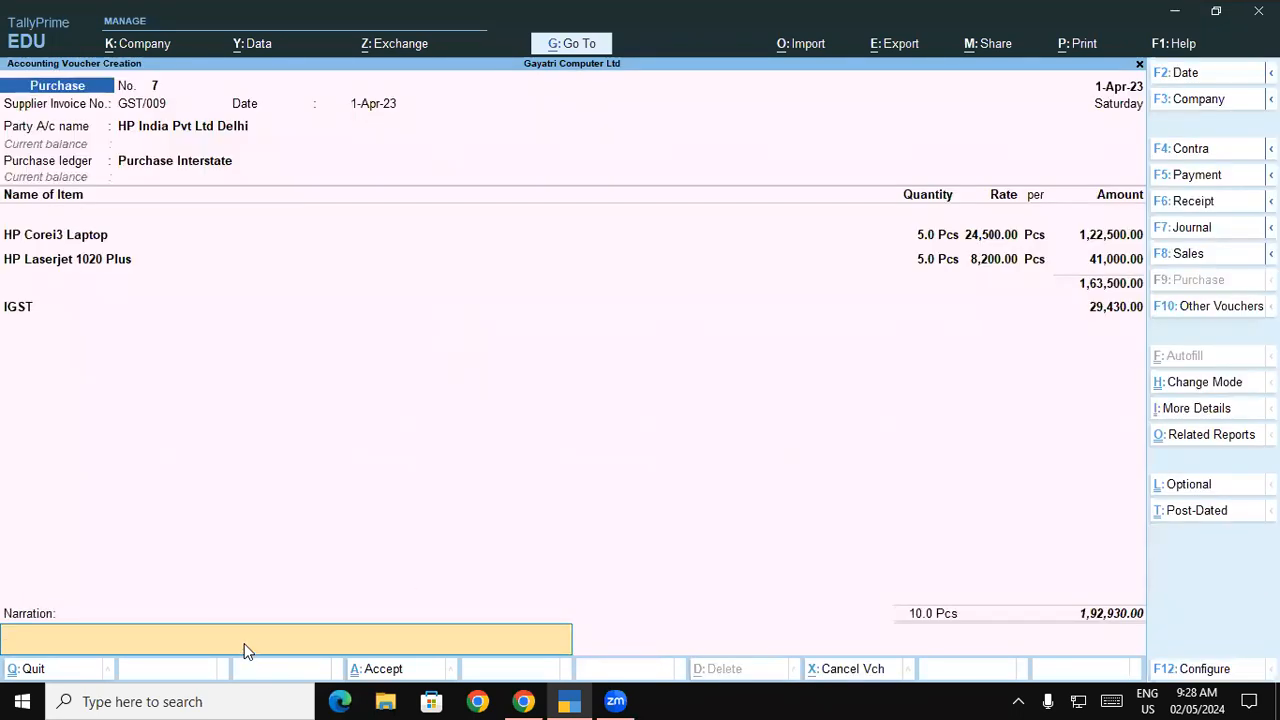
key(ctrl+a)
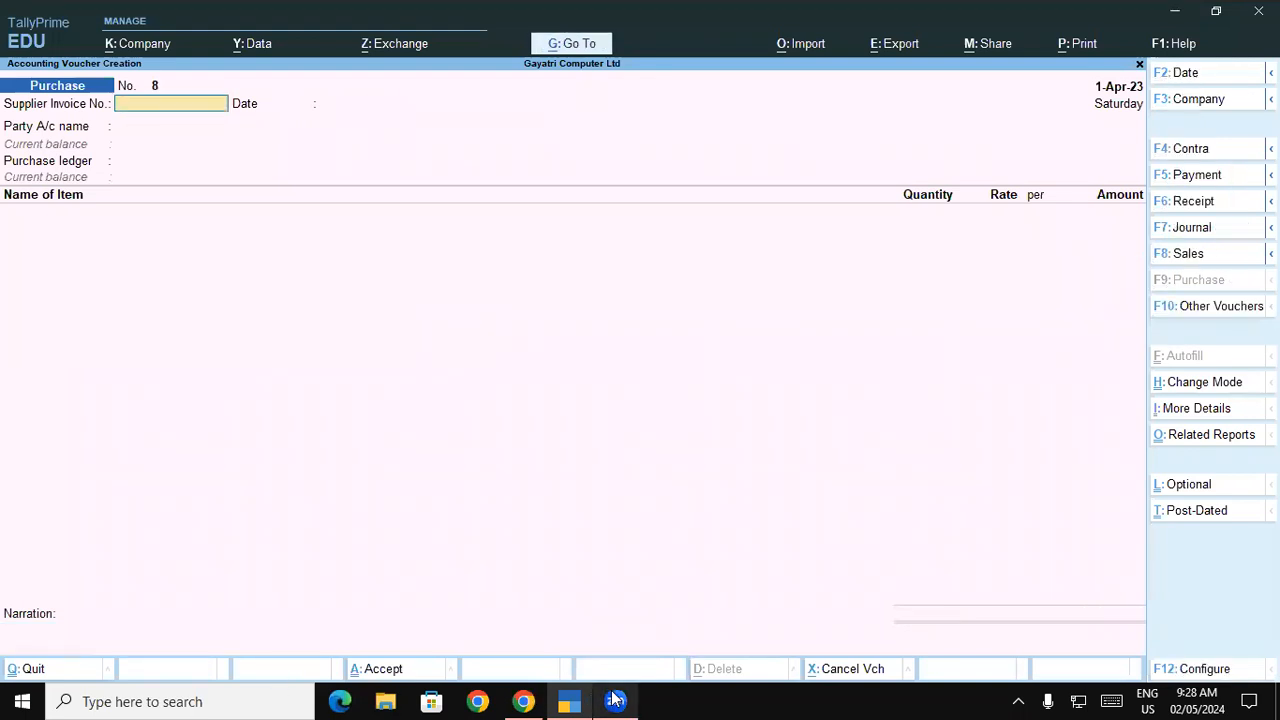
Switch to the PDF notes in Chrome and look up exercise 7, the inter-state purchase from I Ball Technology Maharashtra.
click(612, 693)
click(529, 288)
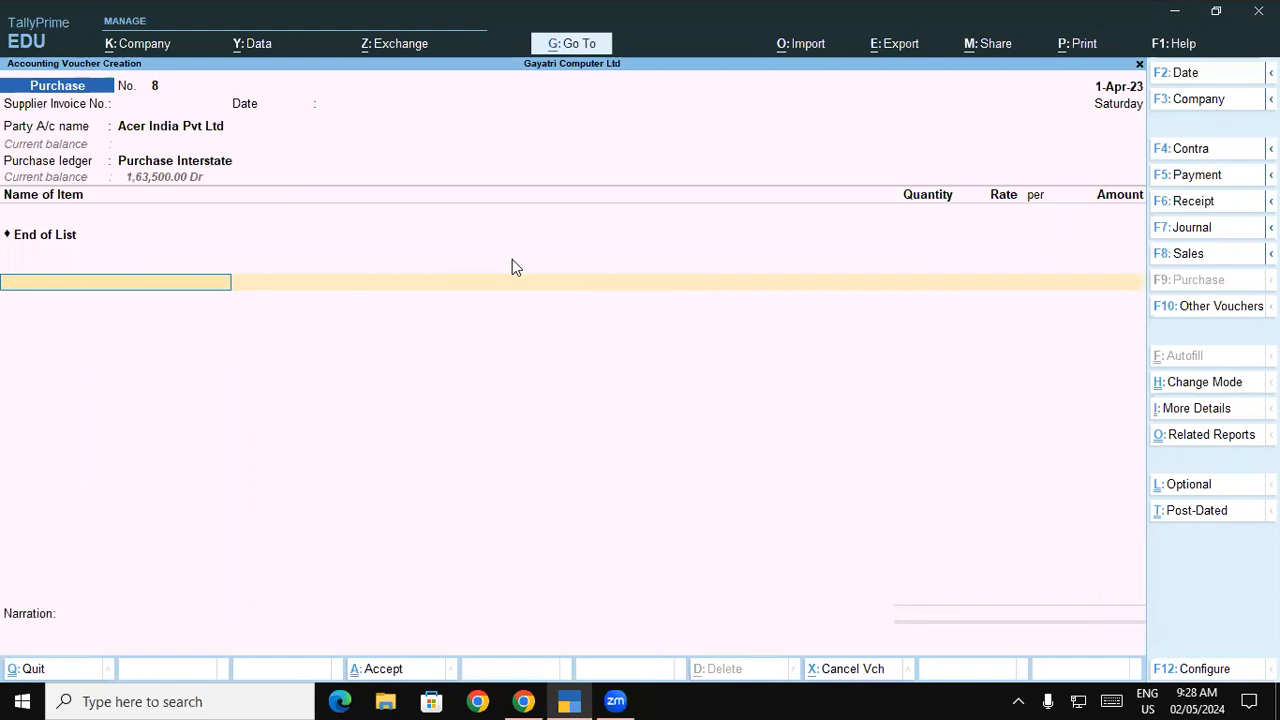
key(alt+Tab)
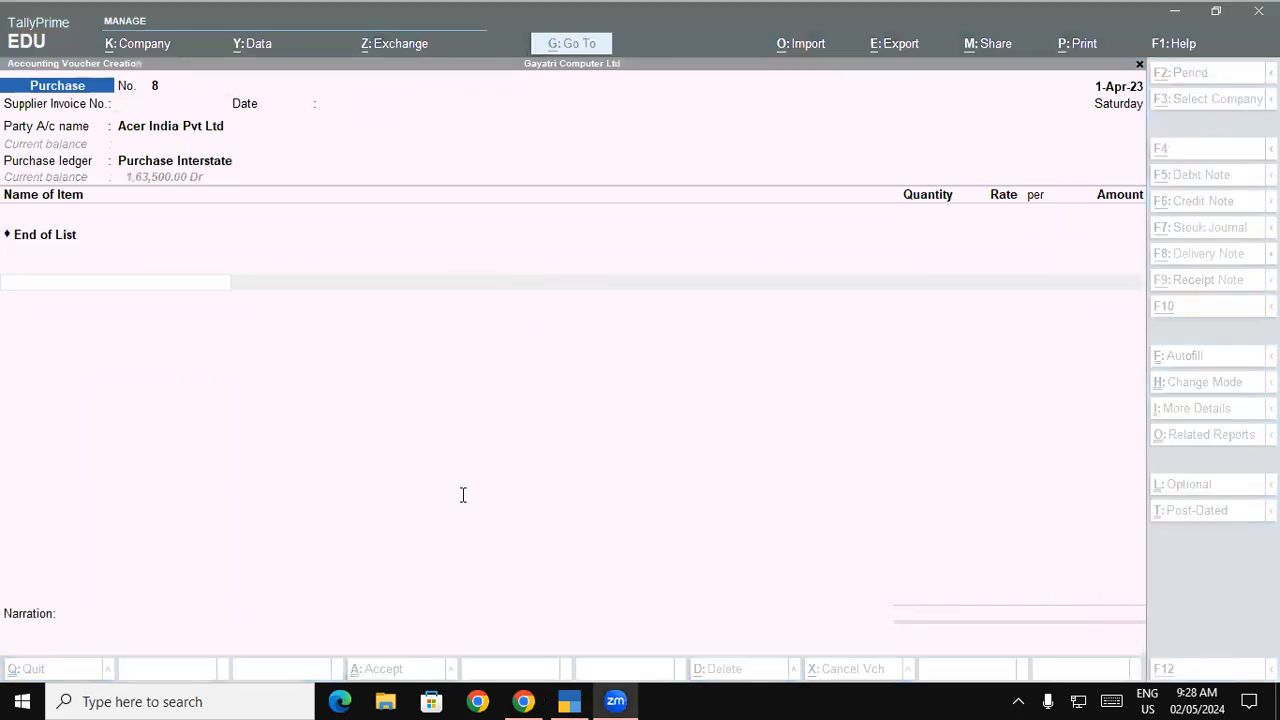
key(alt+Tab)
drag(352, 408, 487, 477)
click(1270, 674)
scroll(468, 358, down, 5)
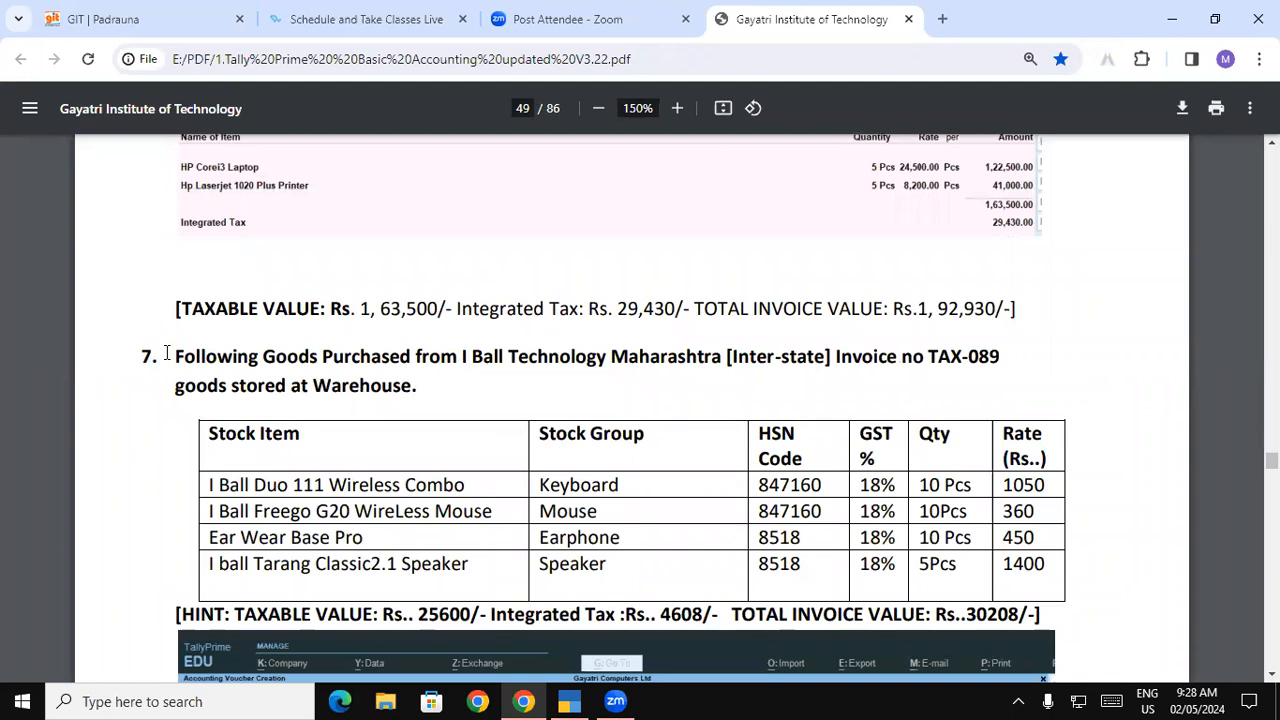
Examine exercise 7 in the PDF notes for the supplier, its state, the inter-state type, the invoice number and the storage location.
drag(172, 363, 585, 352)
click(585, 352)
drag(440, 358, 820, 354)
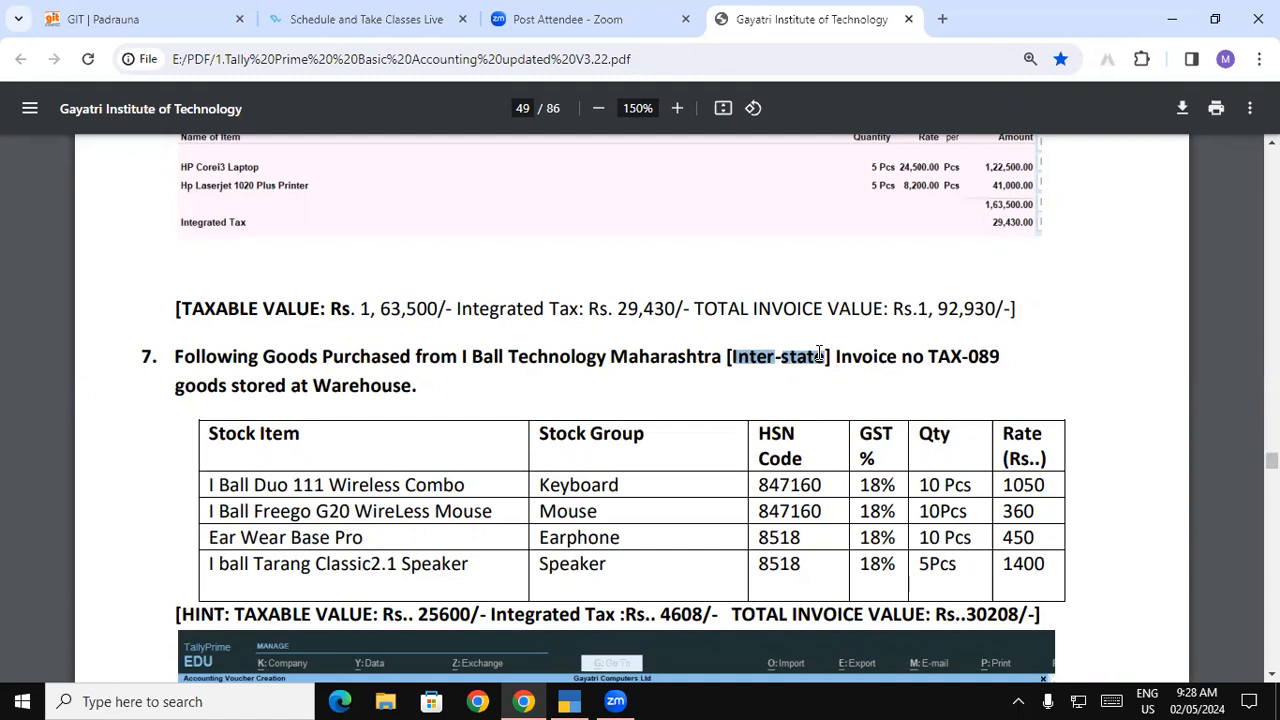
click(632, 358)
drag(612, 358, 806, 356)
click(654, 377)
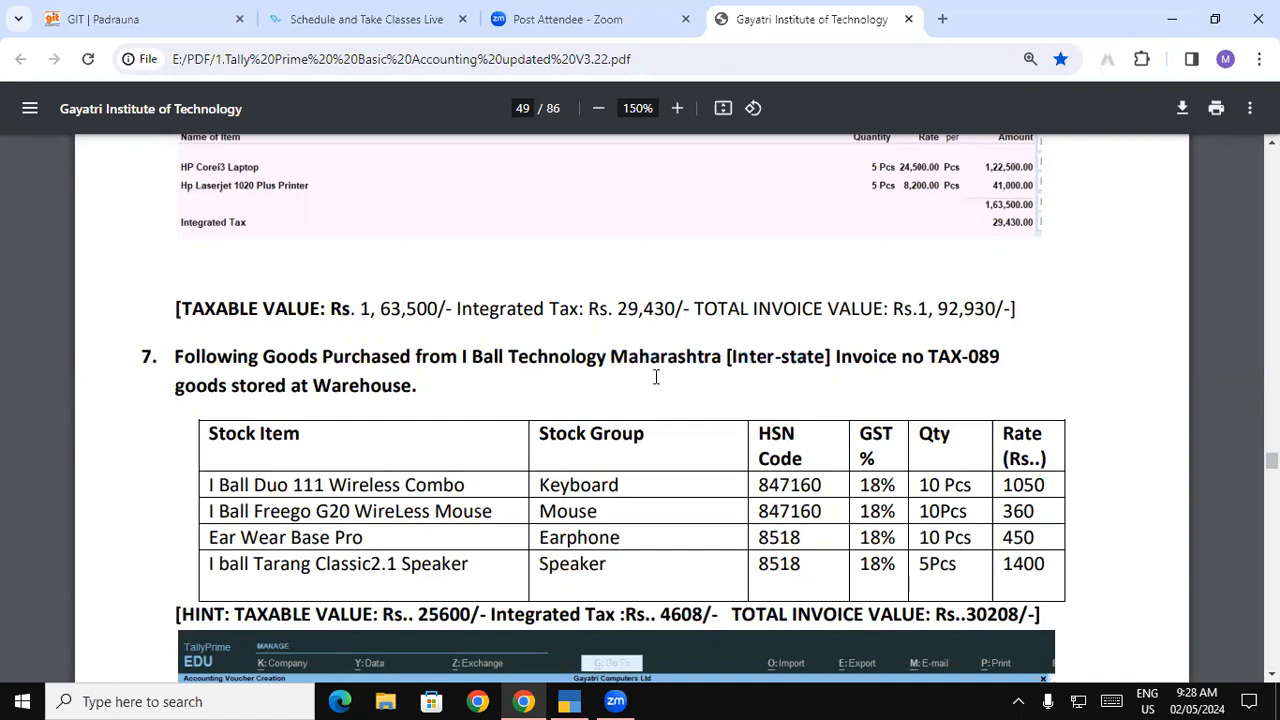
drag(617, 358, 718, 356)
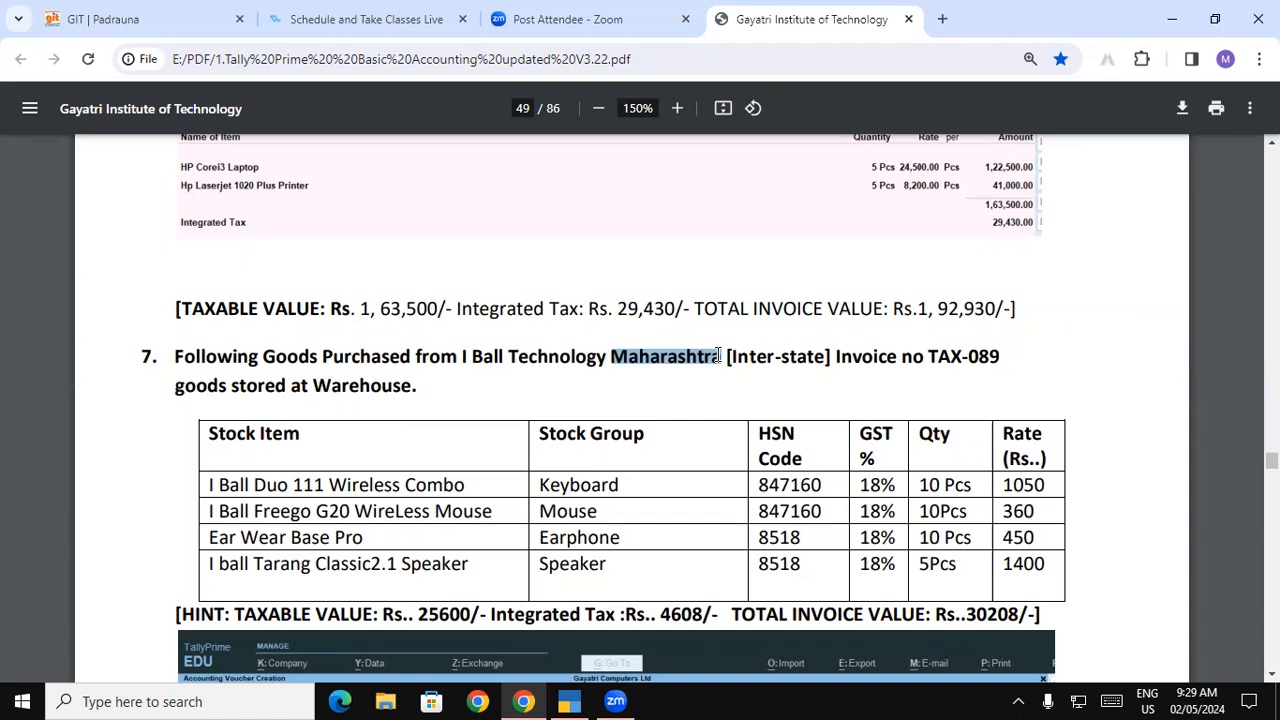
drag(838, 356, 1000, 356)
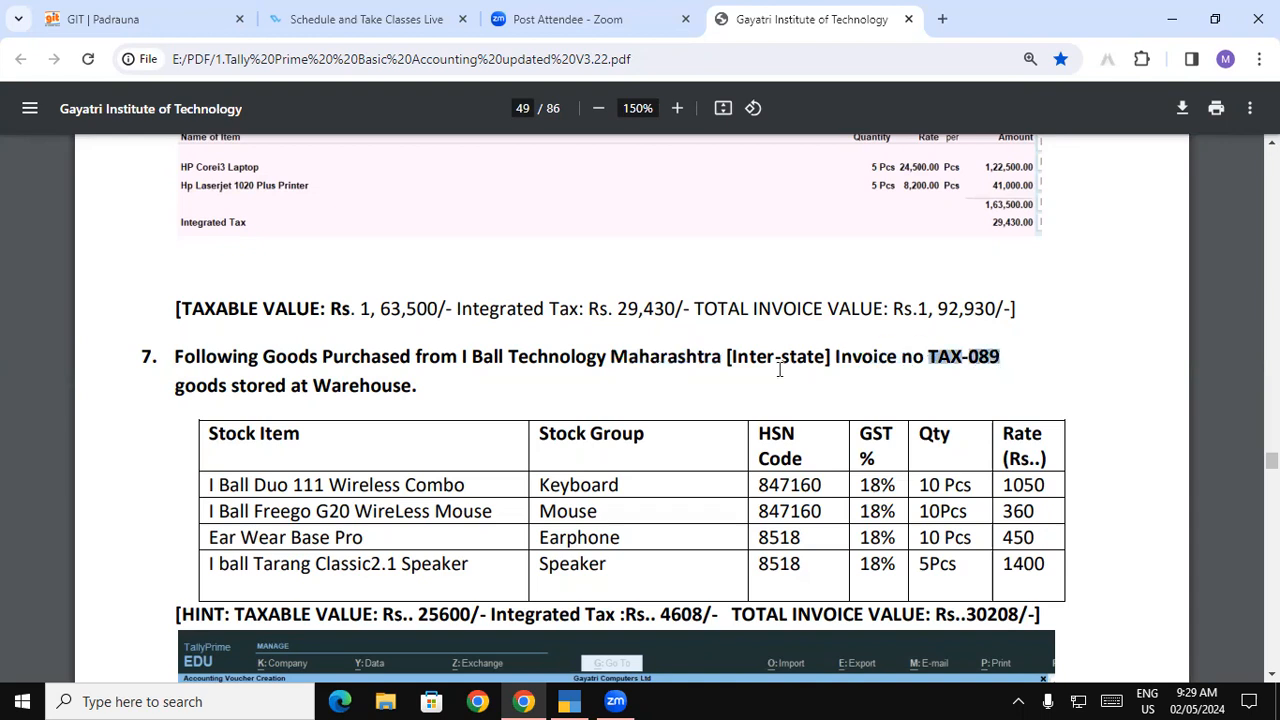
drag(176, 386, 431, 388)
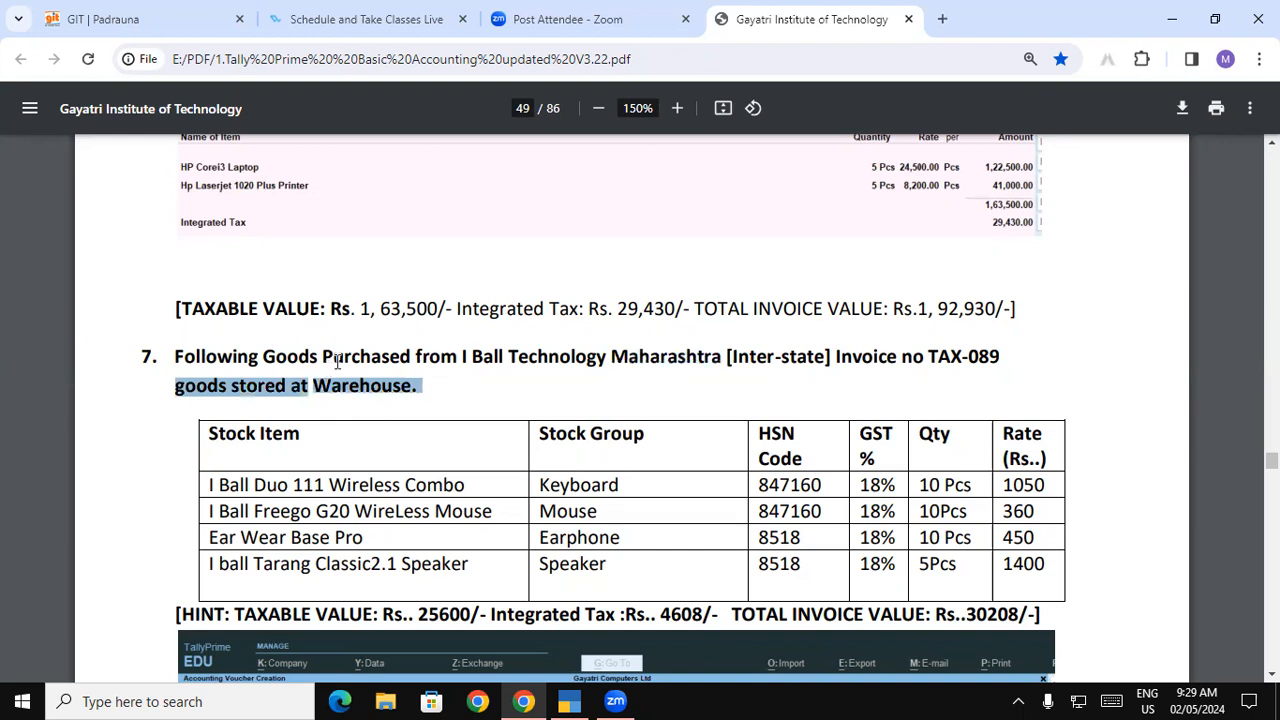
click(462, 357)
drag(462, 357, 713, 362)
click(850, 358)
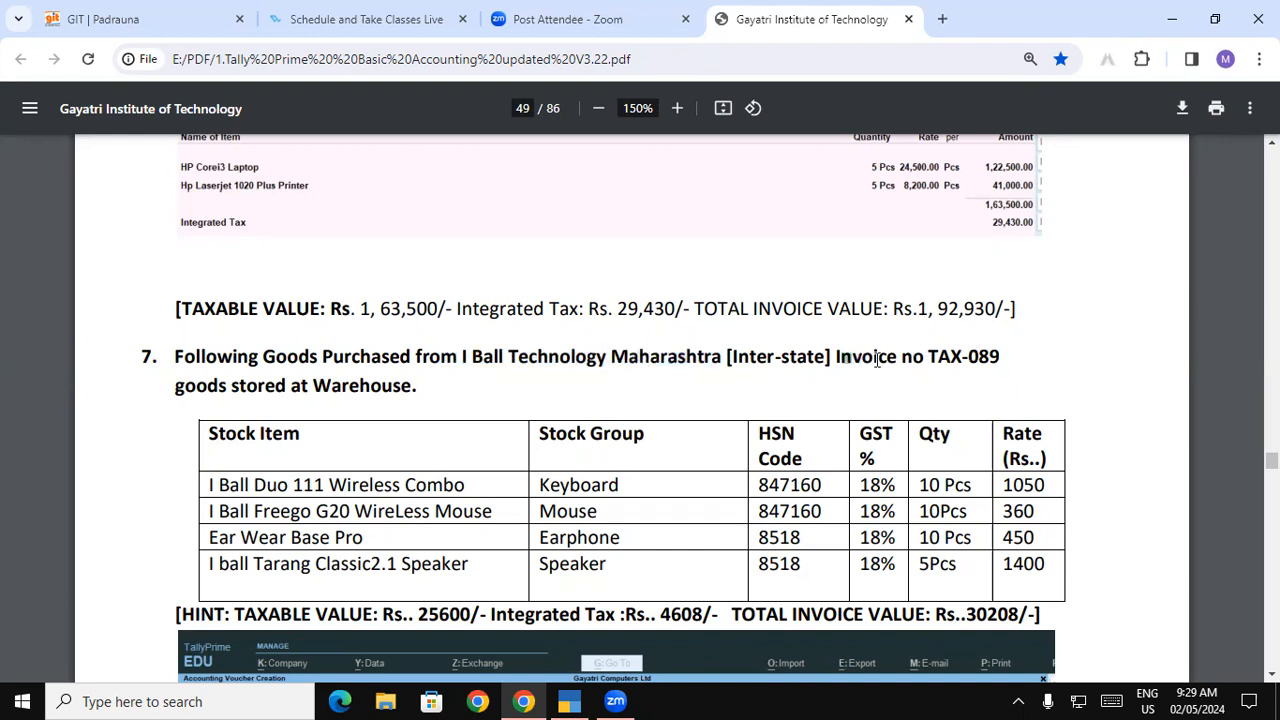
drag(928, 357, 1000, 362)
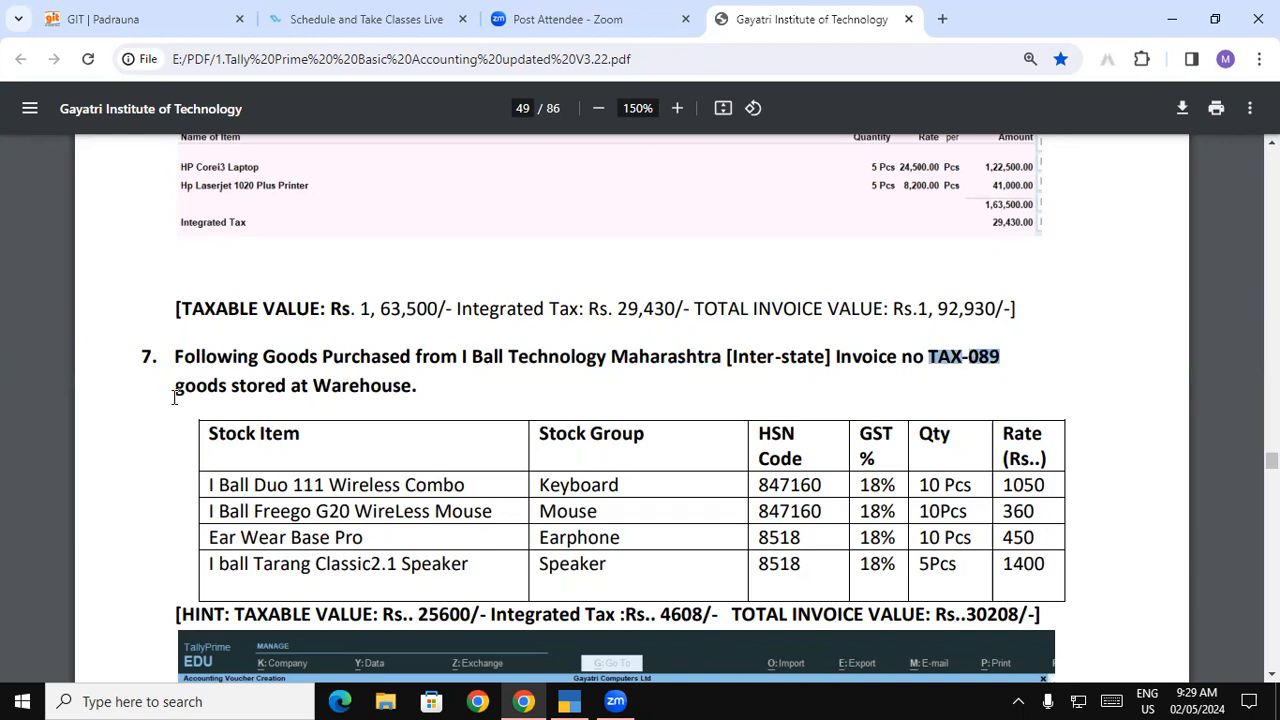
drag(176, 388, 417, 385)
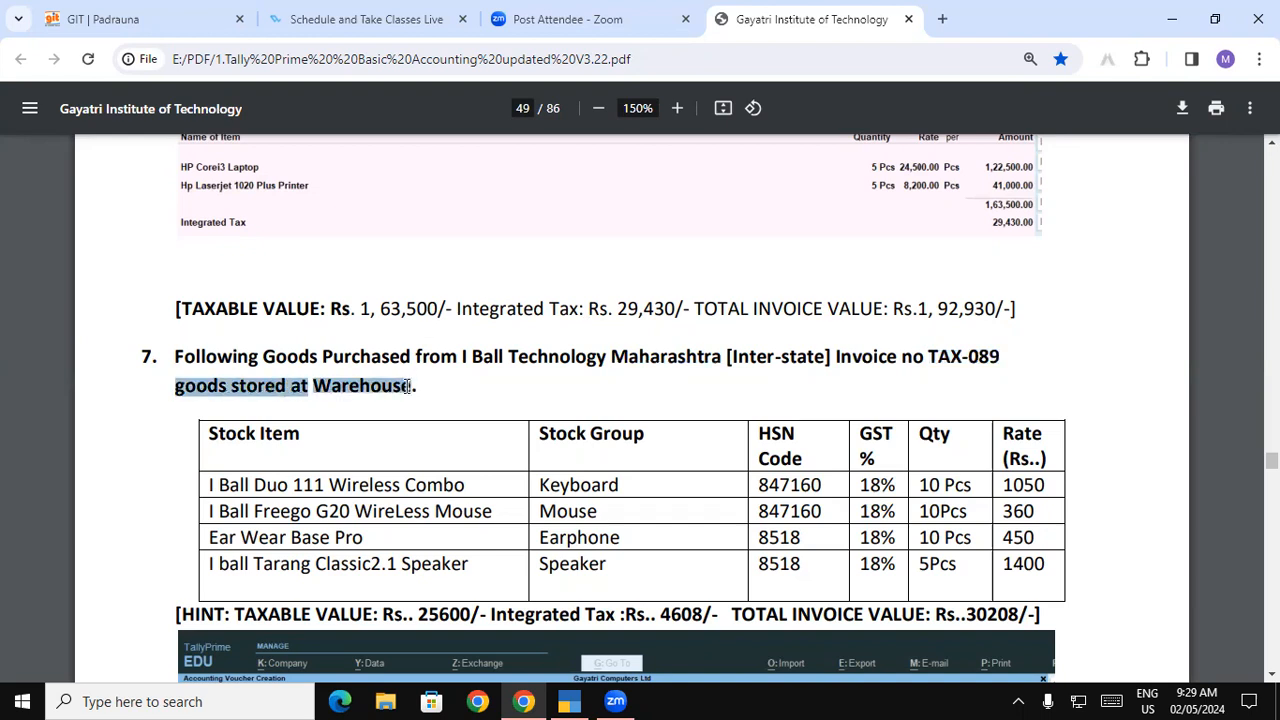
click(402, 396)
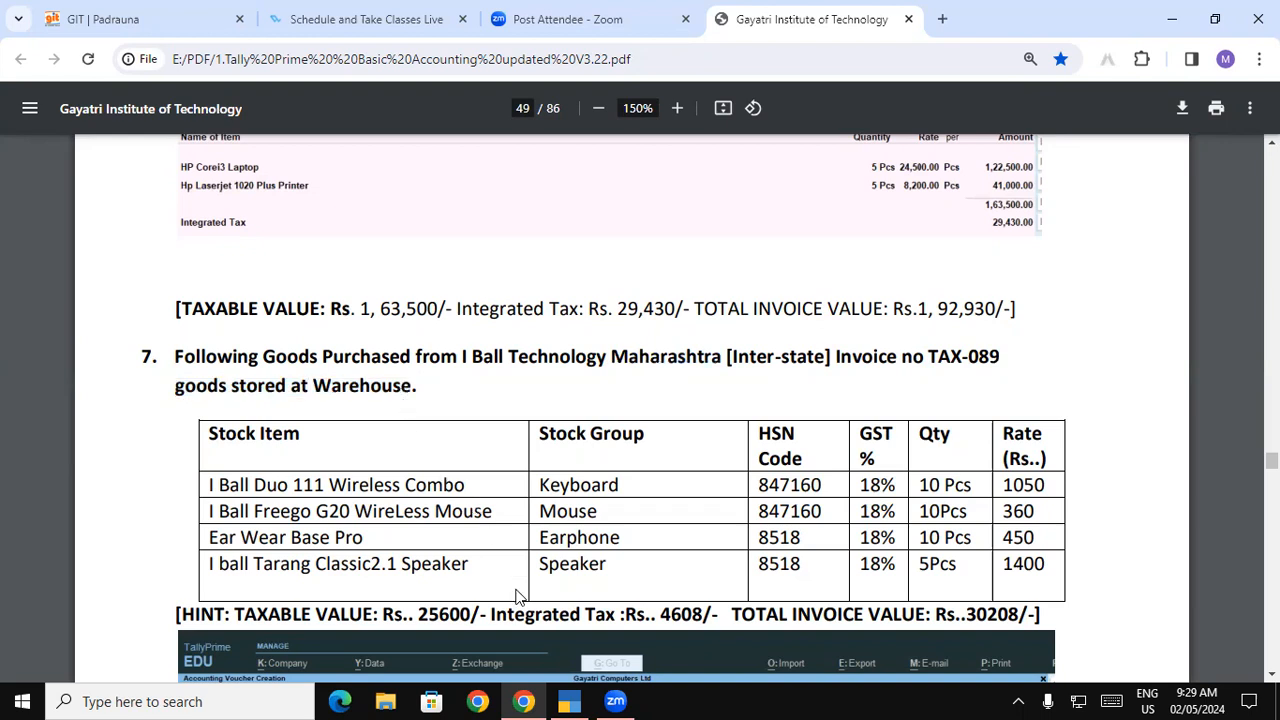
Switch to TallyPrime and enter supplier invoice number Tax-089 with date 1-Apr-23 on the new purchase voucher.
click(568, 701)
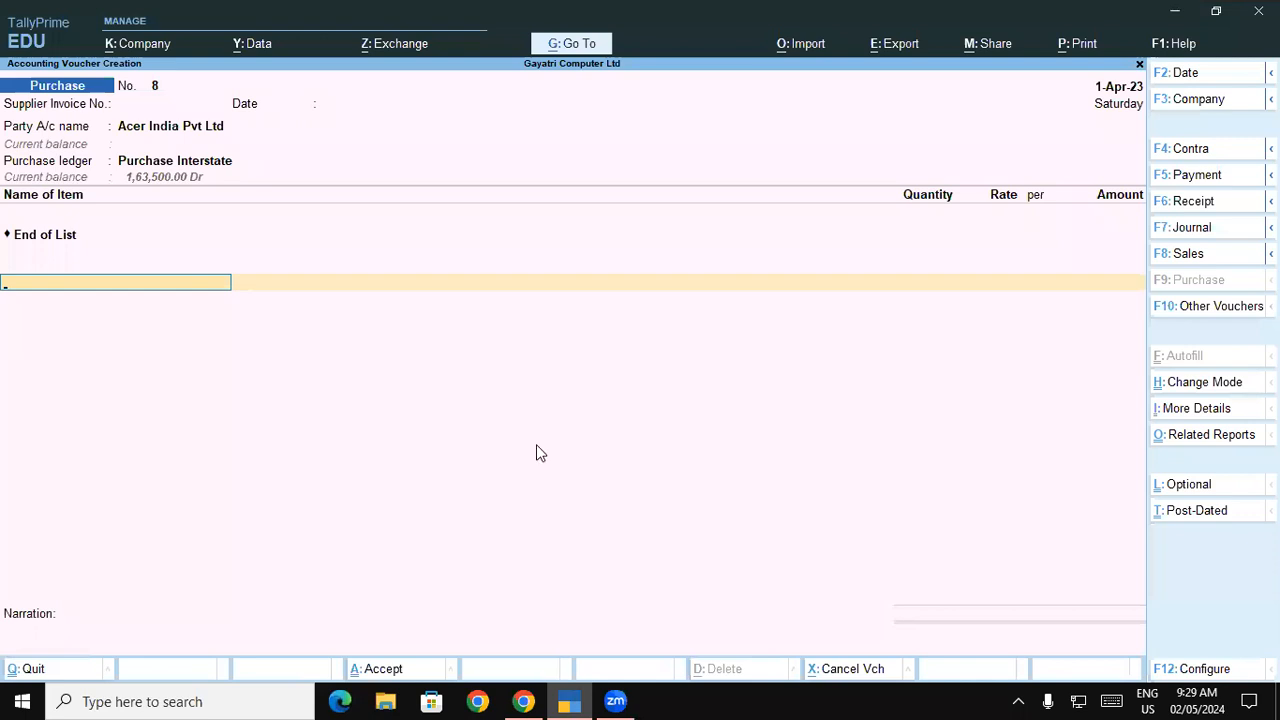
key(BackSpace)
key(BackSpace)
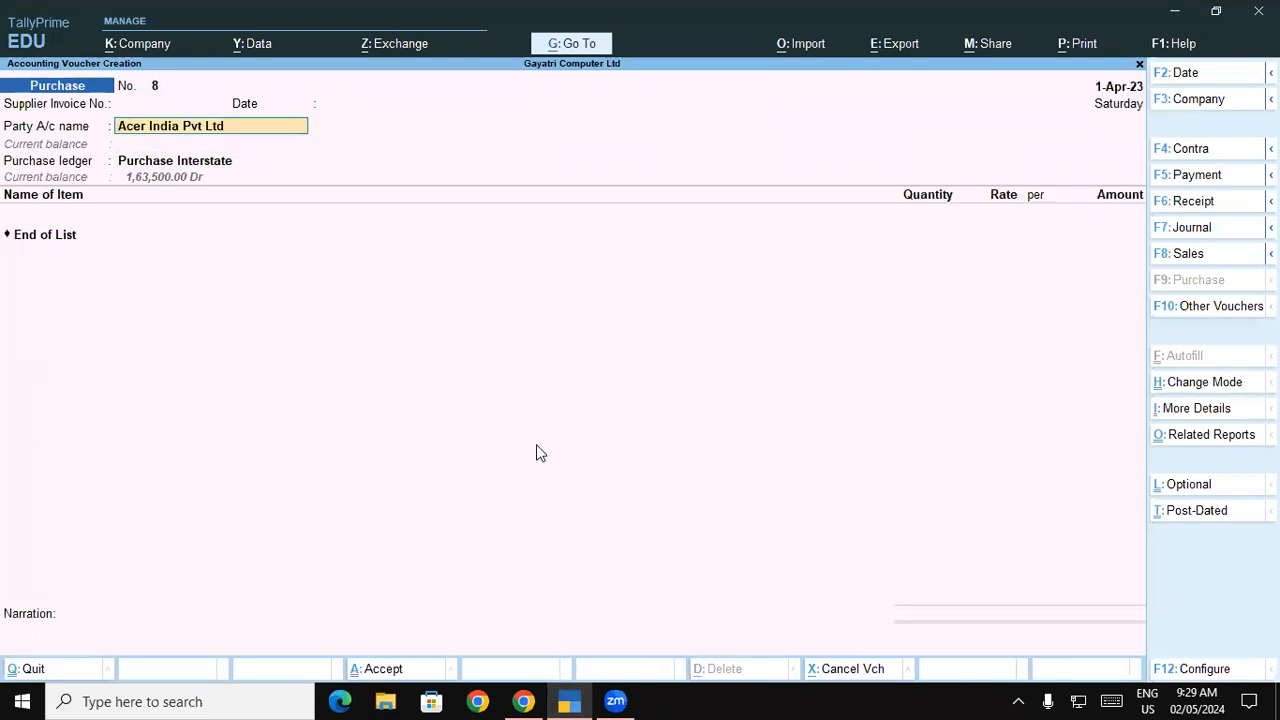
key(alt)
key(alt+Tab)
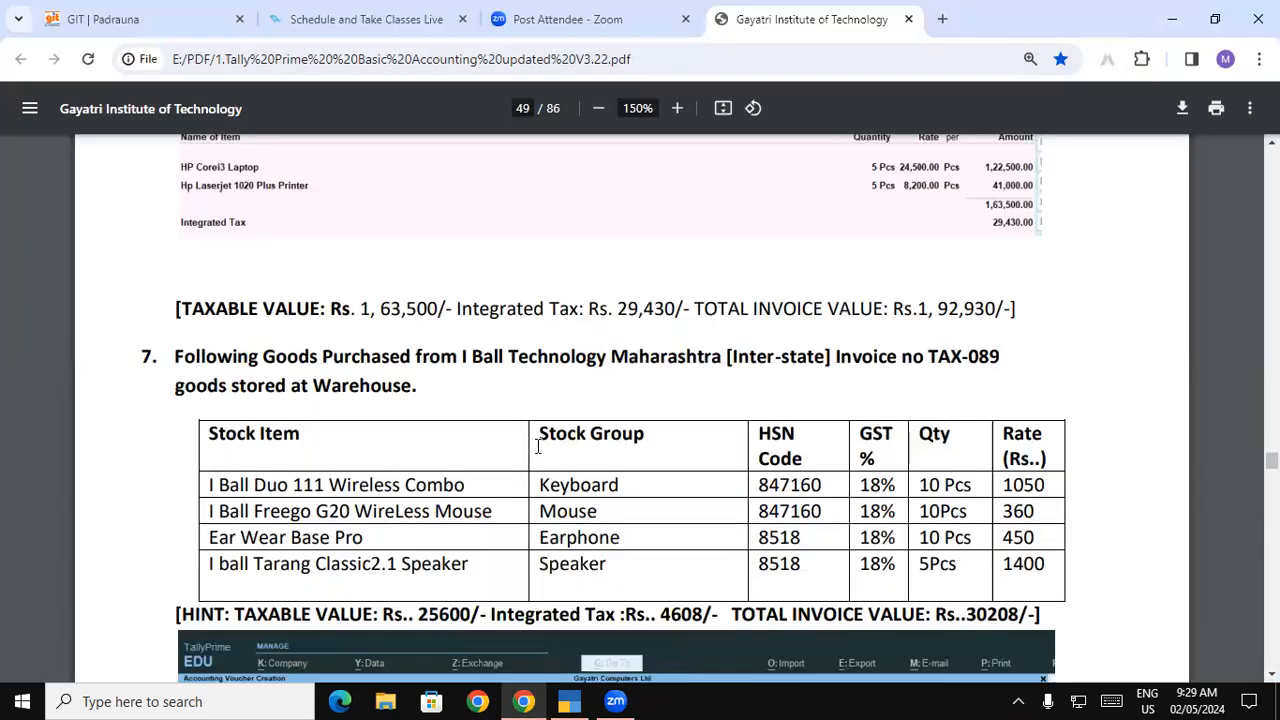
key(alt+Tab)
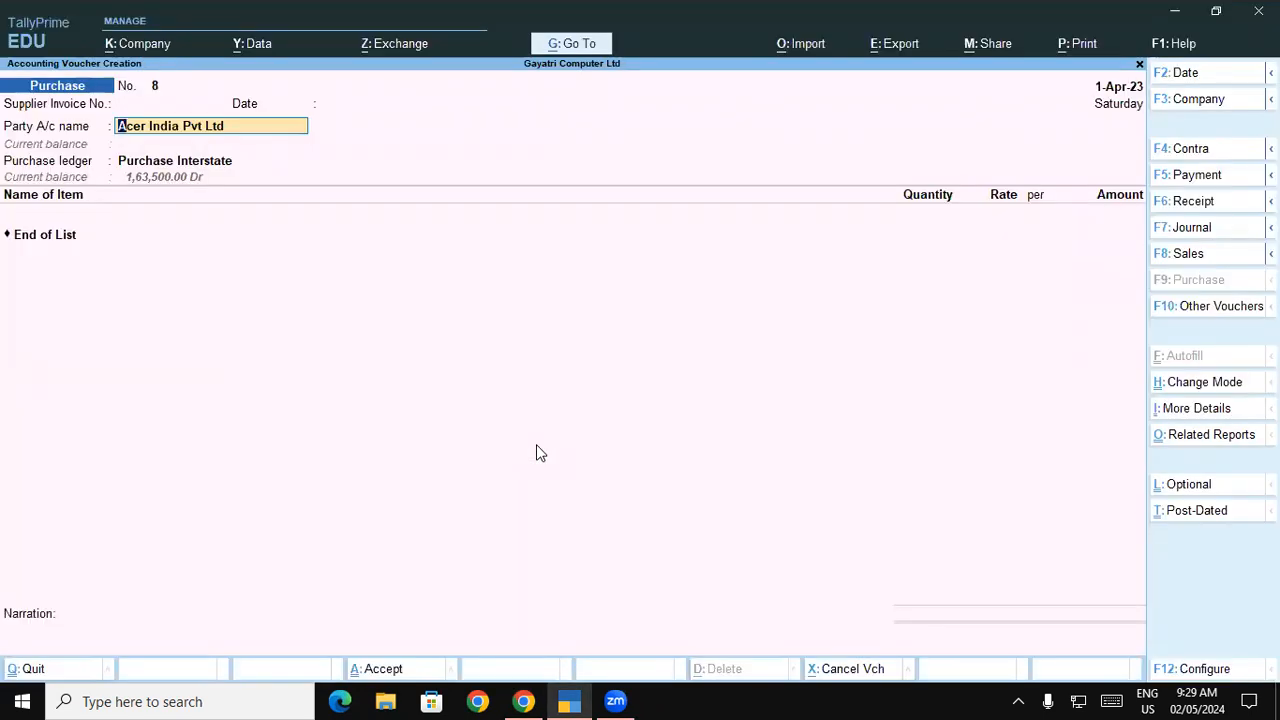
key(Return)
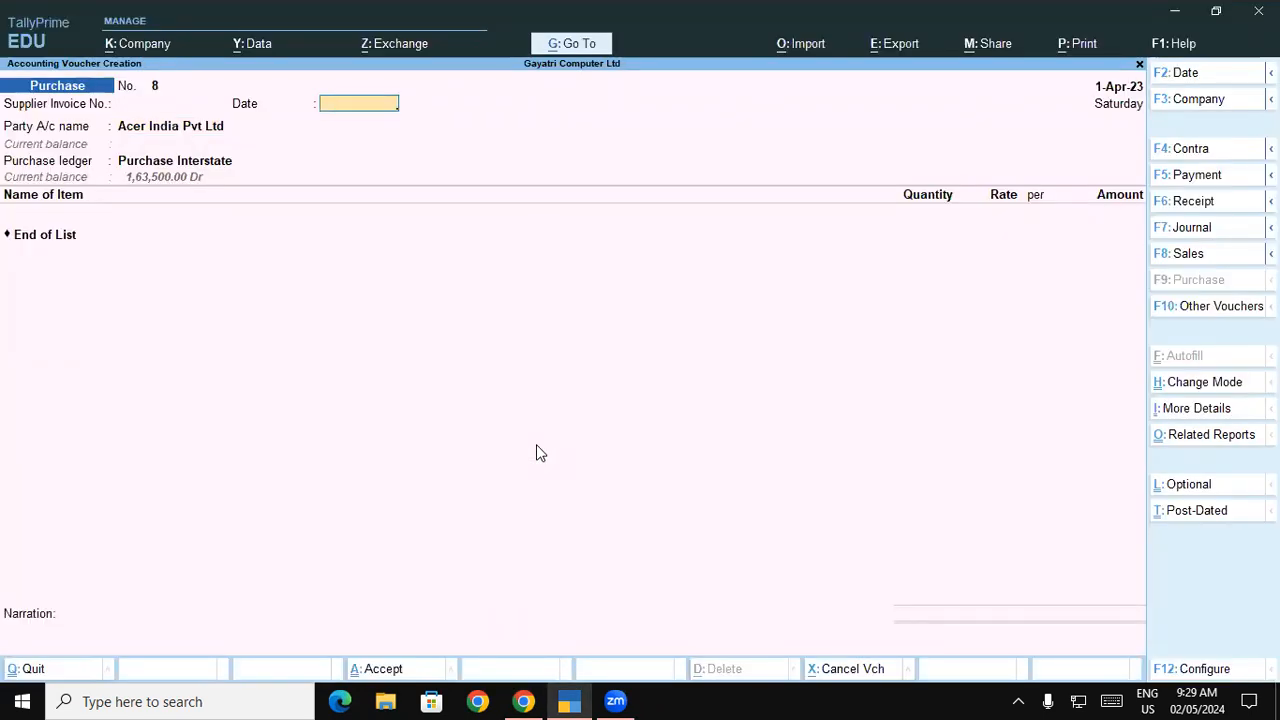
key(BackSpace)
key(alt+Tab)
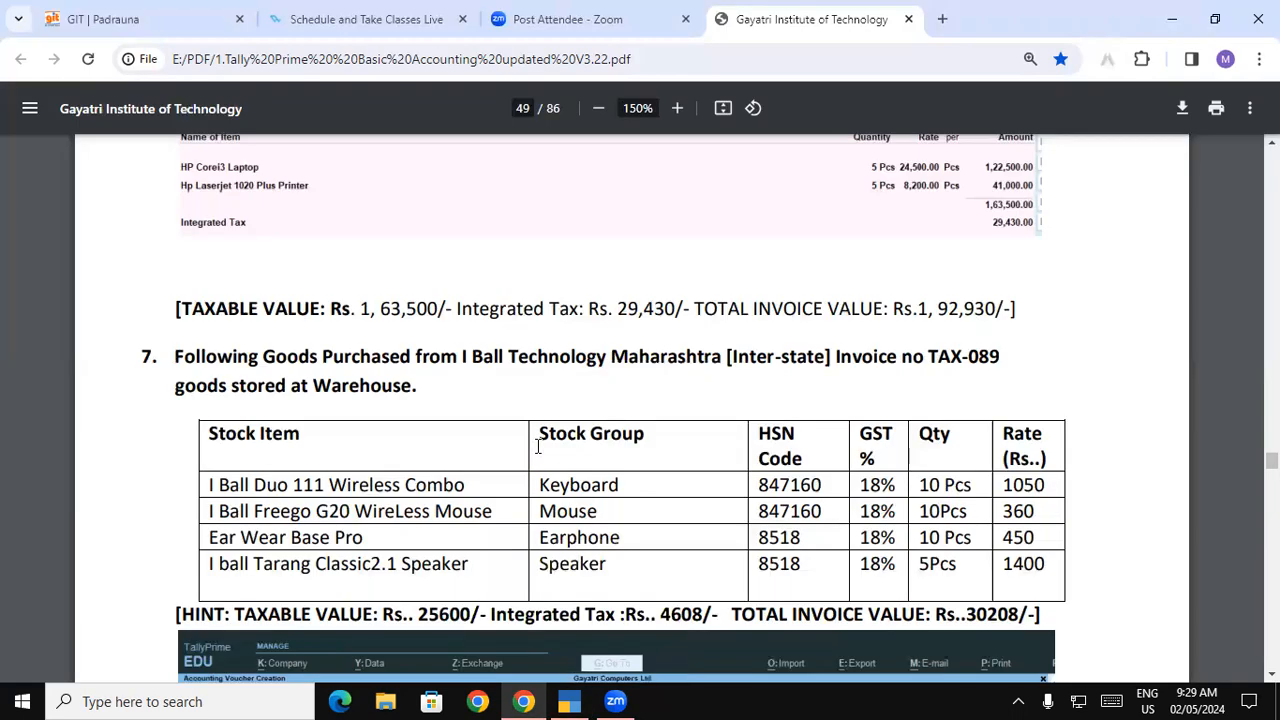
key(alt+Tab)
text(Ta)
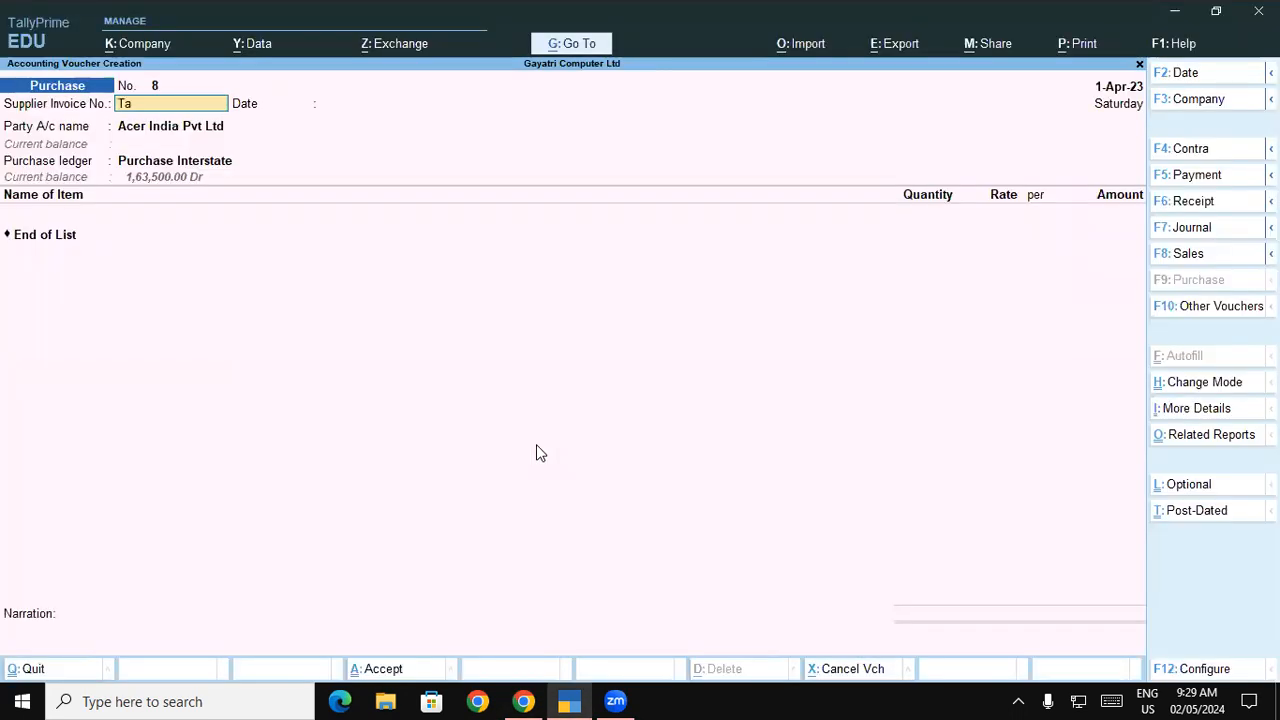
text(x-089)
key(Return)
key(Return)
Select I Ball Technology as the party account and accept its receipt and party details with Maharashtra as the state.
text(I)
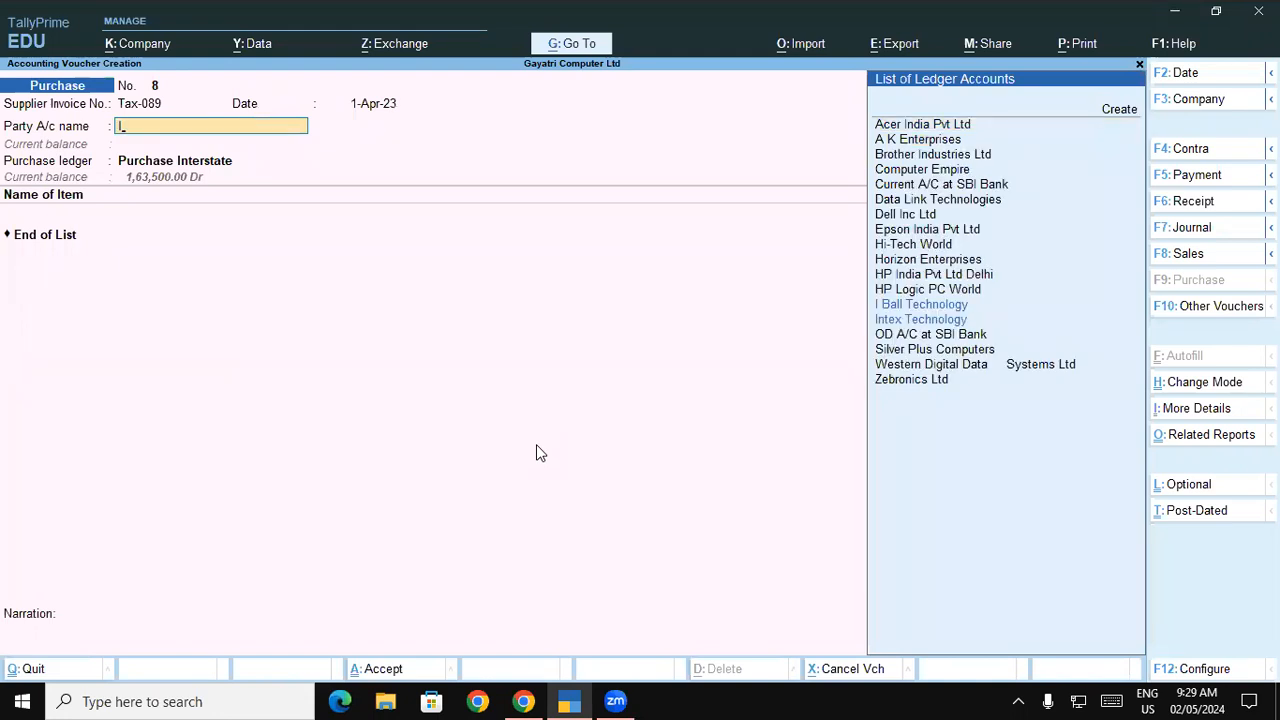
key(Return)
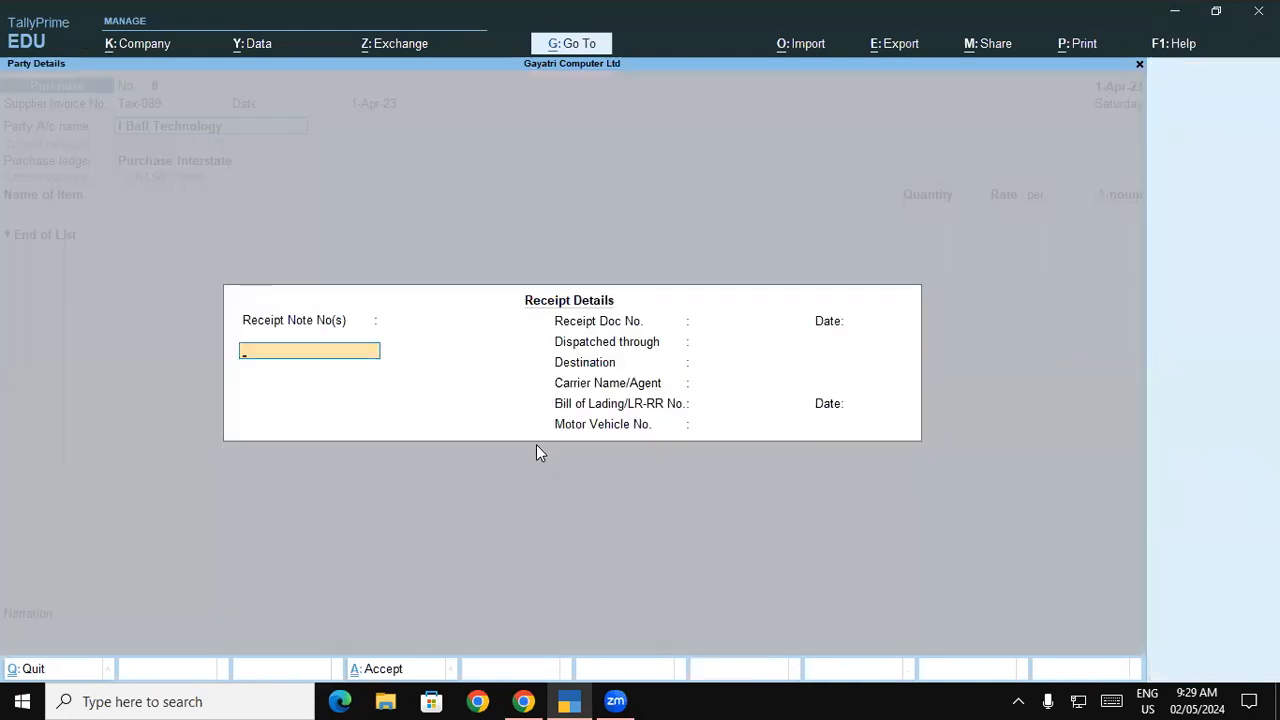
key(ctrl+a)
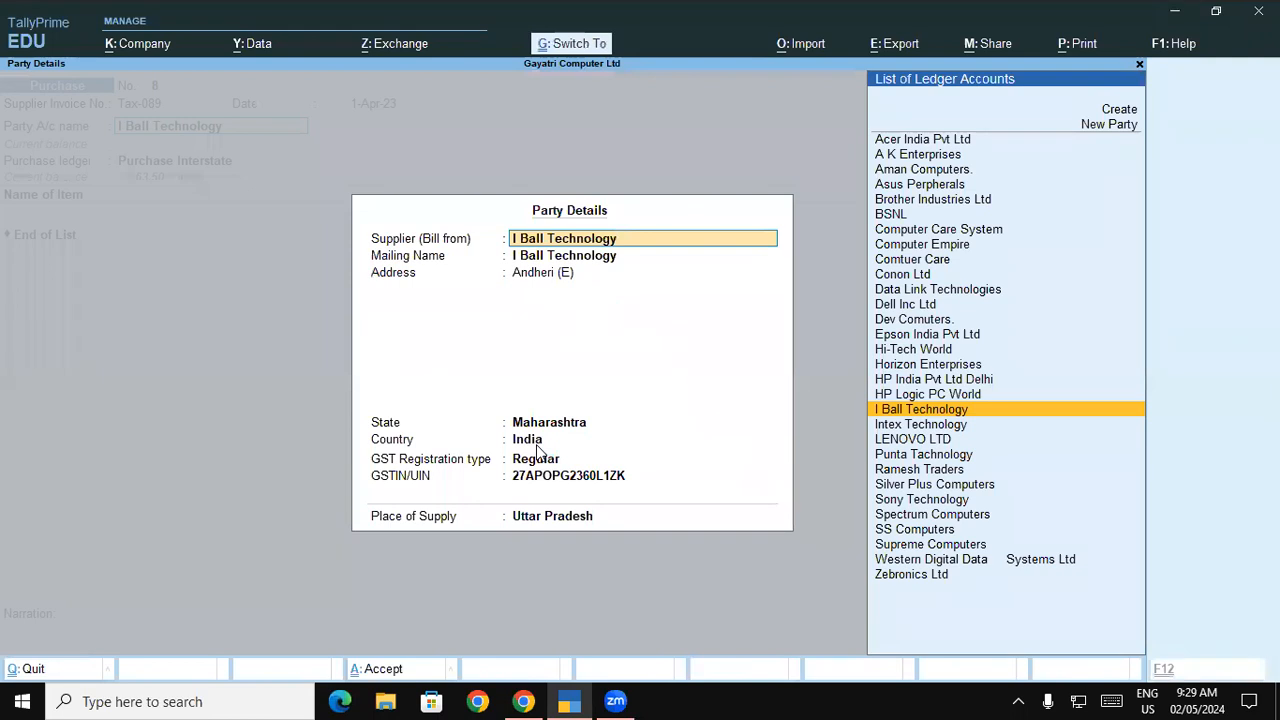
key(Return)
key(Return)
key(Return)
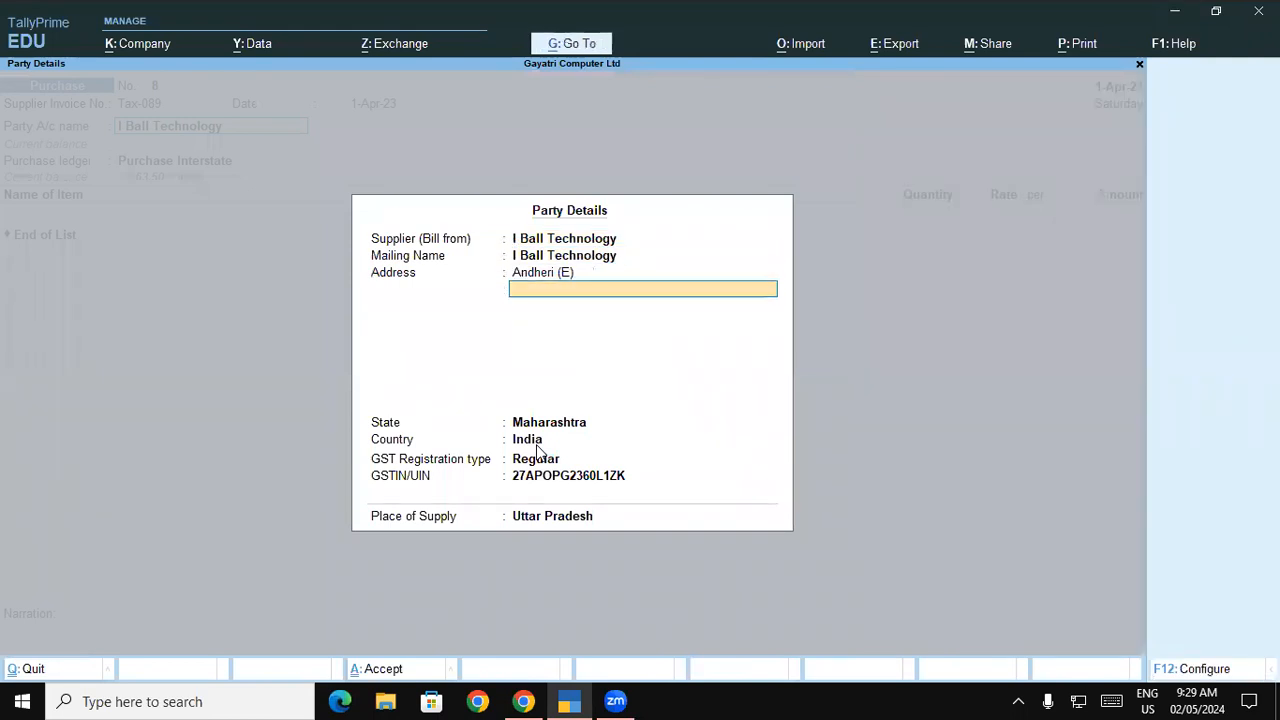
key(Return)
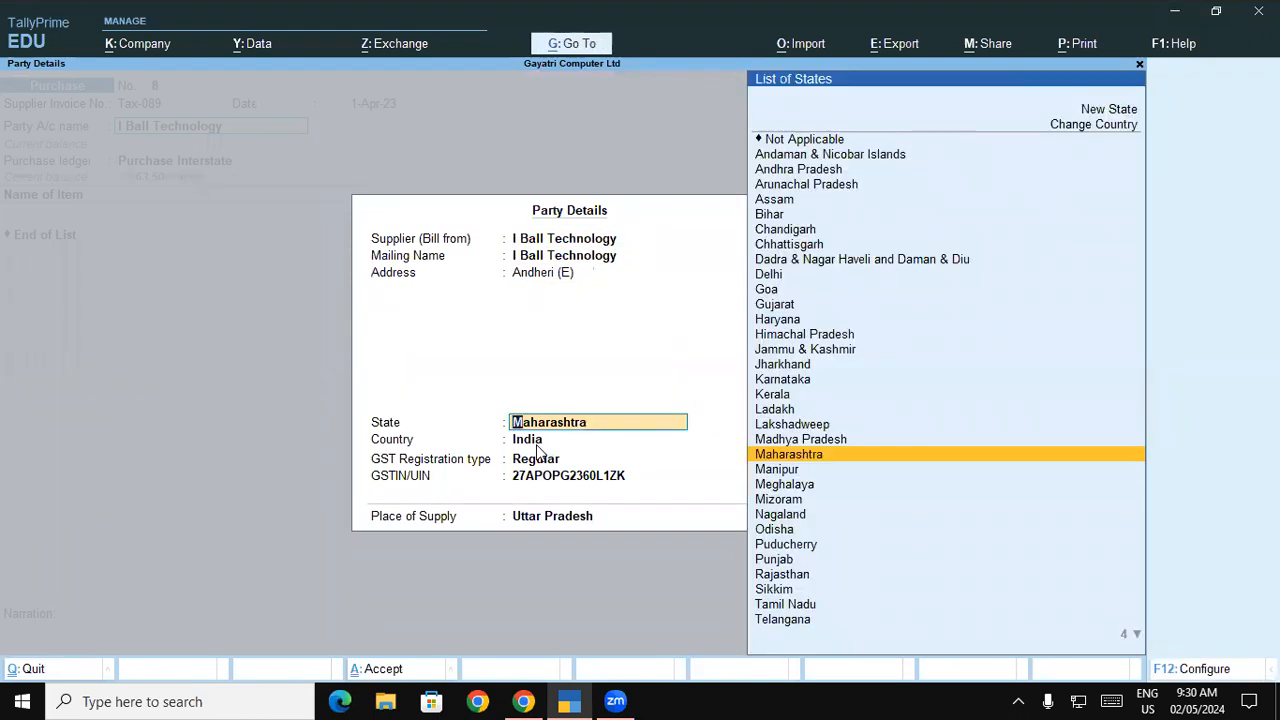
key(Return)
key(Return)
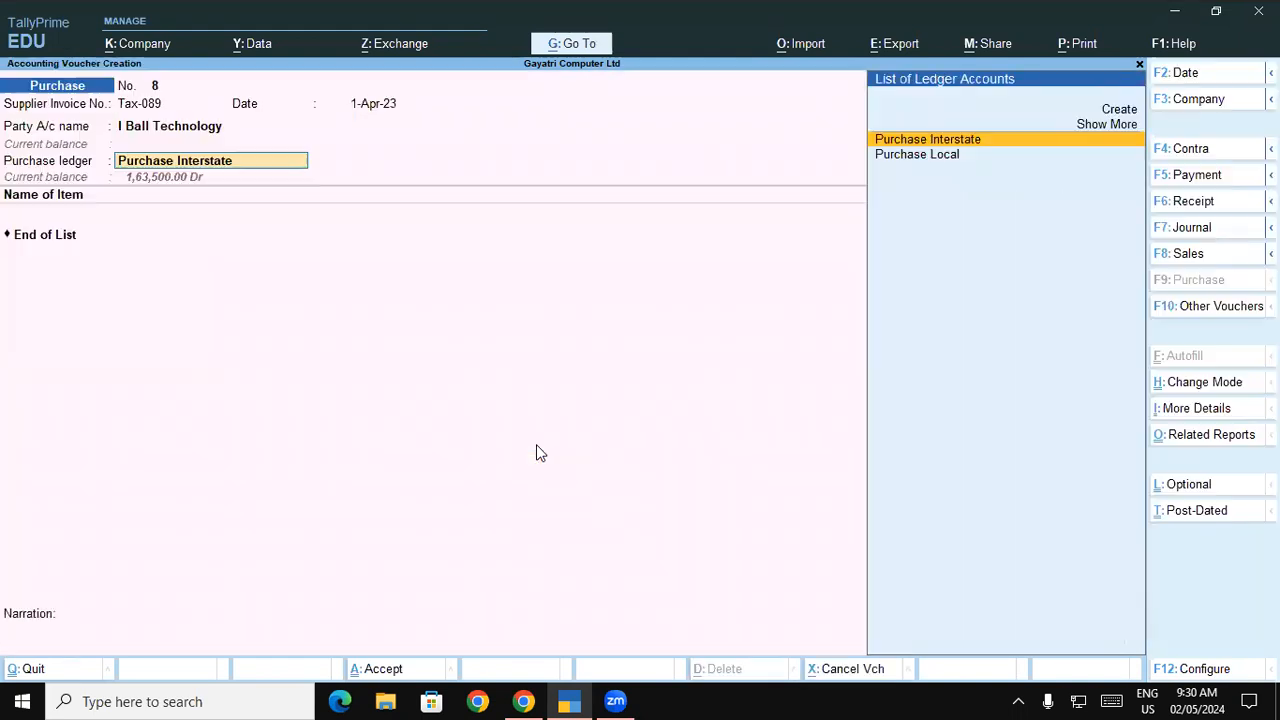
Choose Purchase Interstate as the purchase ledger of the voucher.
key(Down)
key(Up)
key(Return)
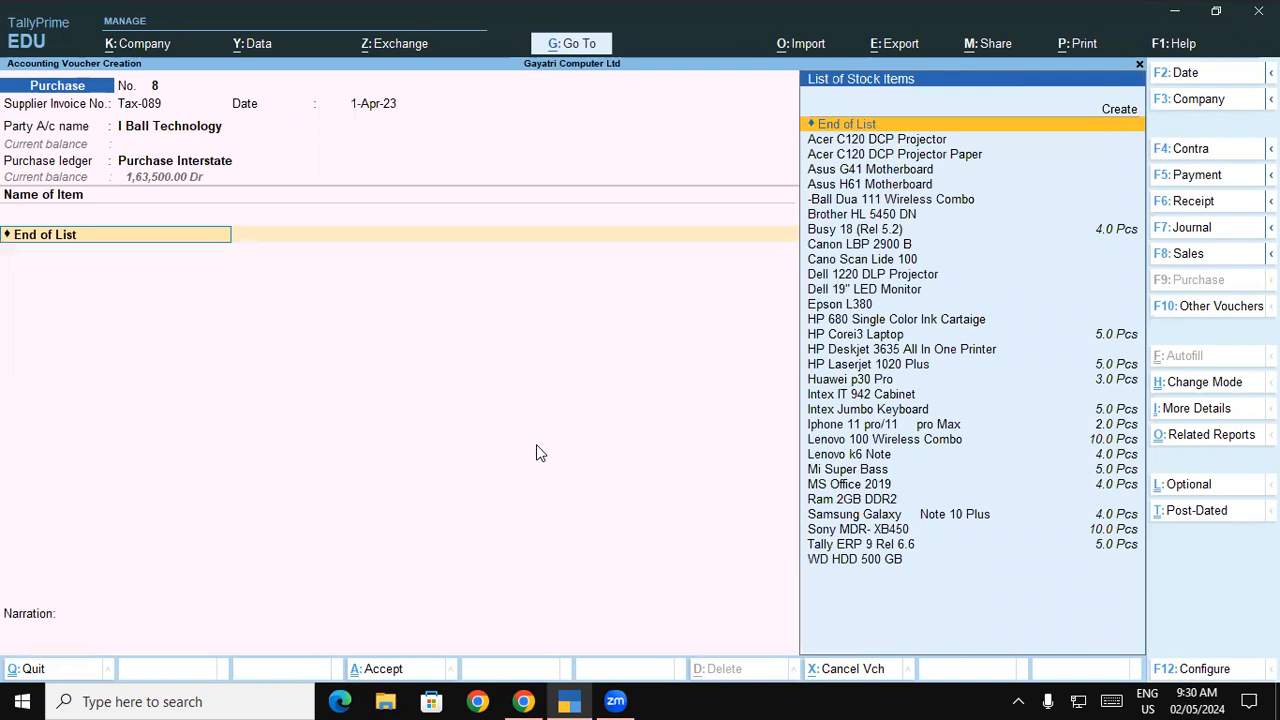
Copy the item name I Ball Duo 111 Wireless Combo from the PDF notes and look for it among the voucher's stock items.
key(alt)
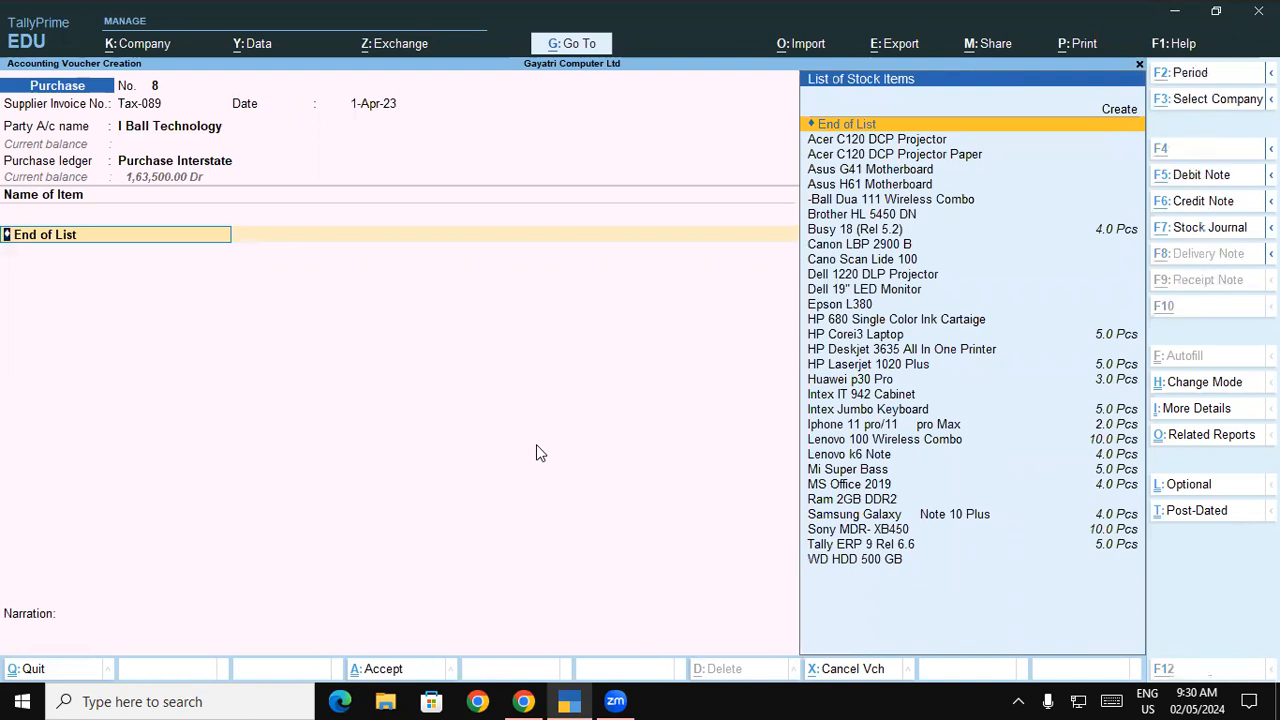
key(alt+Tab)
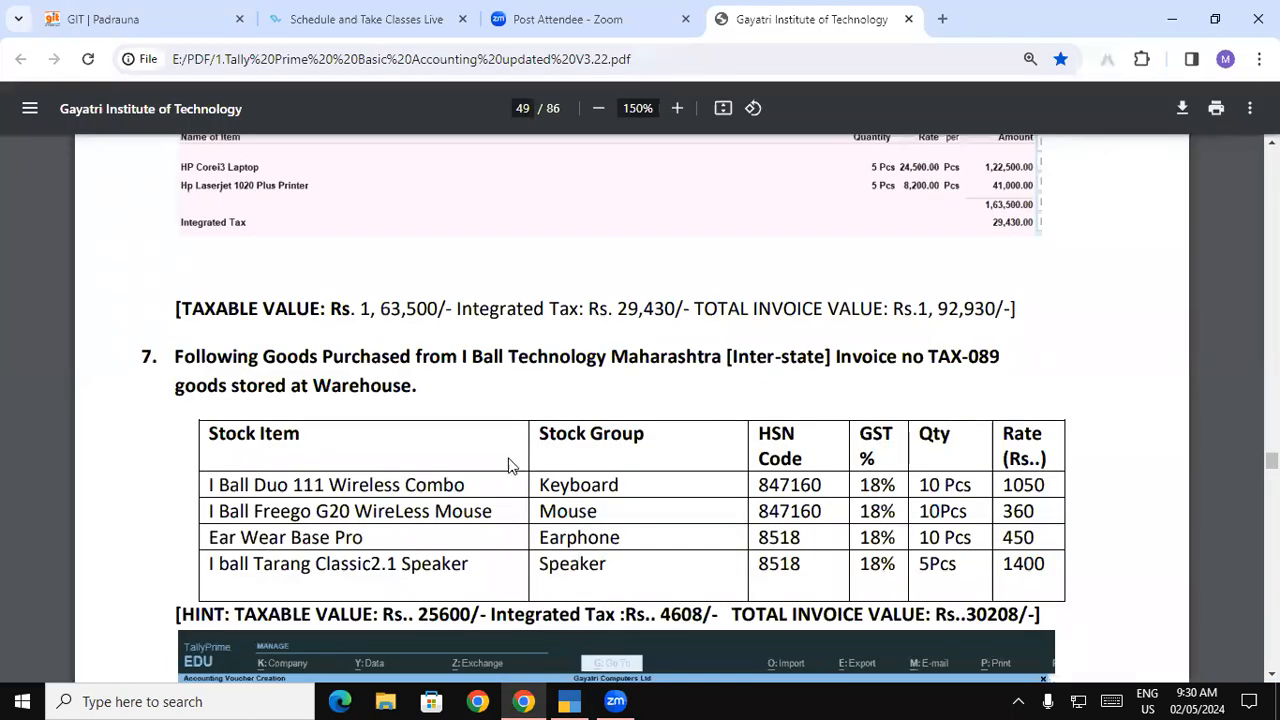
drag(209, 487, 546, 463)
key(ctrl+c)
key(alt+Tab)
text(I)
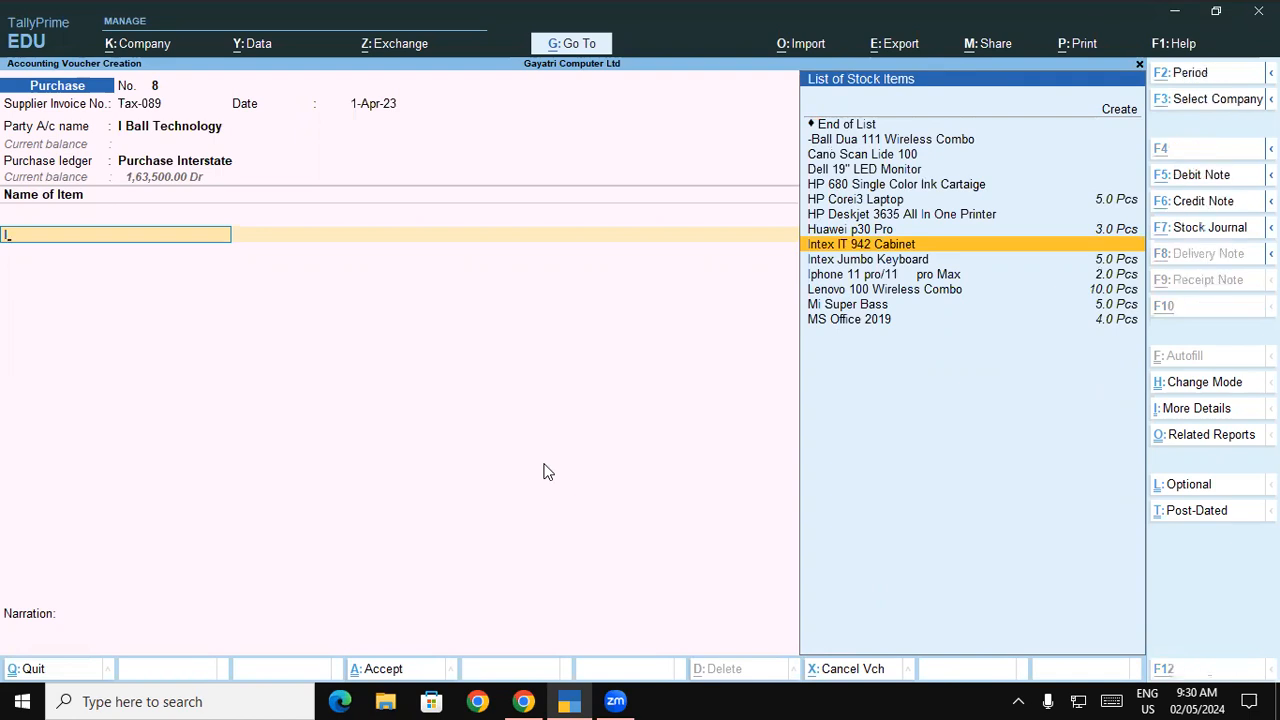
Check the stock group, HSN code and GST rate of the I Ball Duo 111 Wireless Combo in the PDF notes.
key(alt+Tab)
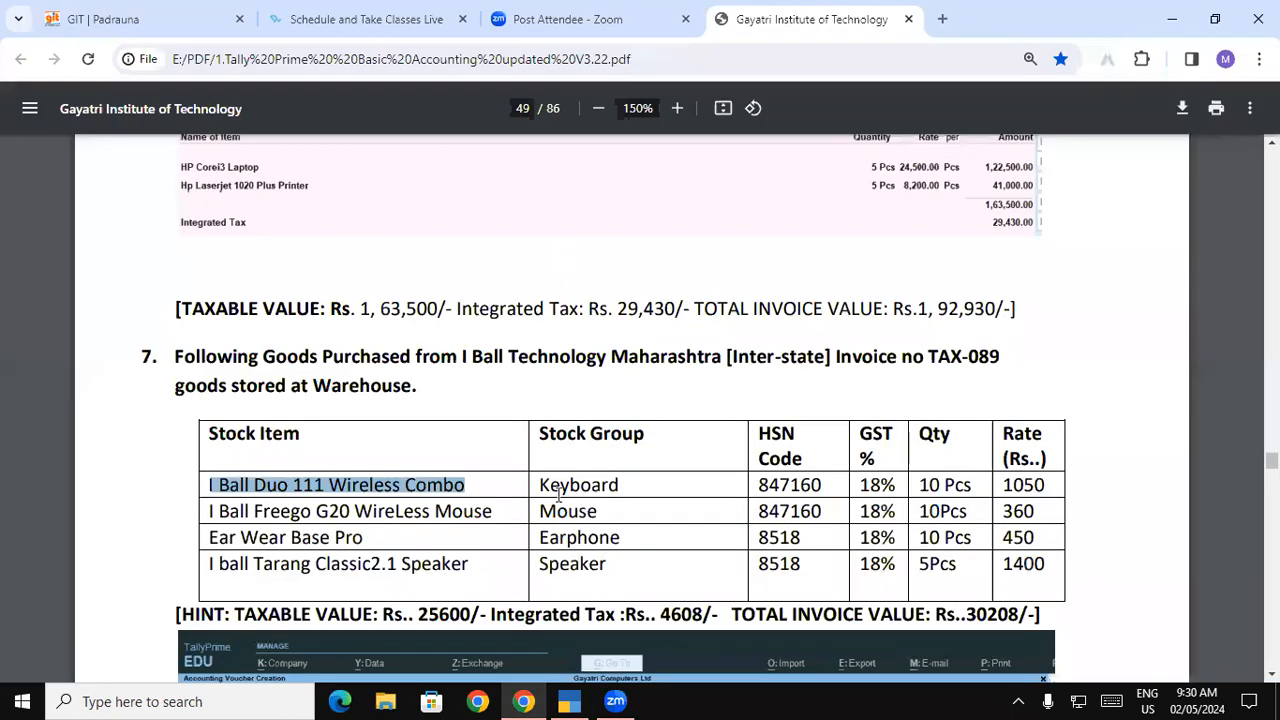
drag(541, 486, 628, 482)
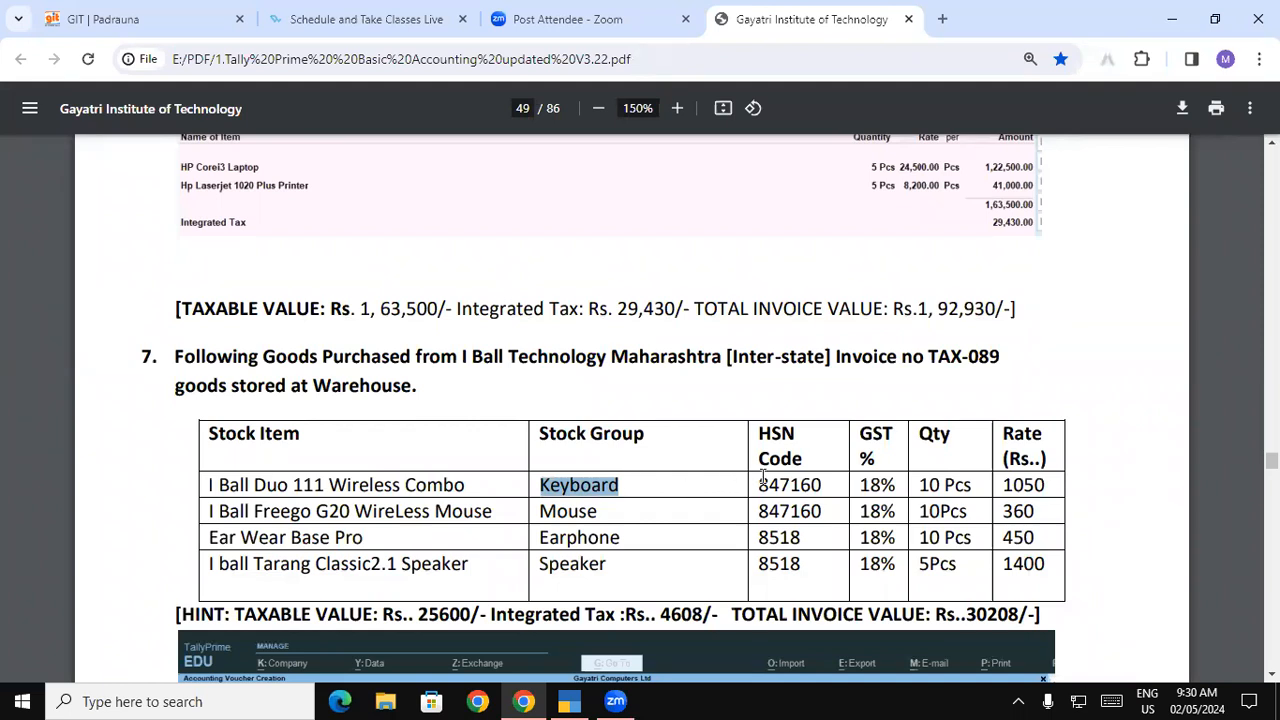
drag(762, 480, 897, 484)
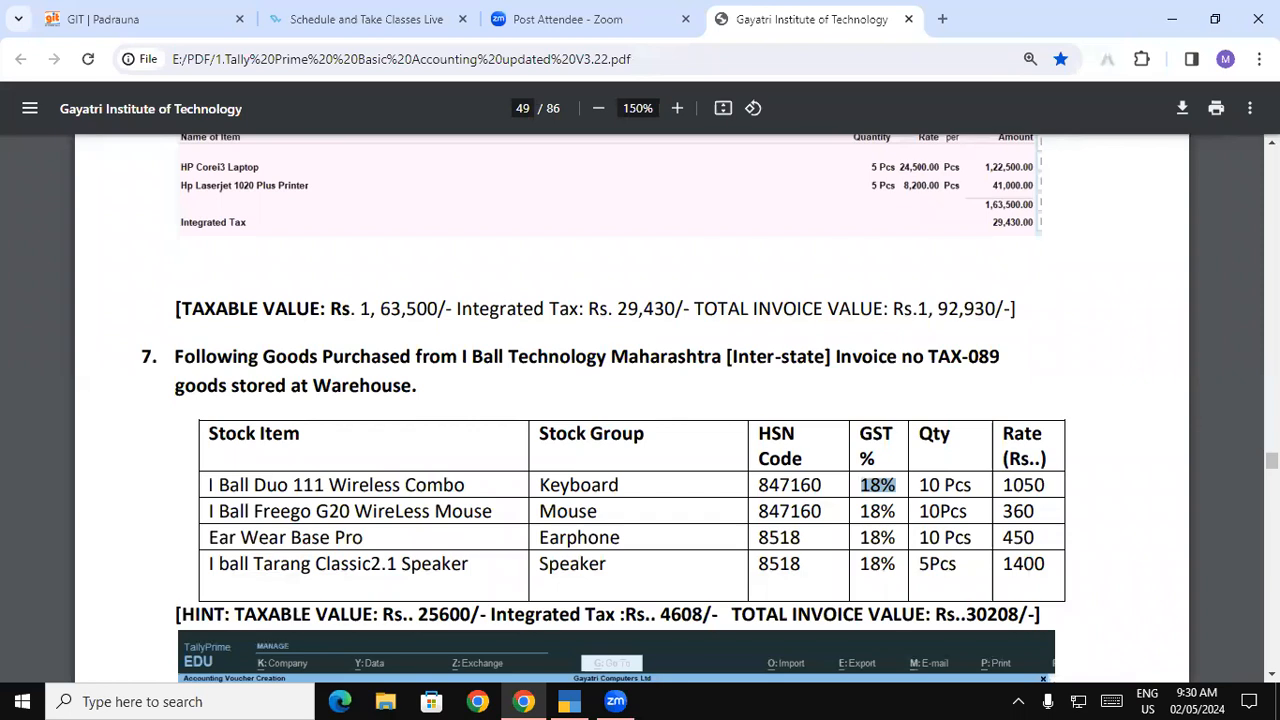
click(1272, 674)
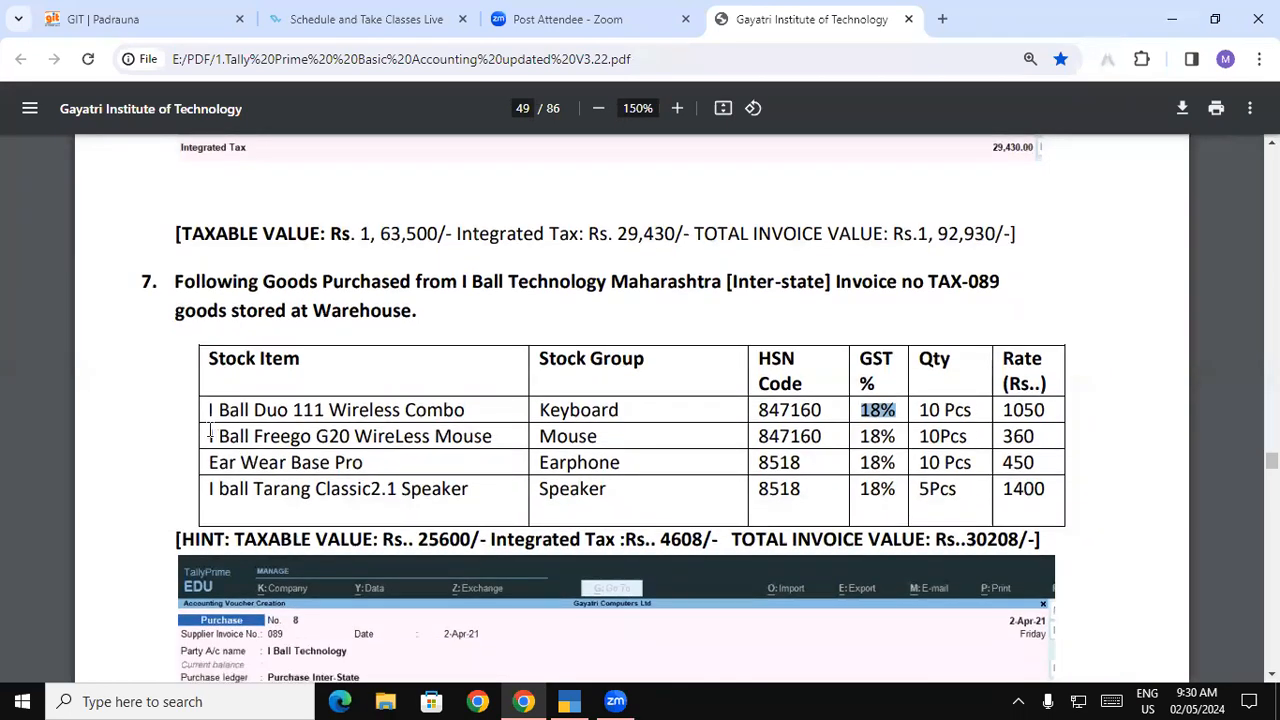
drag(204, 410, 464, 410)
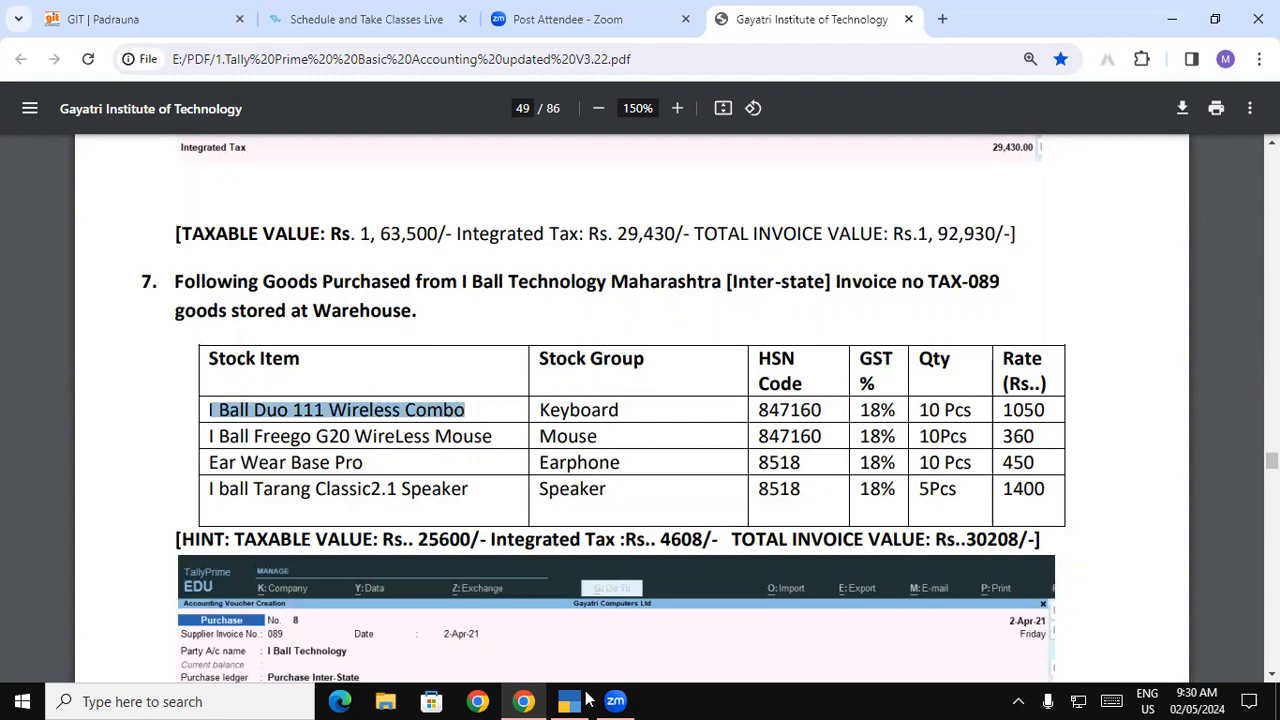
Switch to TallyPrime and create a stock item named I Ball Duo 111 Wireless Combo under the Keyboard group.
key(alt+Tab)
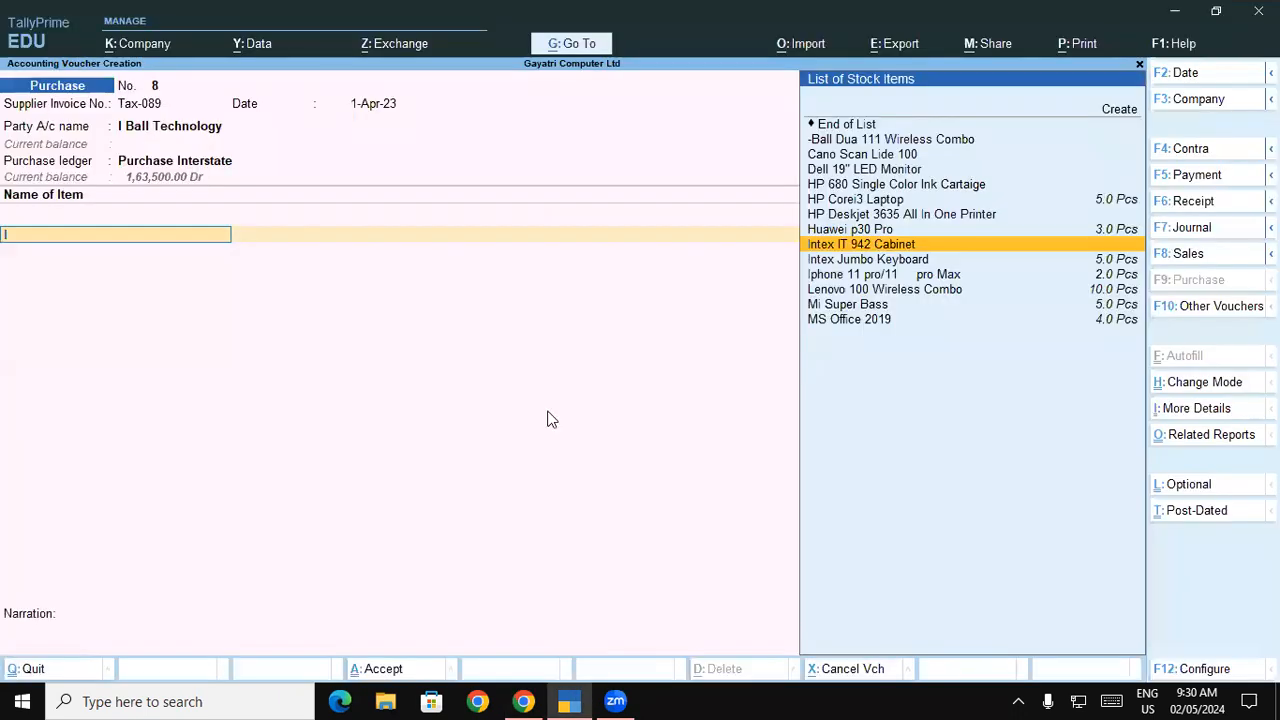
key(alt+c)
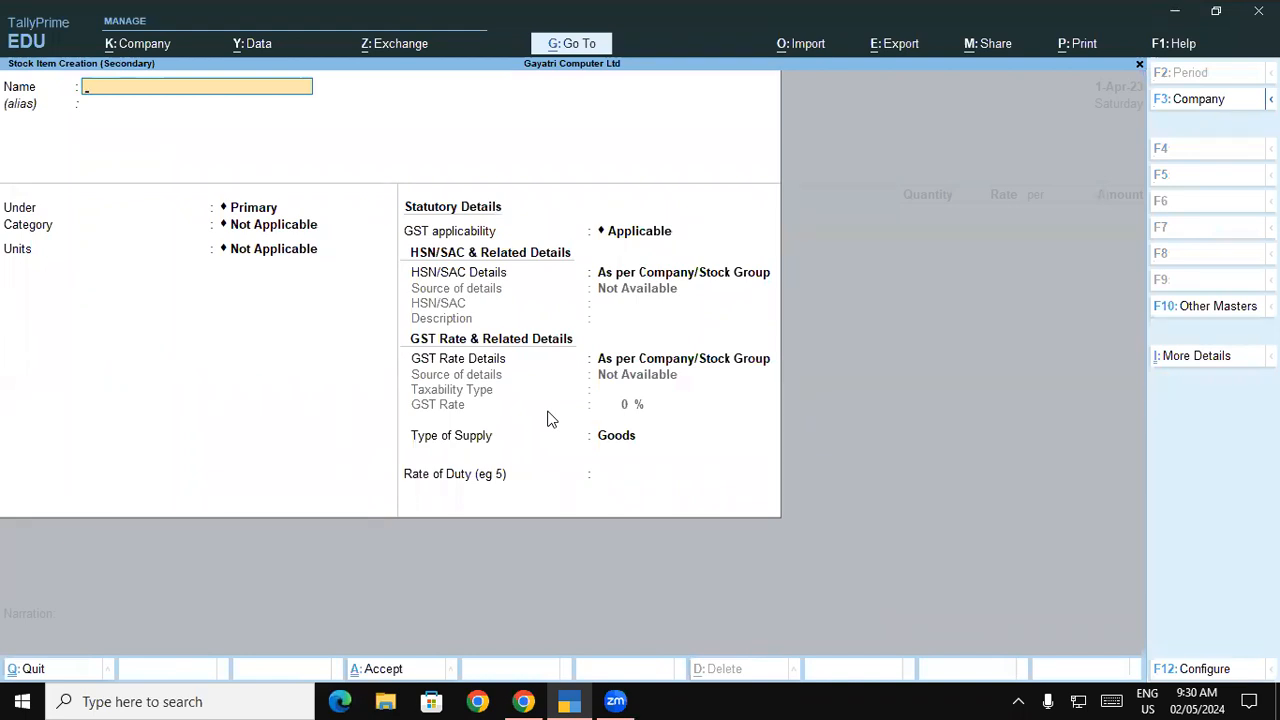
key(ctrl+v)
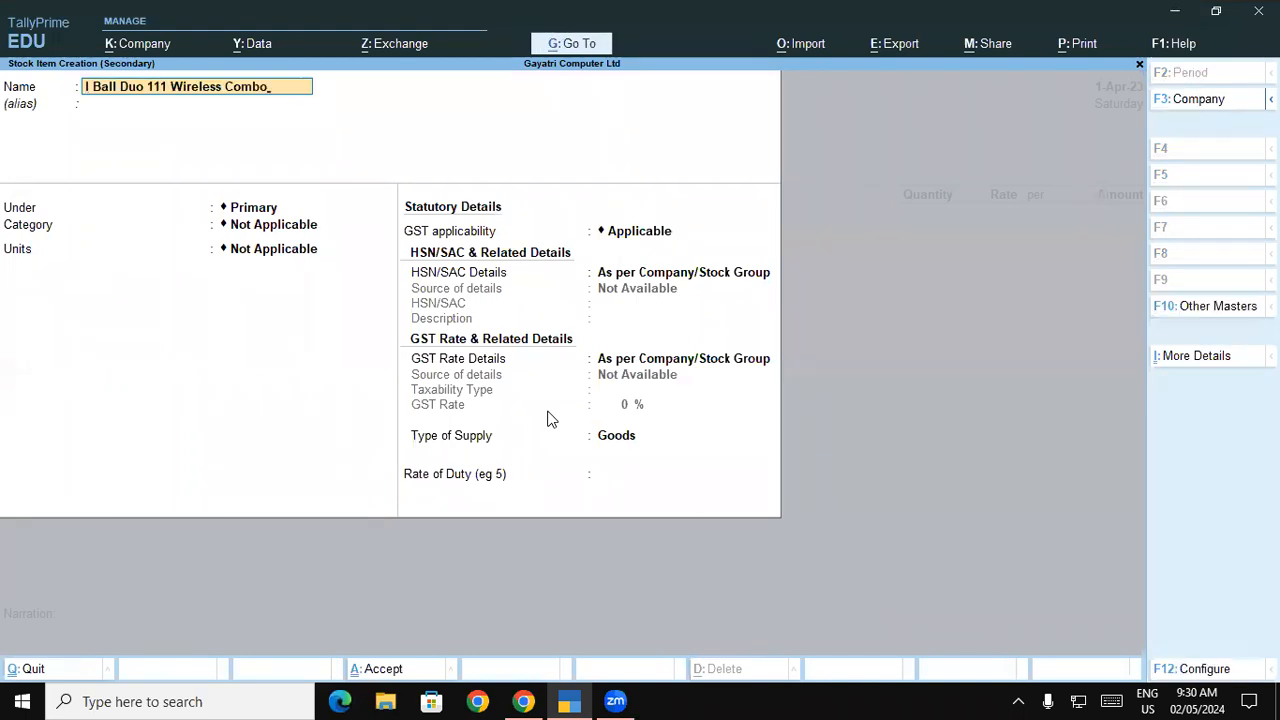
key(Return)
key(Return)
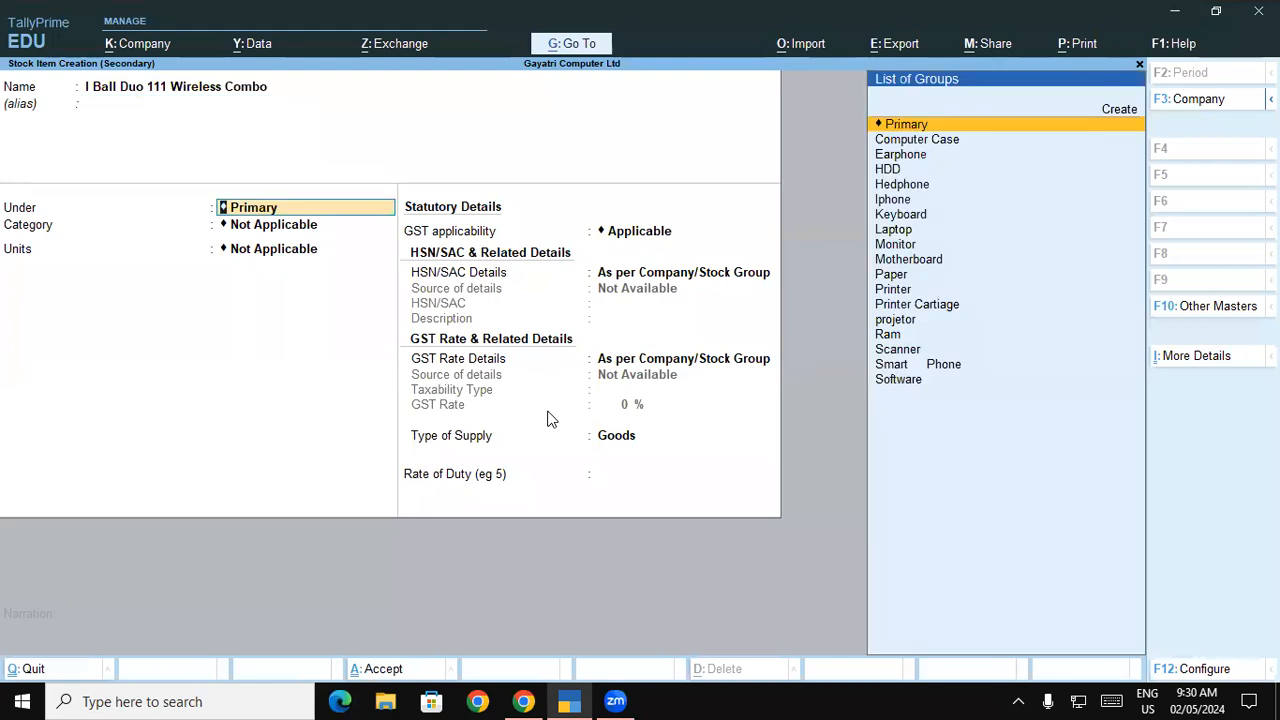
text(Keyboard)
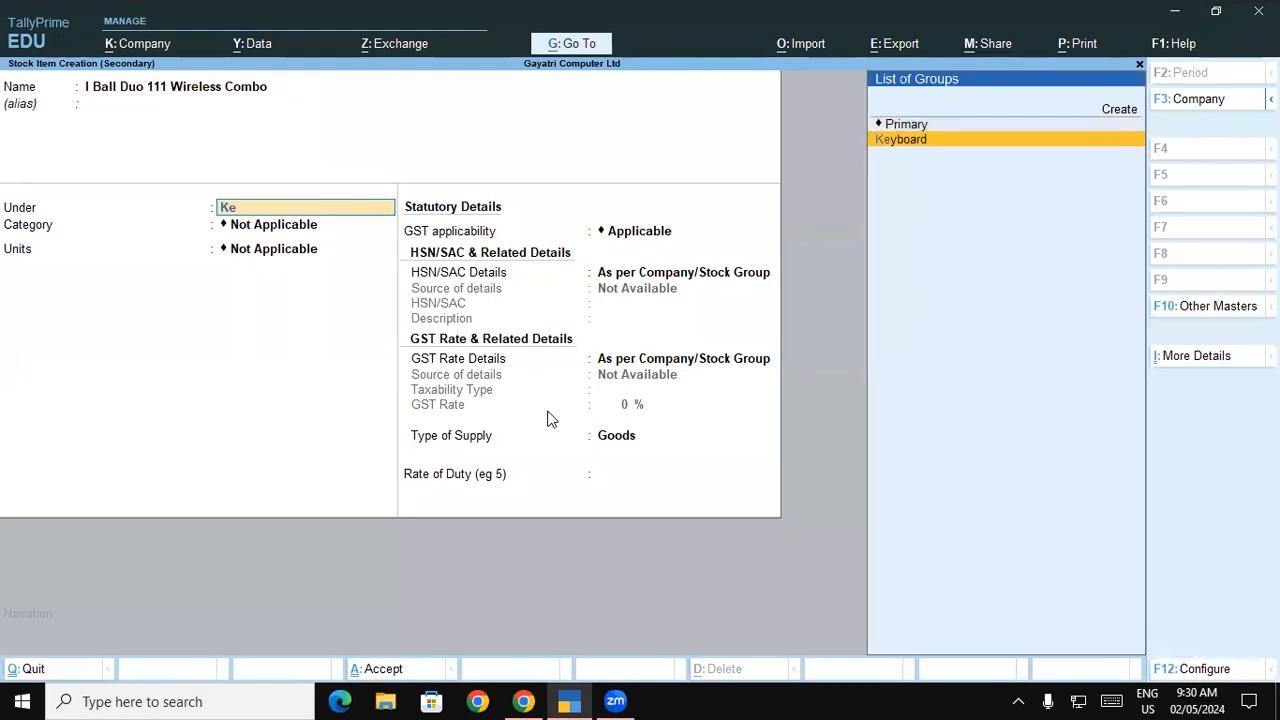
key(Return)
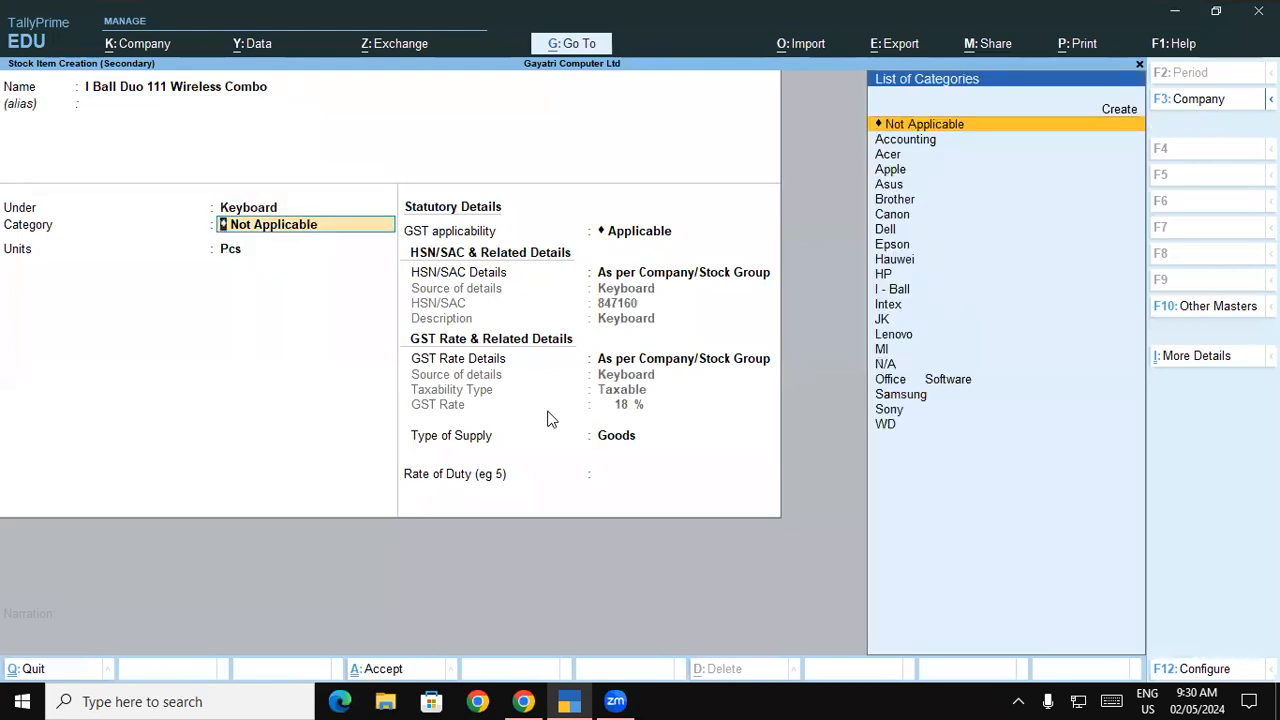
Check the Keyboard stock group's HSN and GST details and compare the GST rate with the item's row in the PDF notes.
key(BackSpace)
key(ctrl+Return)
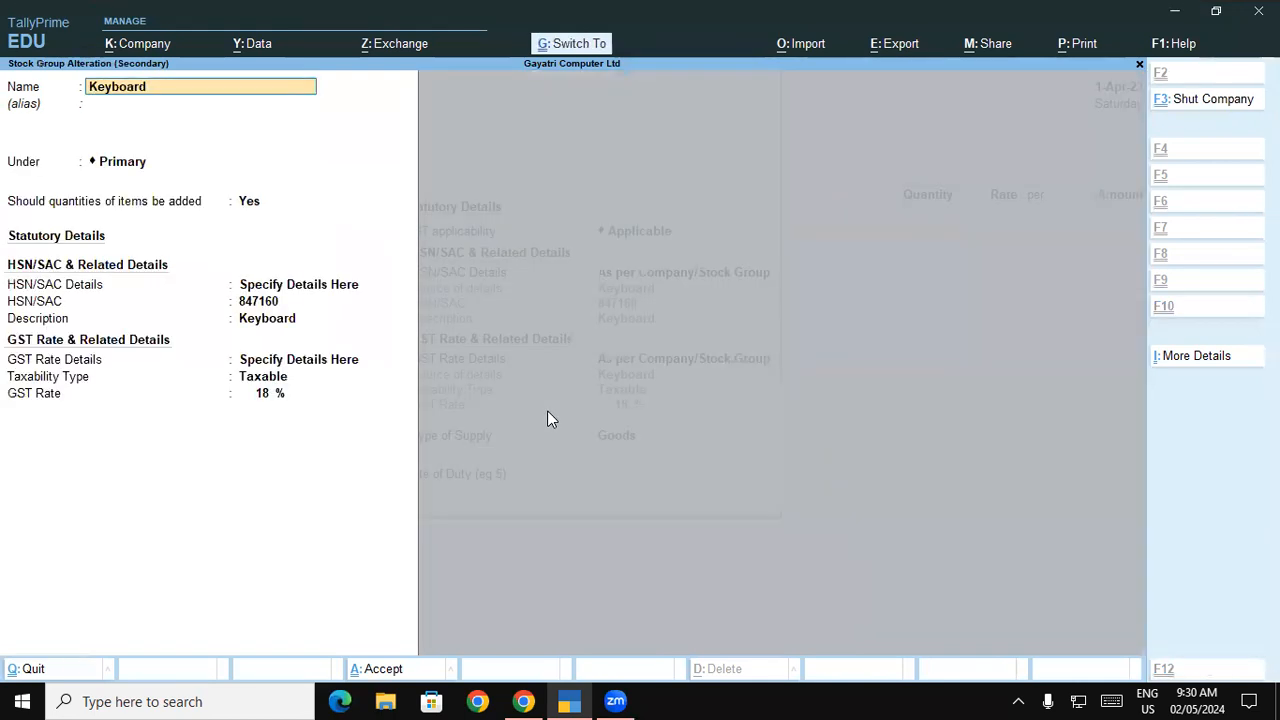
key(Return)
key(Return)
key(Return)
key(Return)
key(Return)
key(Return)
key(Return)
key(Return)
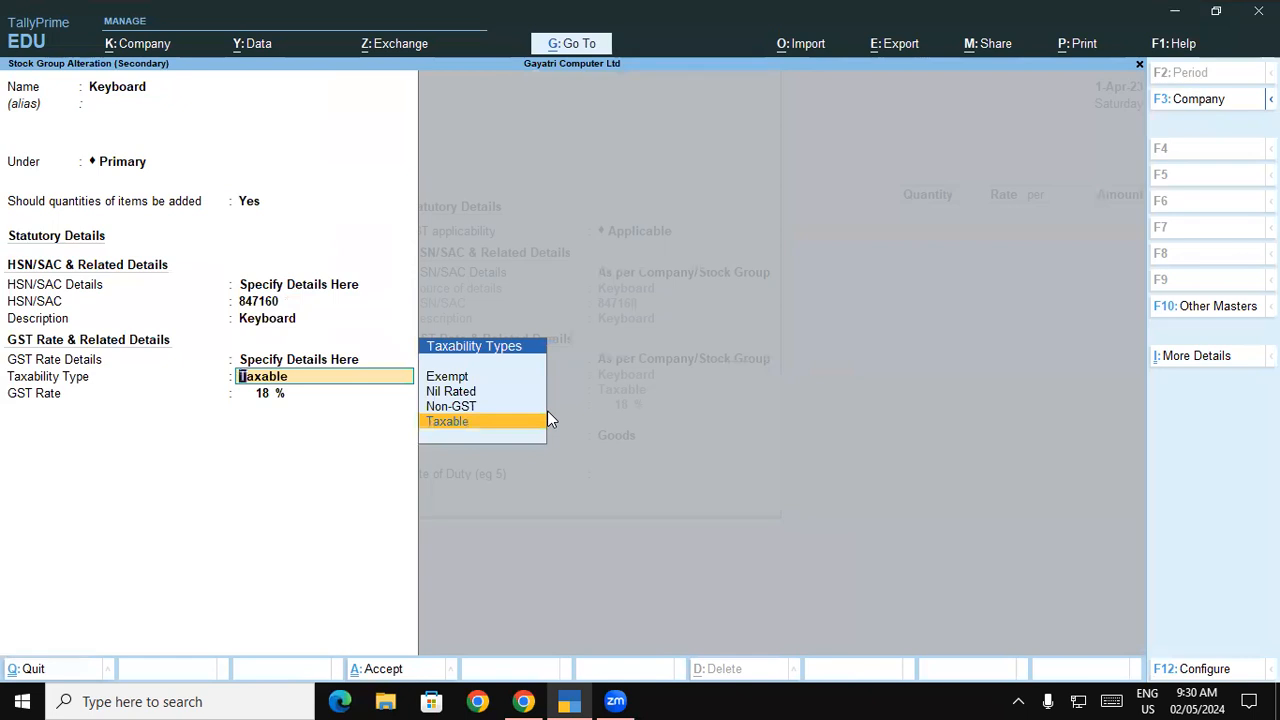
key(ctrl+a)
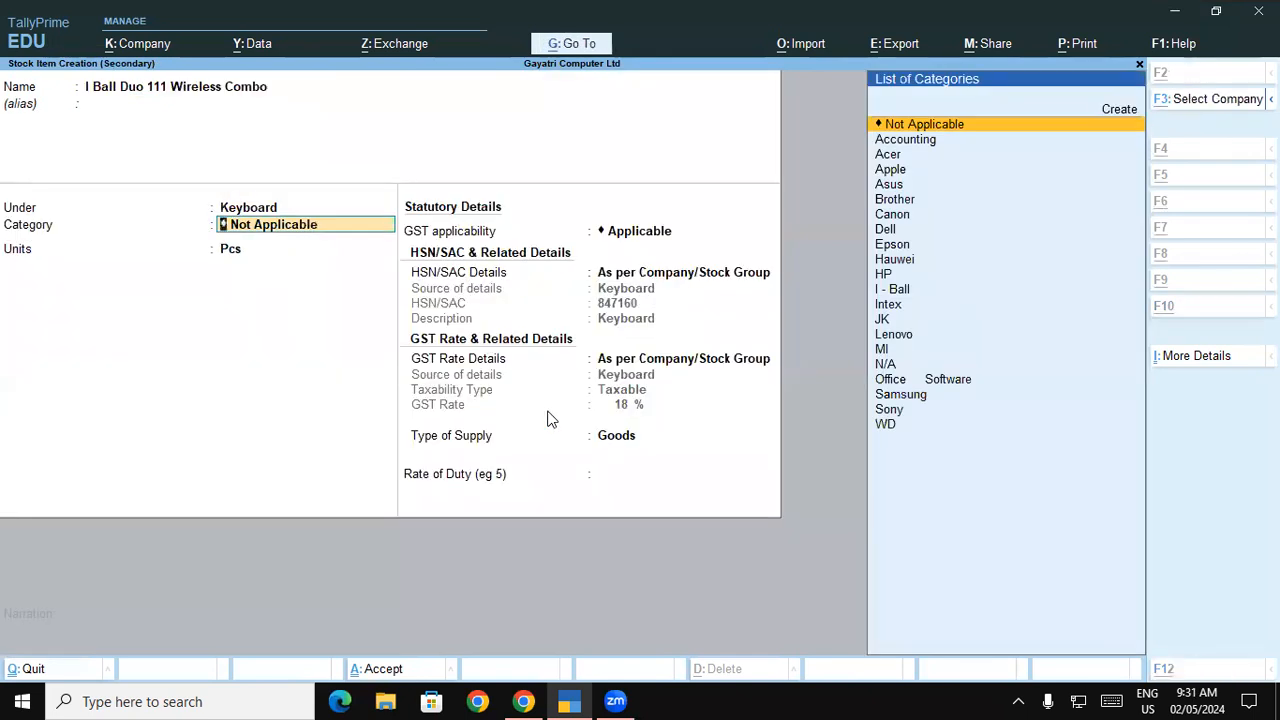
key(alt+Tab)
drag(897, 410, 852, 420)
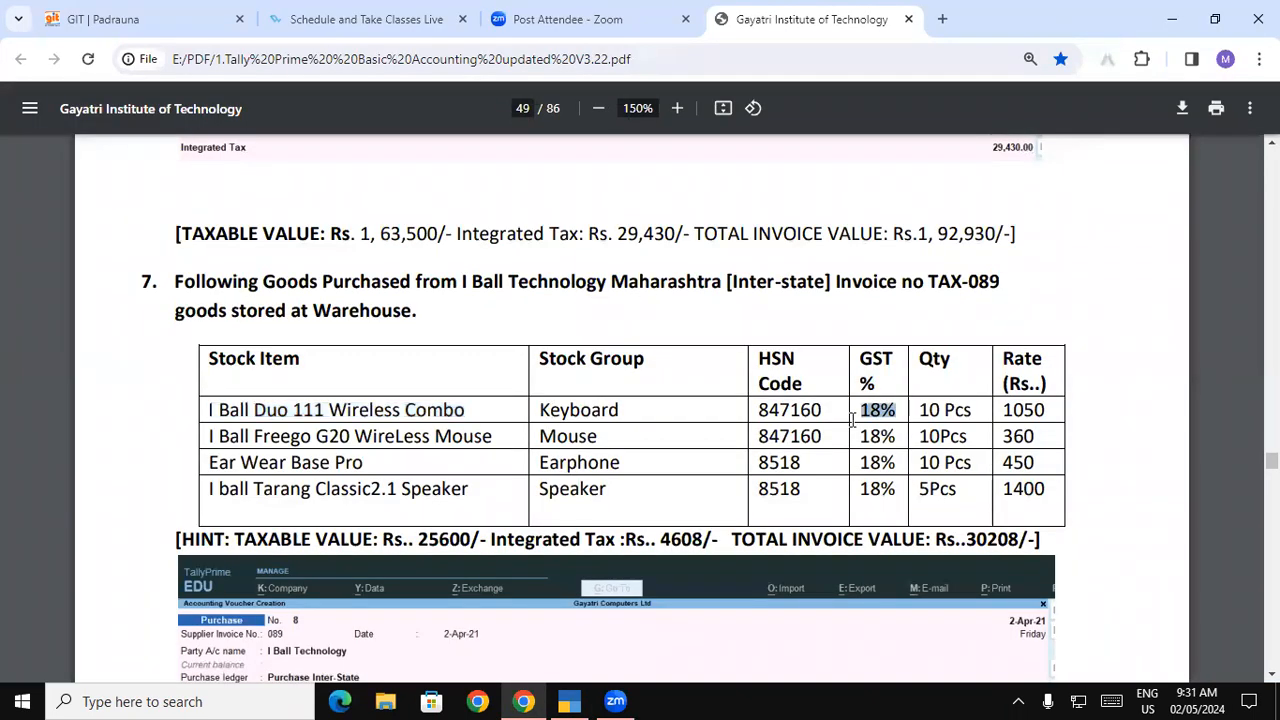
key(alt+Tab)
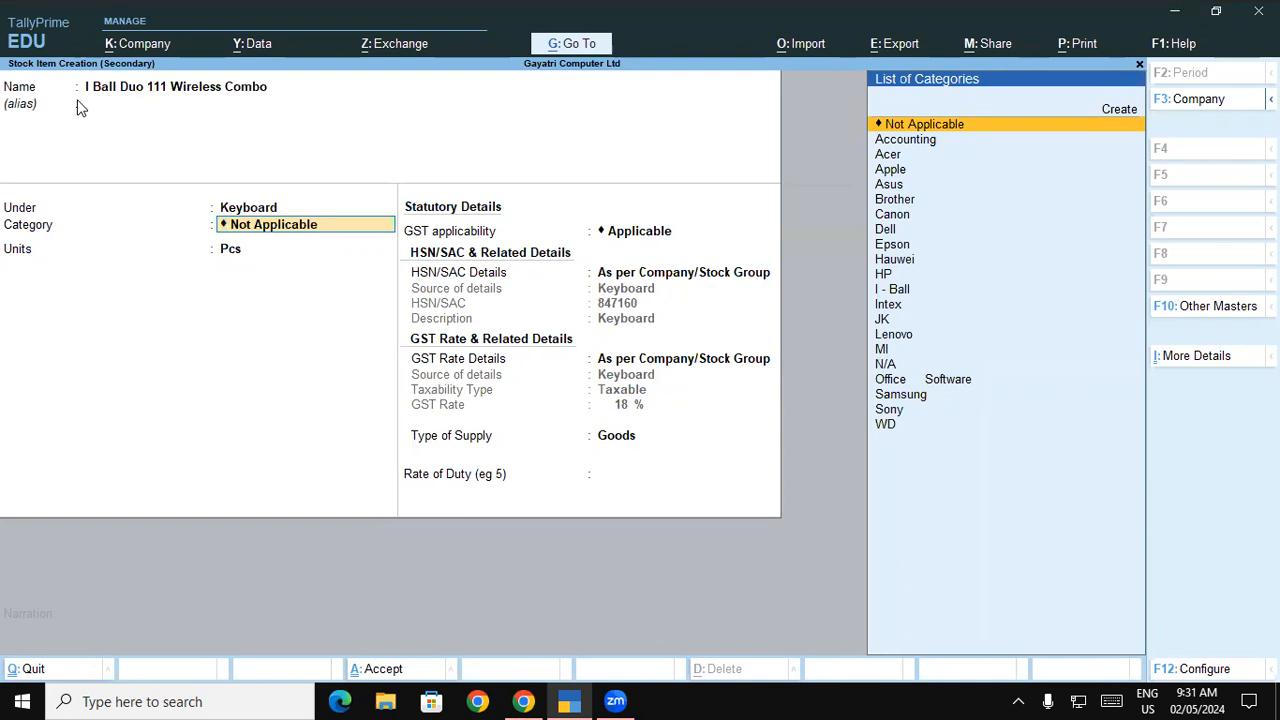
Set the combo item's category to I - Ball with Pcs as its unit and save the stock item.
text(I)
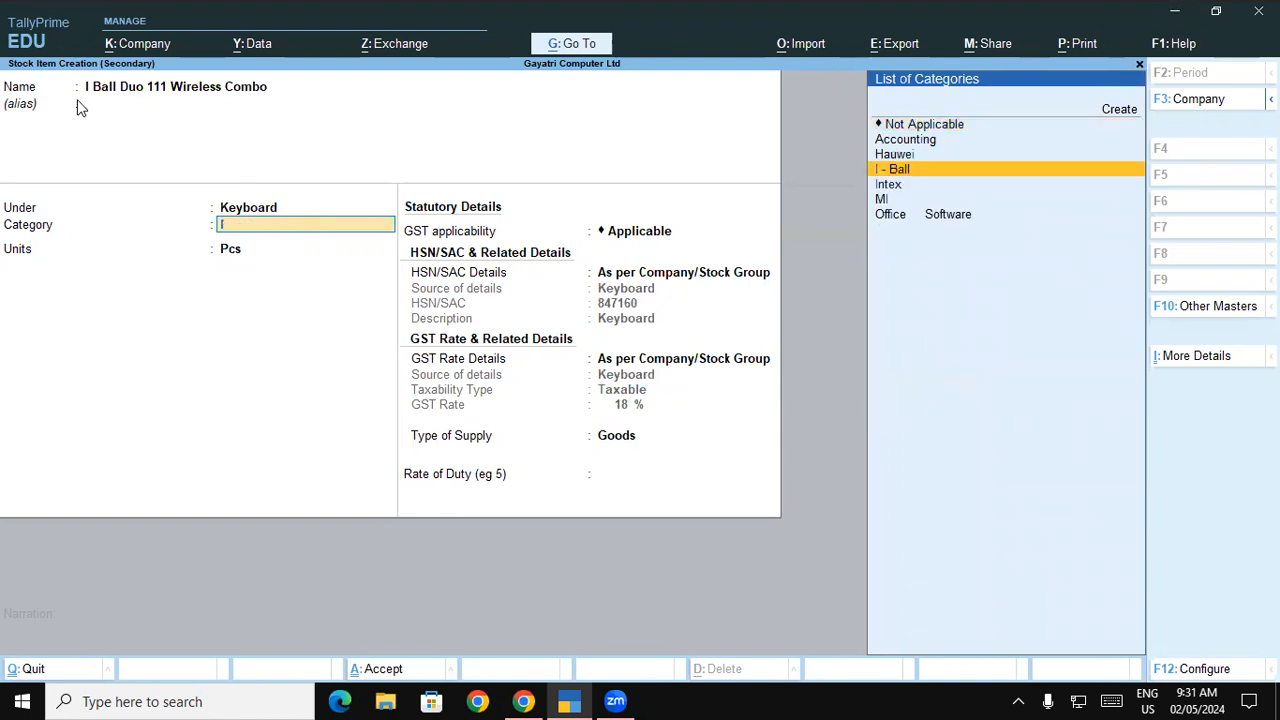
key(Return)
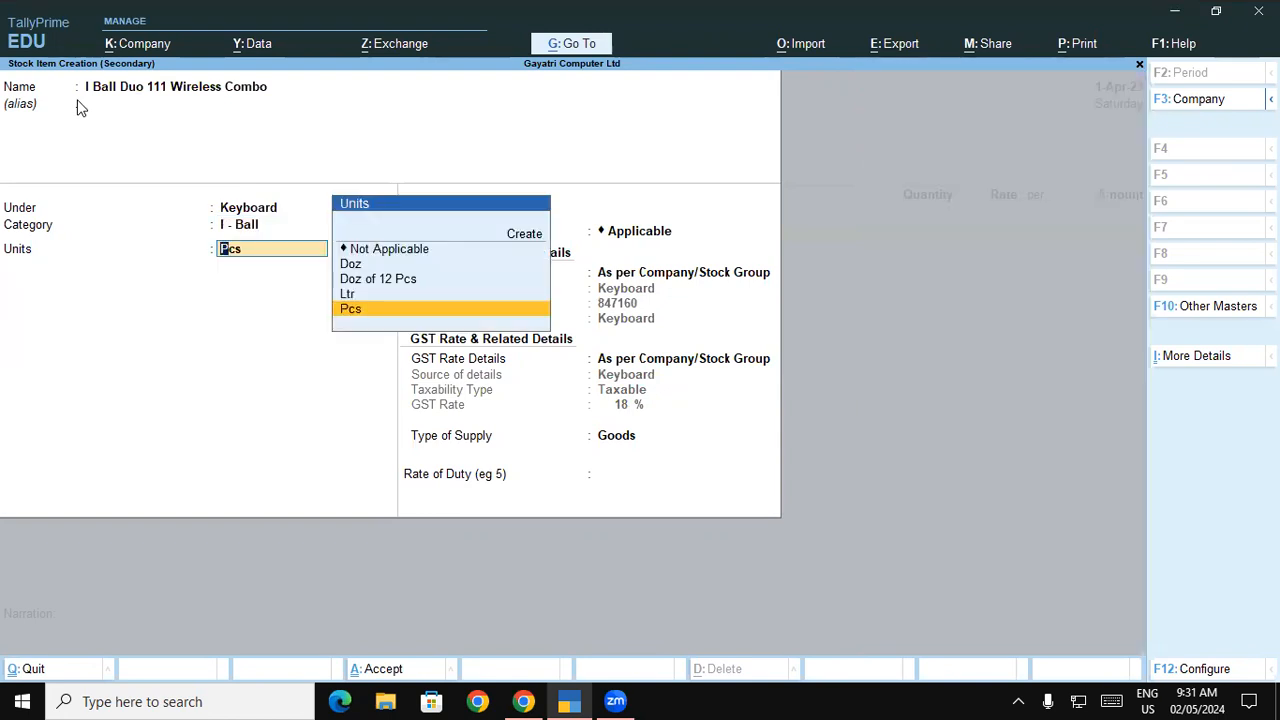
key(Return)
key(ctrl)
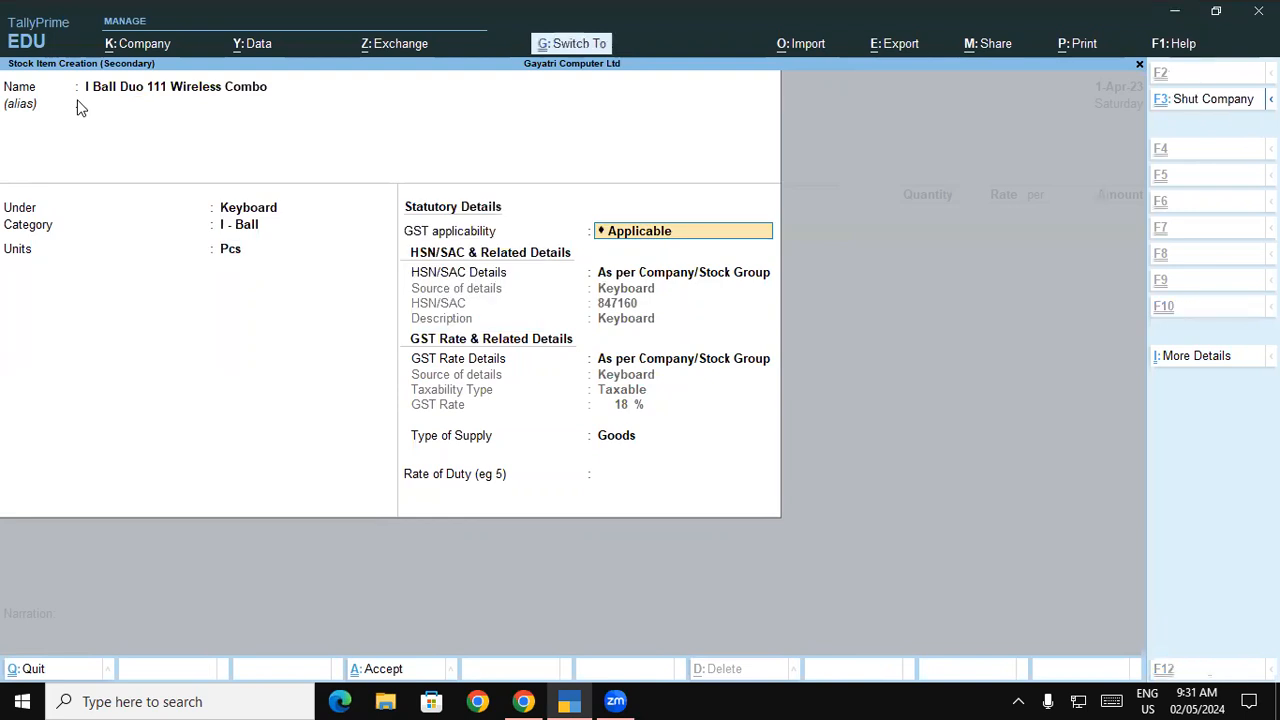
key(ctrl+a)
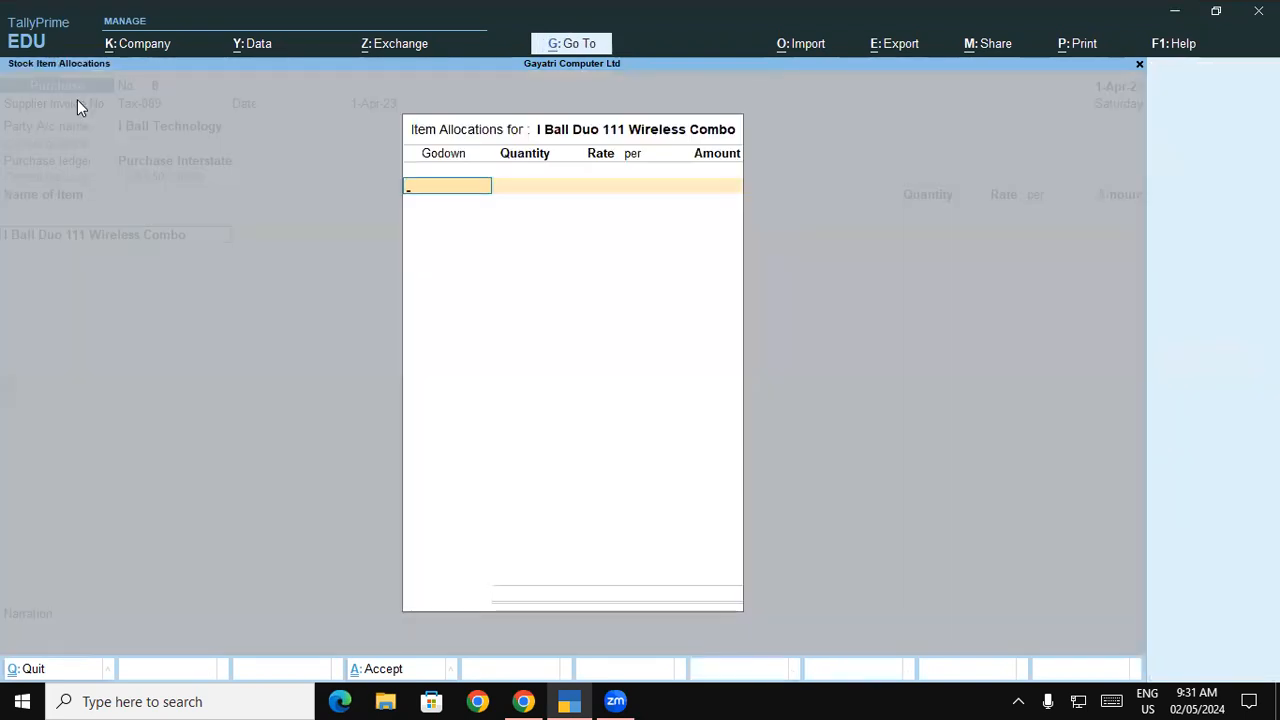
Allocate 10 Pcs of the I Ball Duo 111 Wireless Combo to the Warehouse godown at a rate of 1050.
key(Down)
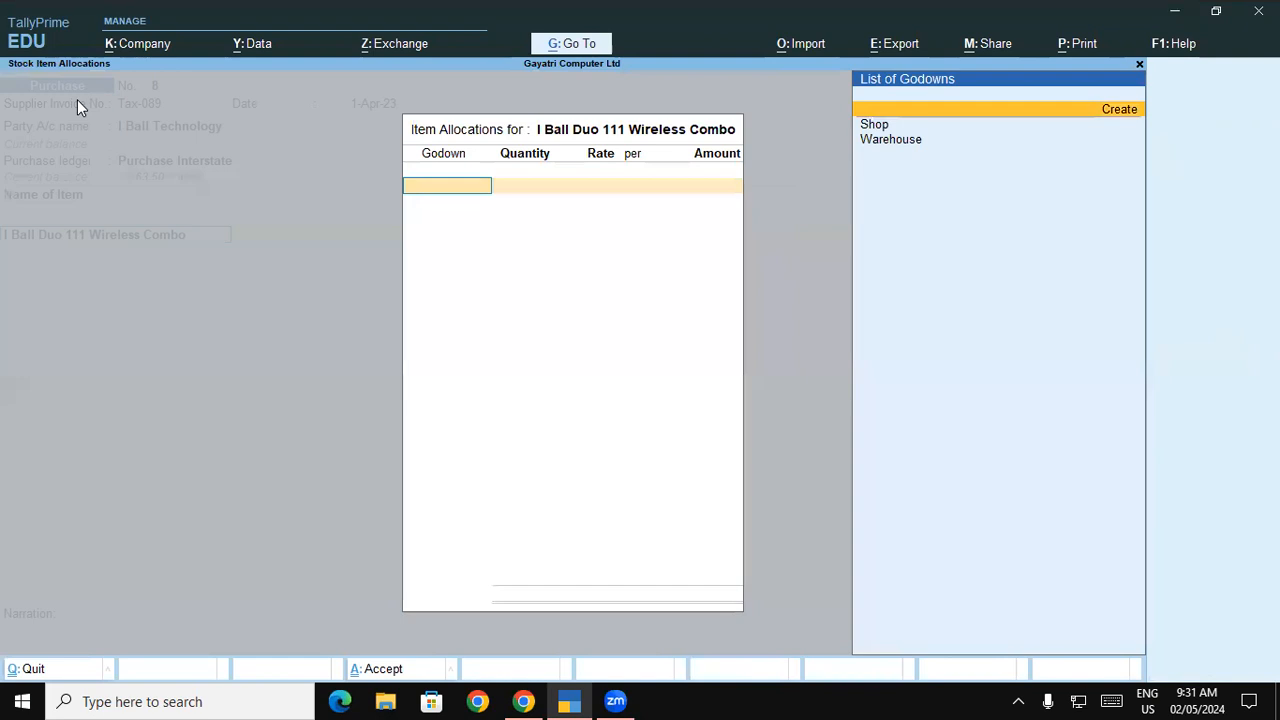
key(Down)
key(Down)
key(Return)
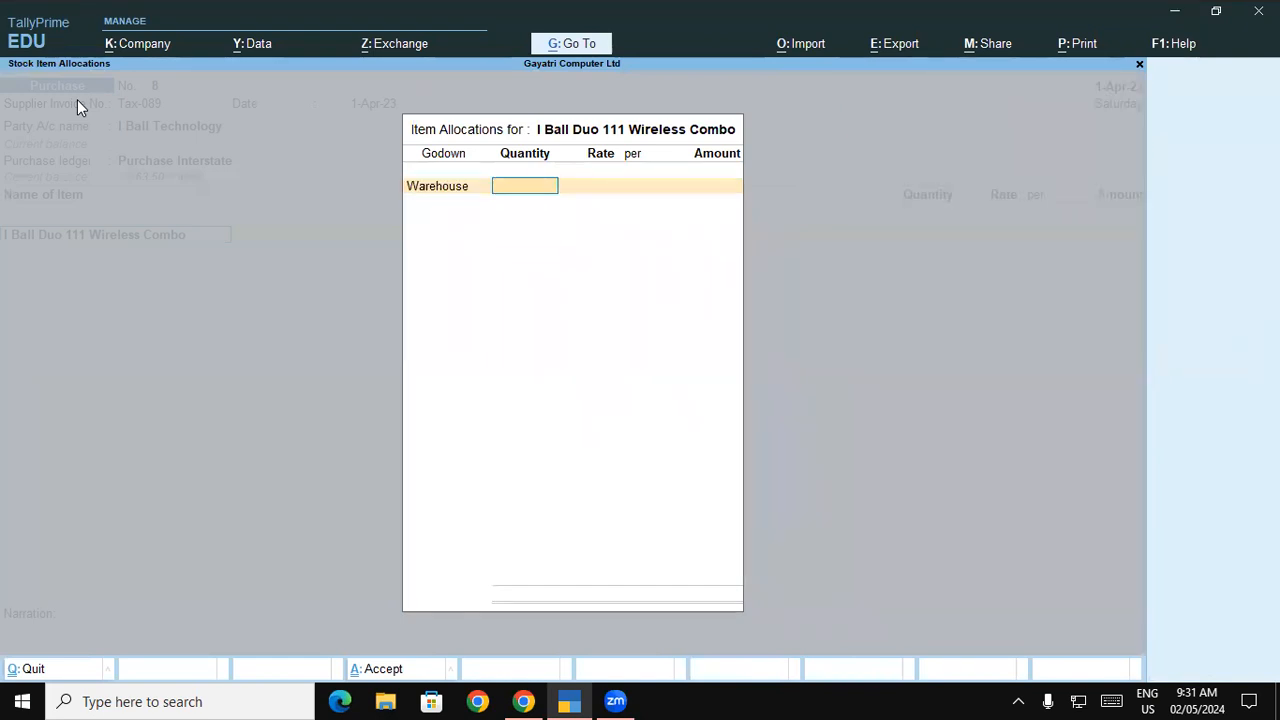
key(alt+Tab)
key(alt+Tab)
text(10)
key(Return)
text(1050)
key(Return)
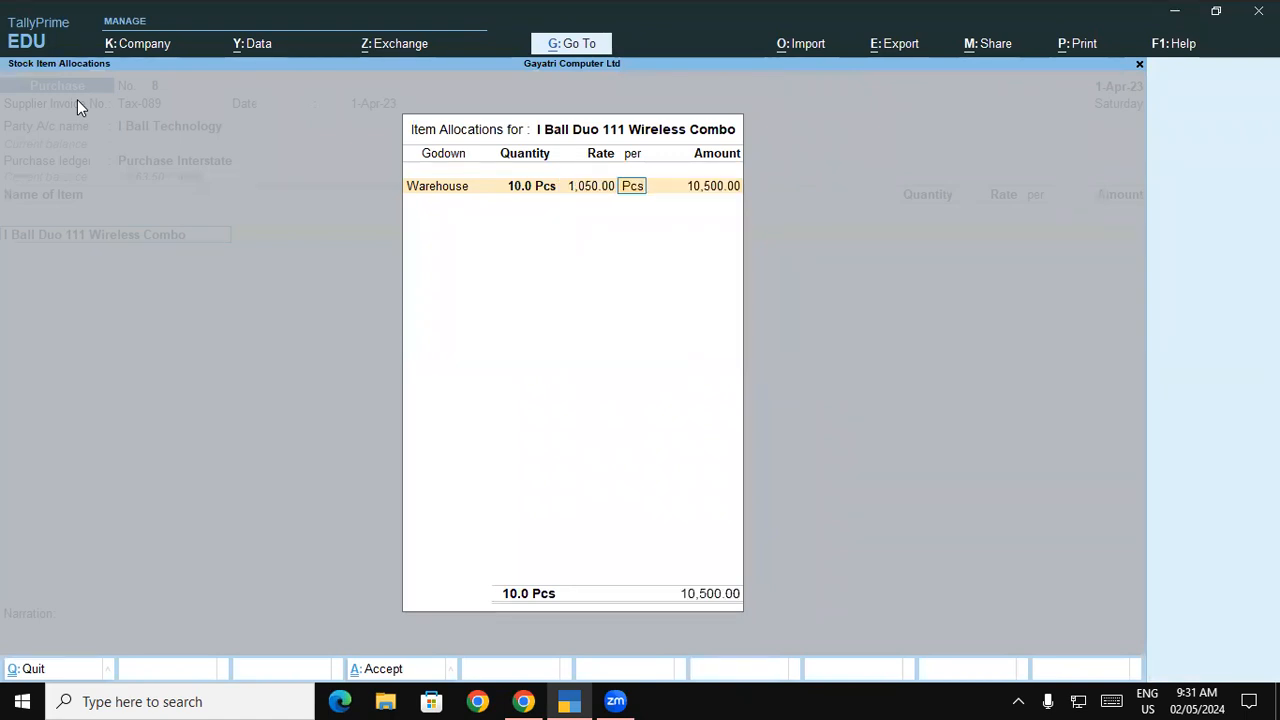
key(Return)
key(Return)
key(Return)
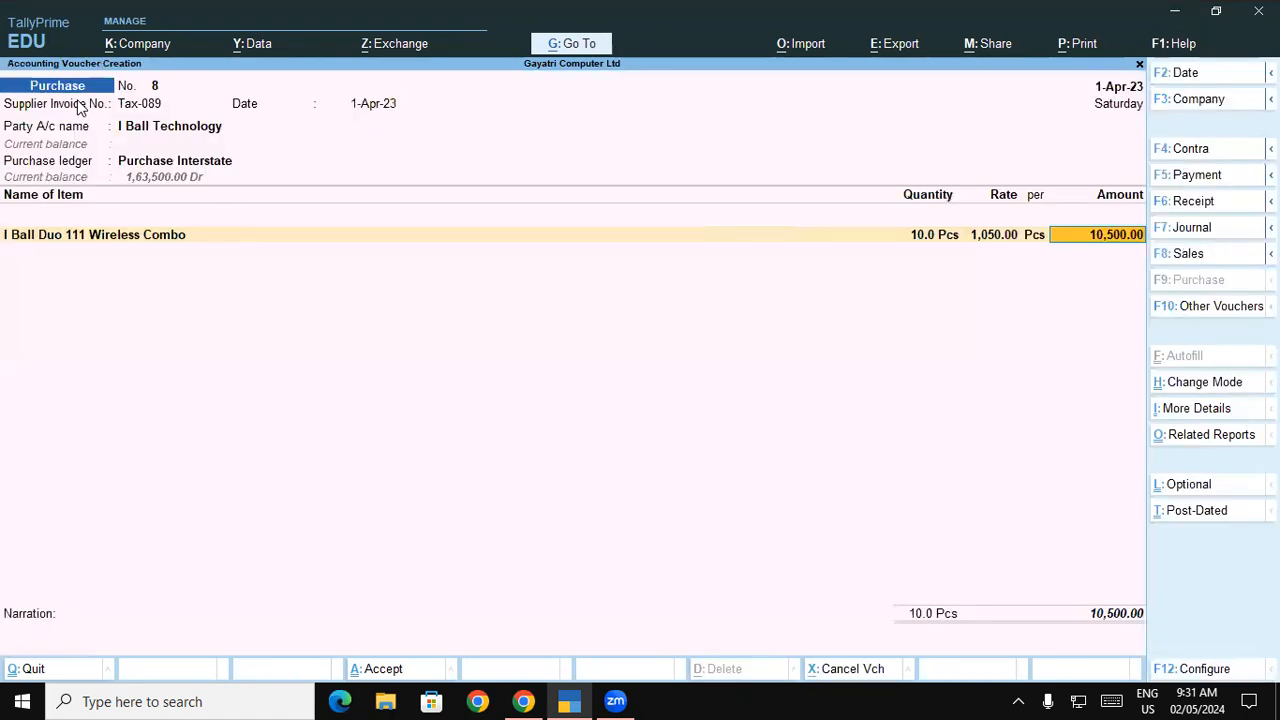
key(Return)
Copy the name I Ball Freego G20 WireLess Mouse from the PDF notes and use it for a new stock item in TallyPrime.
key(alt+Tab)
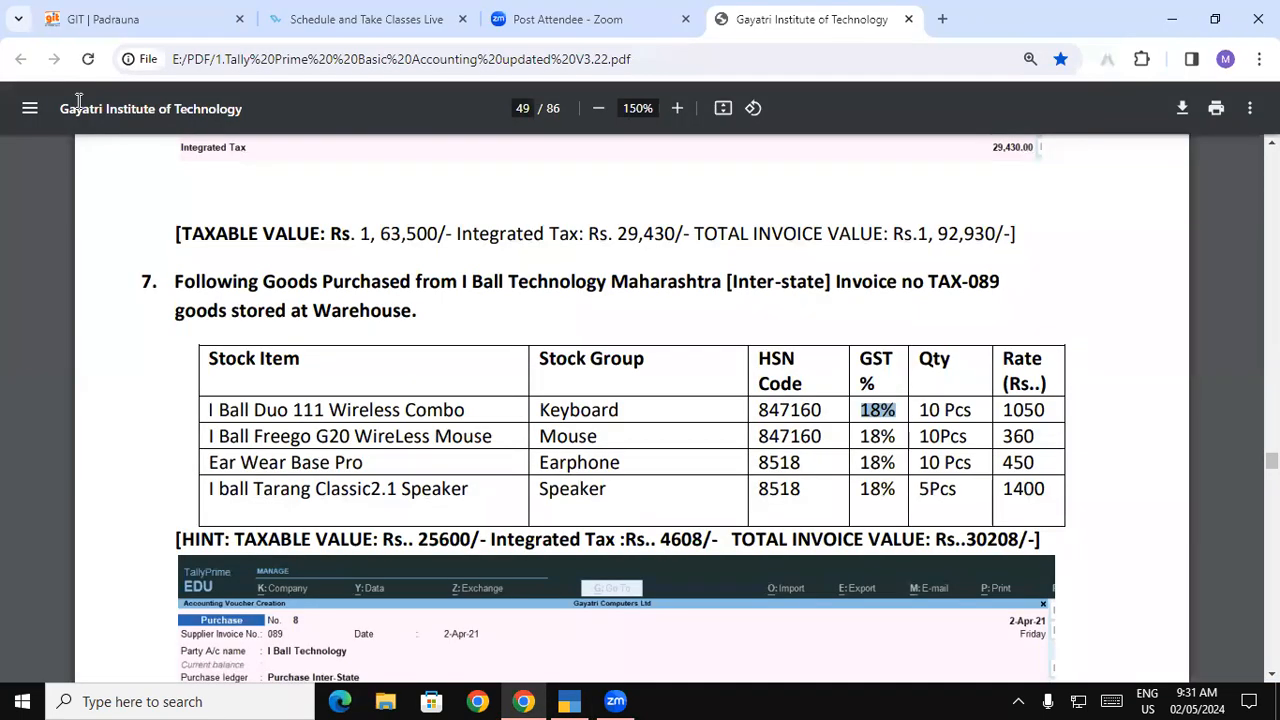
click(213, 436)
drag(213, 436, 498, 432)
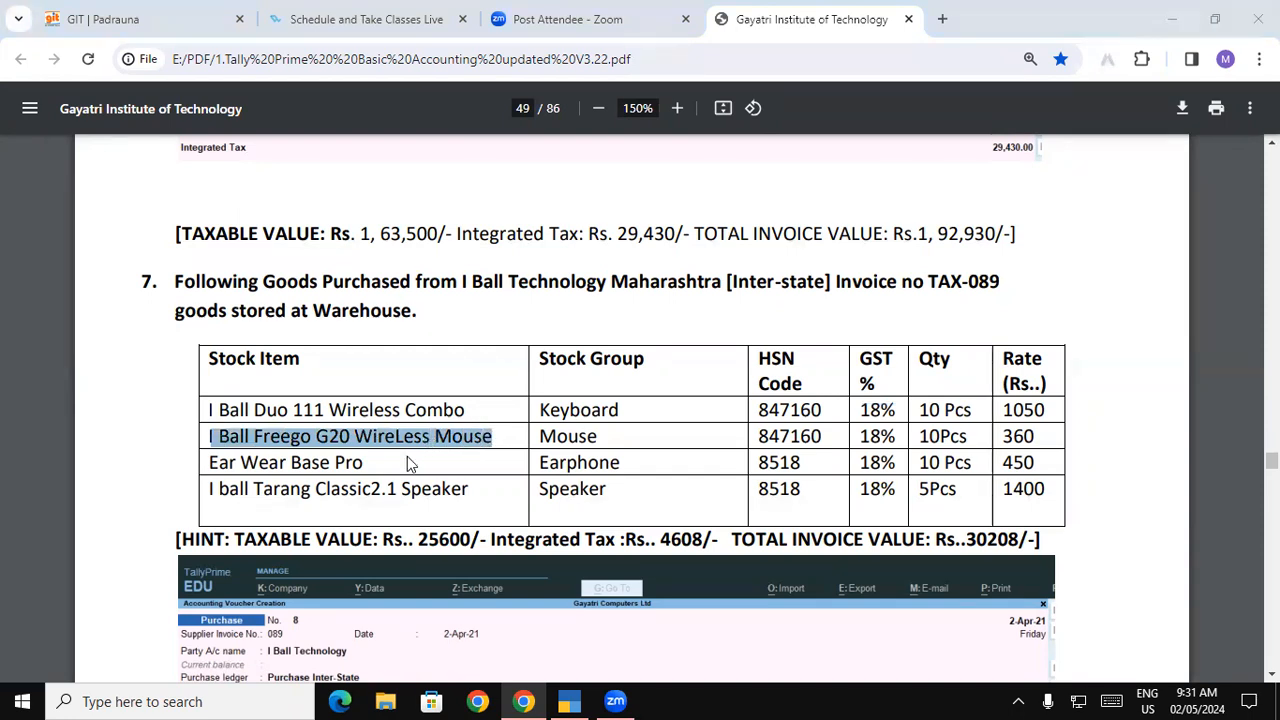
key(alt+Tab)
key(alt+c)
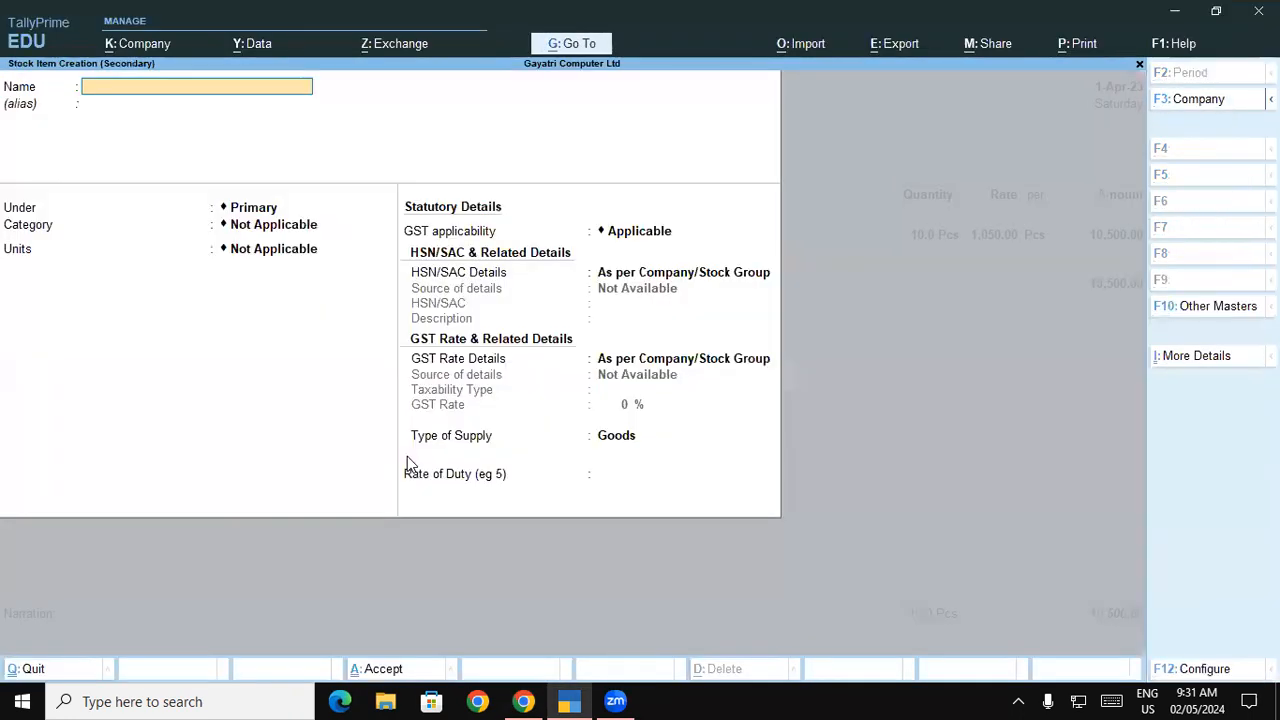
key(ctrl+alt+v)
key(Return)
key(Return)
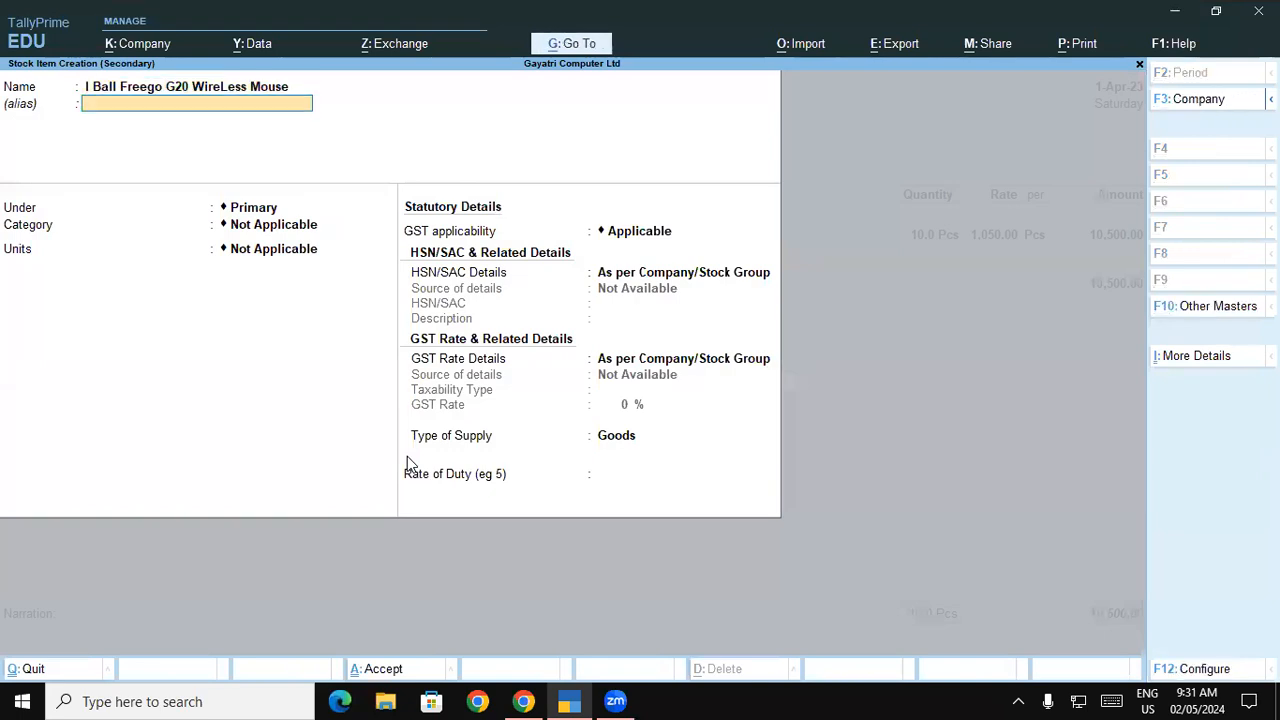
Begin a new stock group named Mouse under Primary for the item, with quantities of items added set to Yes.
text(Mo)
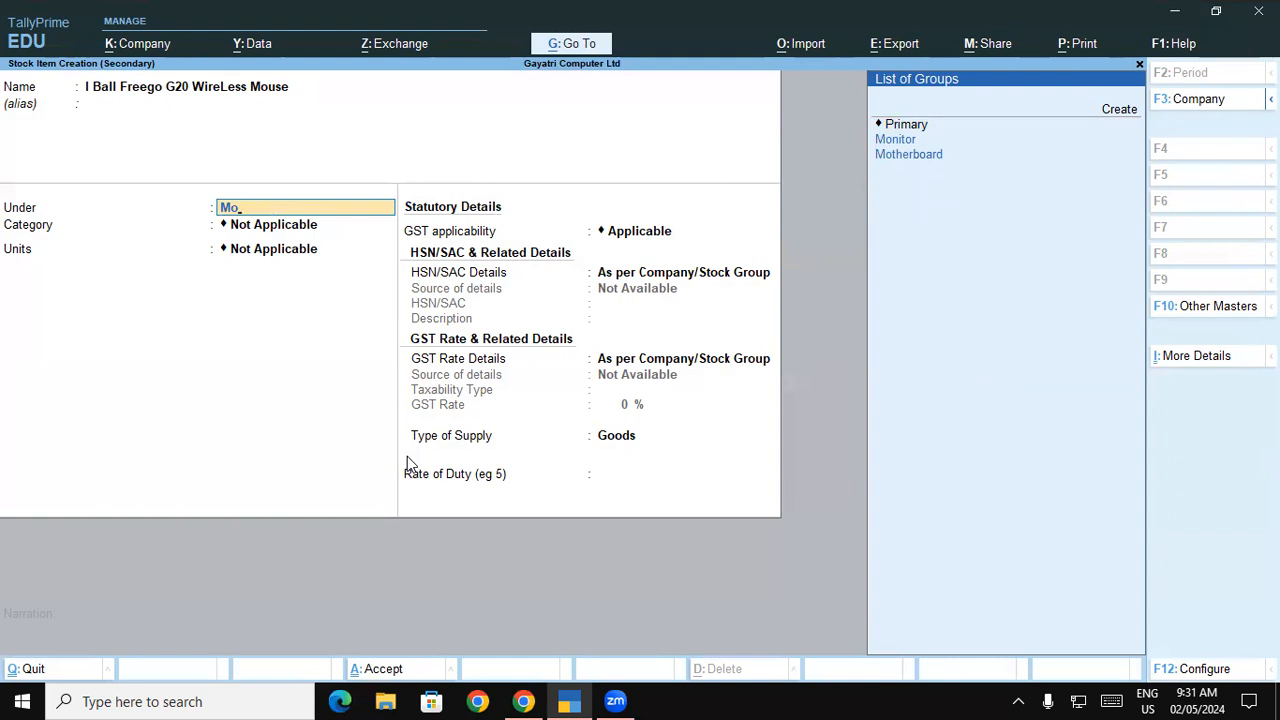
key(alt)
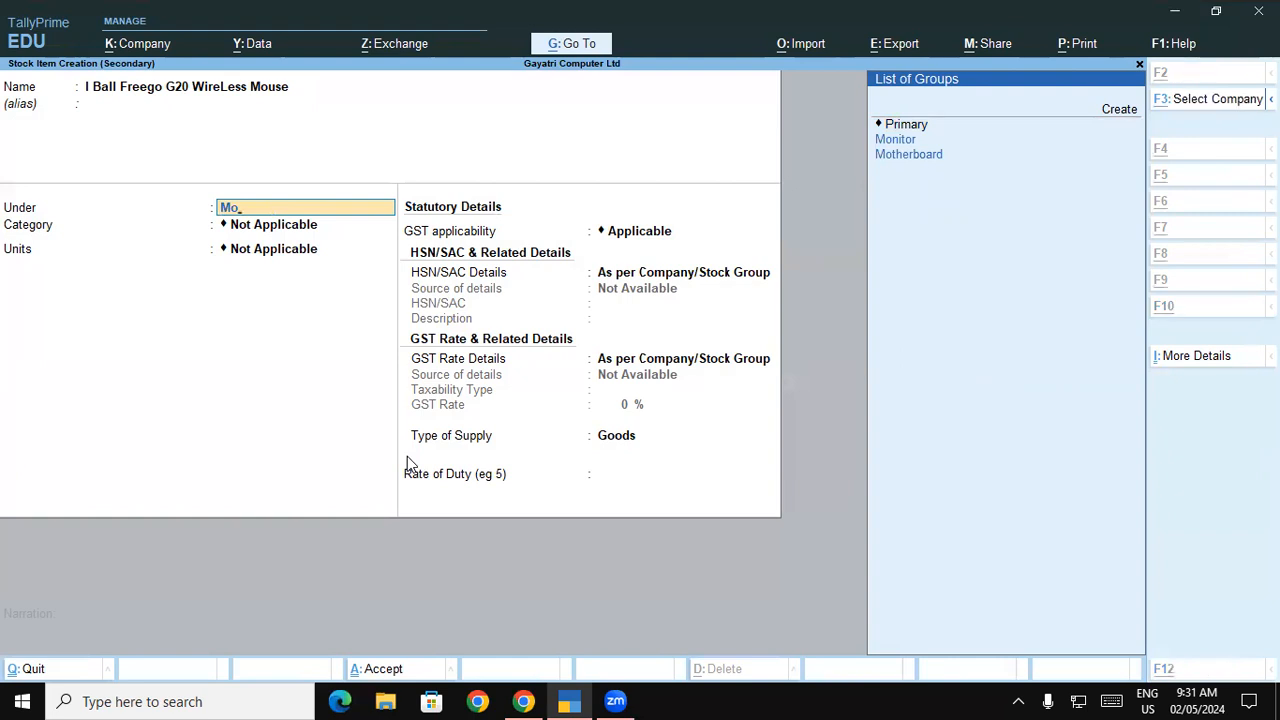
key(alt+c)
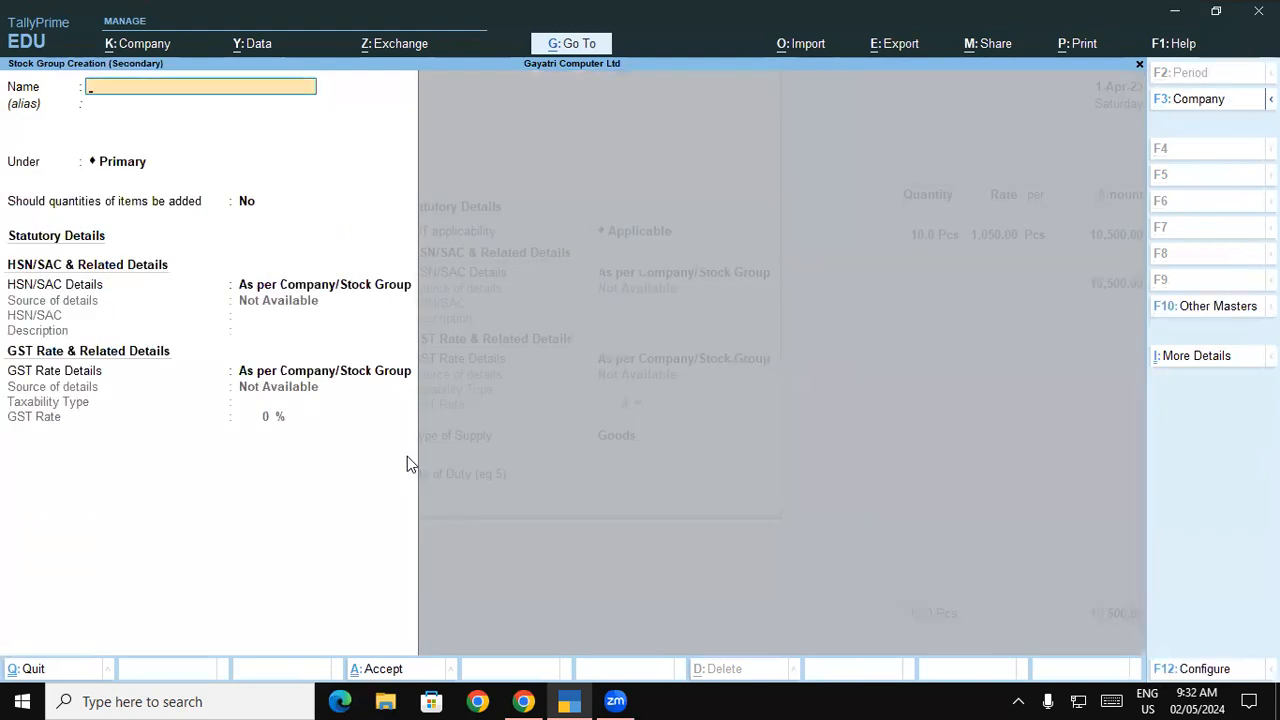
text(Mo)
key(Return)
key(Return)
key(Return)
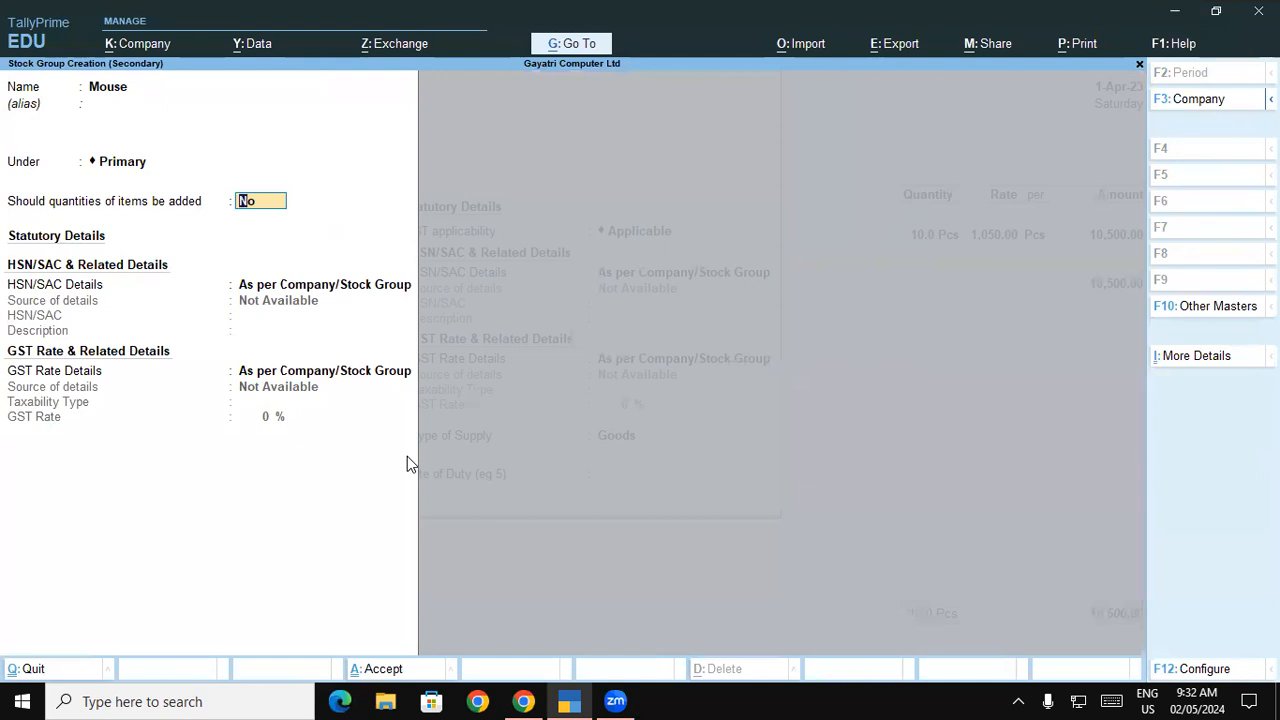
text(y)
key(Return)
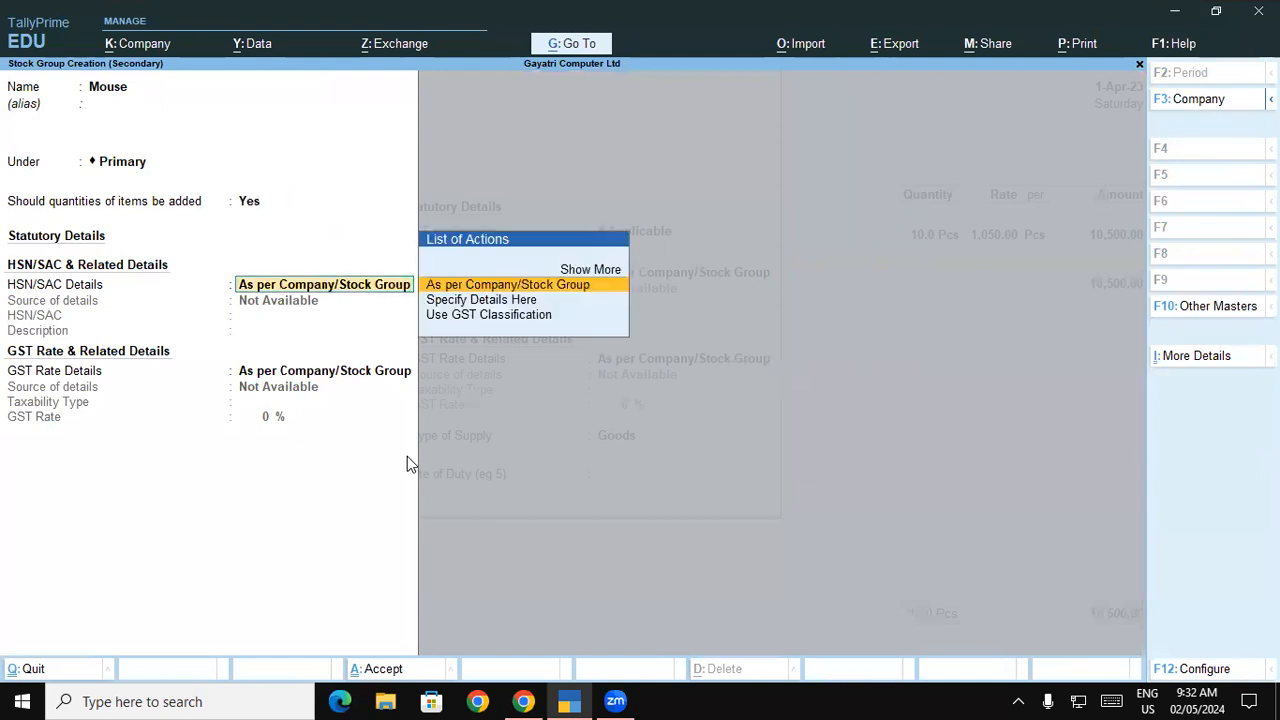
Specify the Mouse group's HSN/SAC details directly, with code 847160 from the PDF notes and the description Mouse.
key(Down)
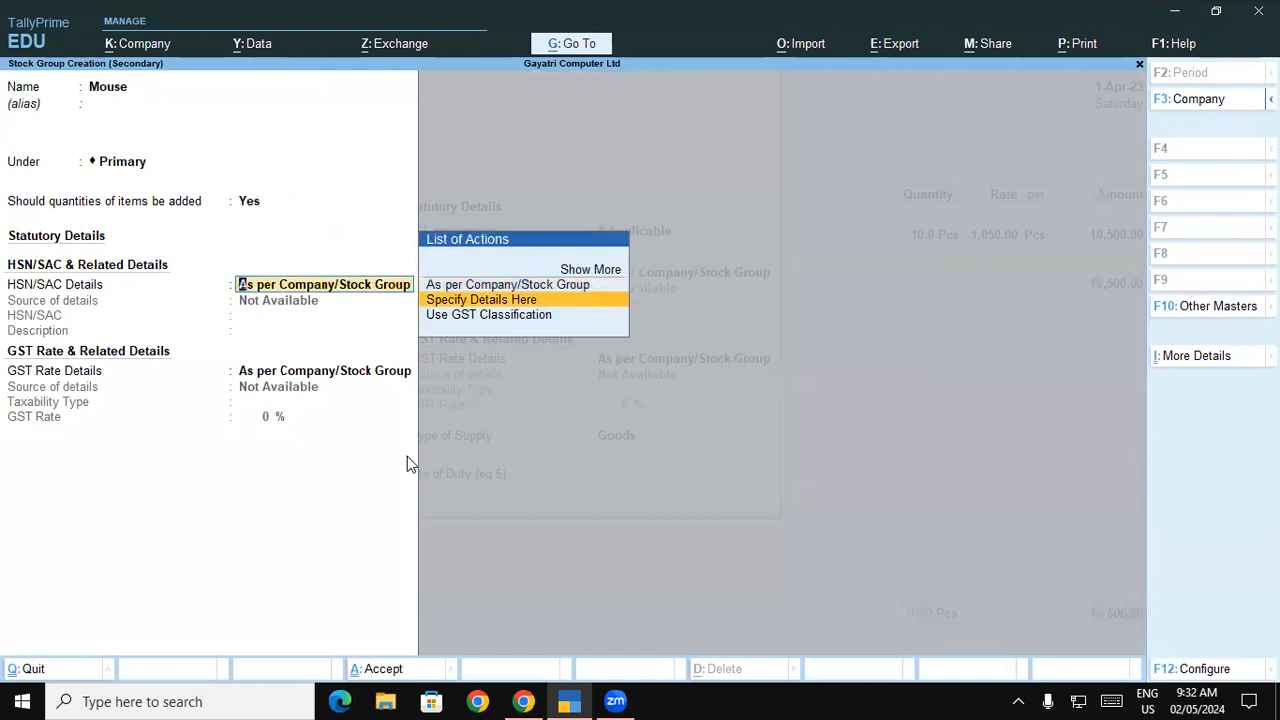
key(Return)
key(alt+Tab)
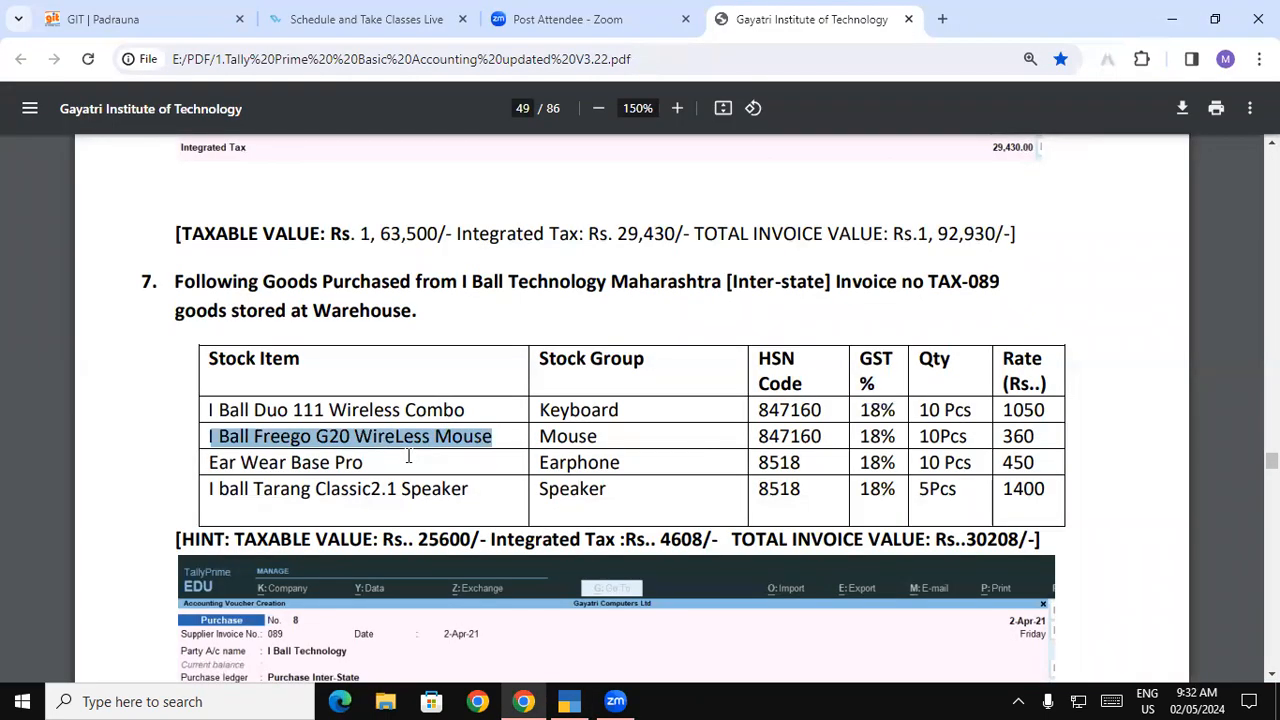
key(alt+Tab)
text(847160)
key(Return)
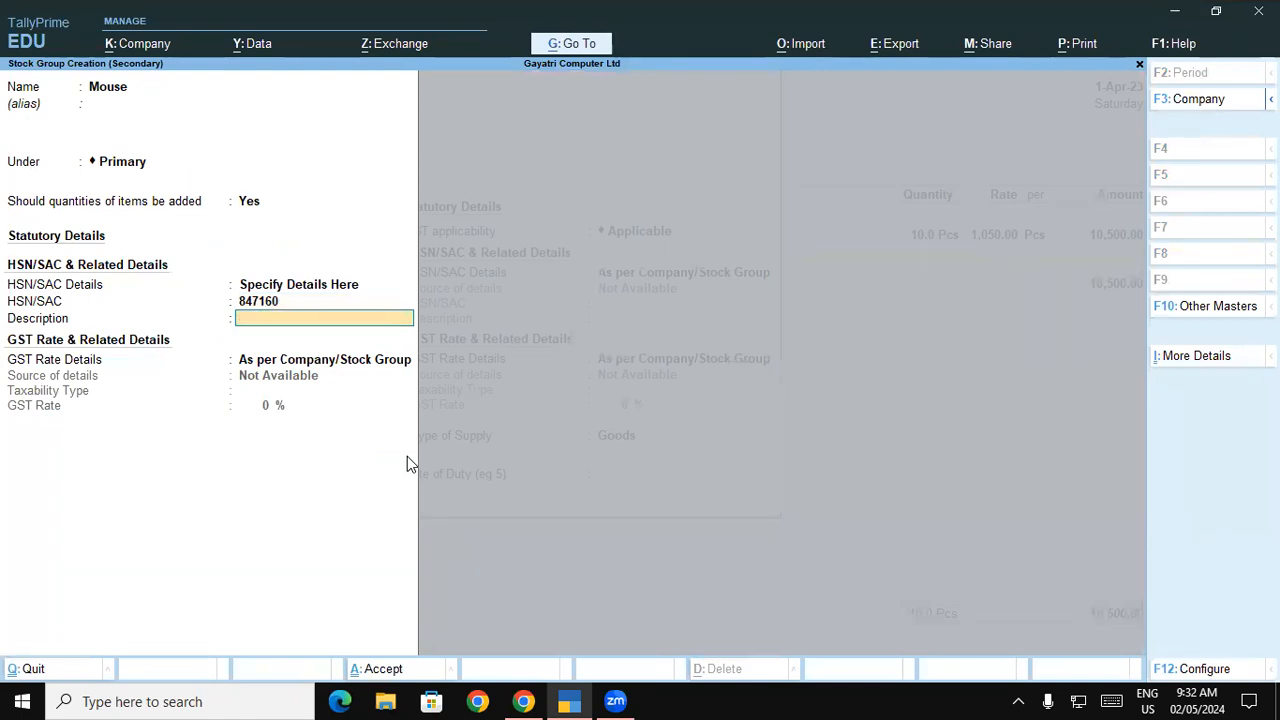
text(Mouse)
key(Return)
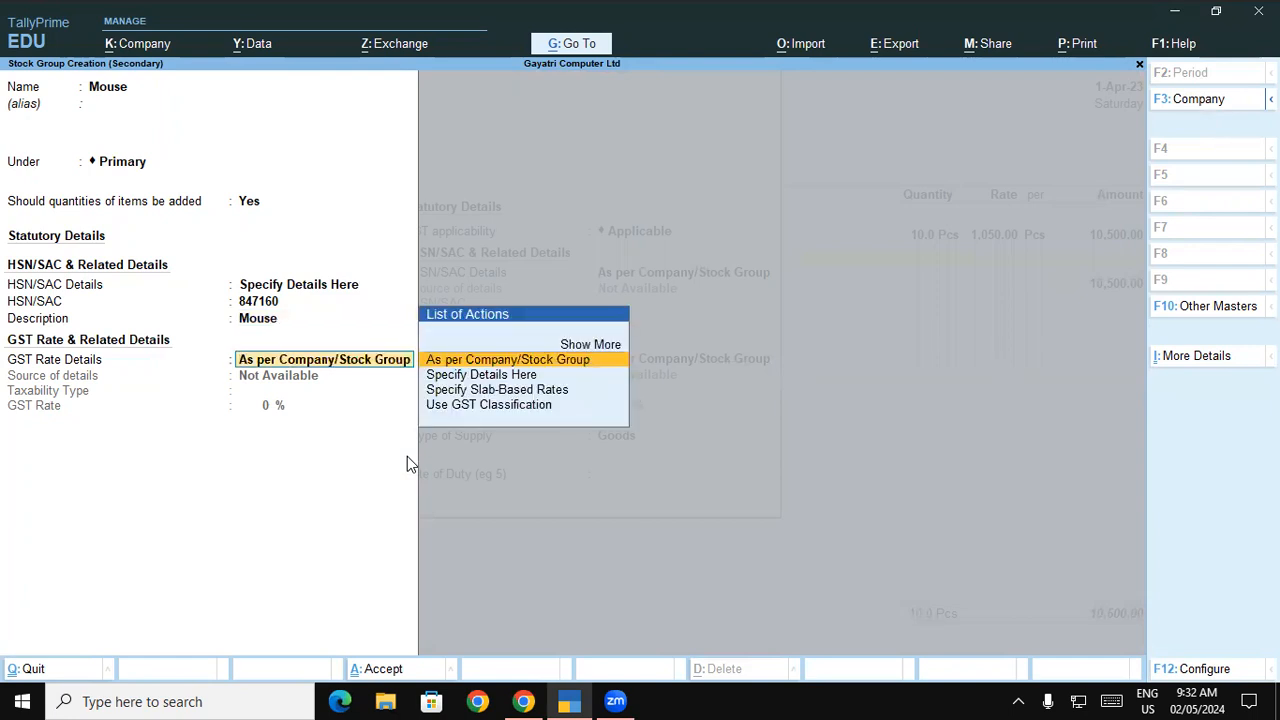
Specify the Mouse group's GST rate details as Taxable at 18% and save the group.
key(Down)
key(Return)
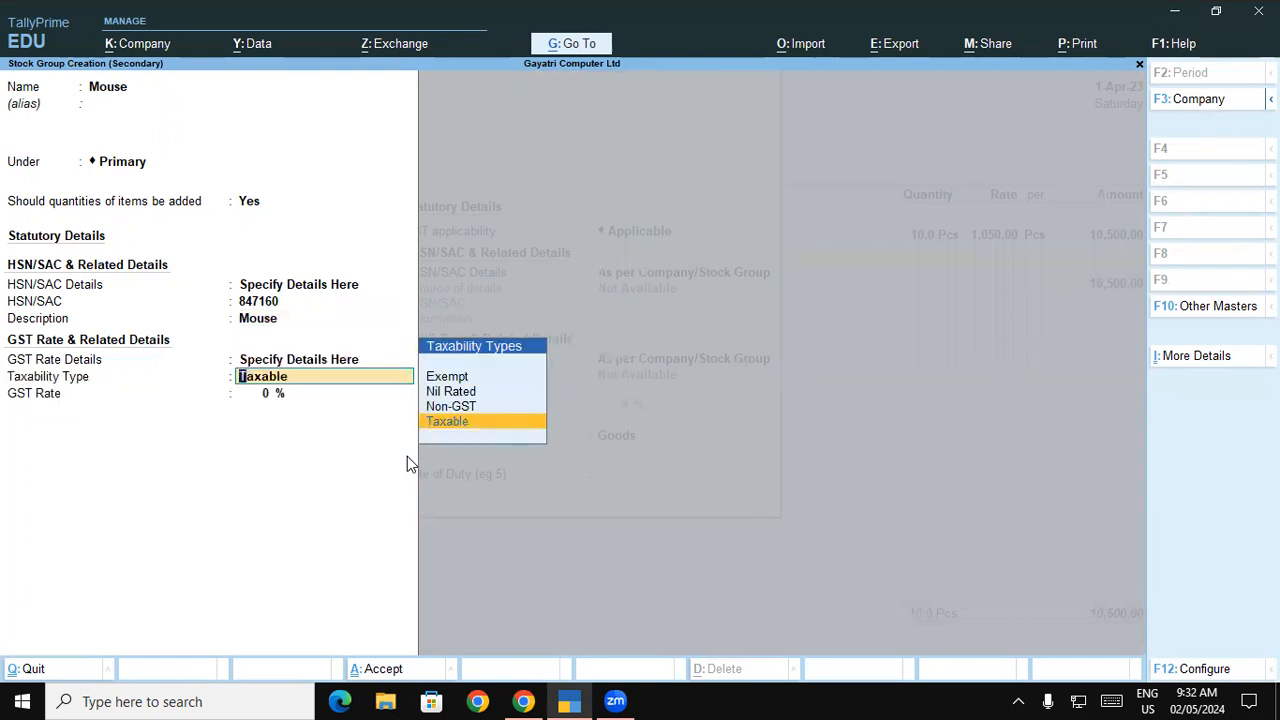
key(Return)
text(18)
key(Return)
key(Return)
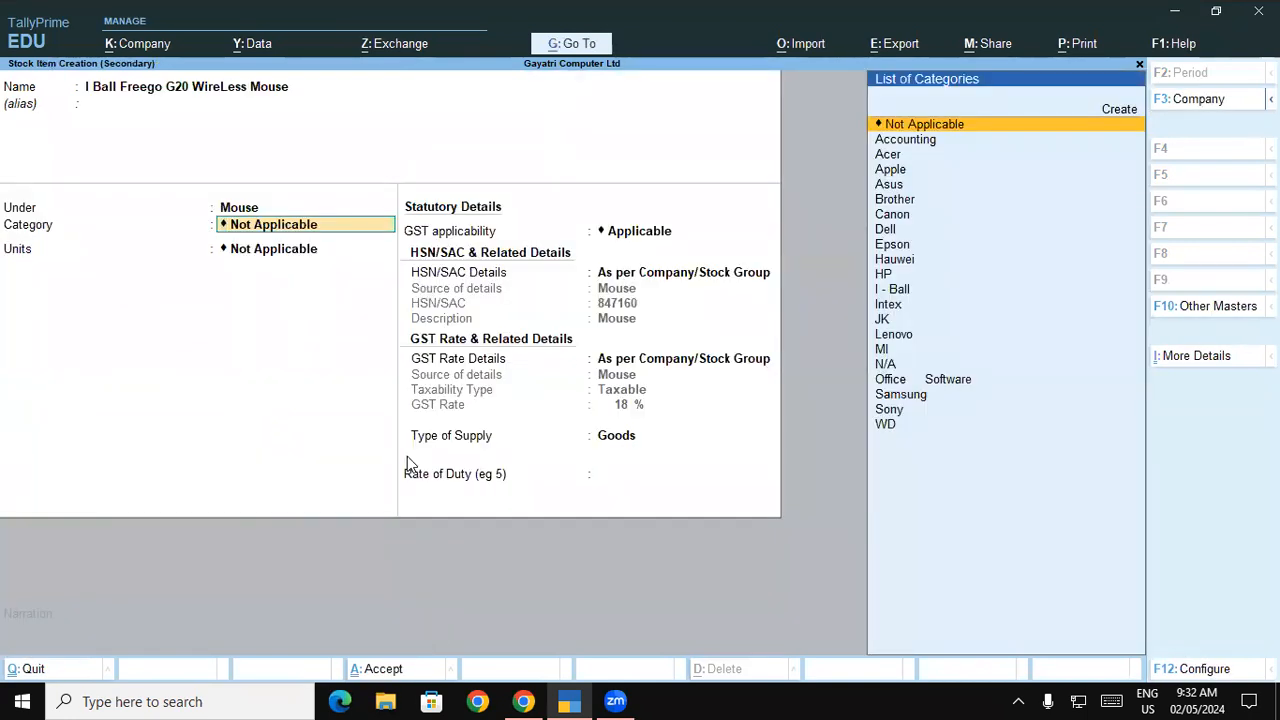
Assign the mouse item the category I - Ball and the unit Pcs, and save the stock item.
text(Ib)
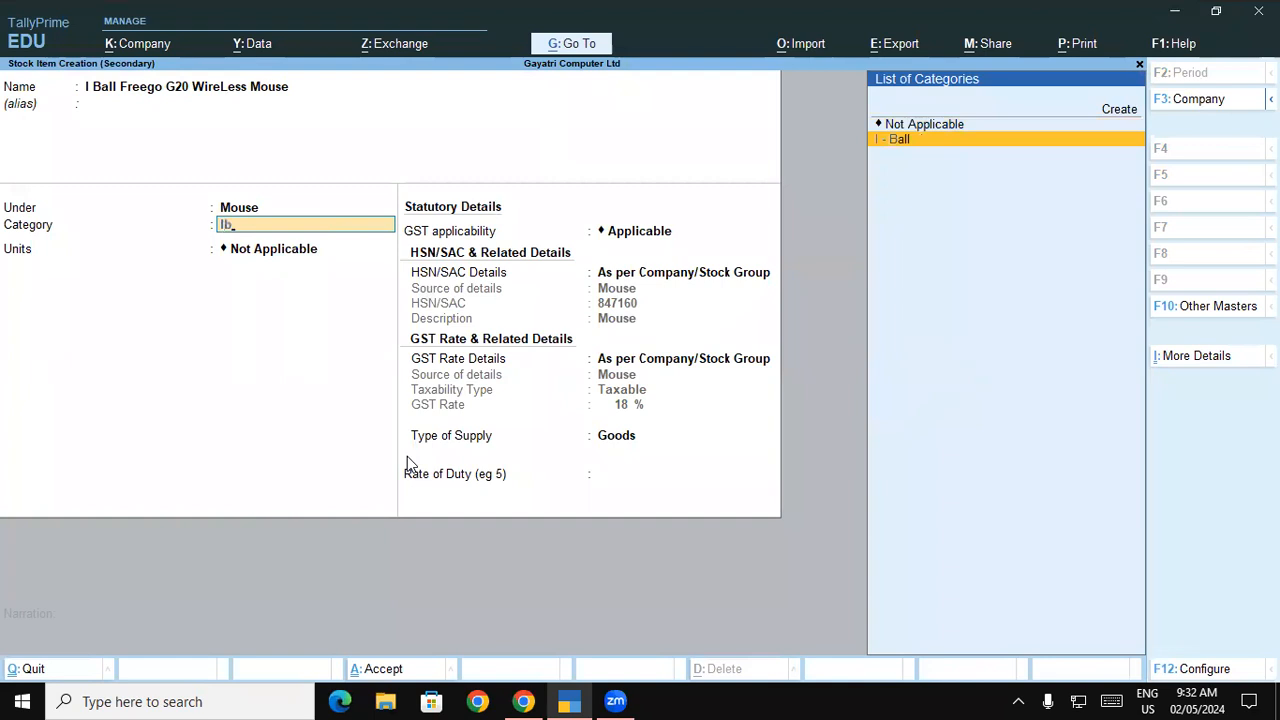
key(Return)
key(Down)
key(Down)
key(Down)
key(Down)
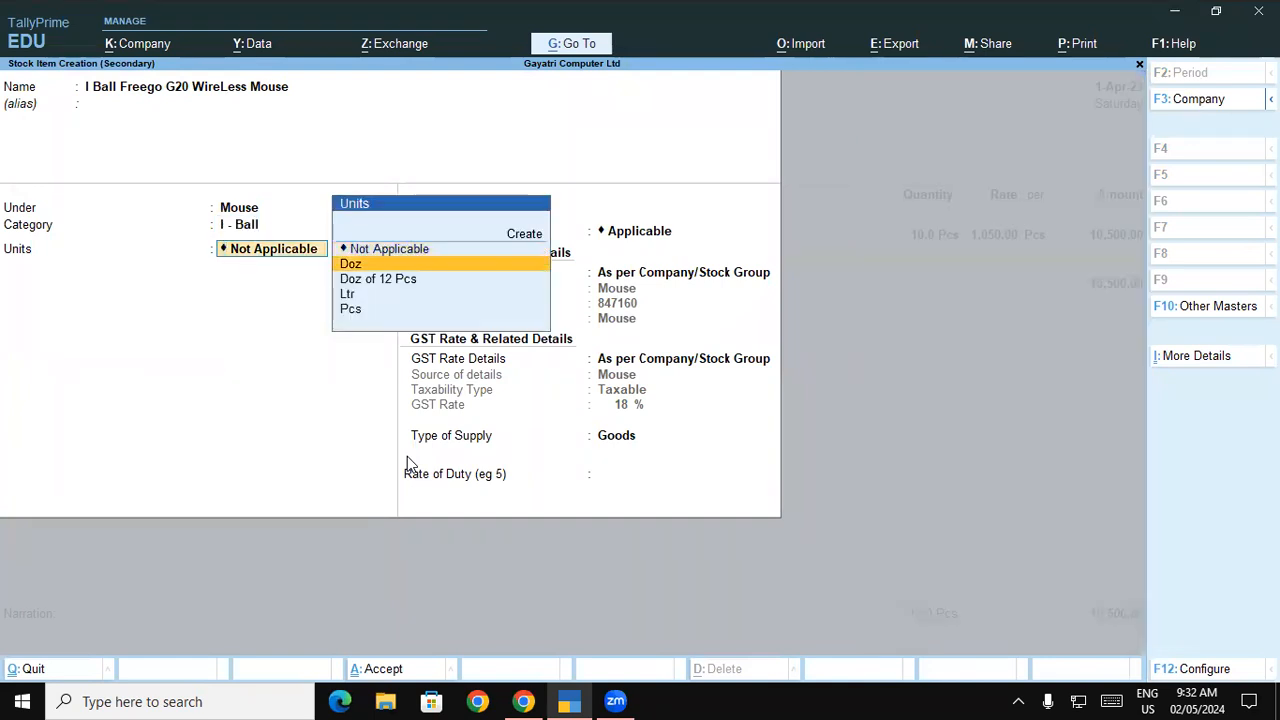
key(Return)
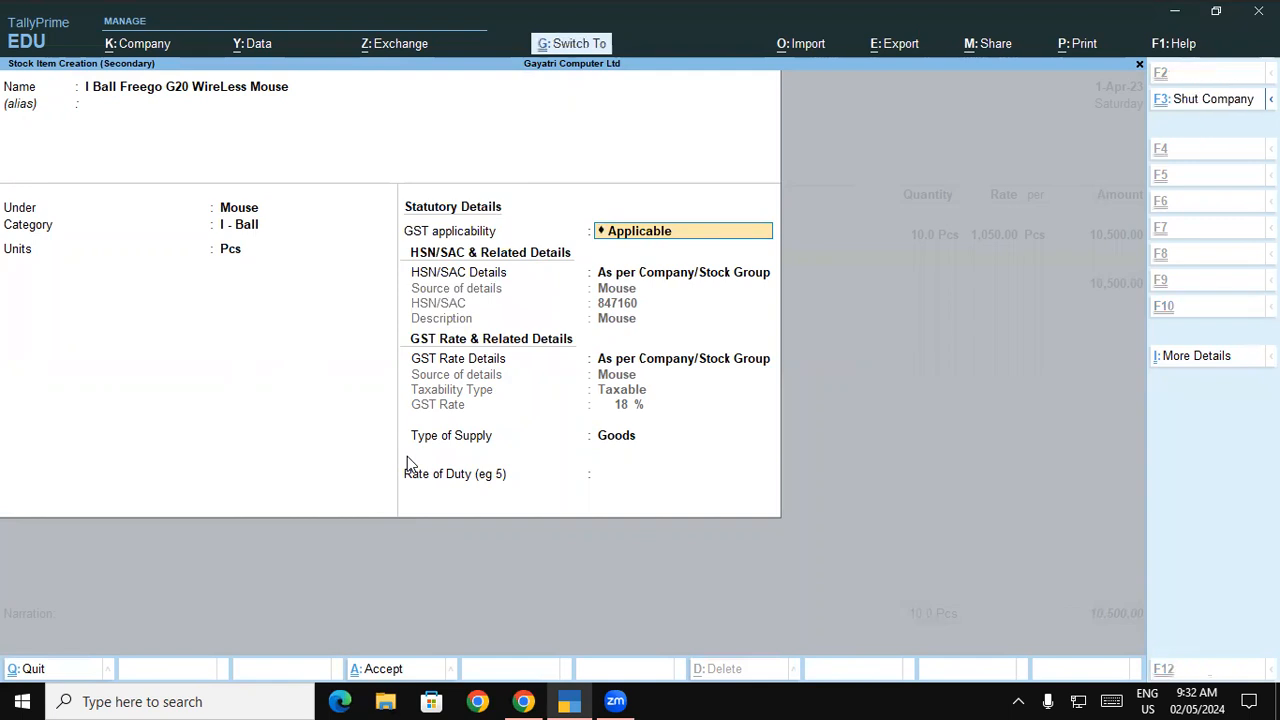
key(ctrl+a)
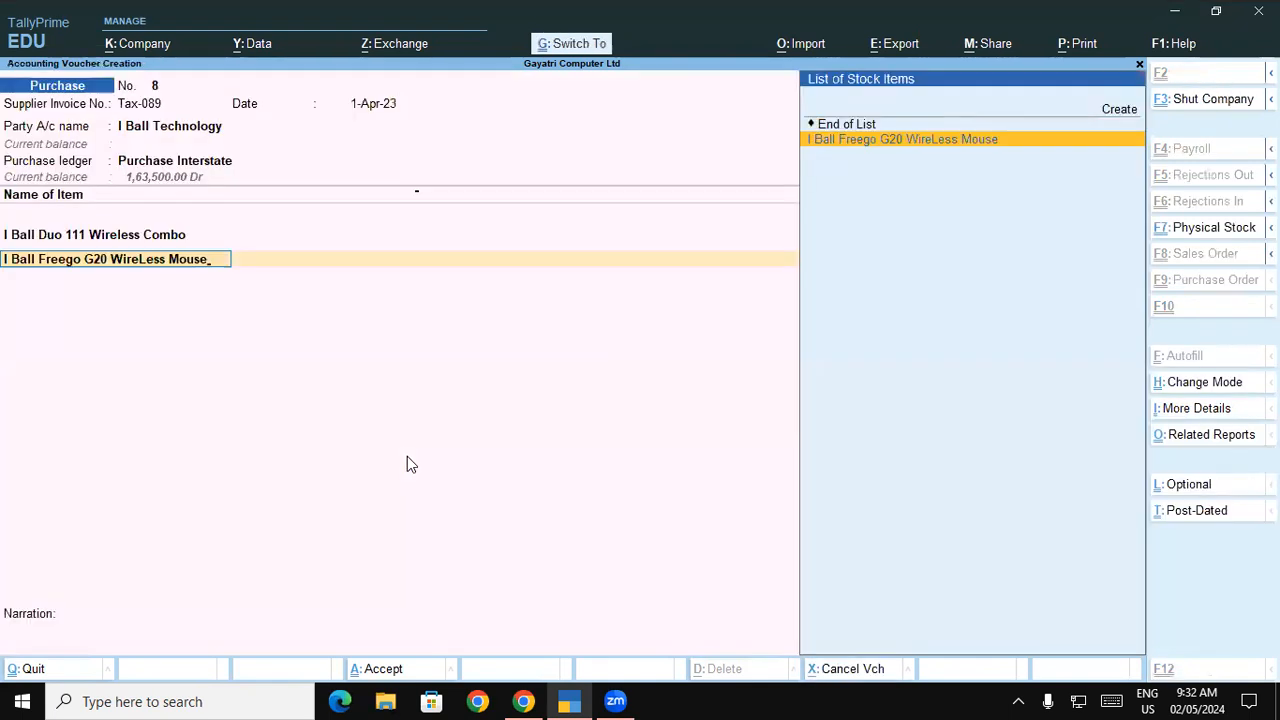
Add I Ball Freego G20 WireLess Mouse to the purchase voucher, allocating 10 Pcs at 360 to the Warehouse godown as in the PDF notes.
key(Return)
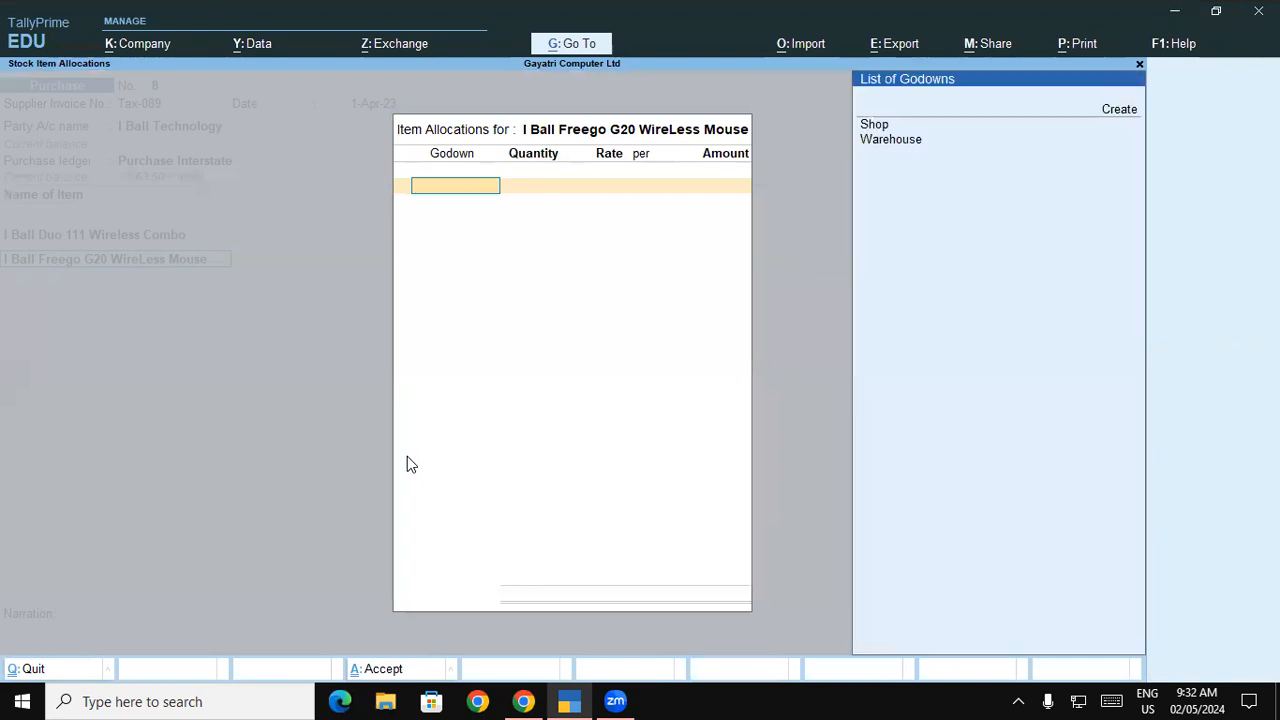
key(Down)
key(Down)
key(Return)
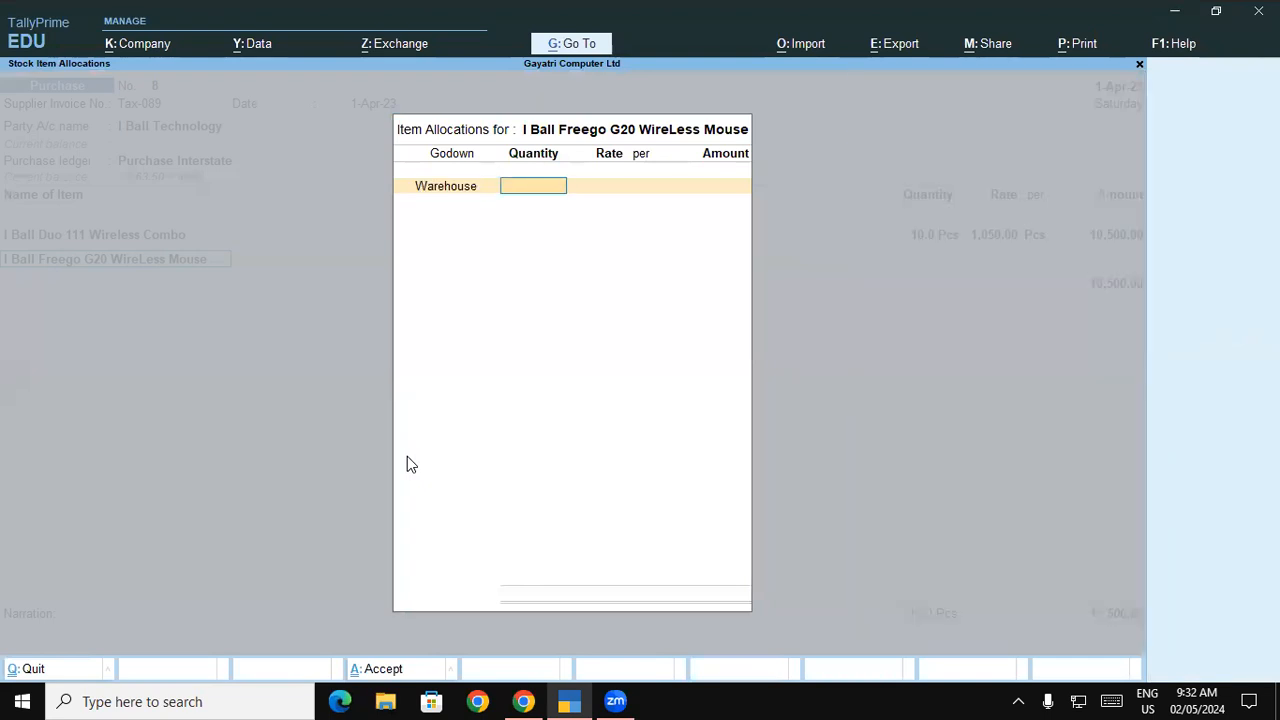
key(alt+Tab)
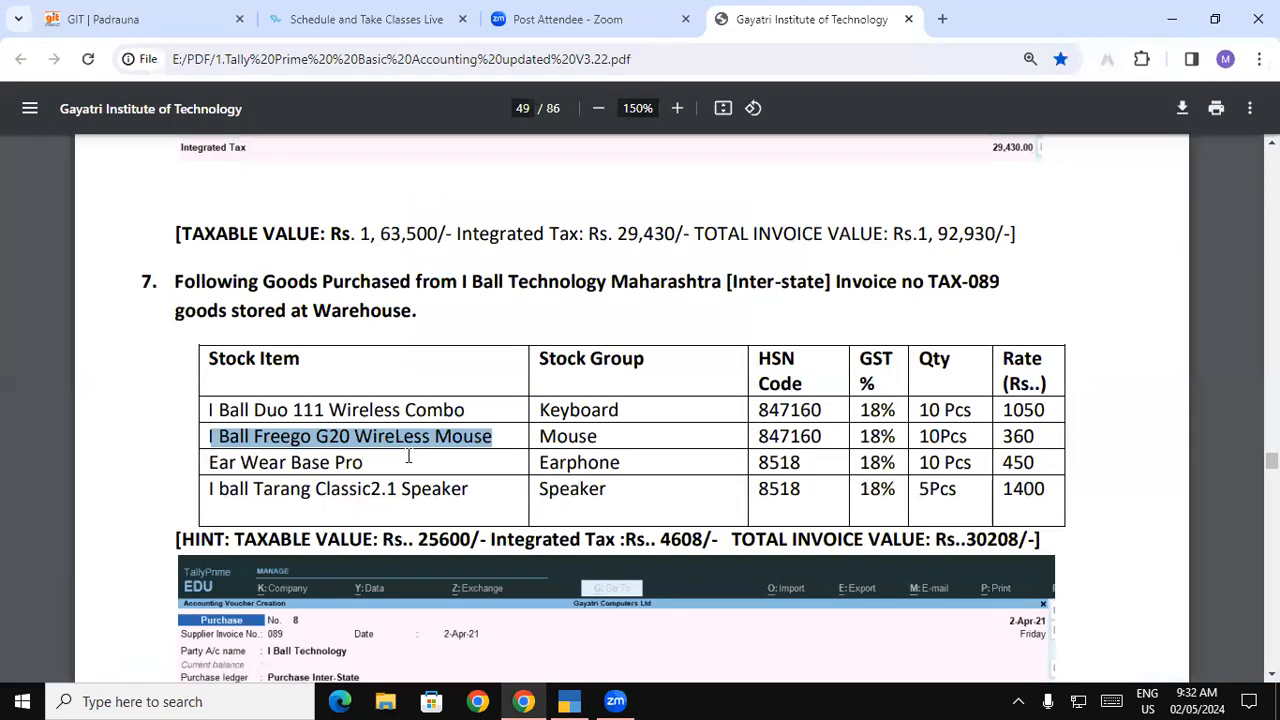
key(alt+Tab)
text(10)
key(Return)
text(360)
key(Return)
key(Return)
key(Return)
key(Return)
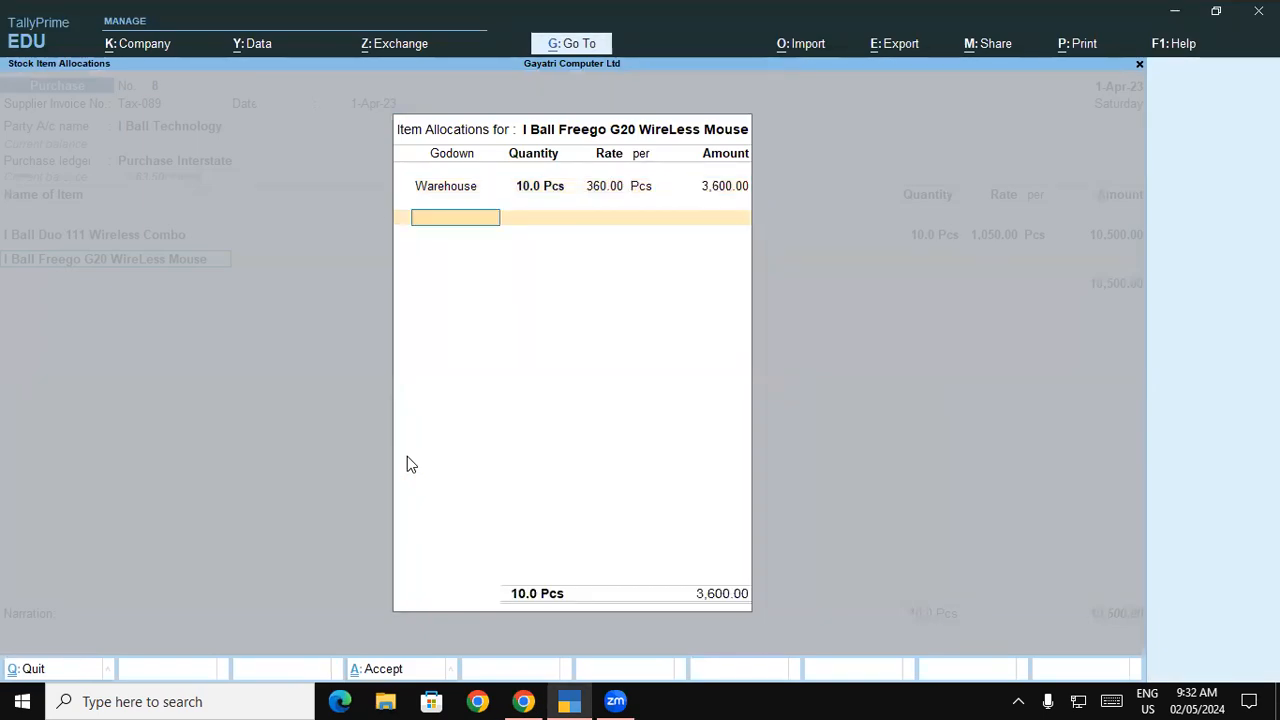
key(Return)
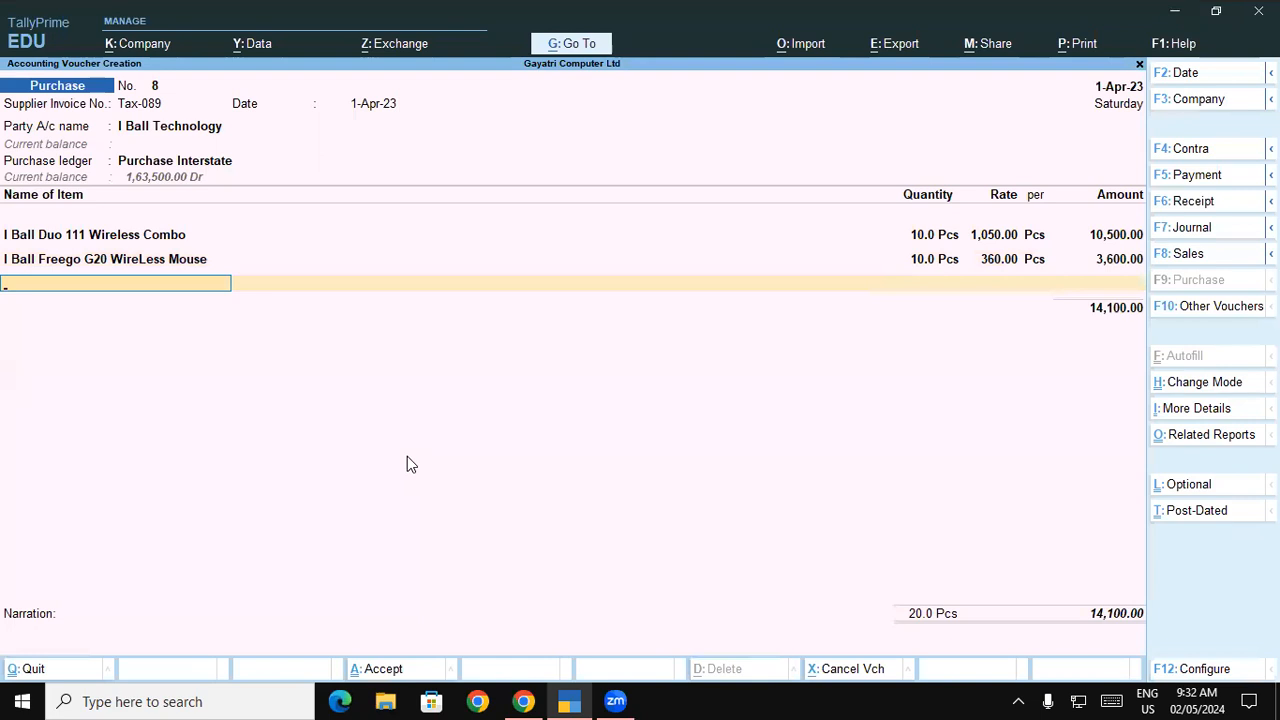
Copy the name Ear Wear Base Pro from the PDF notes and use it for a new stock item in TallyPrime.
key(alt+Tab)
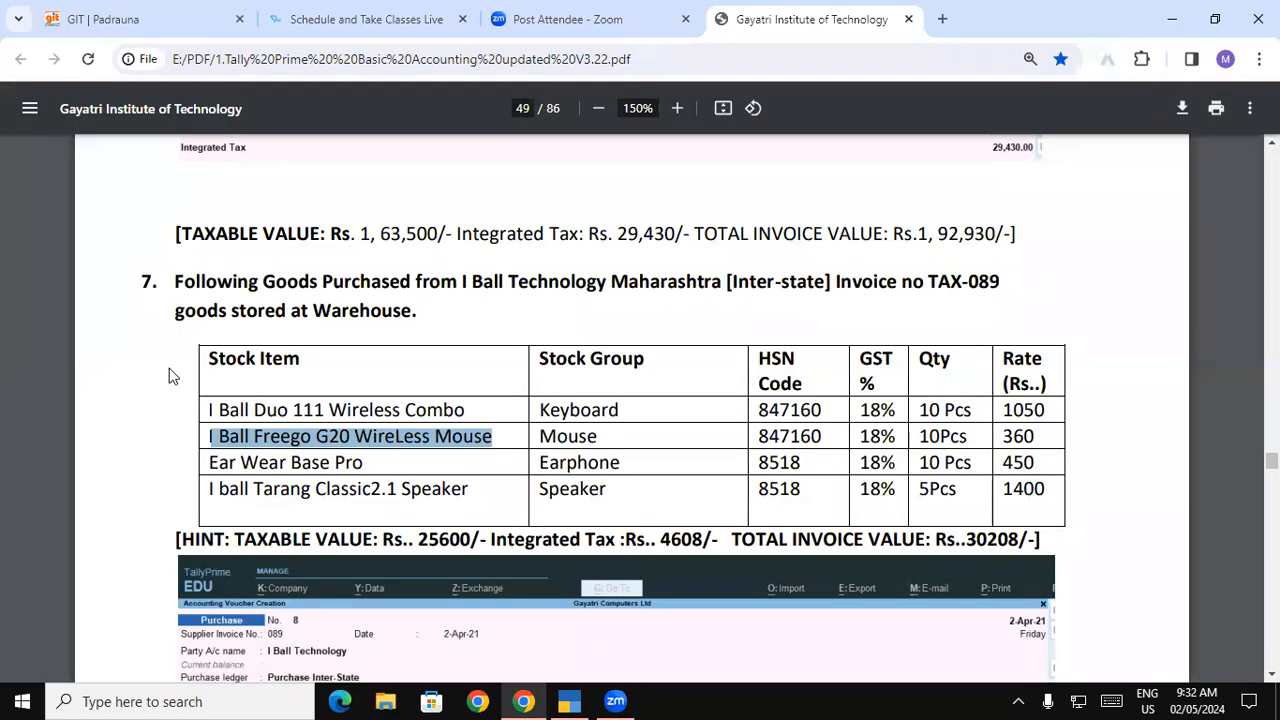
drag(212, 463, 363, 464)
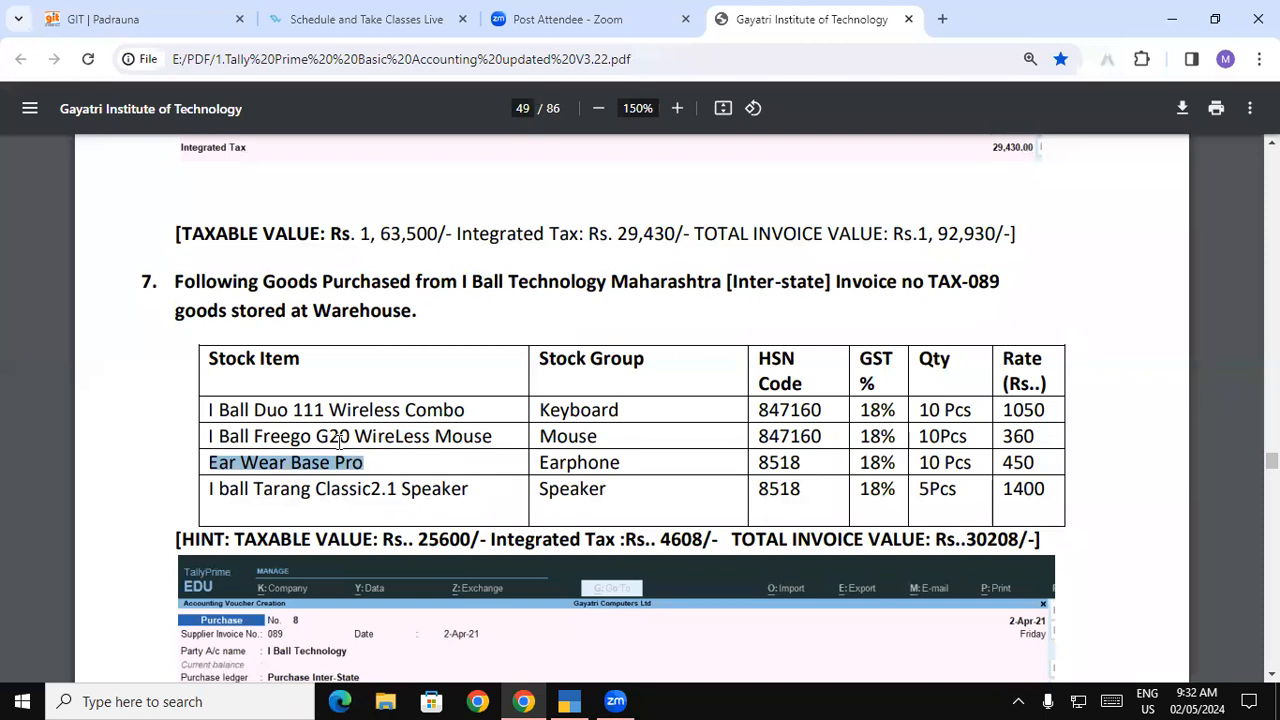
key(alt+Tab)
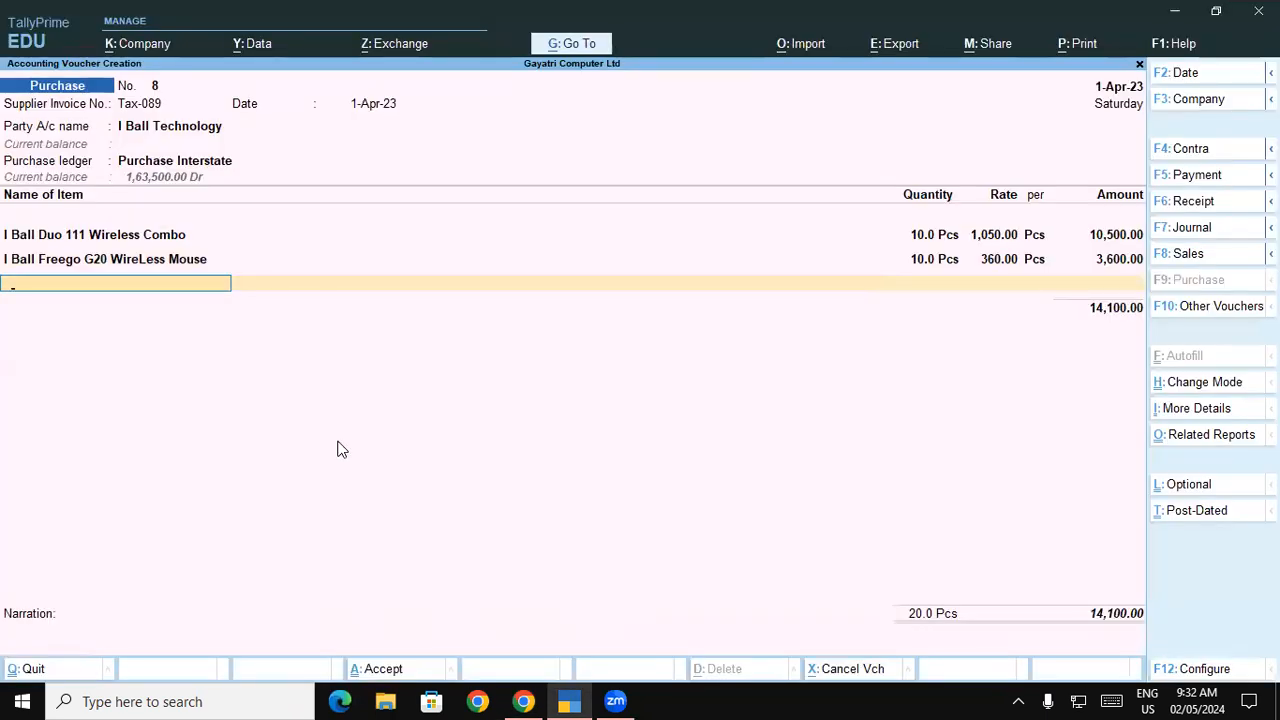
text(Ea)
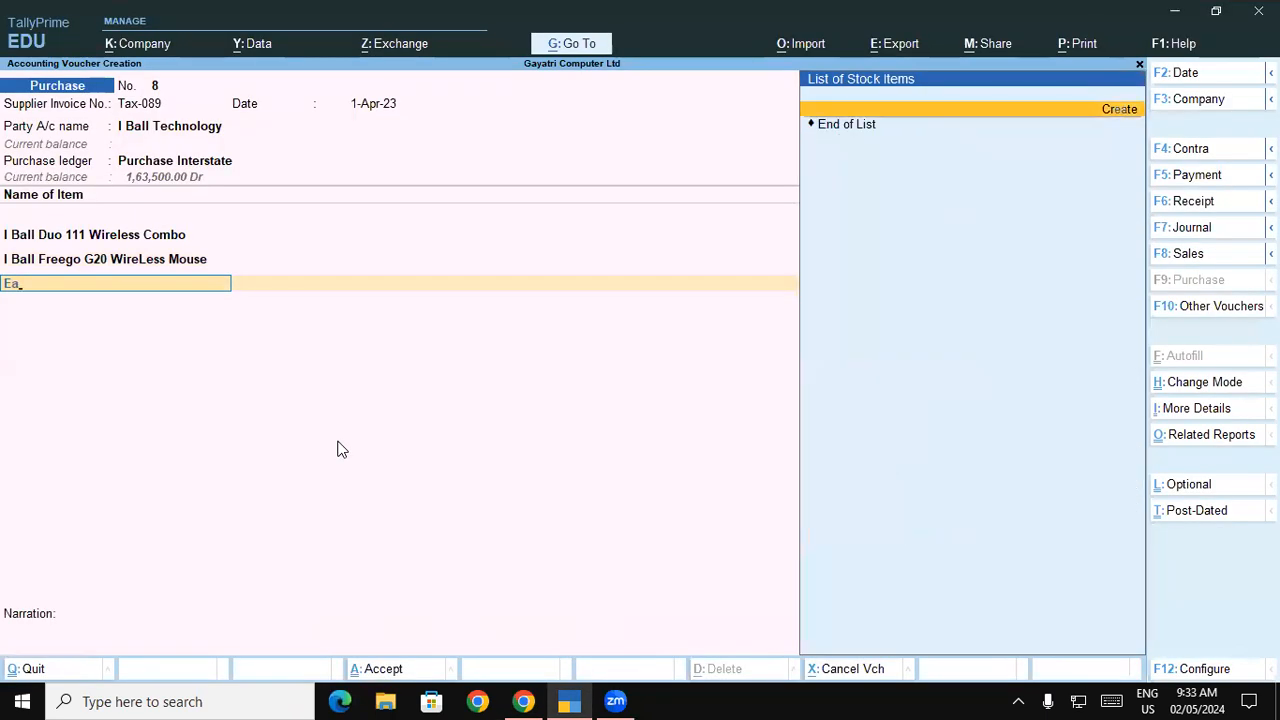
key(BackSpace)
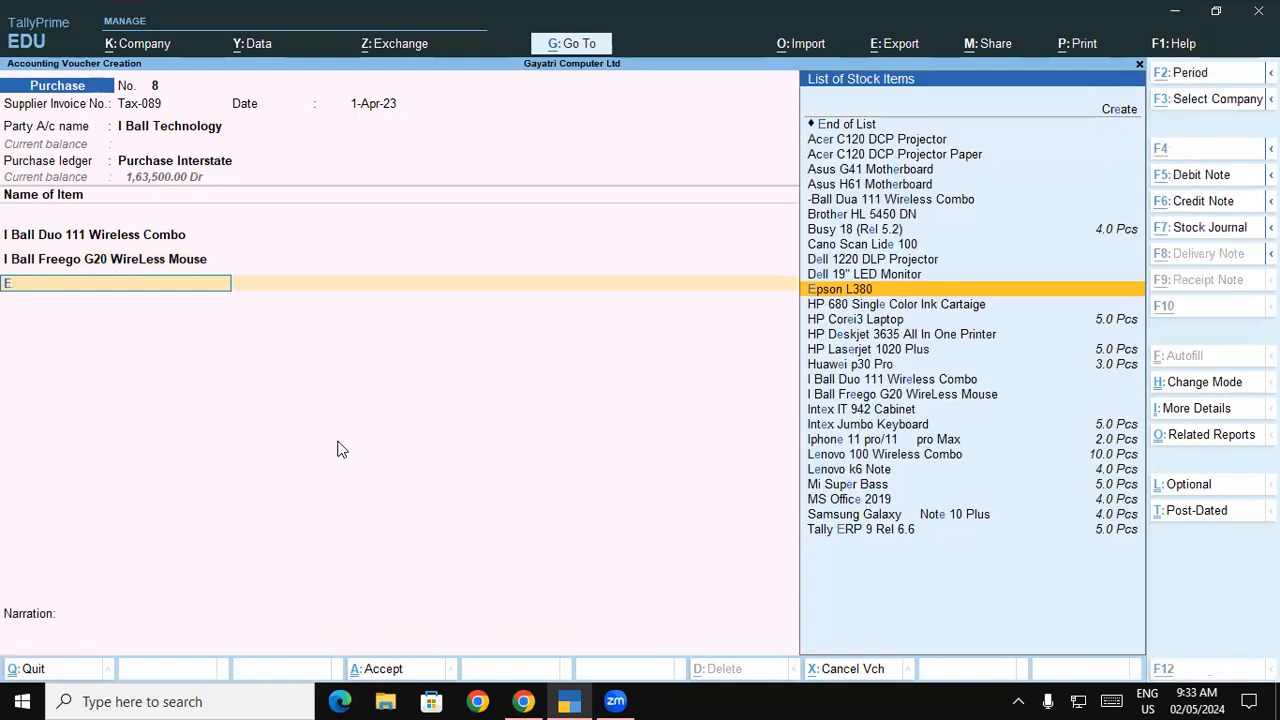
key(alt+c)
text(Ear Wear Base Pro)
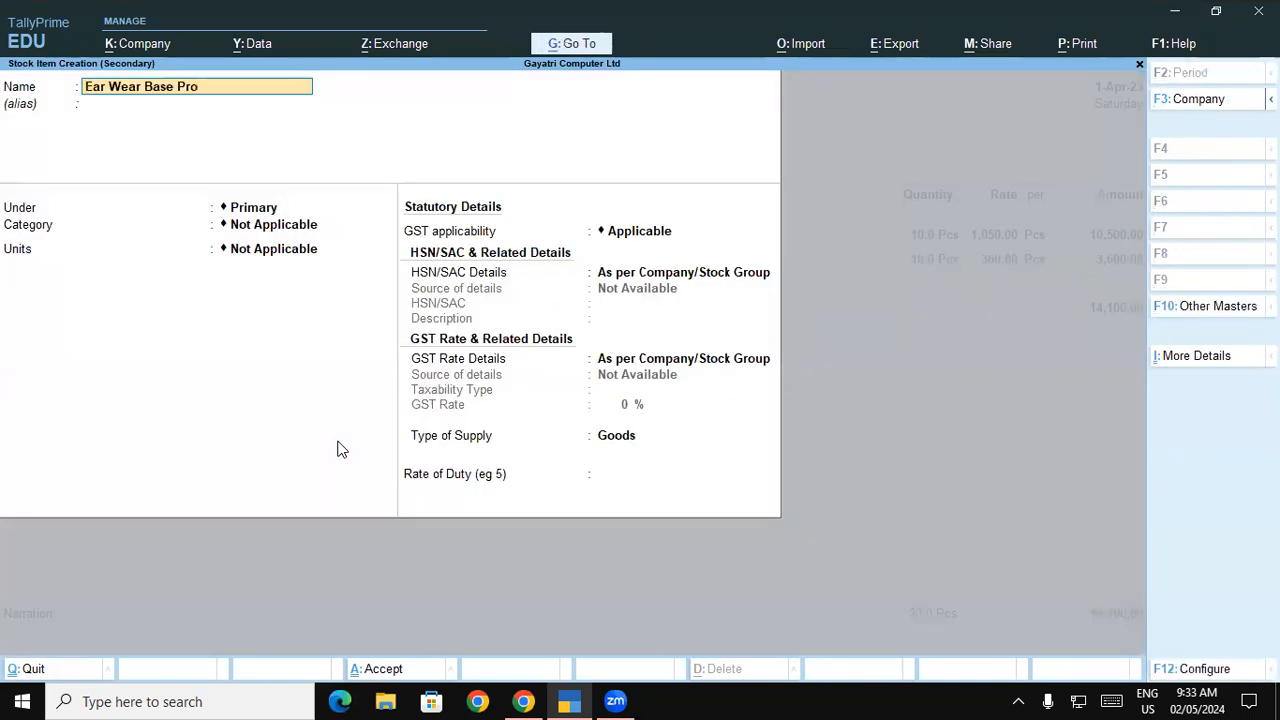
Place the Ear Wear Base Pro item under the Earphone group with category N/A and unit Pcs.
key(Return)
text(E)
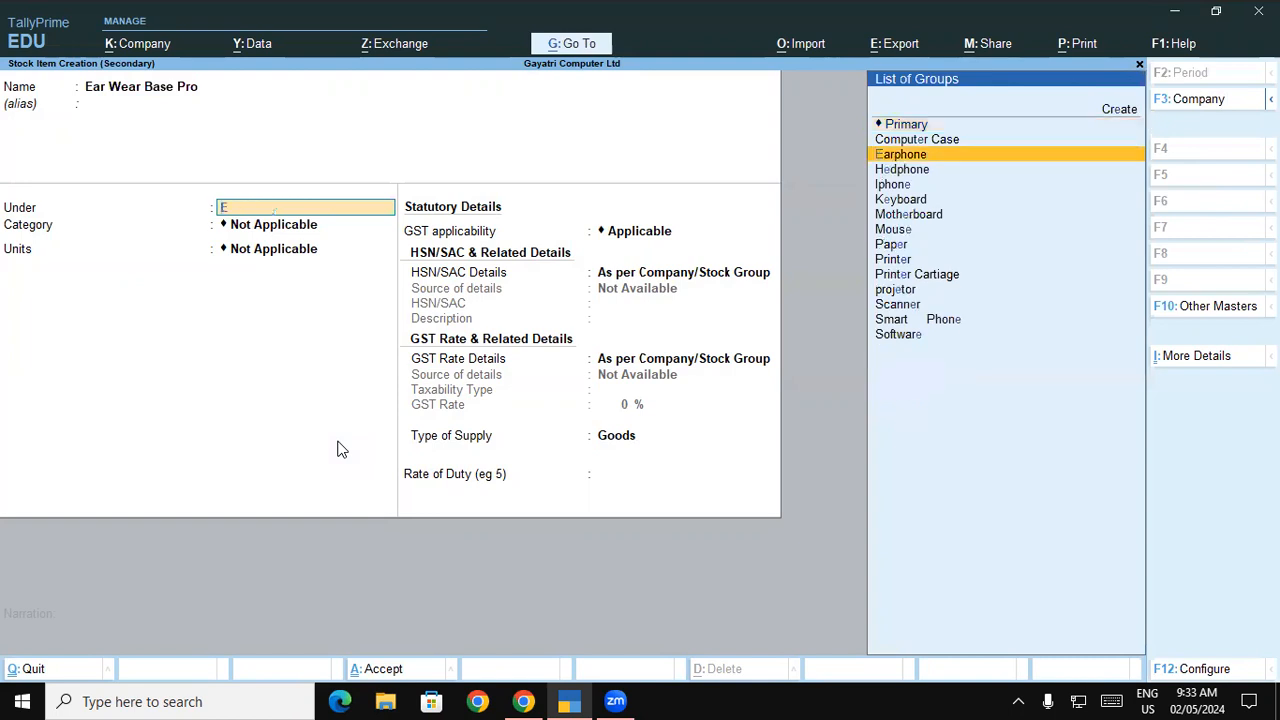
key(Return)
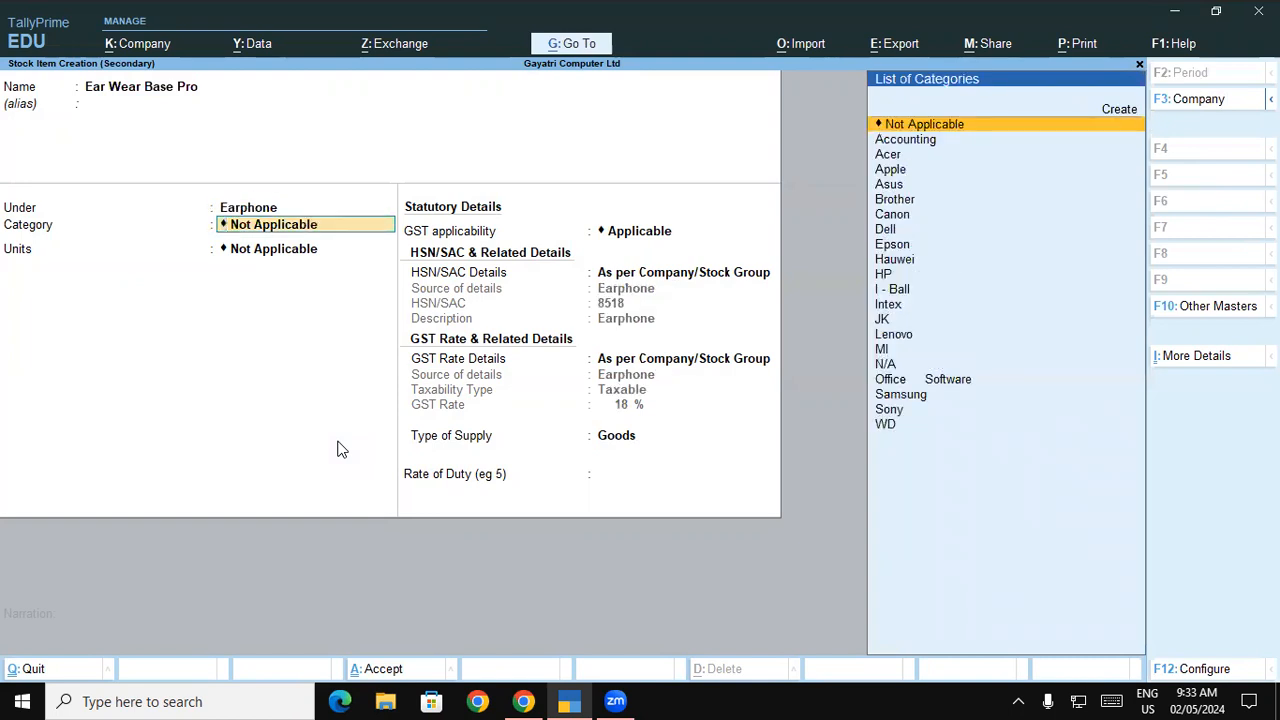
text(N)
key(Return)
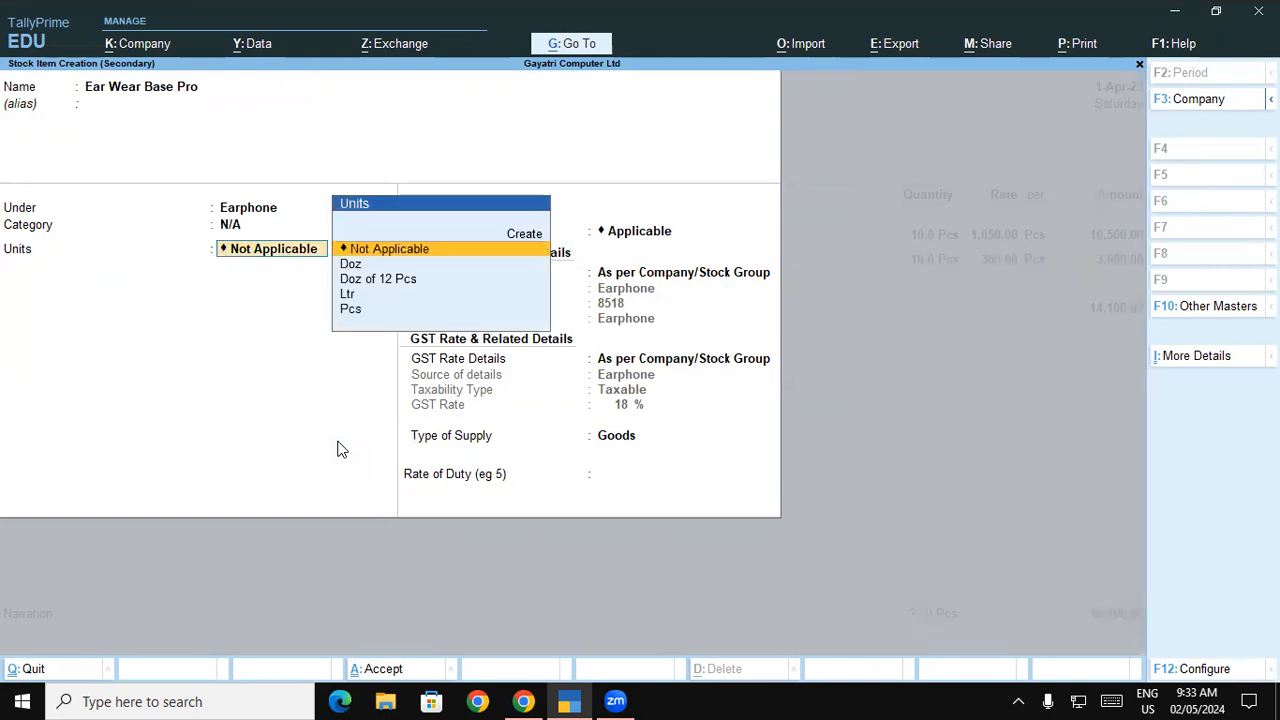
key(Down)
key(Down)
key(Down)
key(Down)
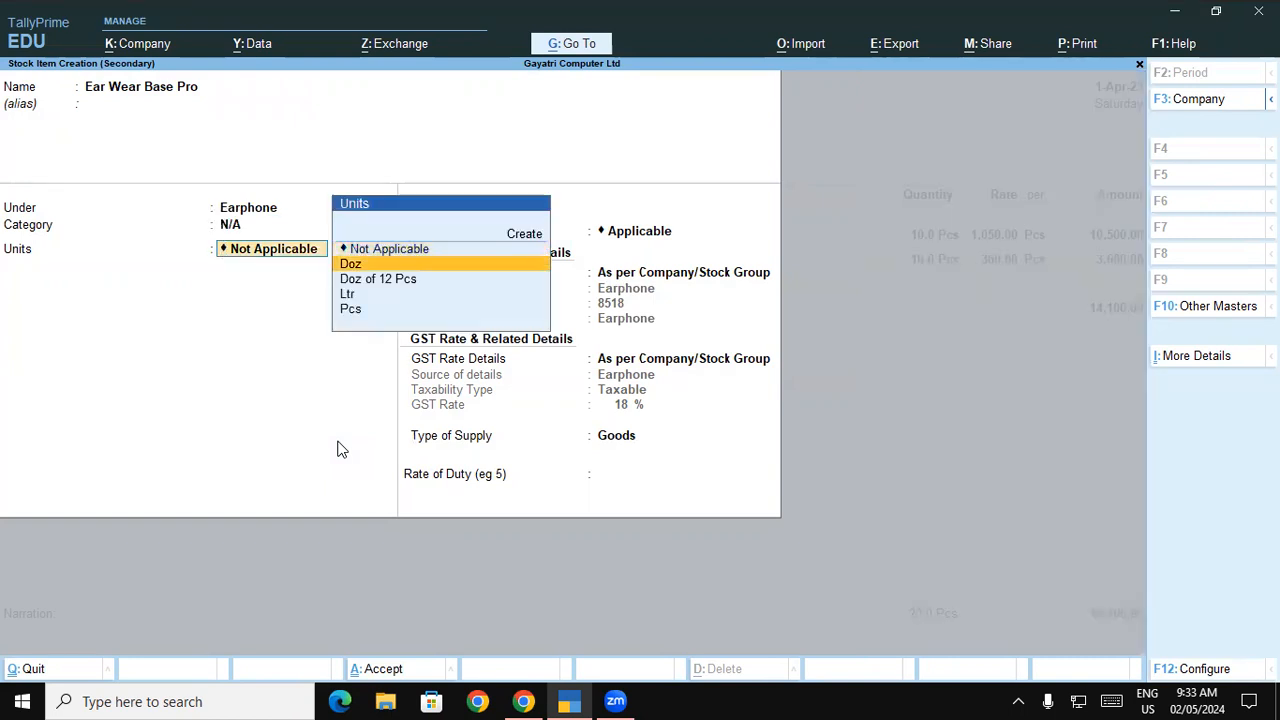
key(Return)
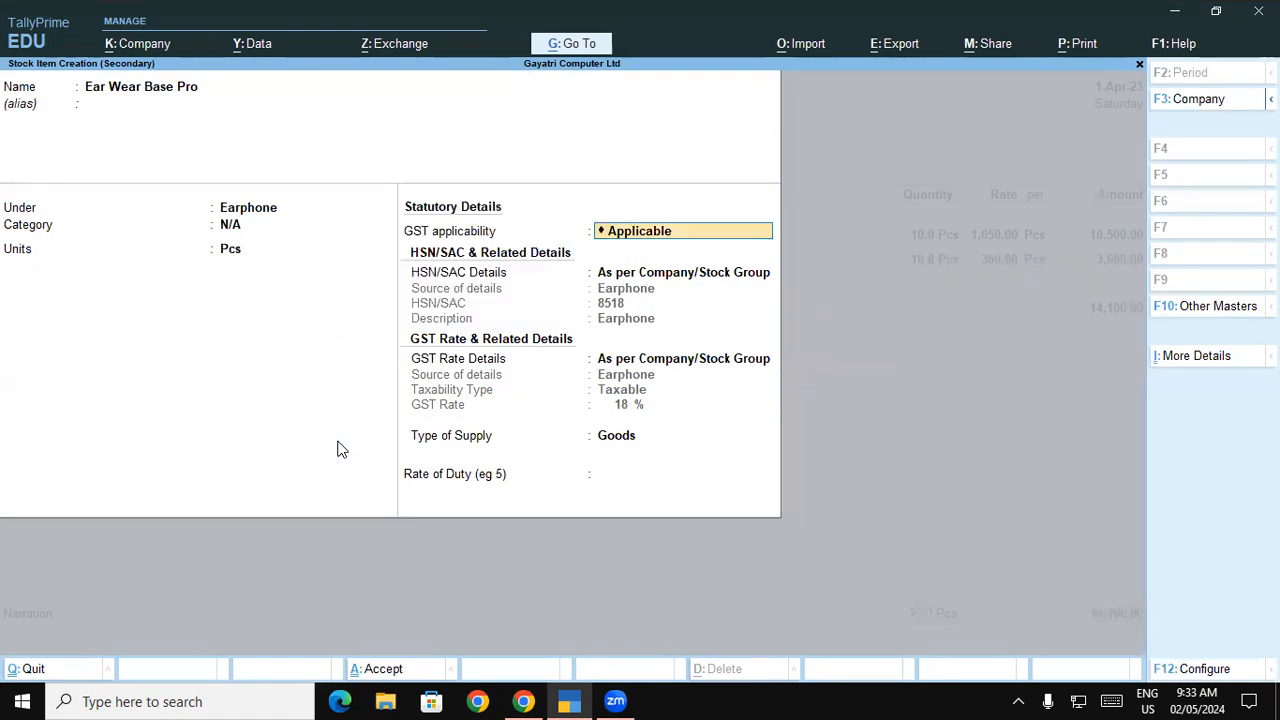
Keep the item's HSN/SAC and GST rate details as per Company/Stock Group with supply type Goods, and save the item.
key(Return)
key(Return)
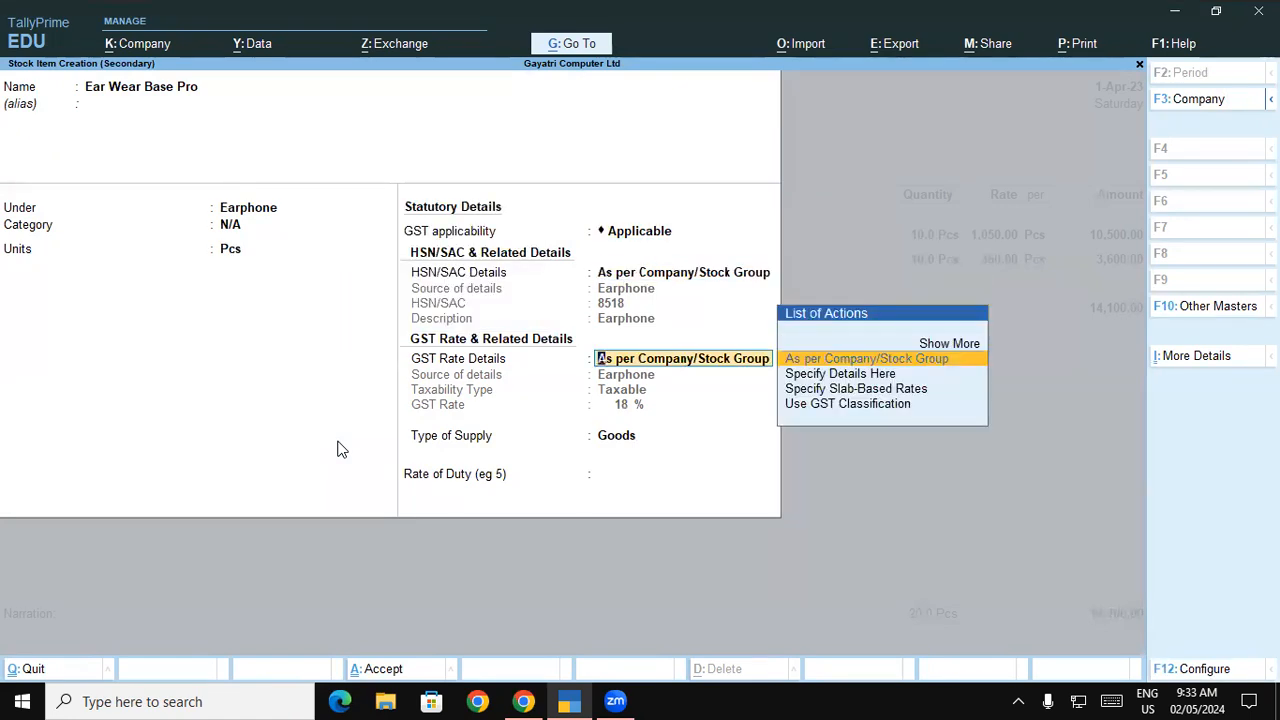
key(Return)
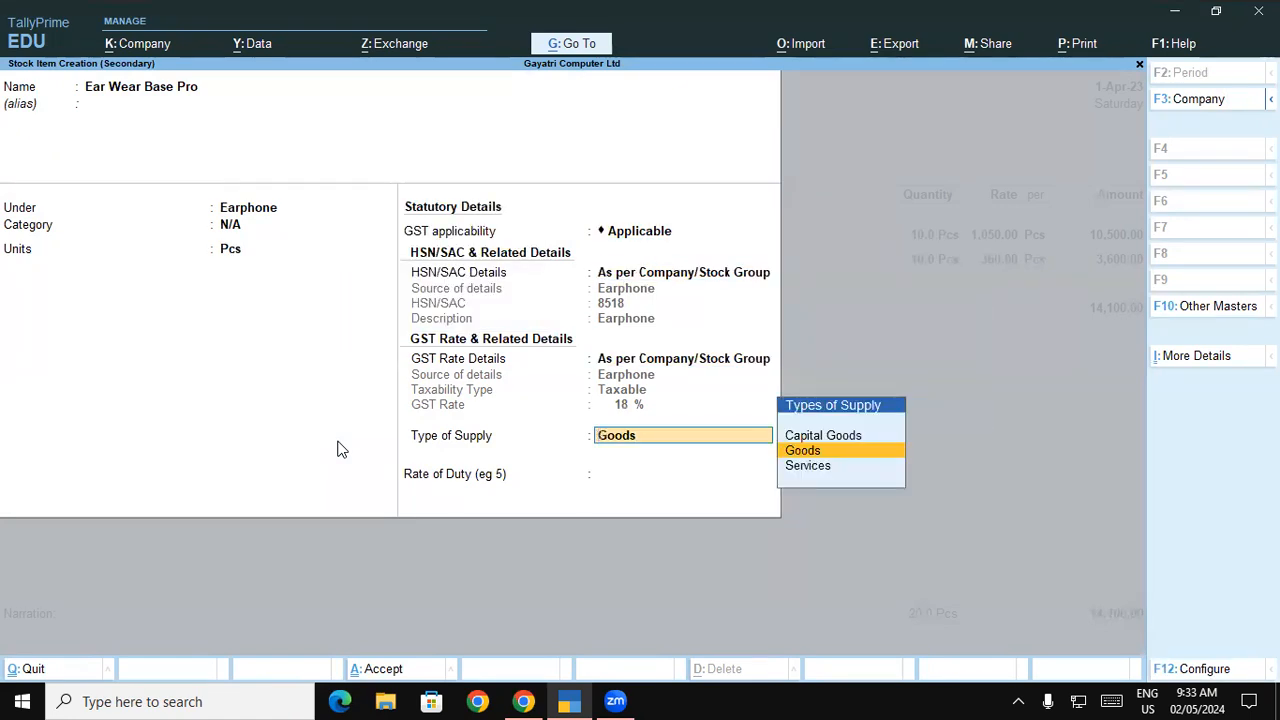
key(Return)
key(Return)
key(Return)
Add Ear Wear Base Pro to the purchase voucher, allocating 10 Pcs at 450 to the Warehouse godown as in the PDF notes.
key(Return)
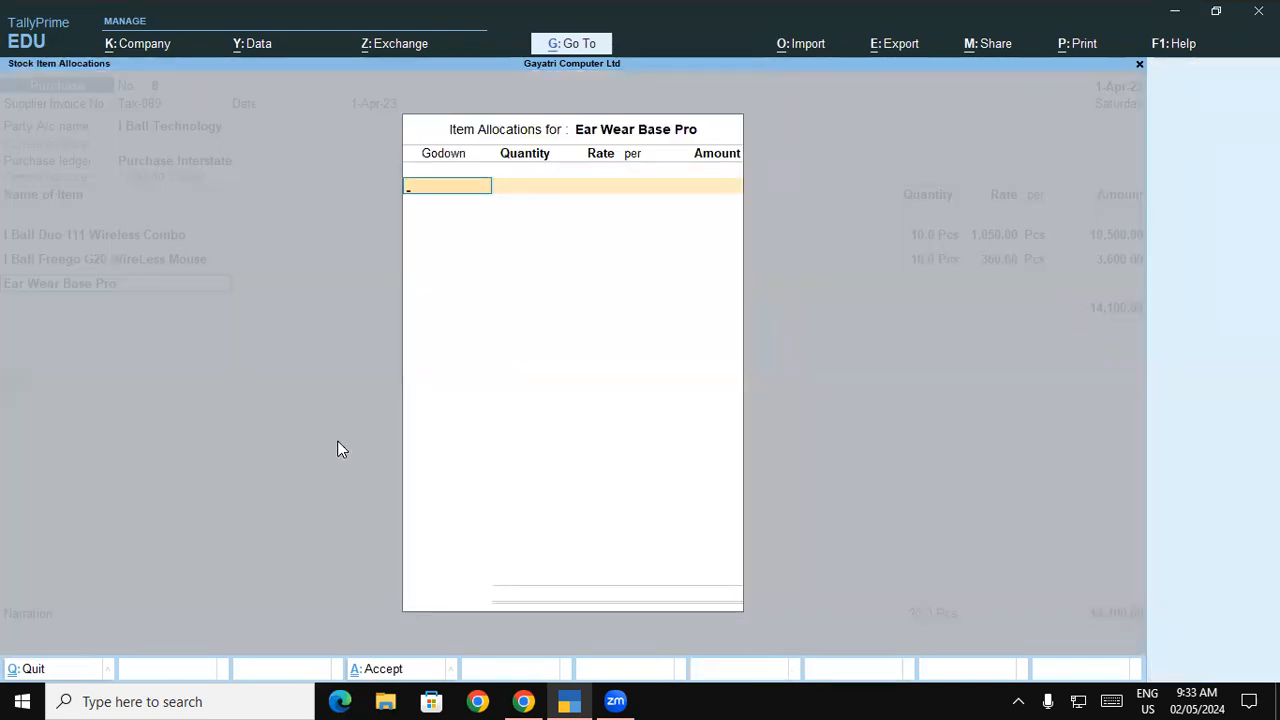
key(Down)
key(Down)
key(Down)
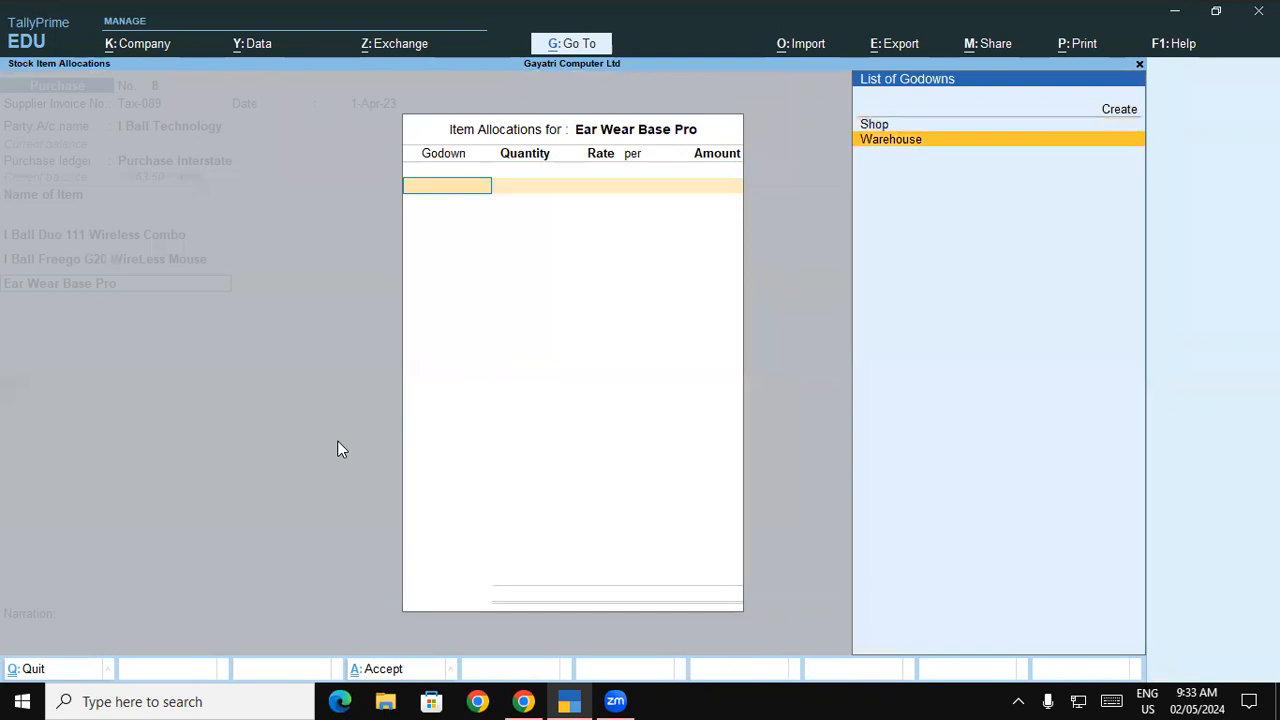
key(Return)
key(alt+Tab)
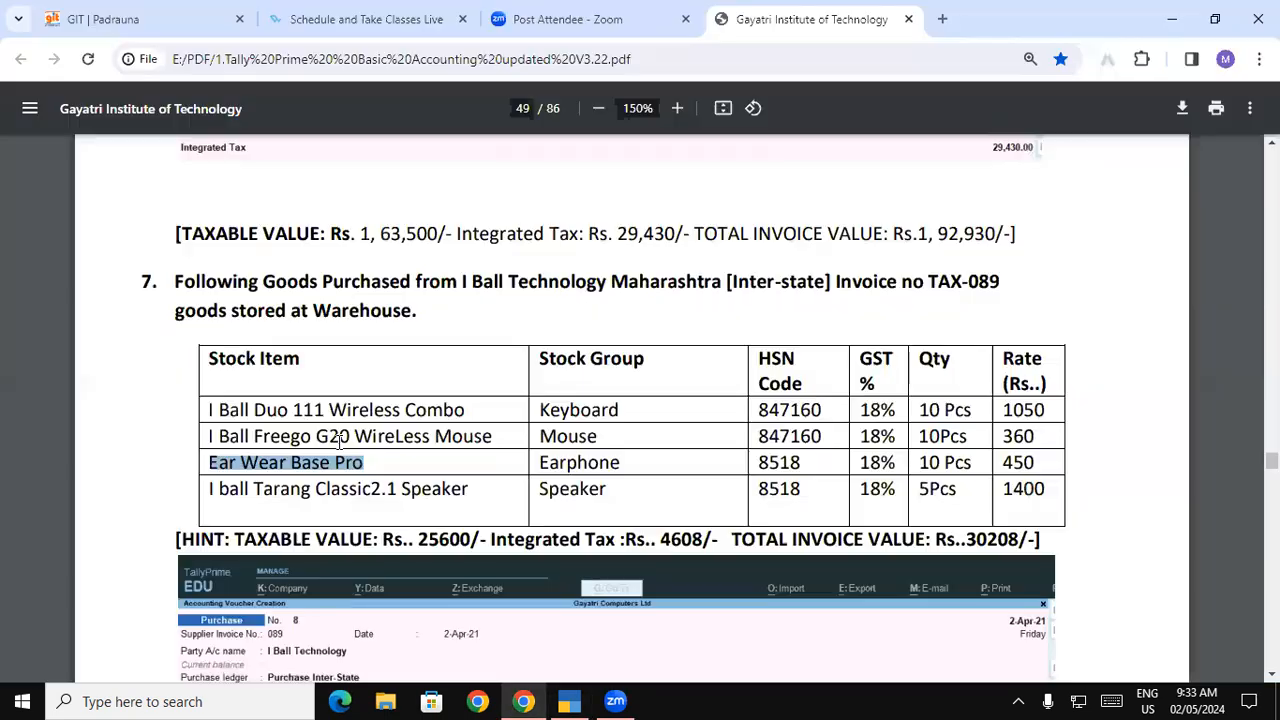
key(alt+Tab)
text(10)
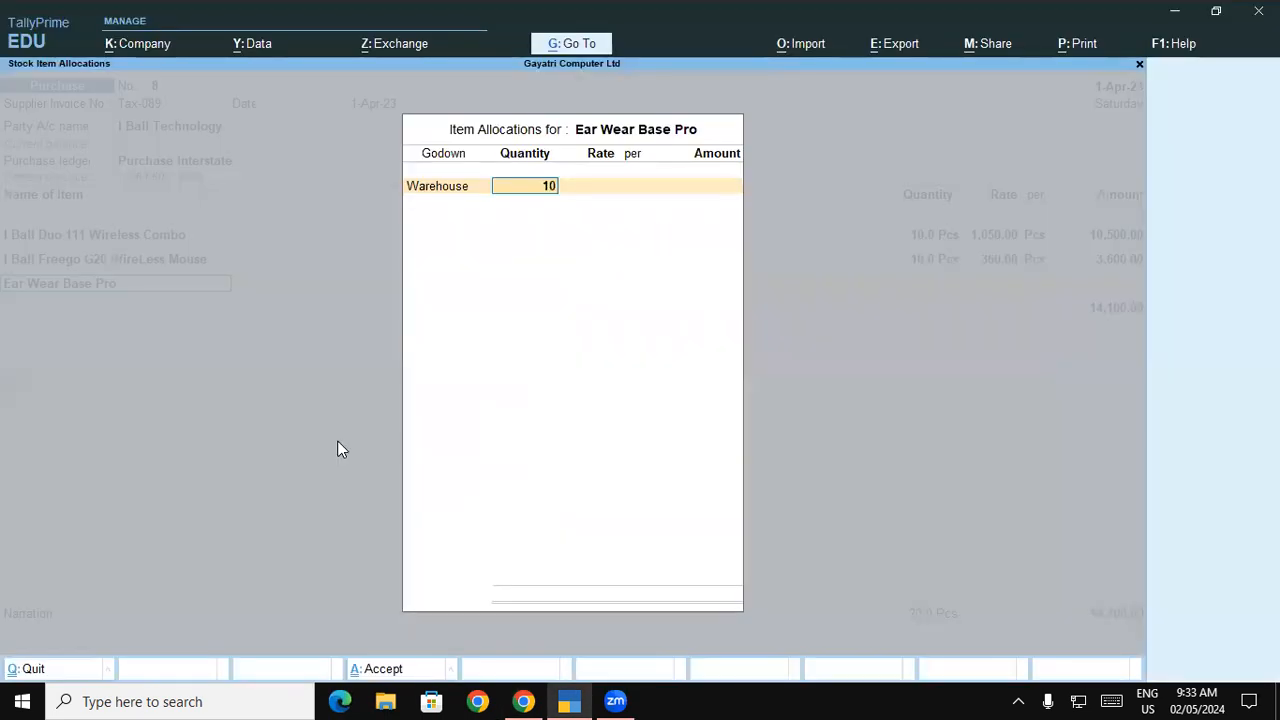
key(Return)
text(450)
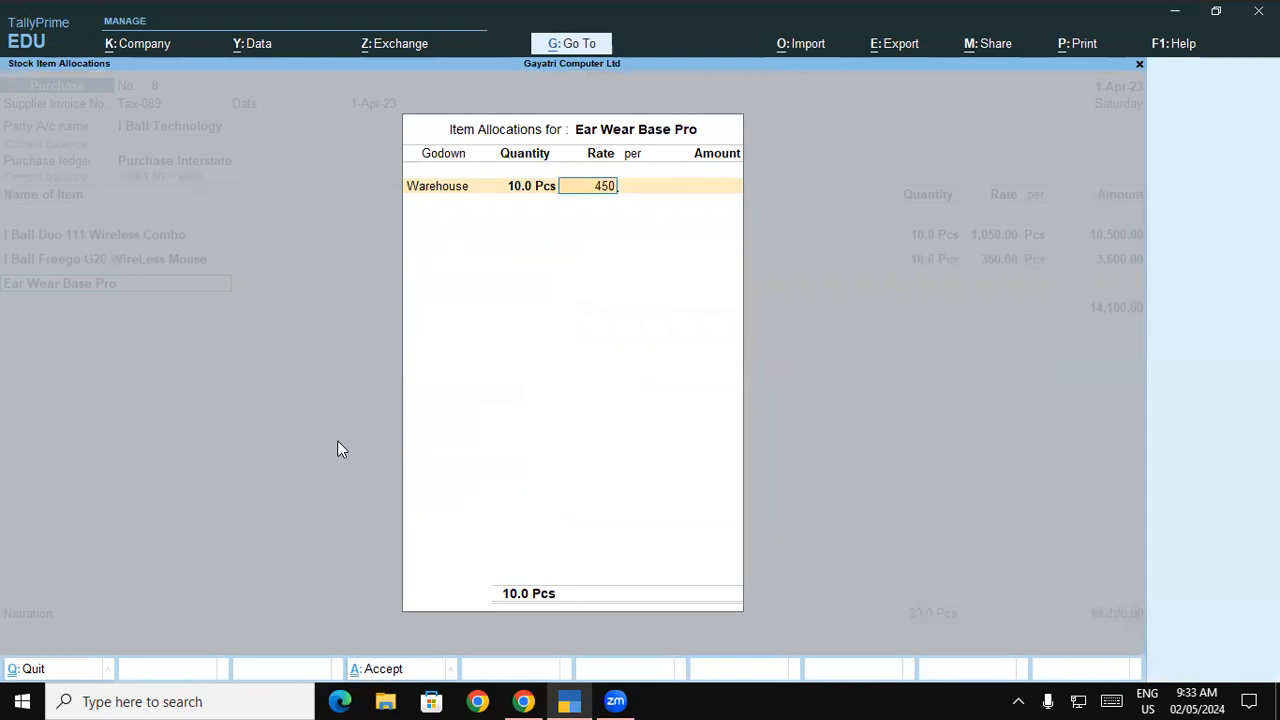
key(Return)
key(Return)
key(Return)
key(Return)
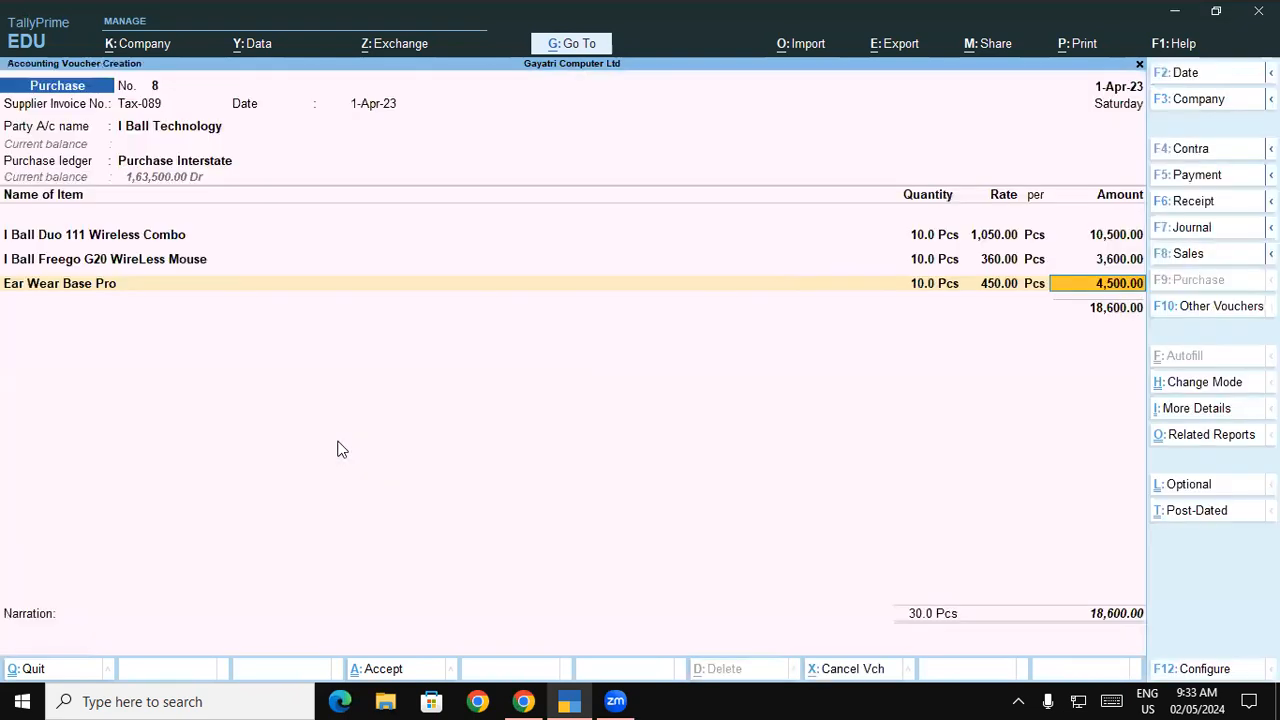
key(Return)
Copy the name I ball Tarang Classic2.1 Speaker from the PDF notes and use it for a new stock item in TallyPrime.
key(alt+Tab)
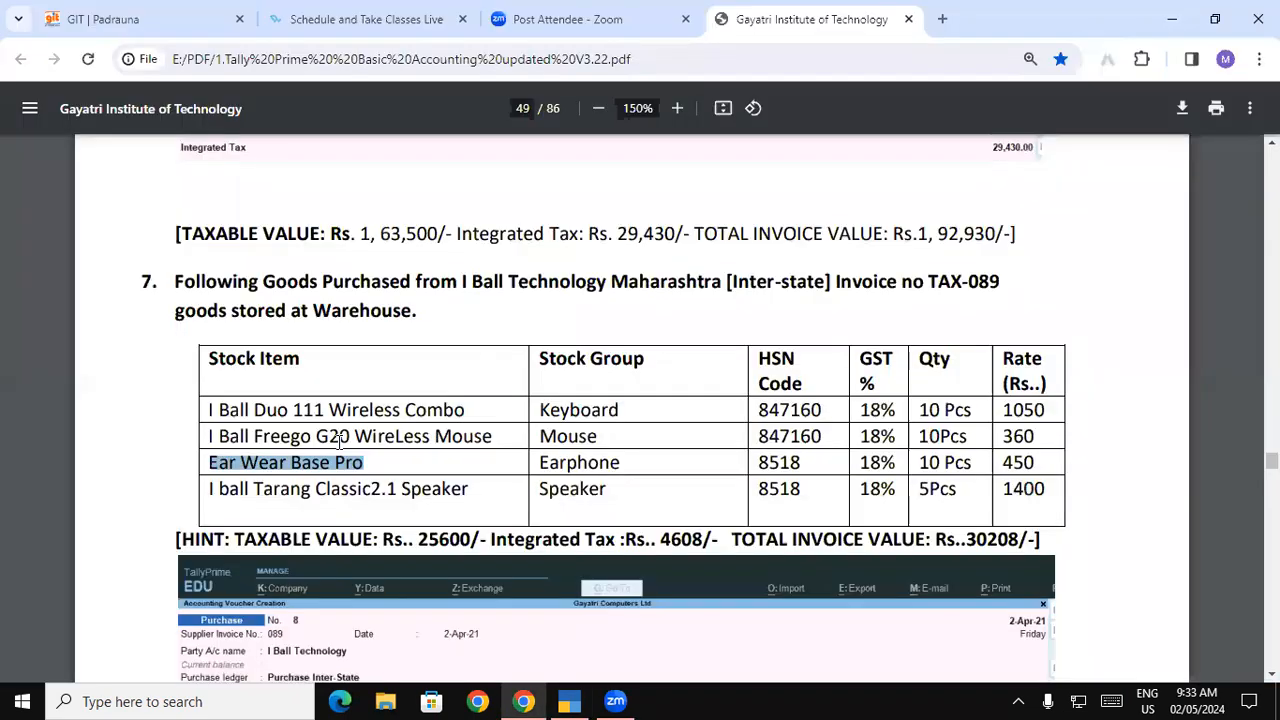
drag(208, 489, 474, 493)
click(279, 483)
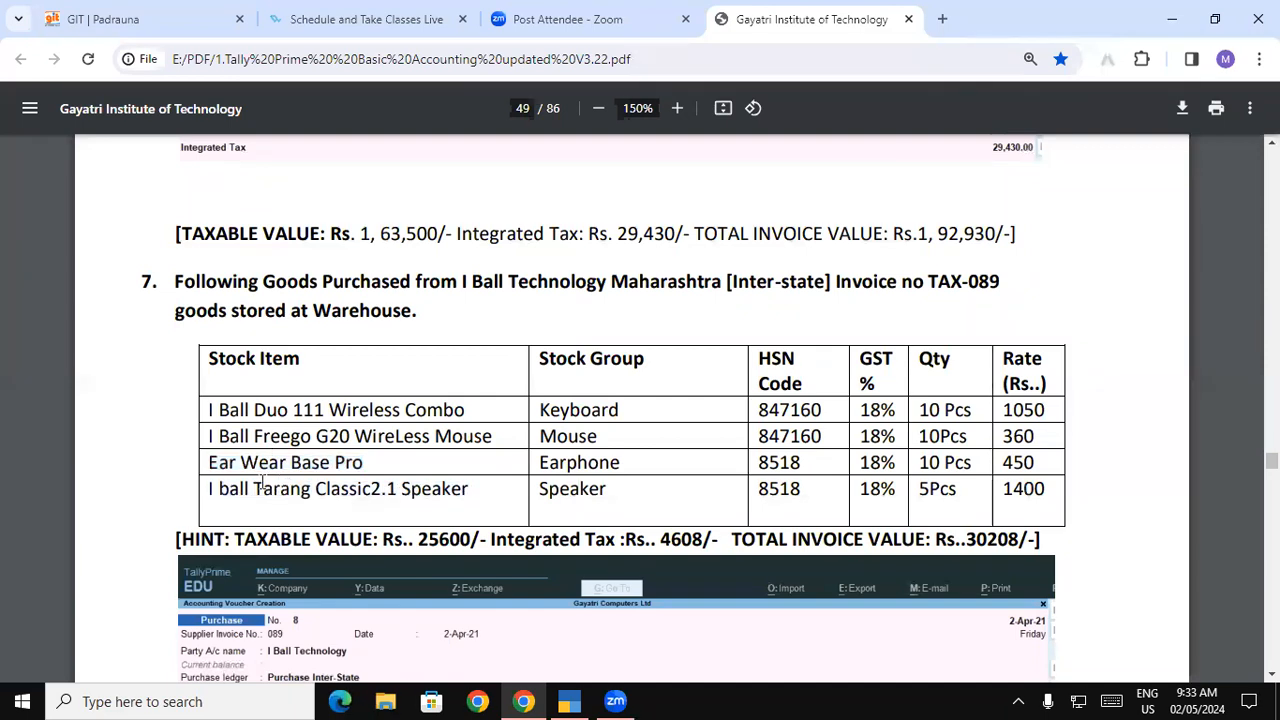
drag(210, 489, 485, 491)
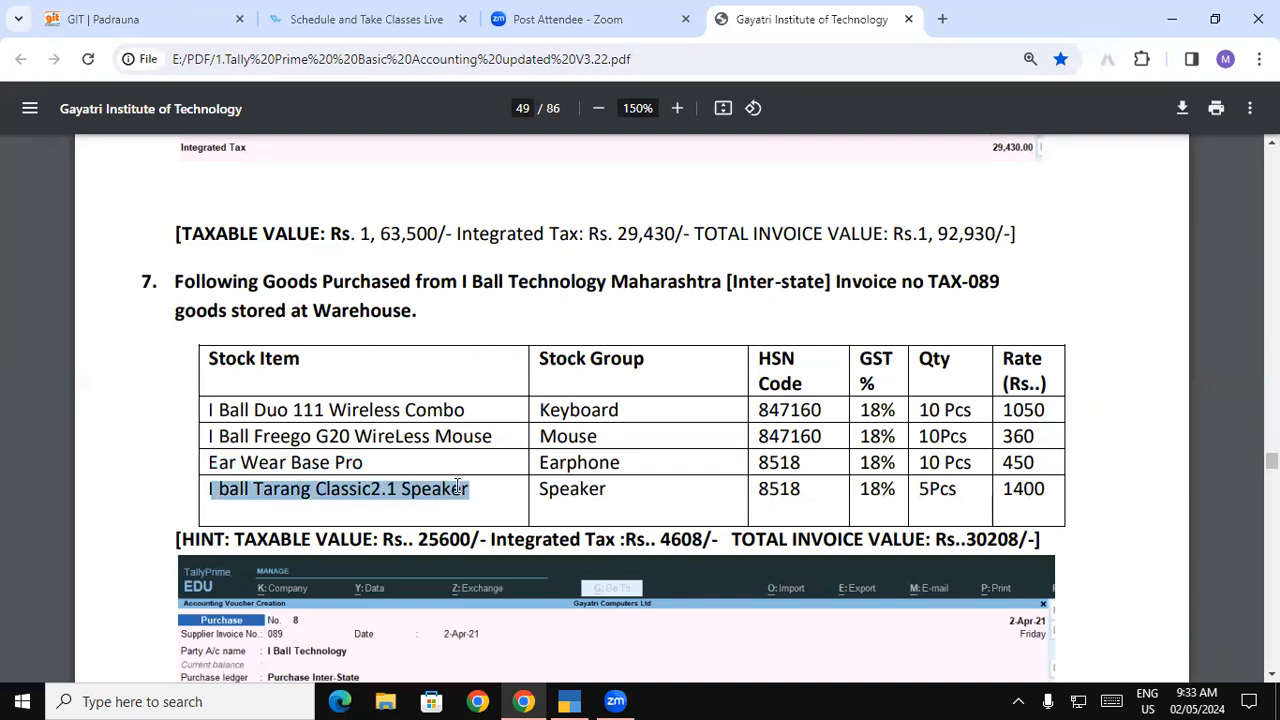
key(alt+Tab)
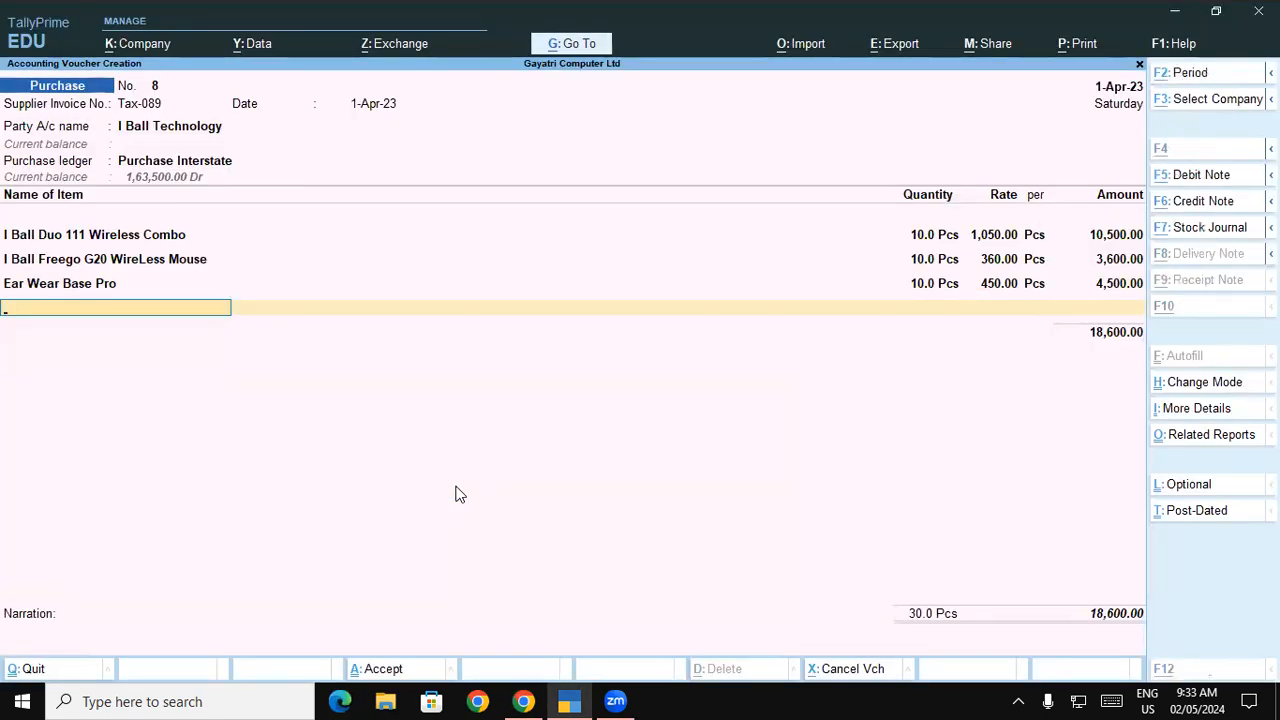
key(alt+c)
key(ctrl+alt+v)
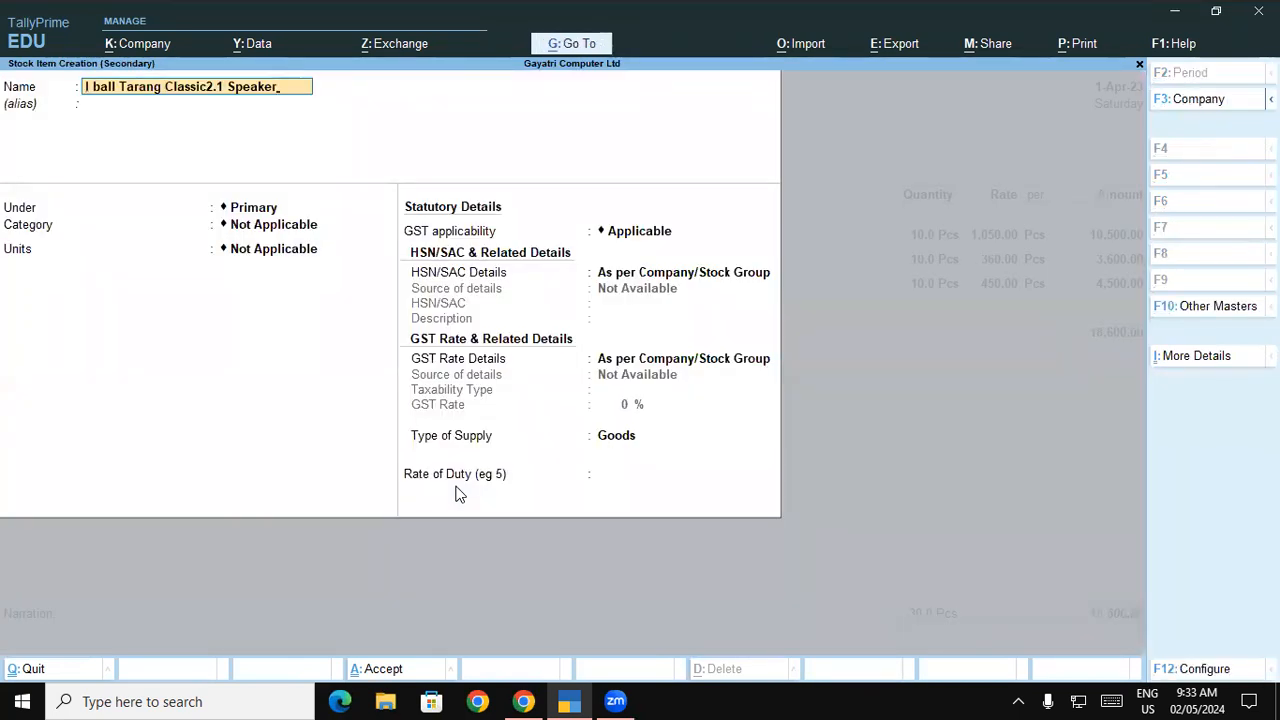
Create a new stock group named Speaker under Primary for the speaker item, with item quantities added set to Yes.
key(Return)
text(S)
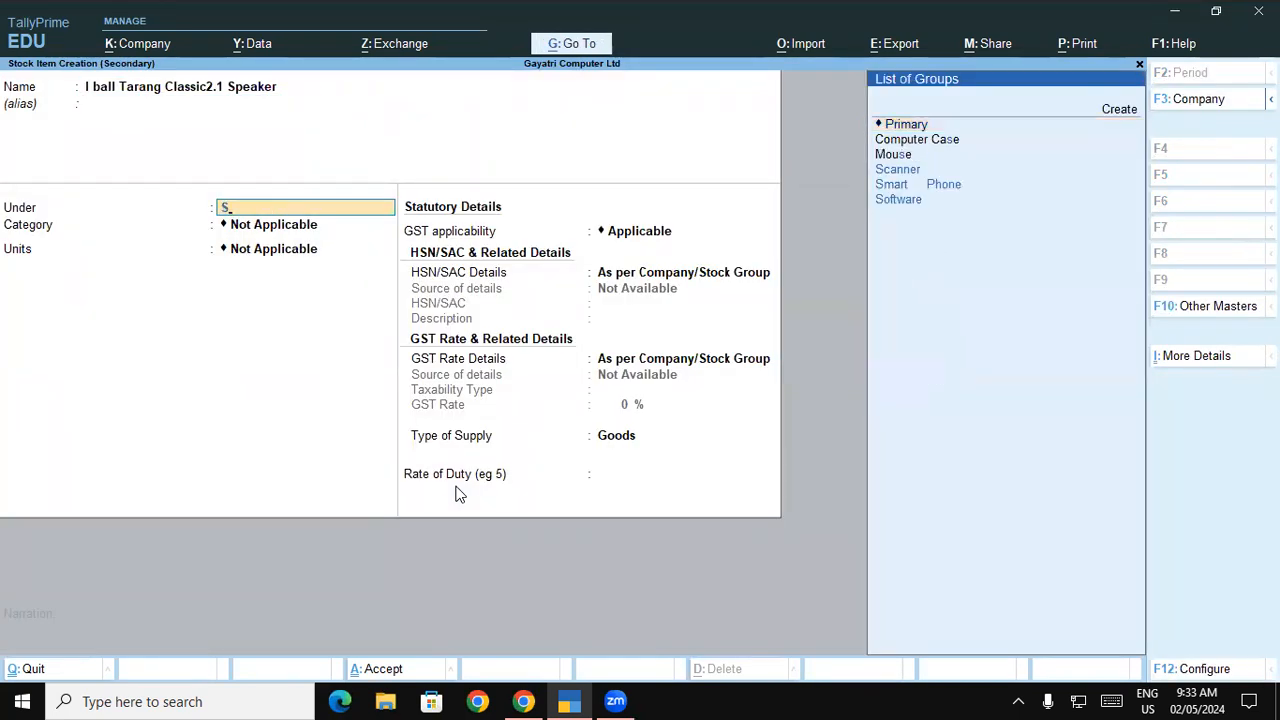
key(alt+c)
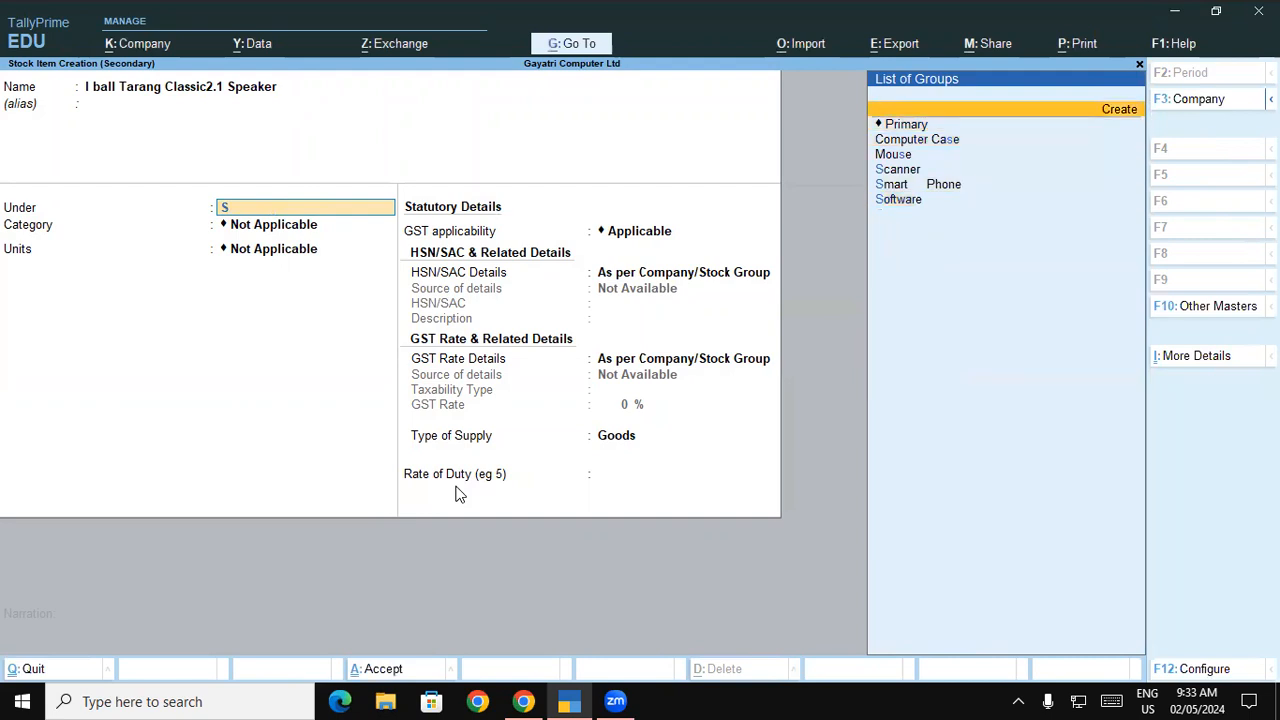
key(Return)
text(Speake)
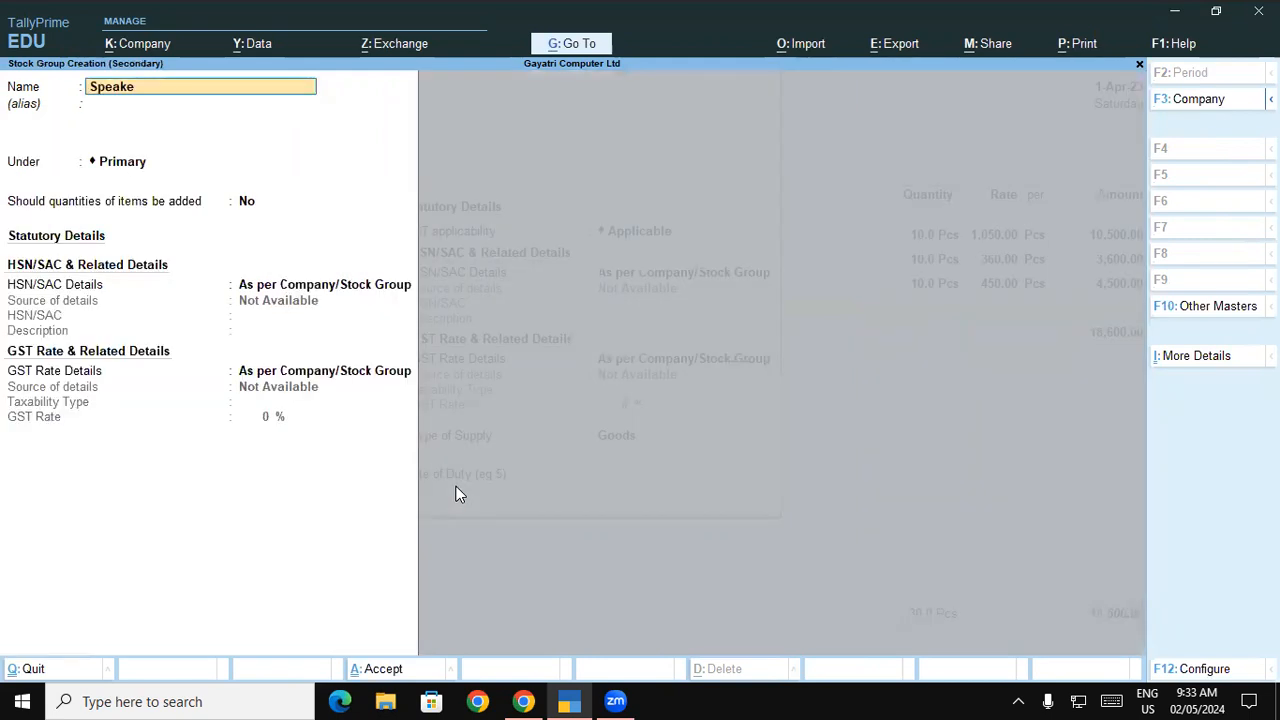
text(r)
key(Return)
key(Return)
key(Return)
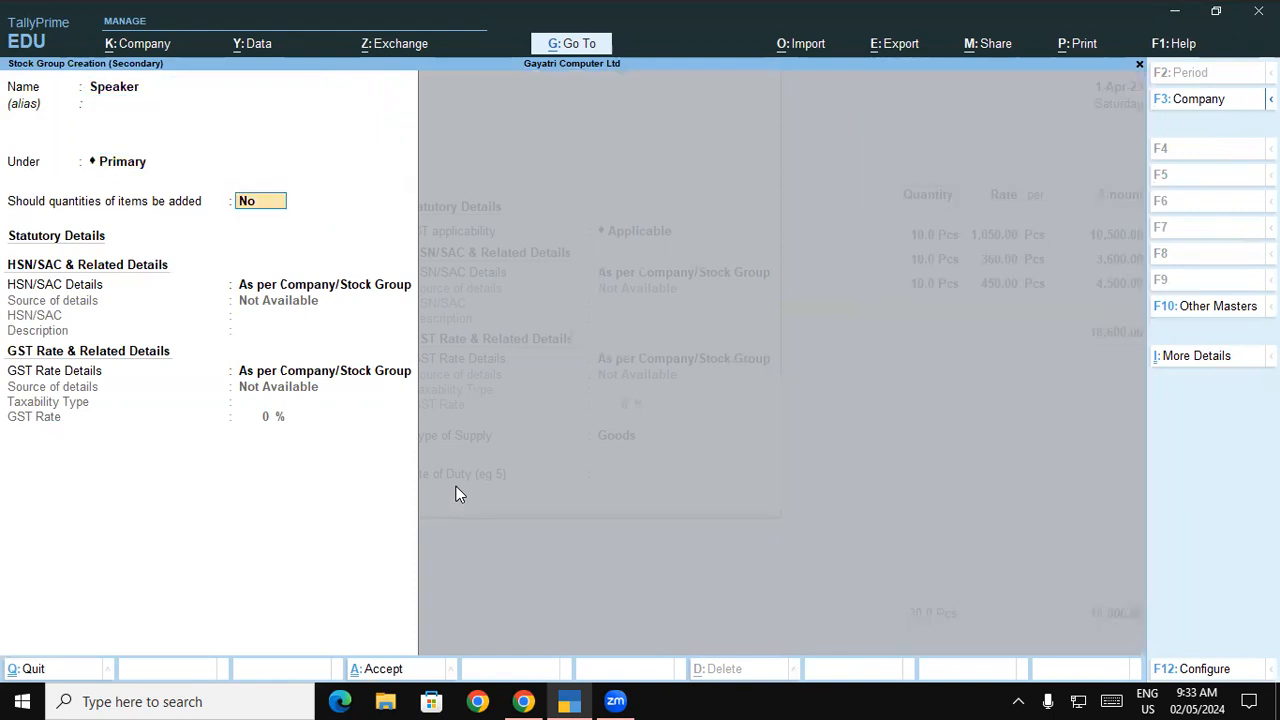
text(y)
key(Return)
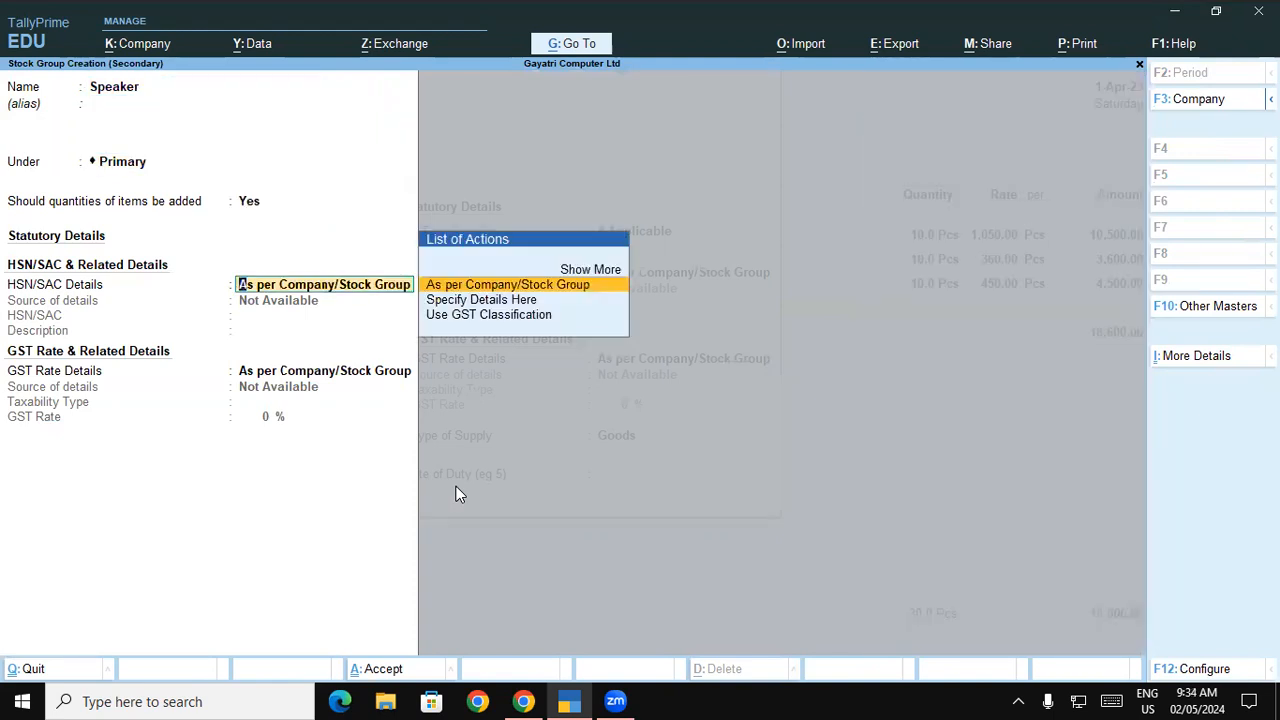
Specify the Speaker group's HSN/SAC details directly, with code 8518 as in the PDF notes and description Speaker.
key(Down)
key(Return)
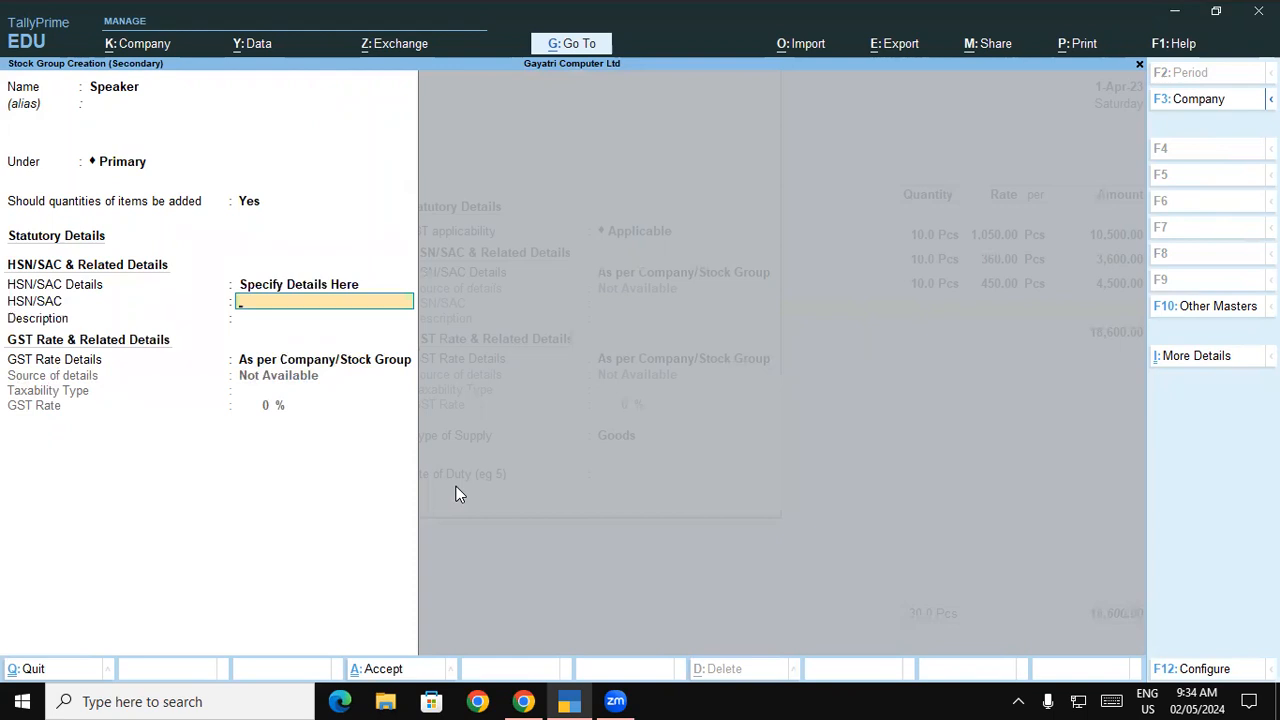
key(alt+Tab)
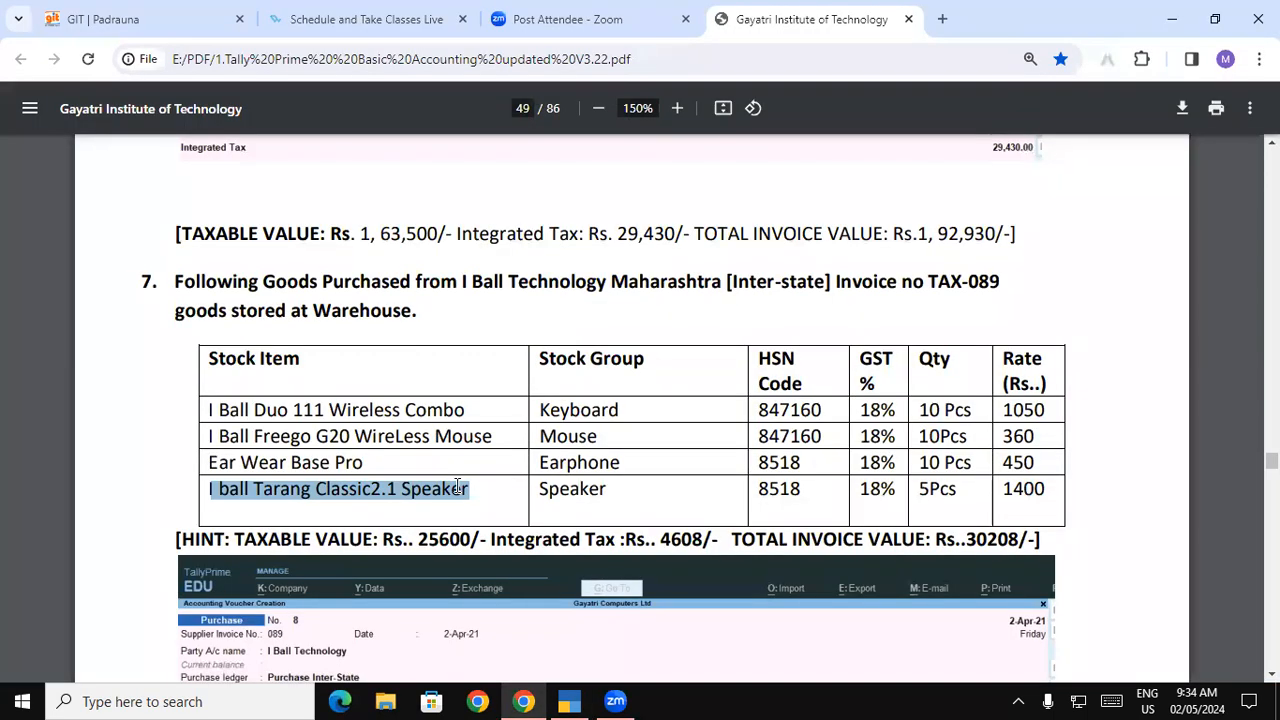
key(alt+Tab)
text(8518)
key(Return)
text(Speaker)
key(Return)
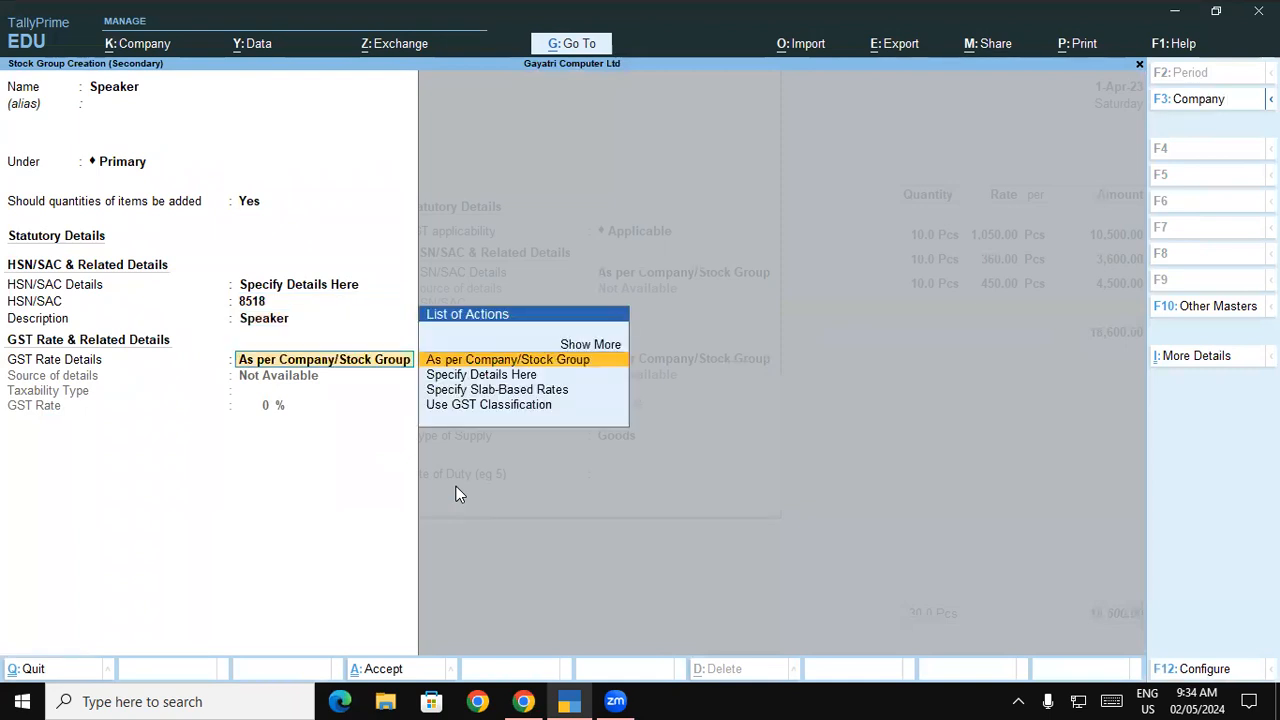
Specify the Speaker group's GST rate details as Taxable at 18% and save the group.
key(Down)
key(Return)
key(Return)
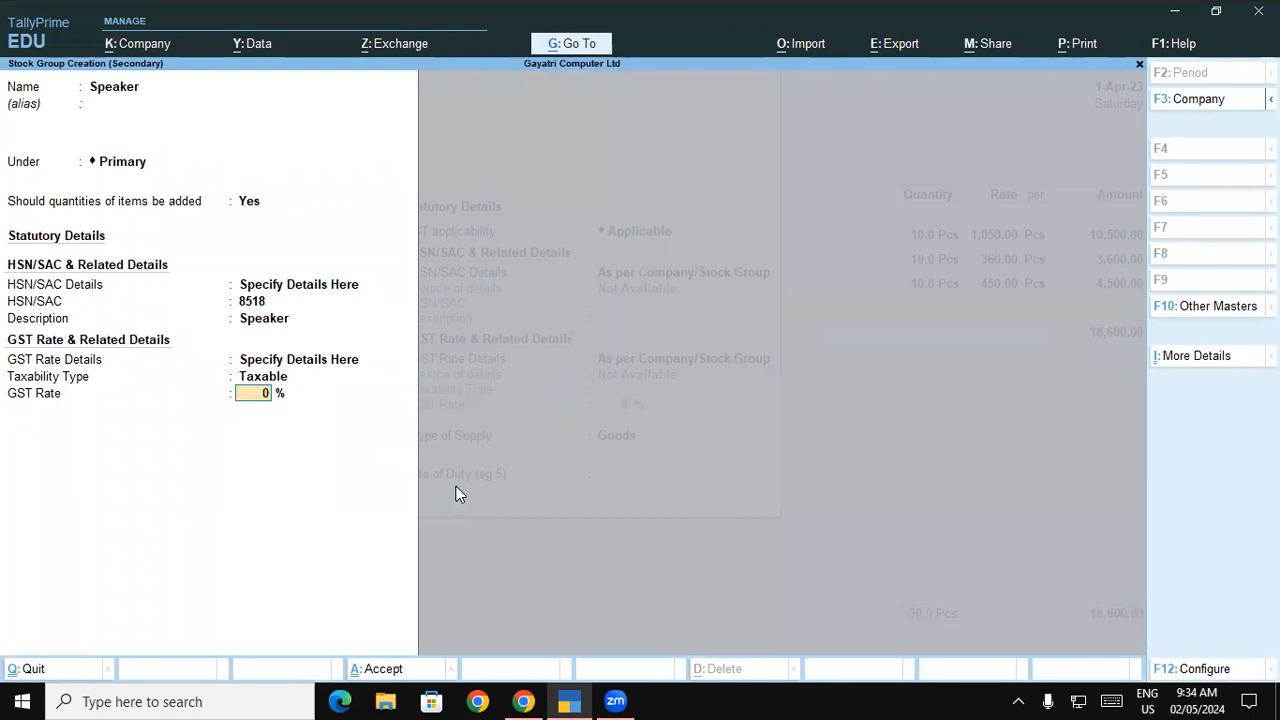
text(18)
key(Return)
key(Return)
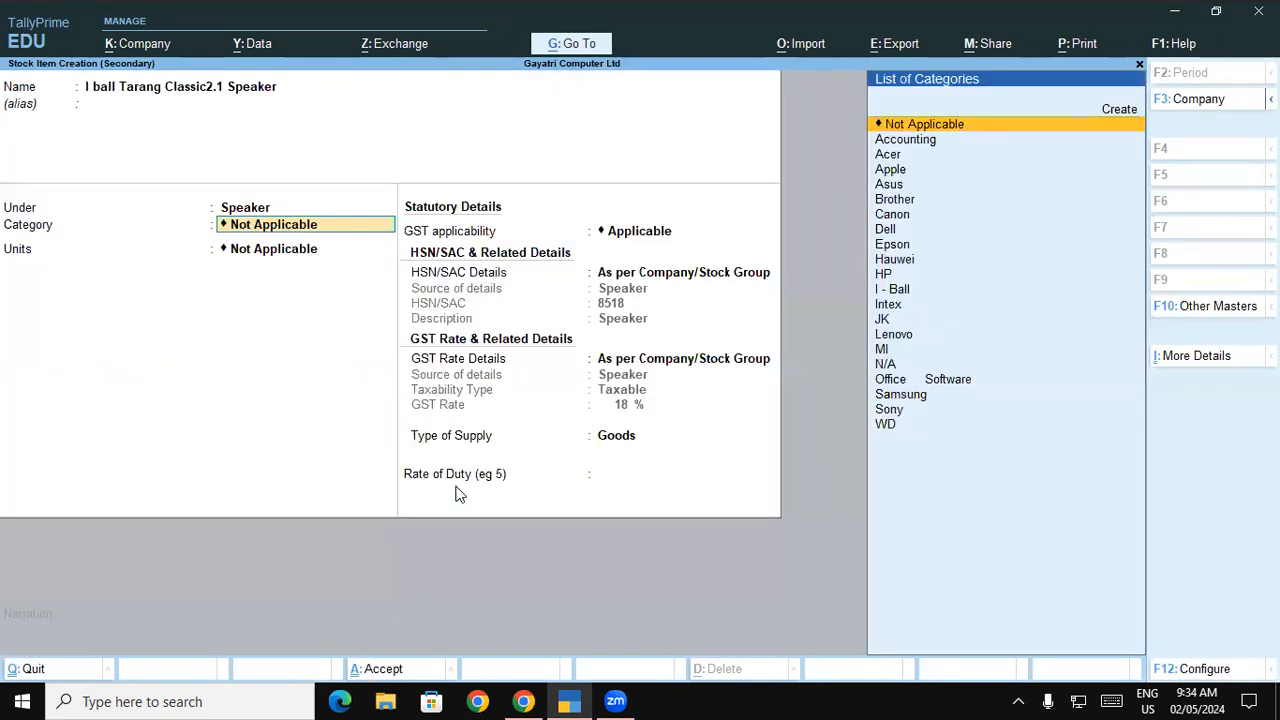
Assign the I ball Tarang Classic2.1 Speaker item the category I - Ball and unit Pcs, and save it.
text(i)
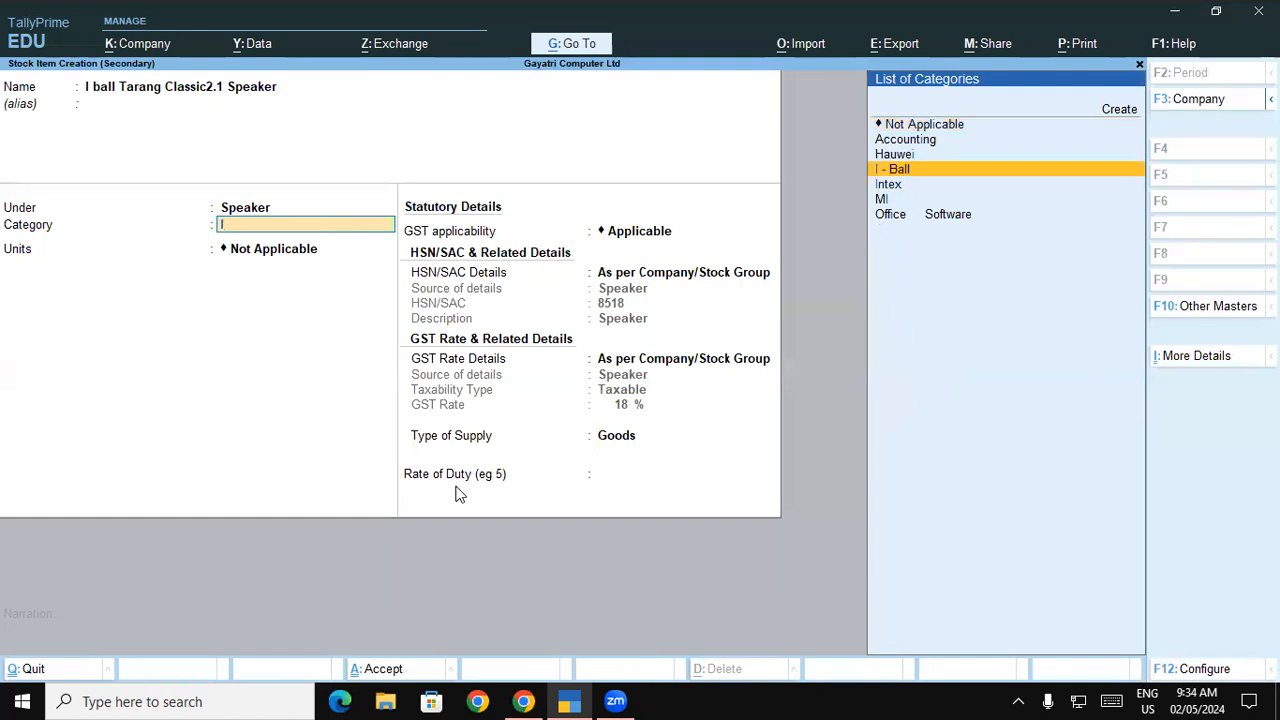
key(Return)
key(Down)
key(Down)
key(Down)
key(Down)
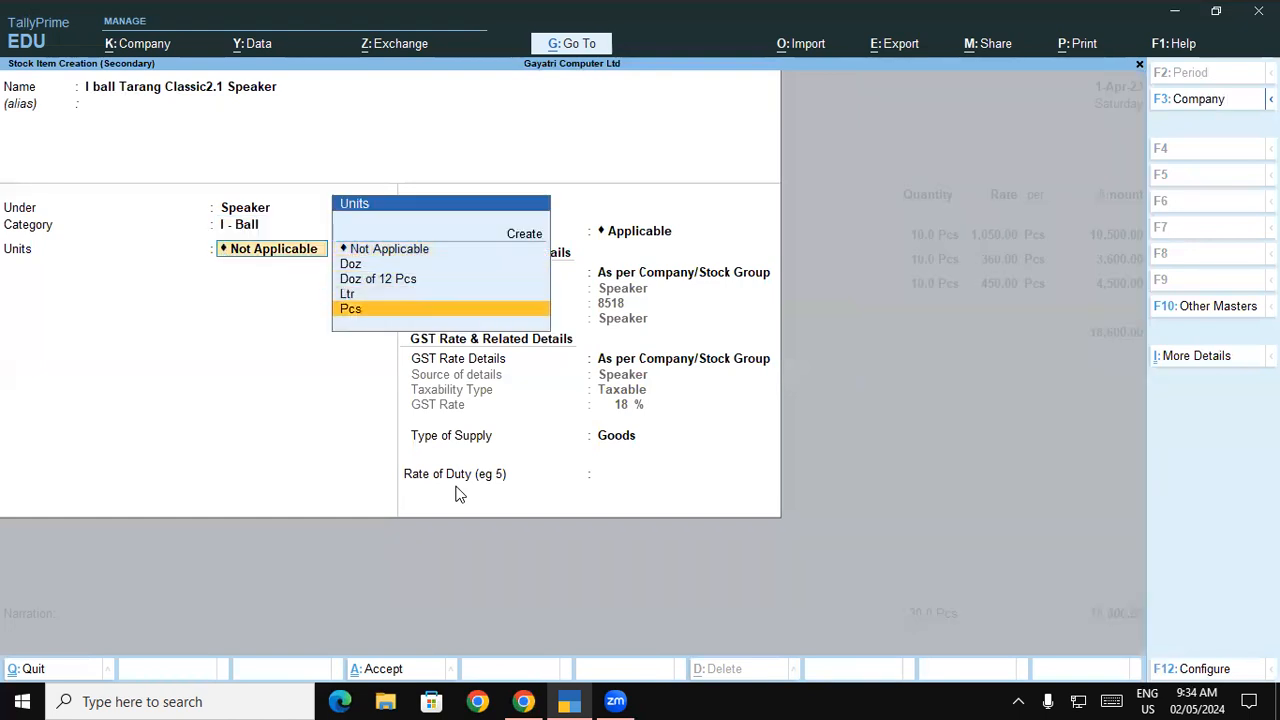
key(Return)
key(ctrl)
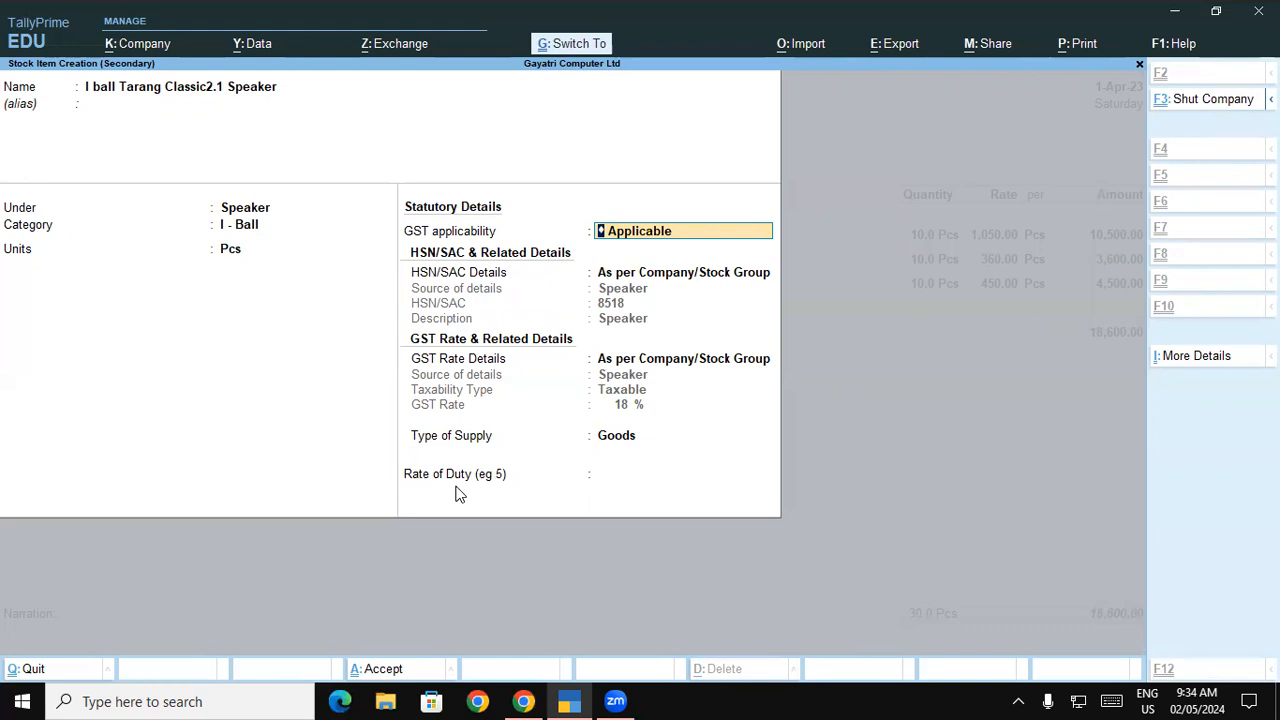
key(ctrl+a)
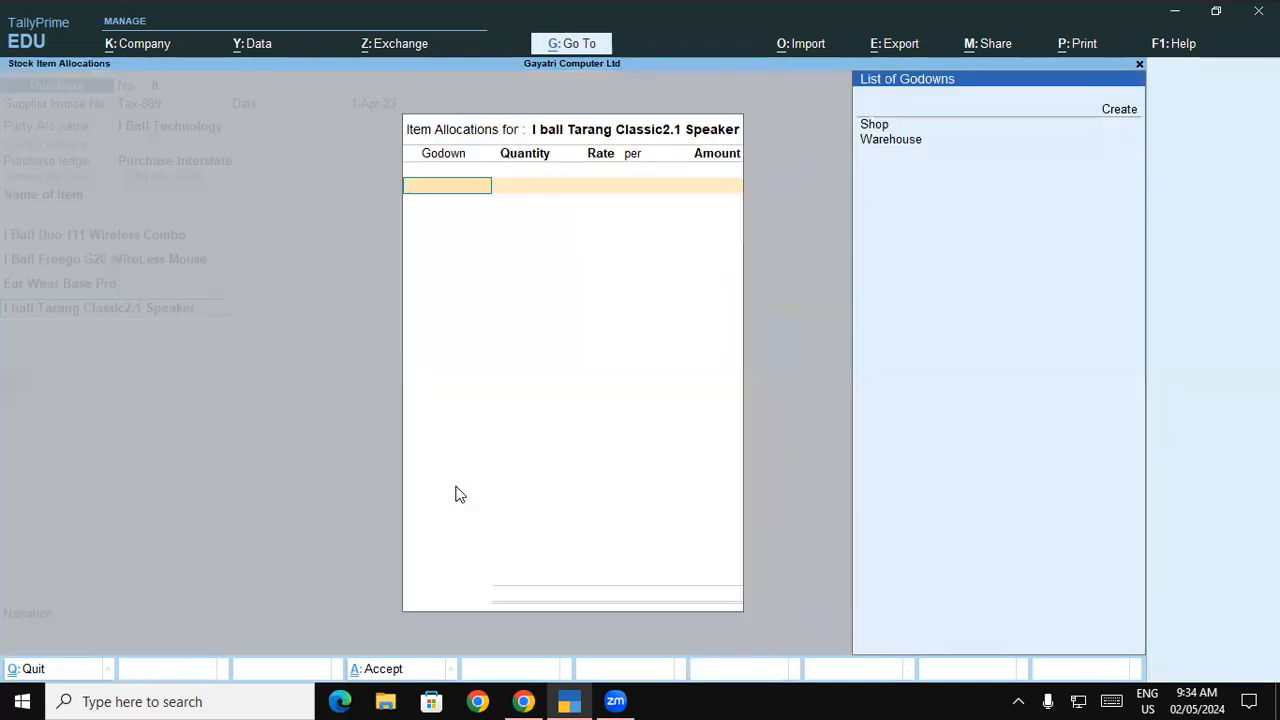
Allocate 5 Pcs of I ball Tarang Classic2.1 Speaker at 1,400 to the Warehouse godown, following the PDF notes.
key(Down)
key(Return)
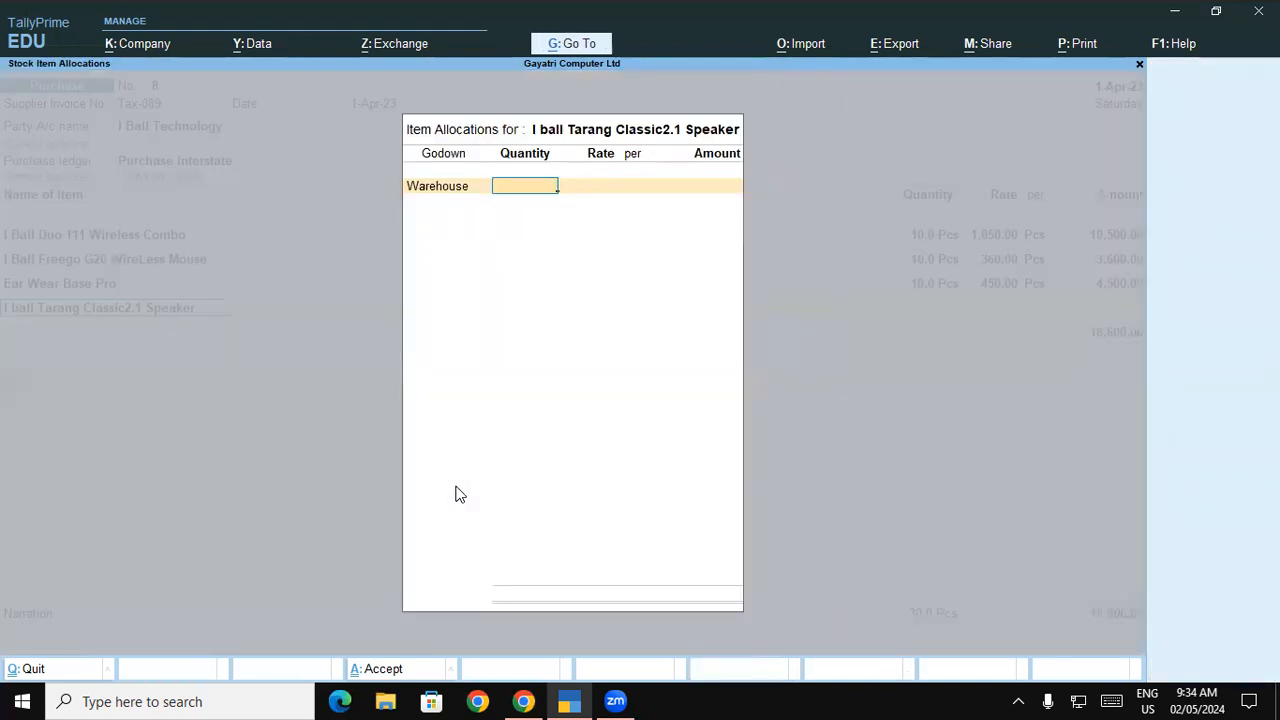
key(alt+Tab)
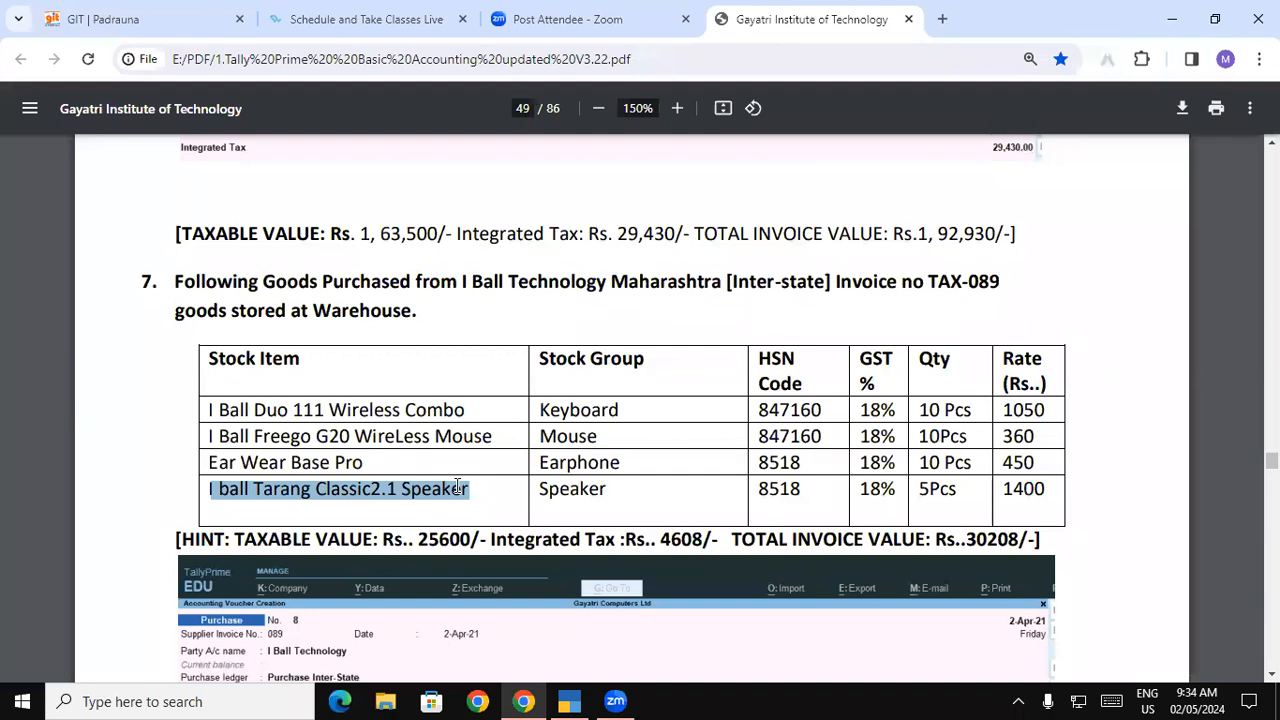
key(alt+Tab)
text(5)
key(Return)
text(1,400)
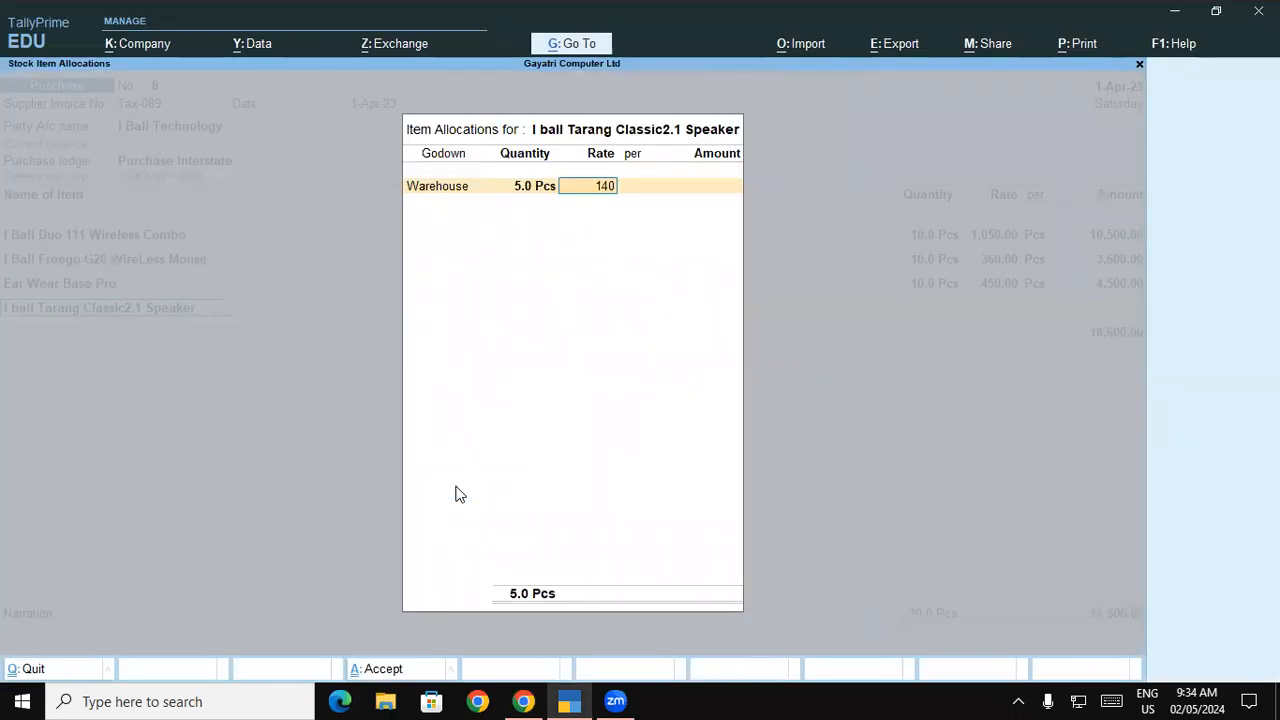
key(Return)
key(Return)
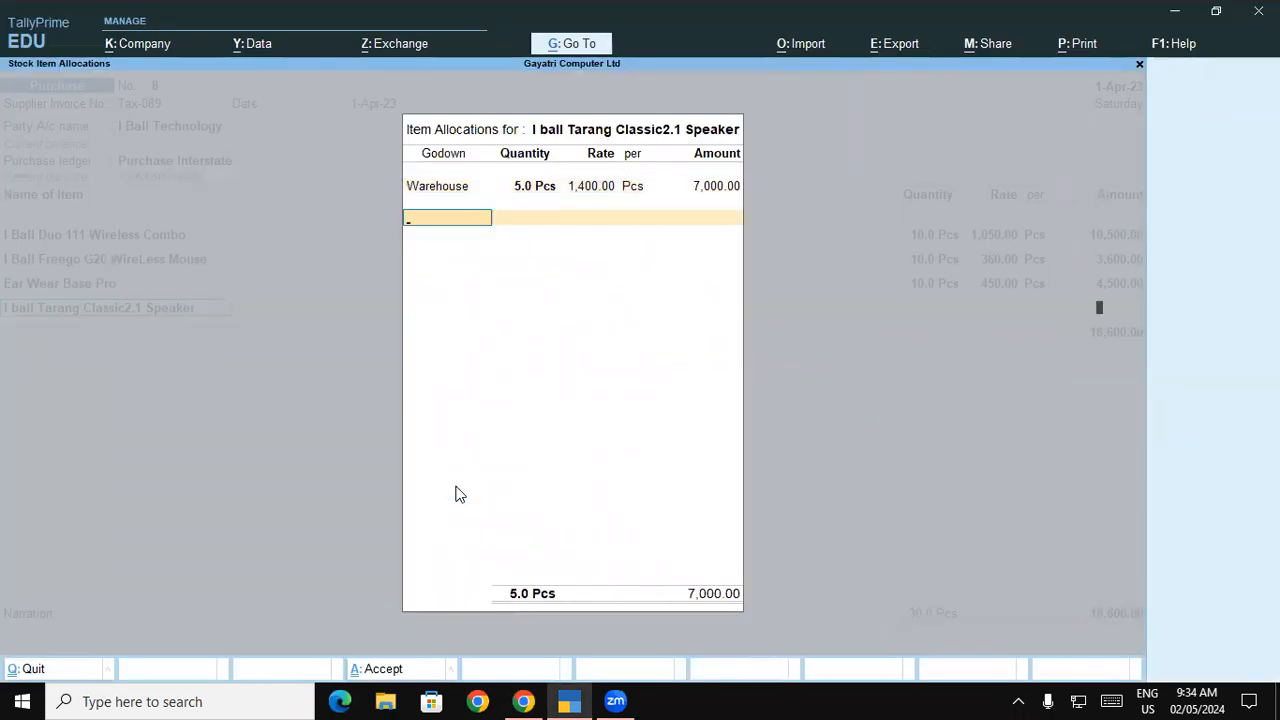
key(Return)
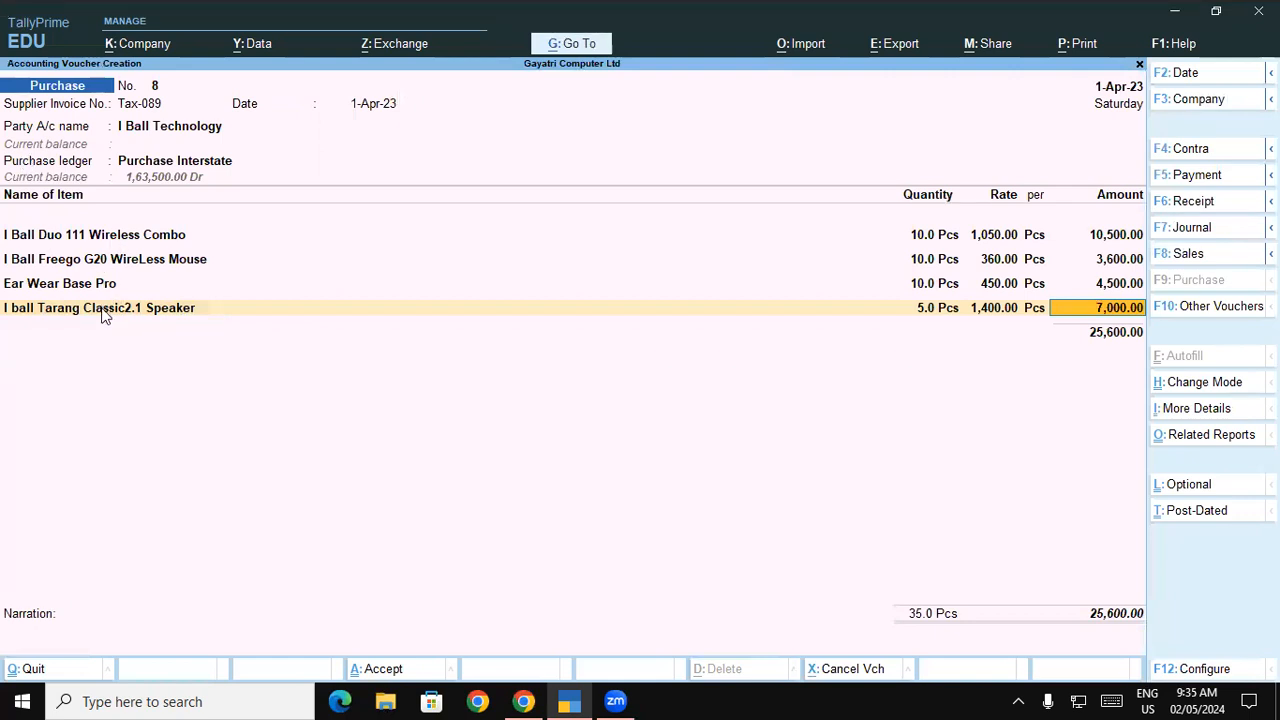
End the purchase voucher's item list and add the IGST ledger below it.
key(Return)
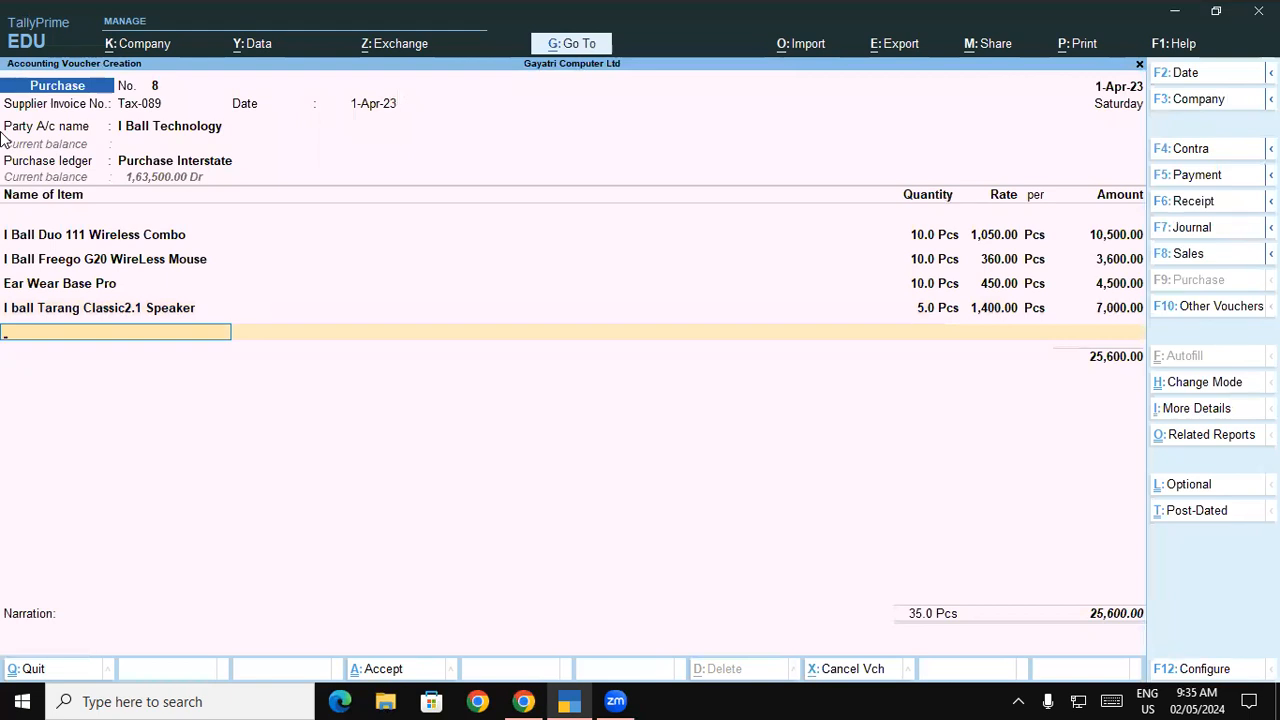
key(Return)
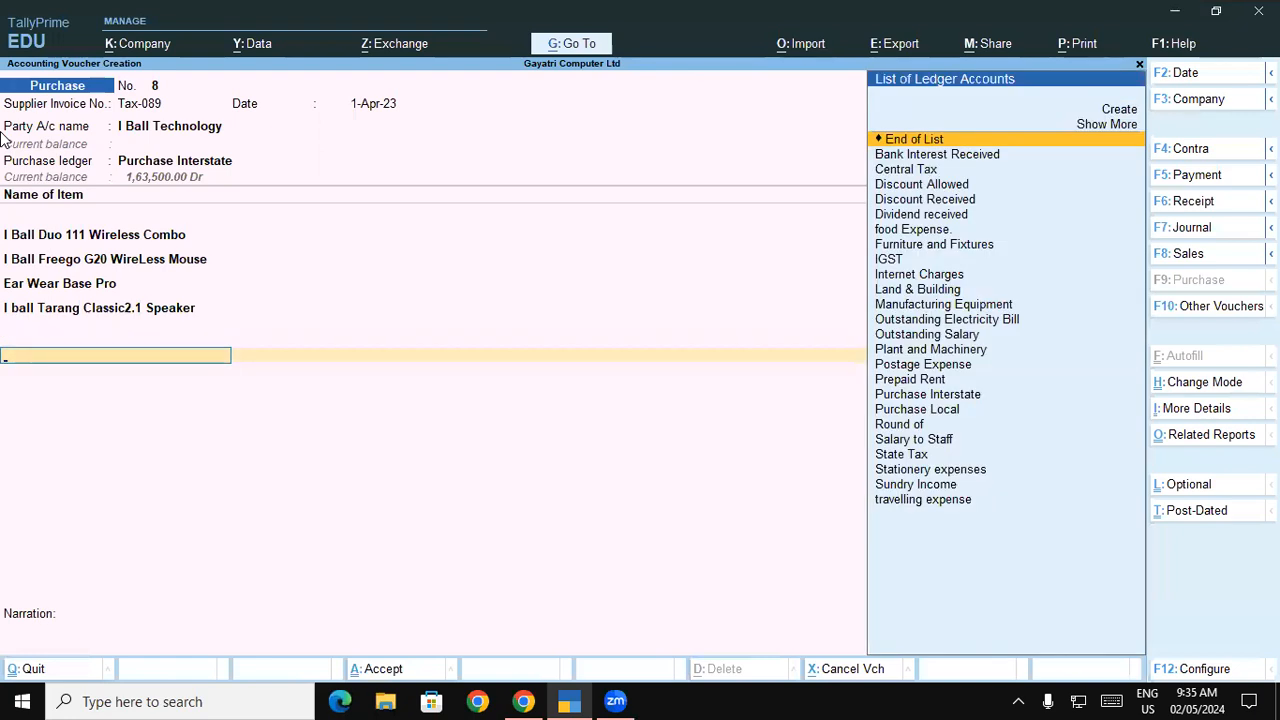
text(Ig)
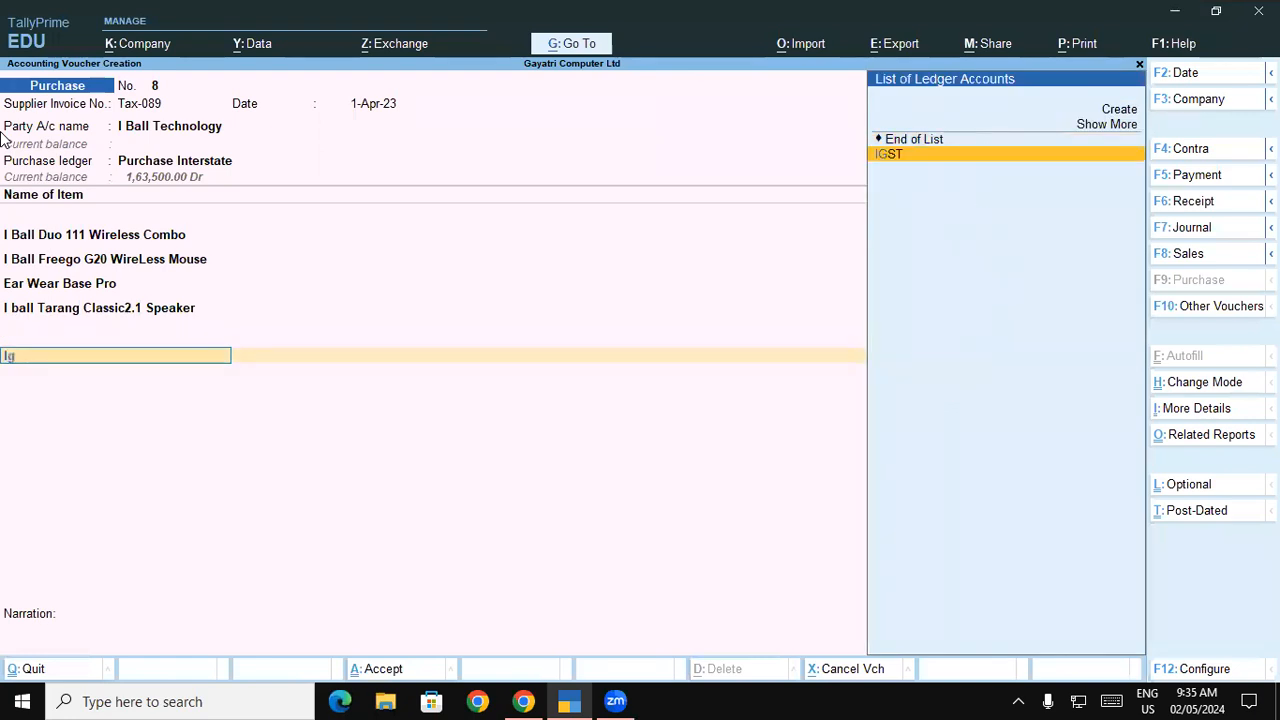
key(Return)
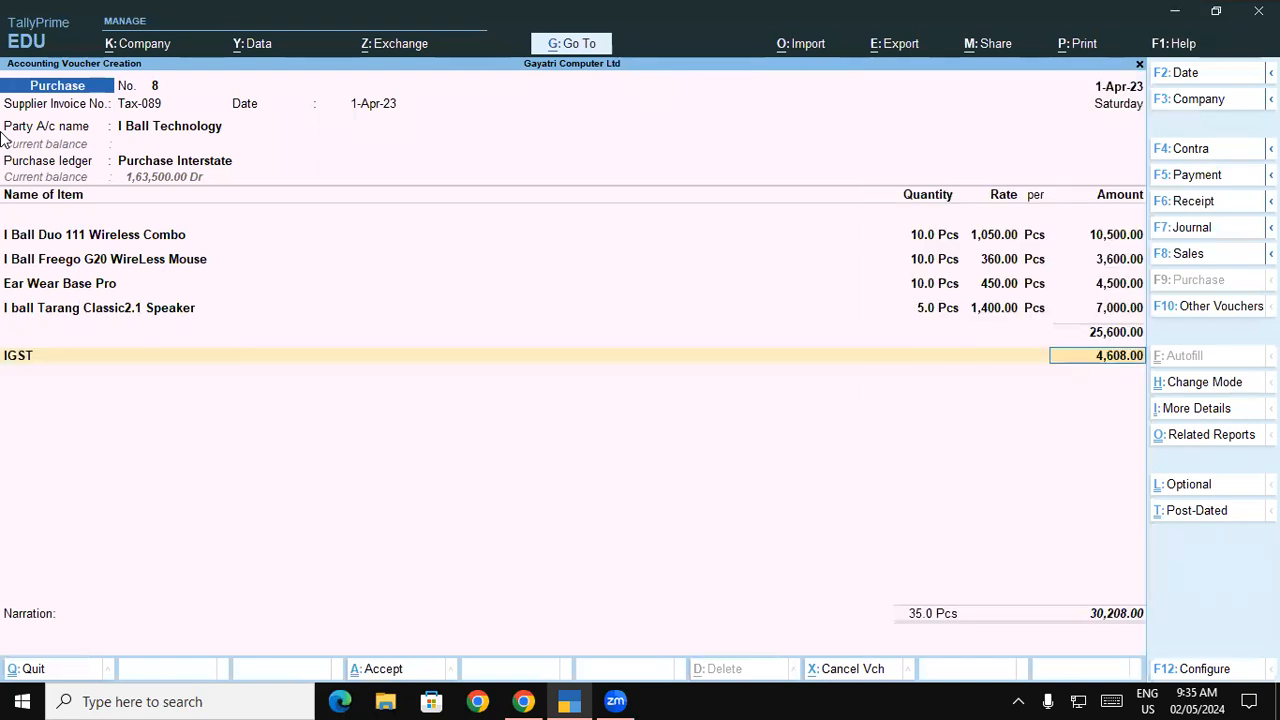
Compare the voucher's taxable value, integrated tax and invoice total with exercise 7's hint line in the PDF notes.
key(alt)
key(alt+Tab)
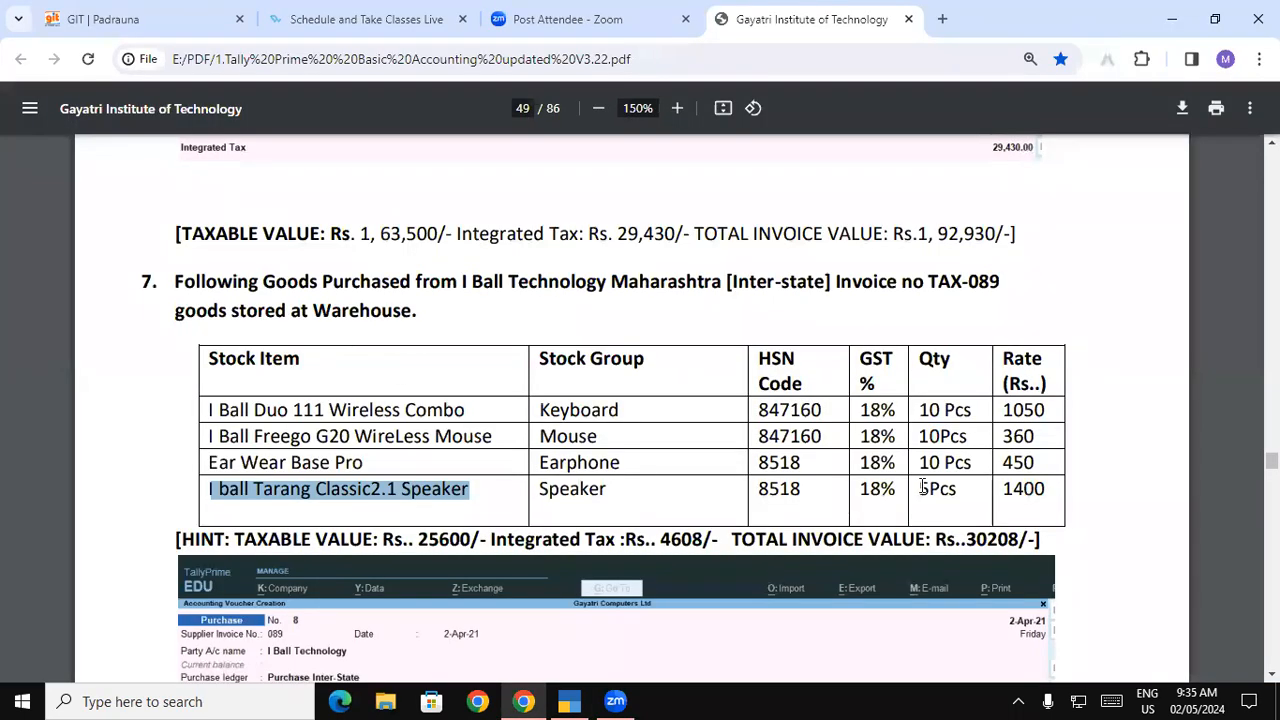
scroll(307, 484, down, 1)
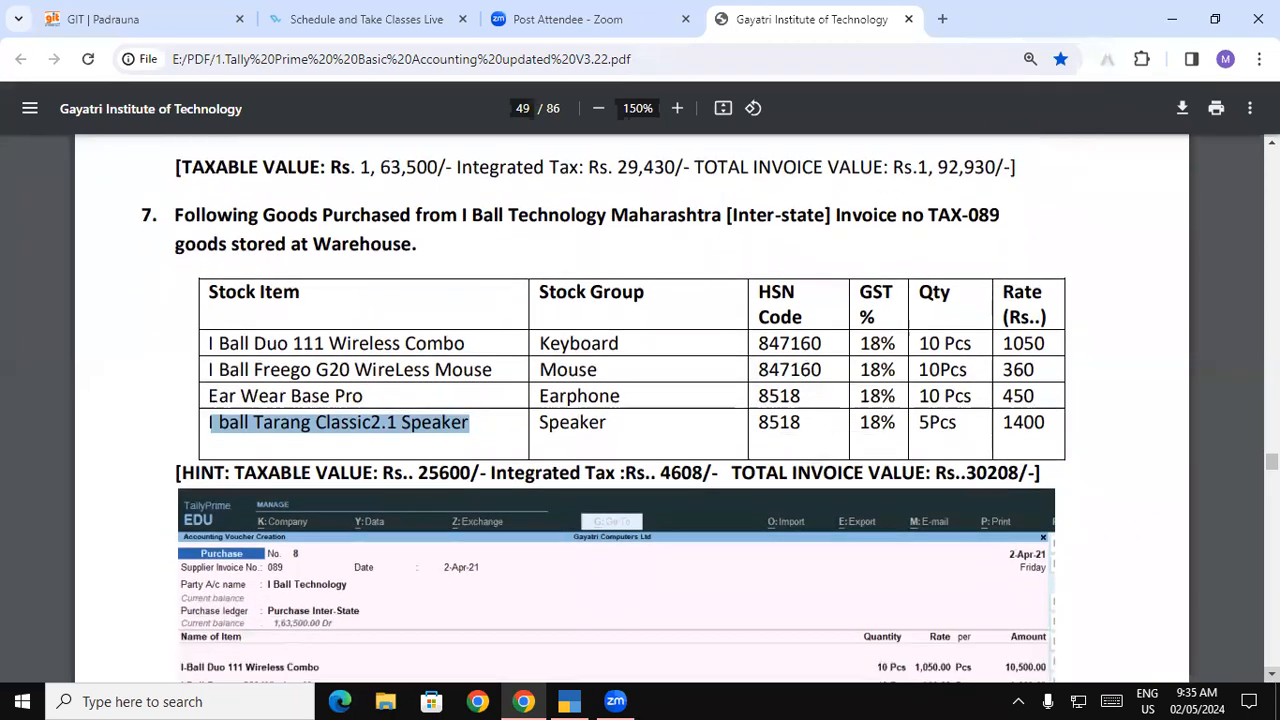
click(305, 478)
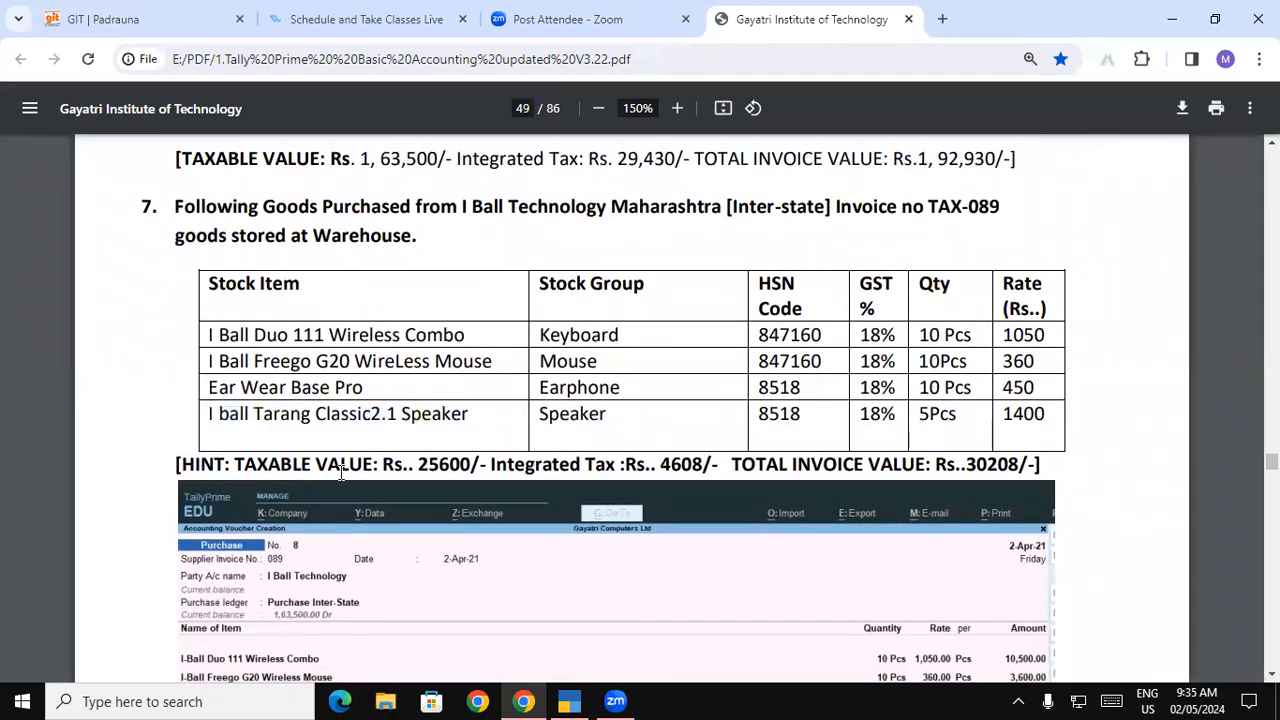
drag(418, 466, 471, 464)
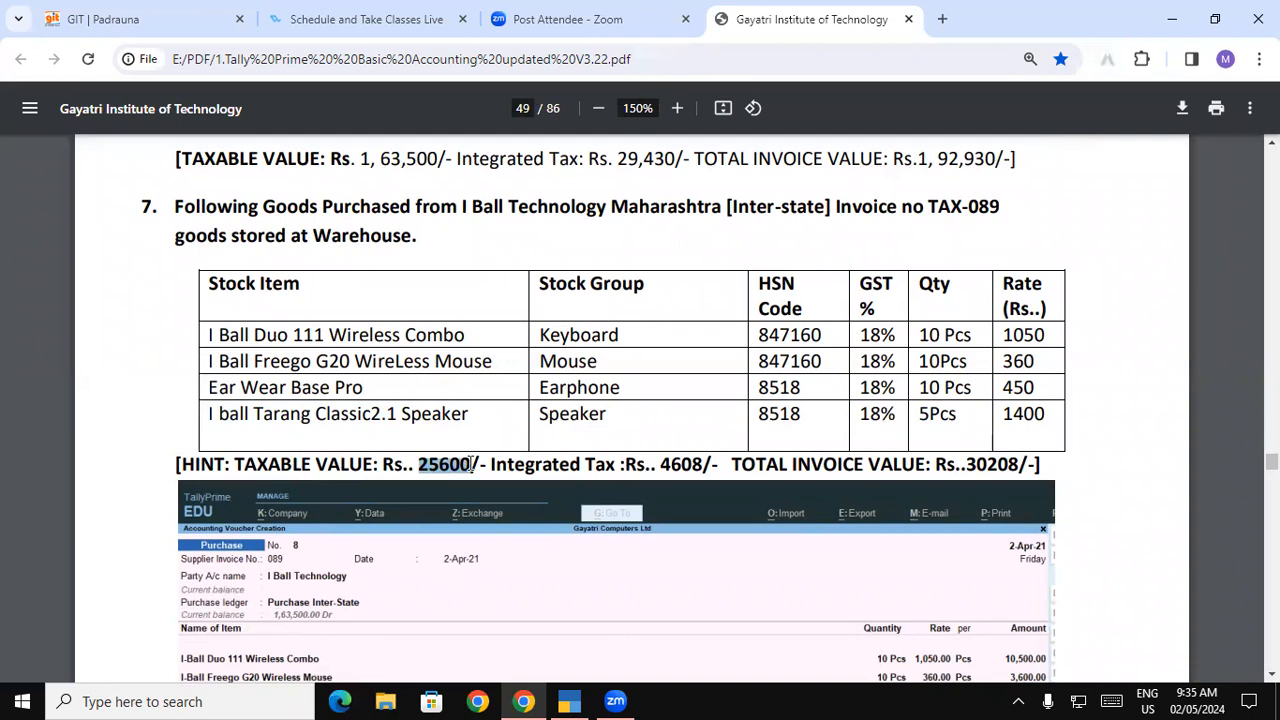
click(569, 701)
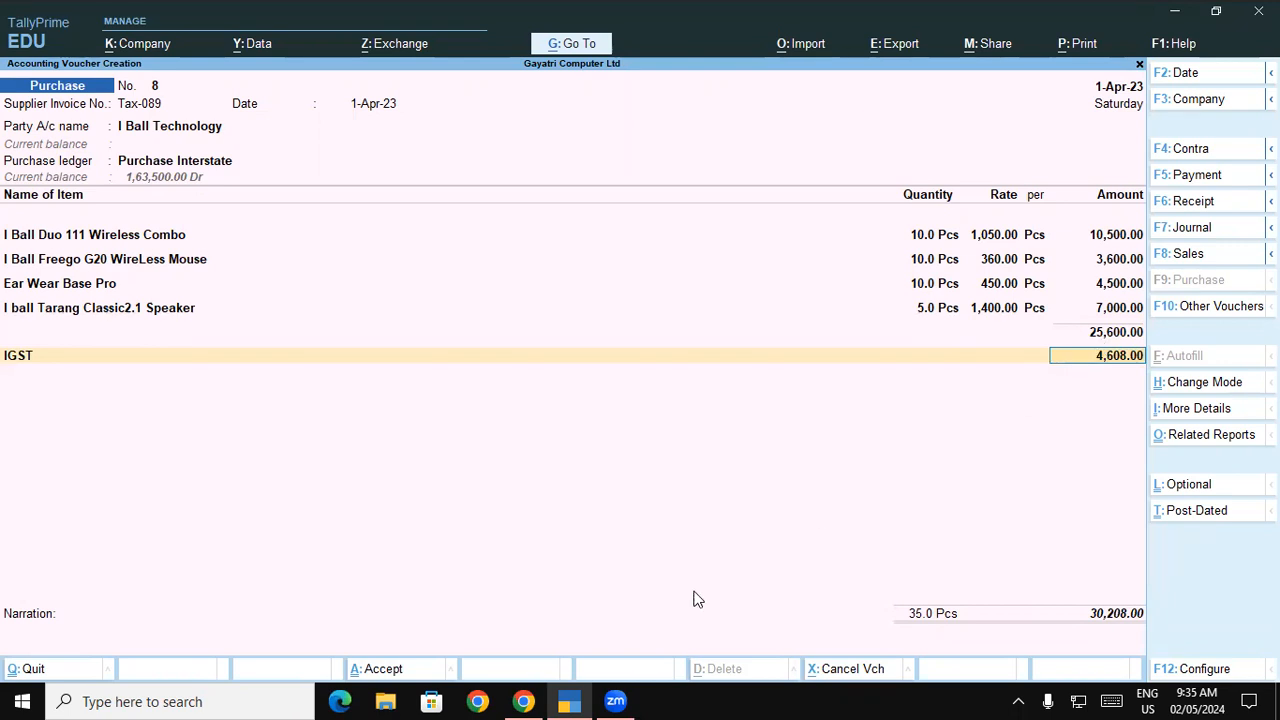
key(alt+Tab)
drag(491, 465, 700, 464)
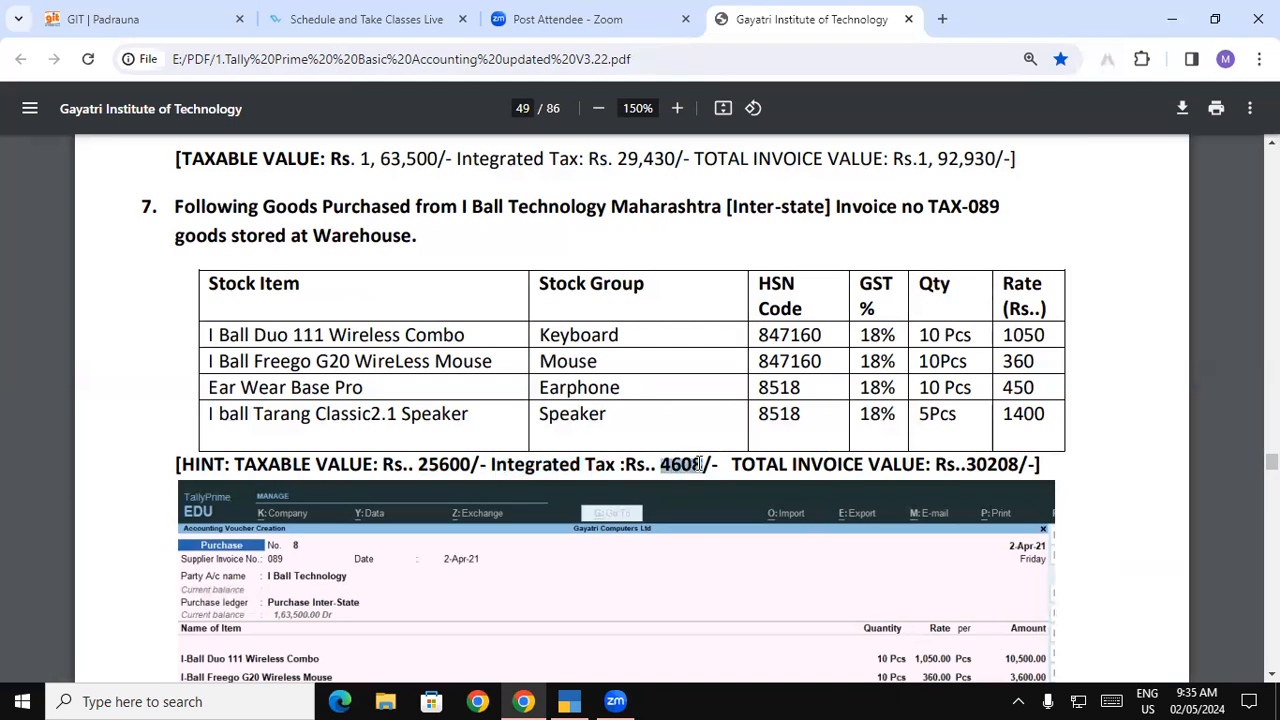
click(572, 700)
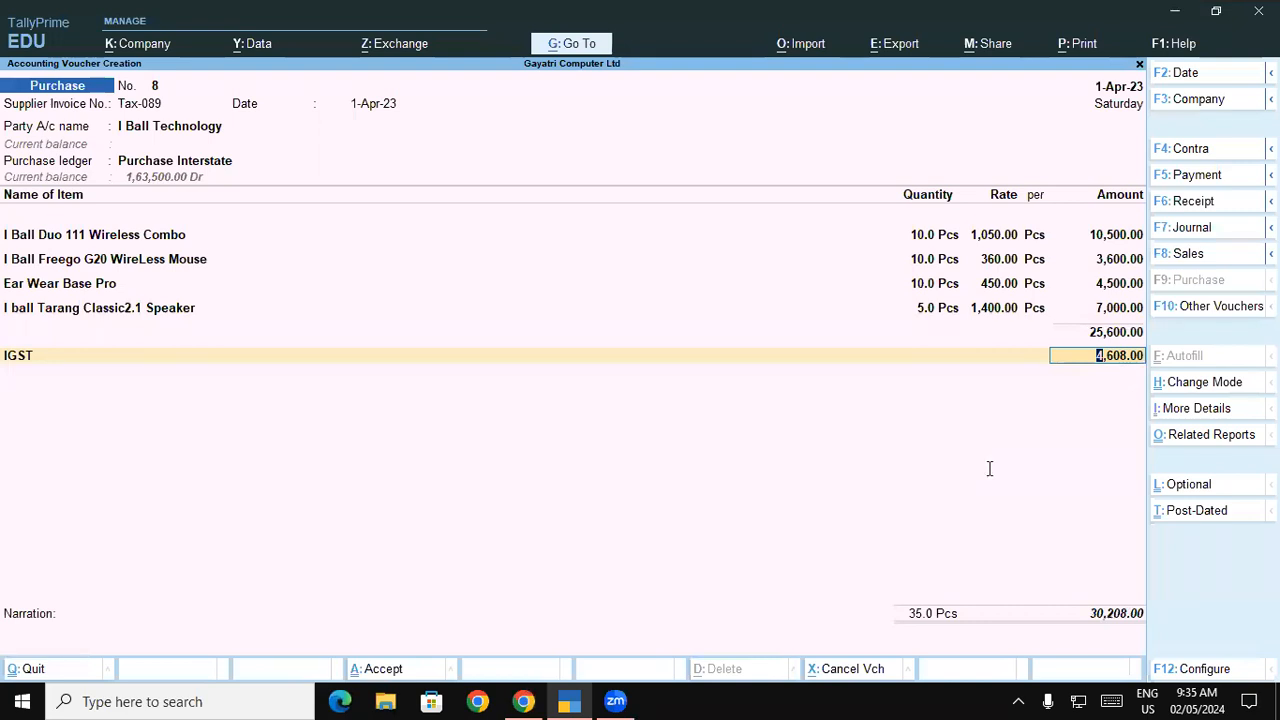
key(alt+Tab)
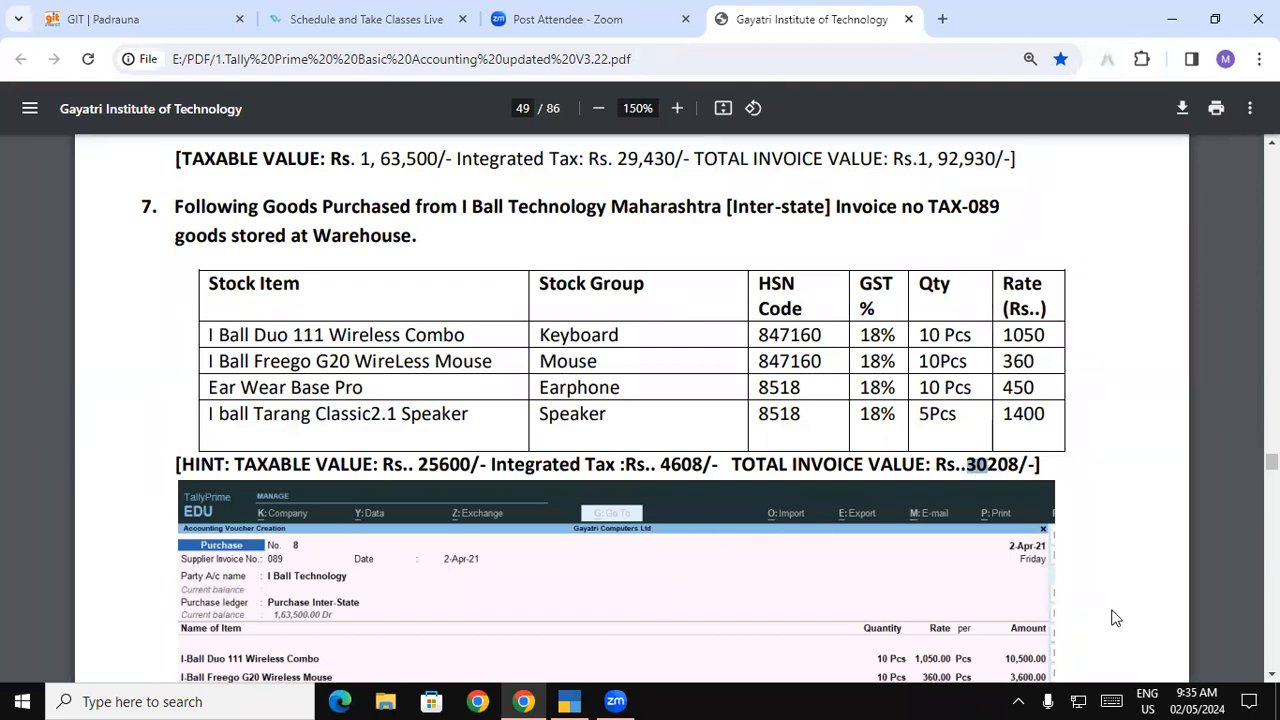
key(alt+Tab)
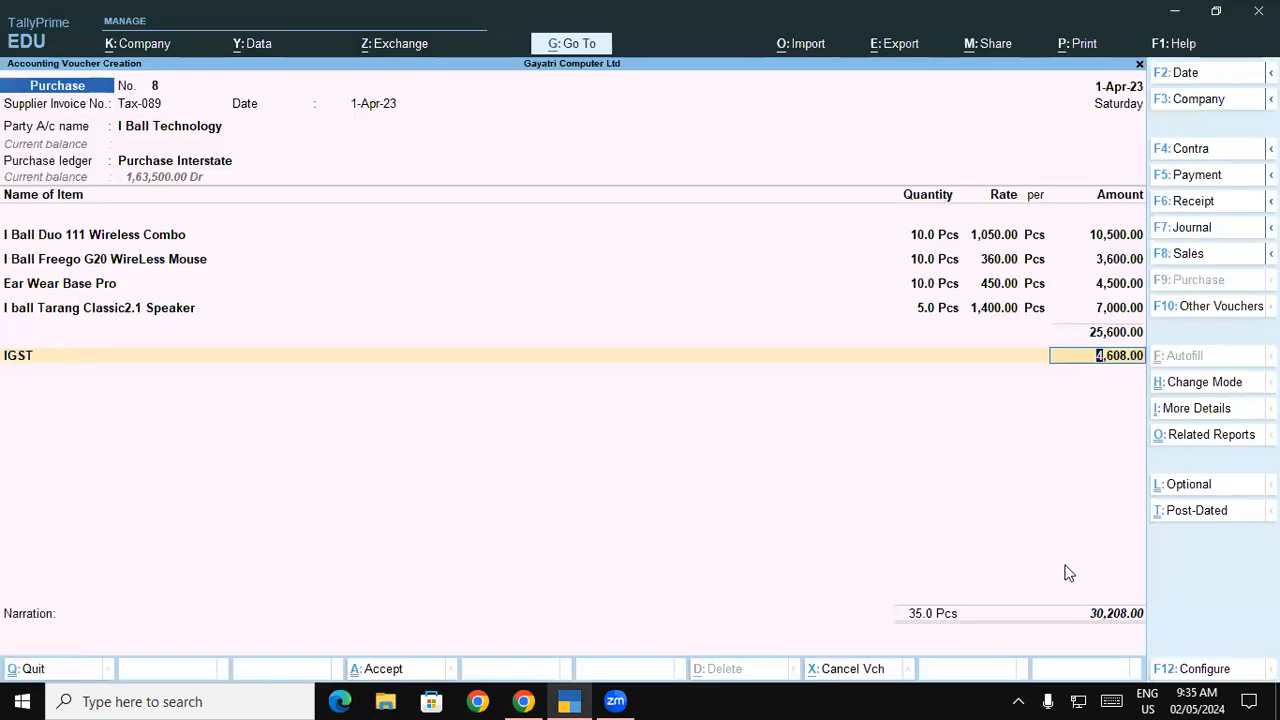
Keep the bill-wise details as New Ref Tax-089 for the full credit amount, leave the narration blank and submit the voucher for acceptance.
key(Return)
key(Return)
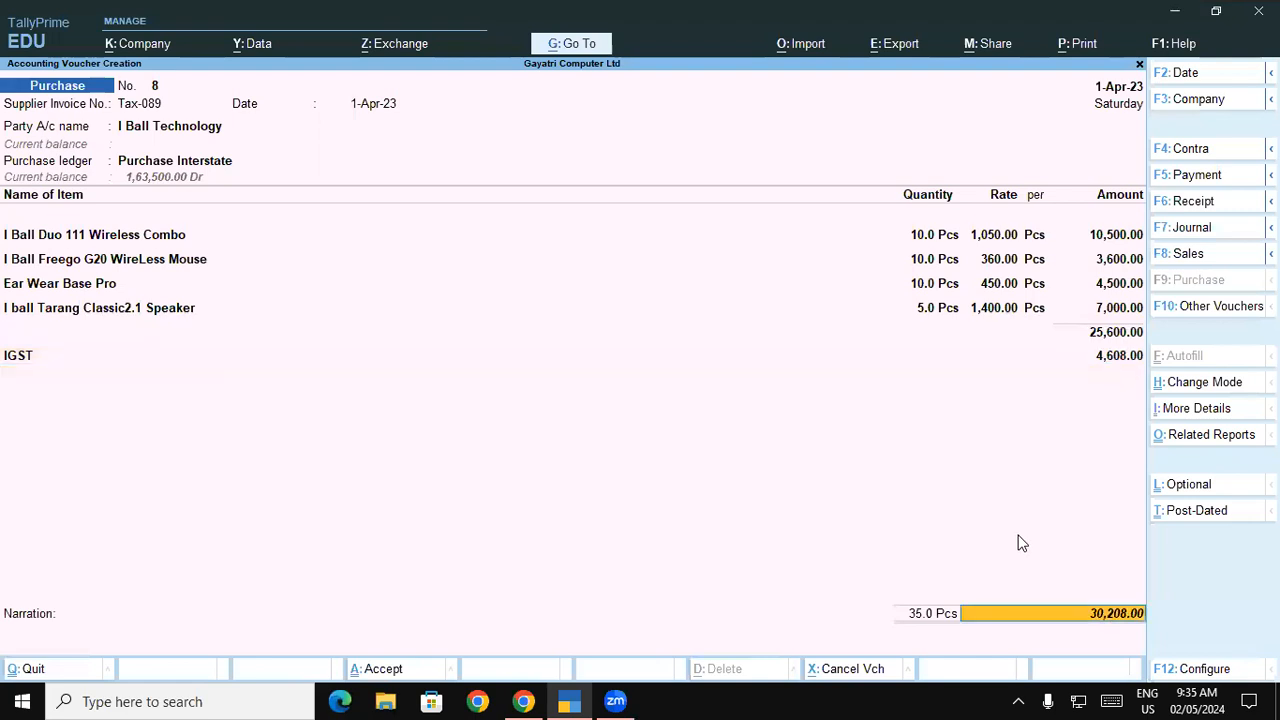
key(Return)
key(Return)
key(Return)
key(Return)
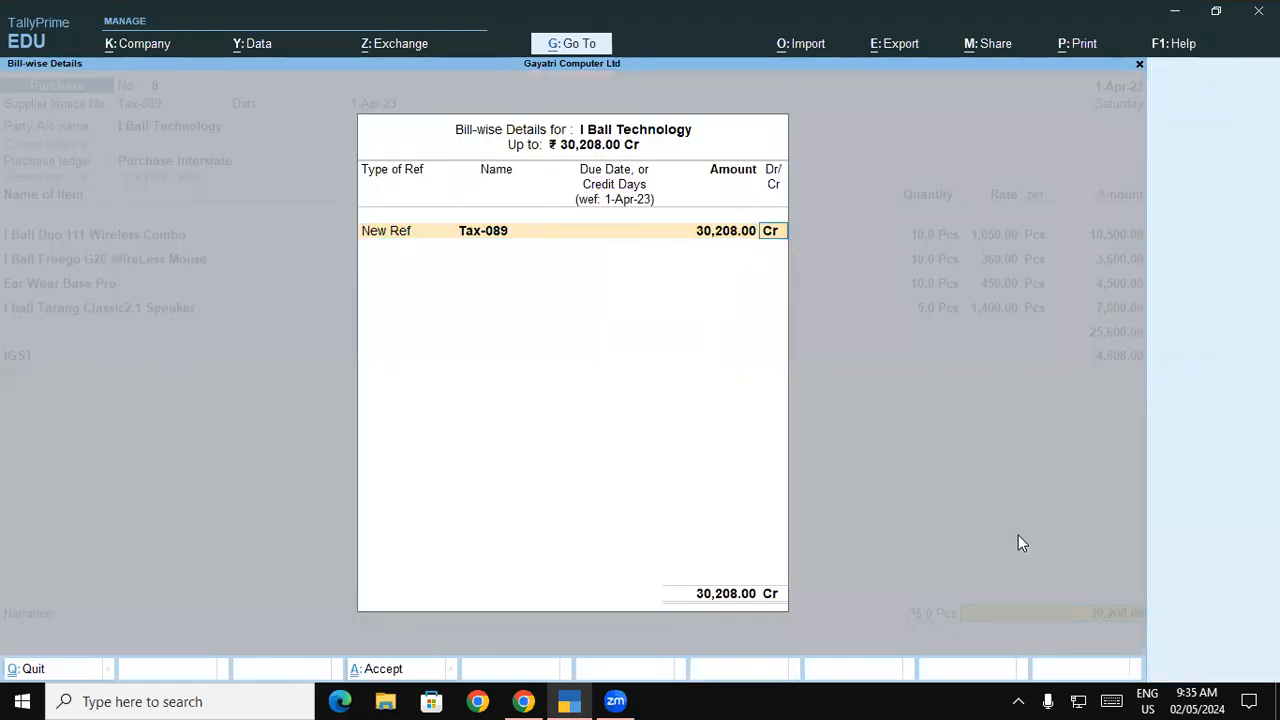
key(Return)
key(Return)
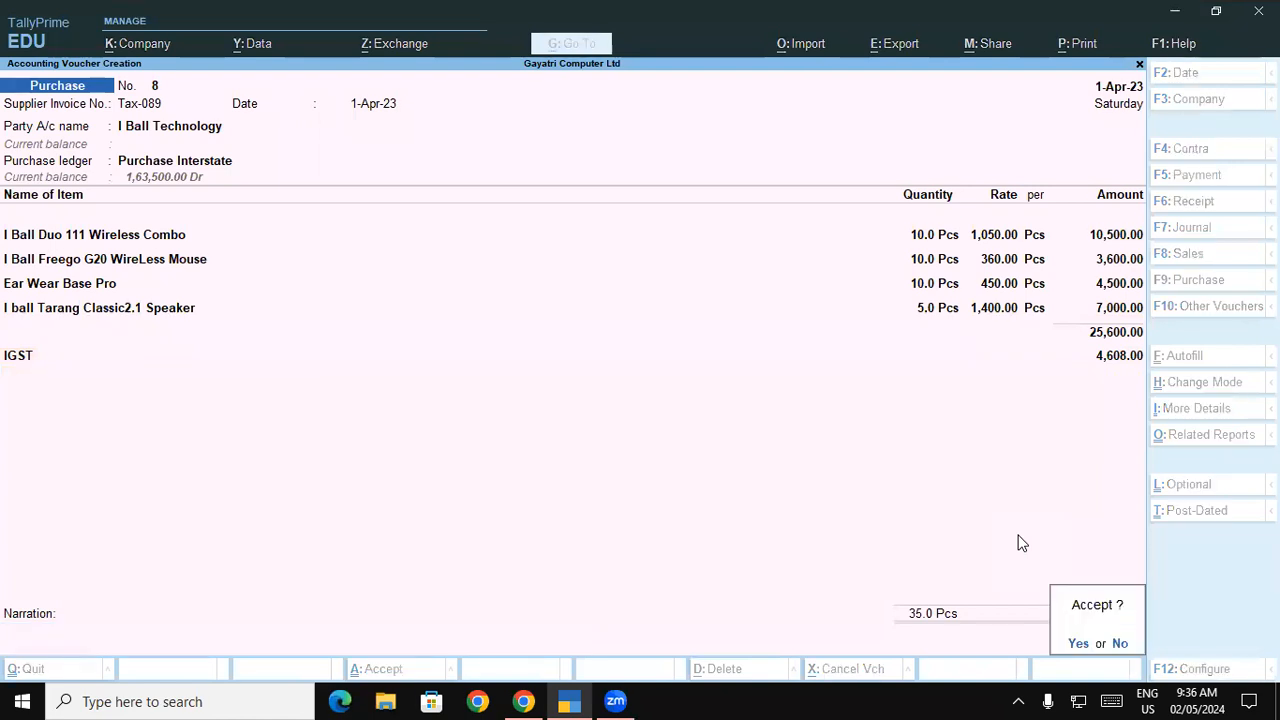